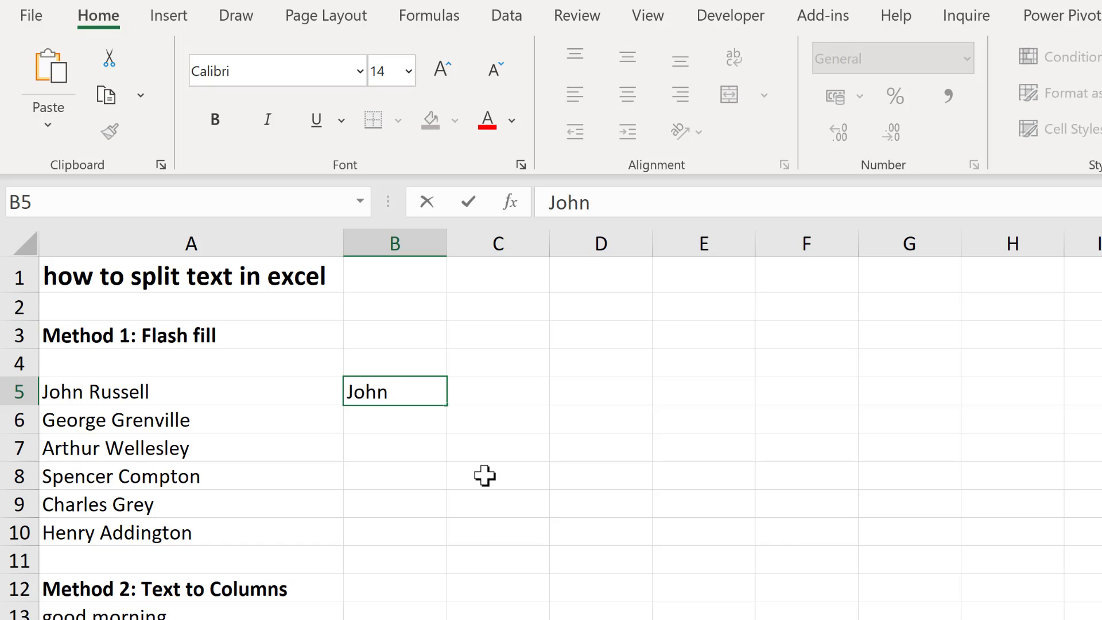
Flash Fill the first names down column B from B5, and the surnames down column C from the matching surname entered in C5
key(ctrl+Return)
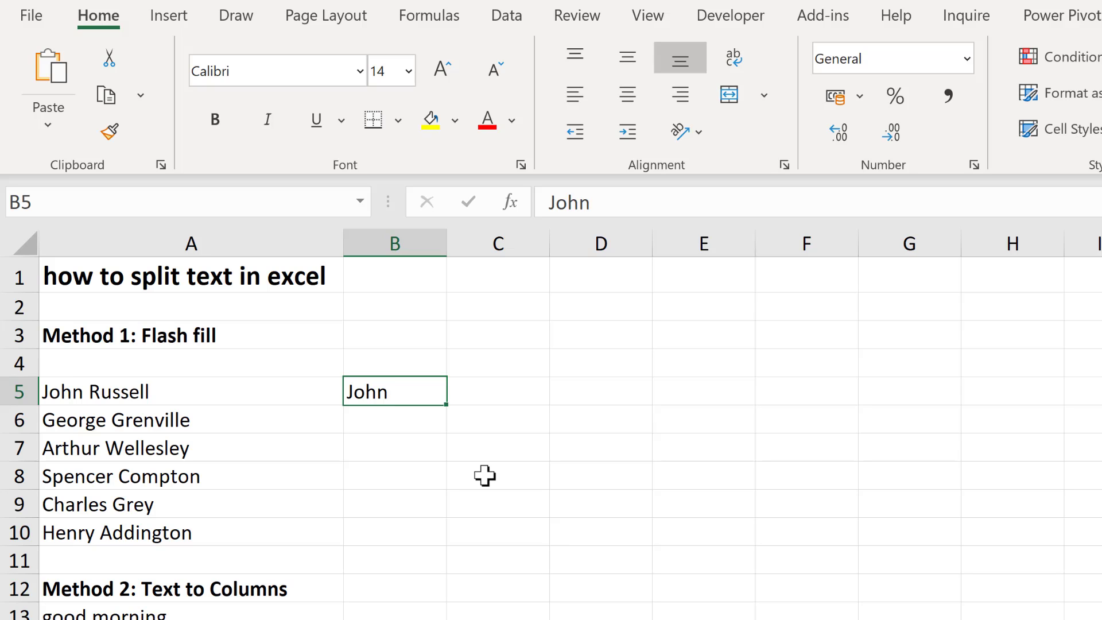
key(ctrl+e)
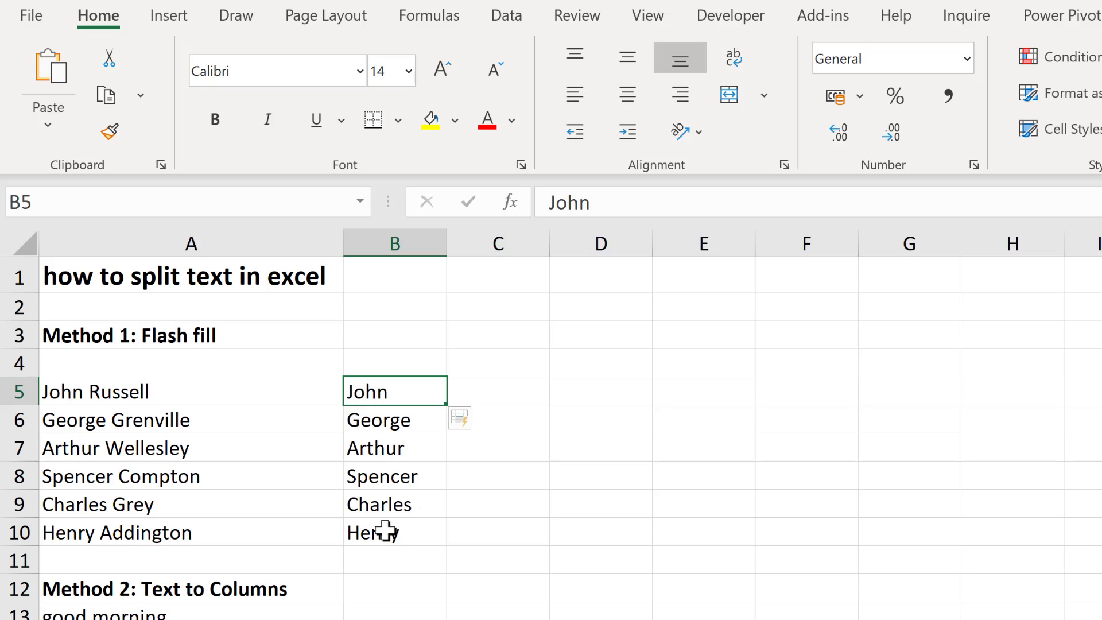
click(510, 386)
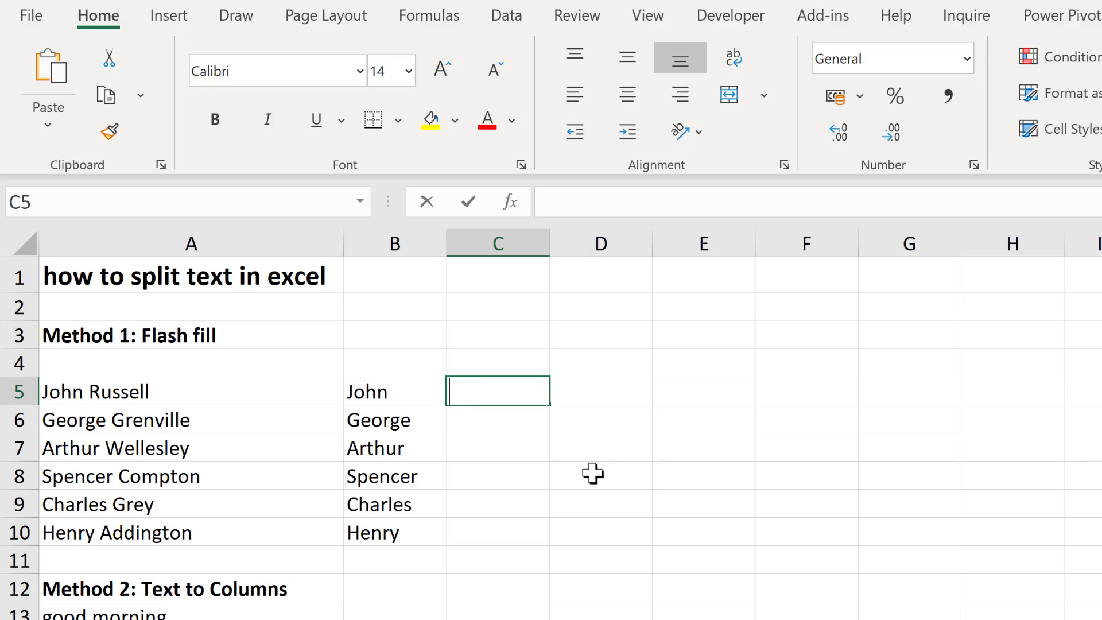
text(Russell)
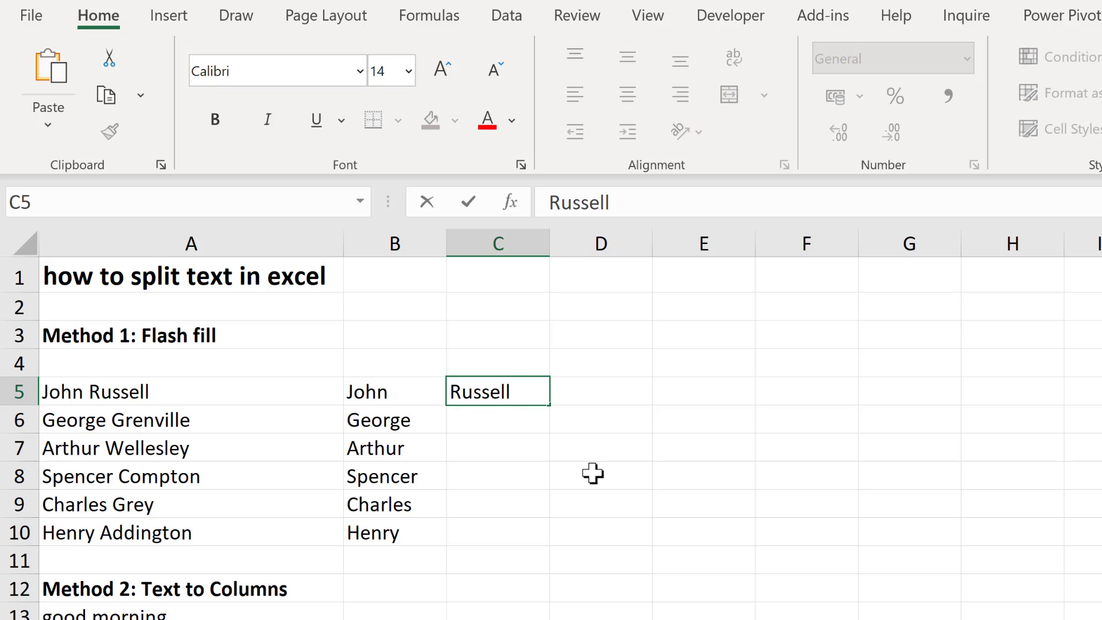
key(ctrl+Return)
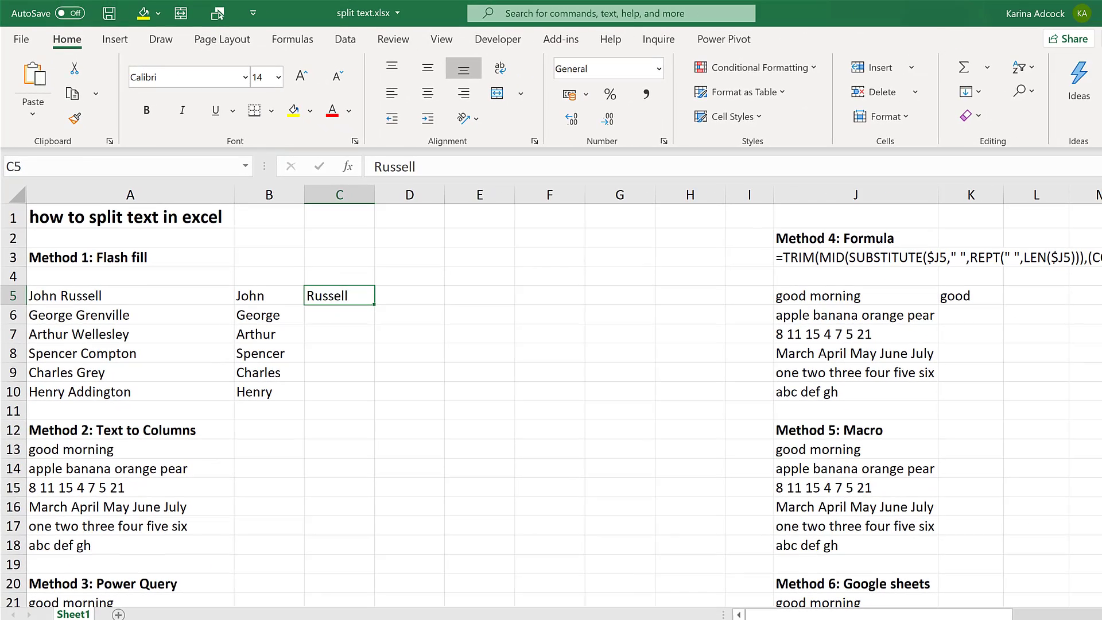
click(966, 93)
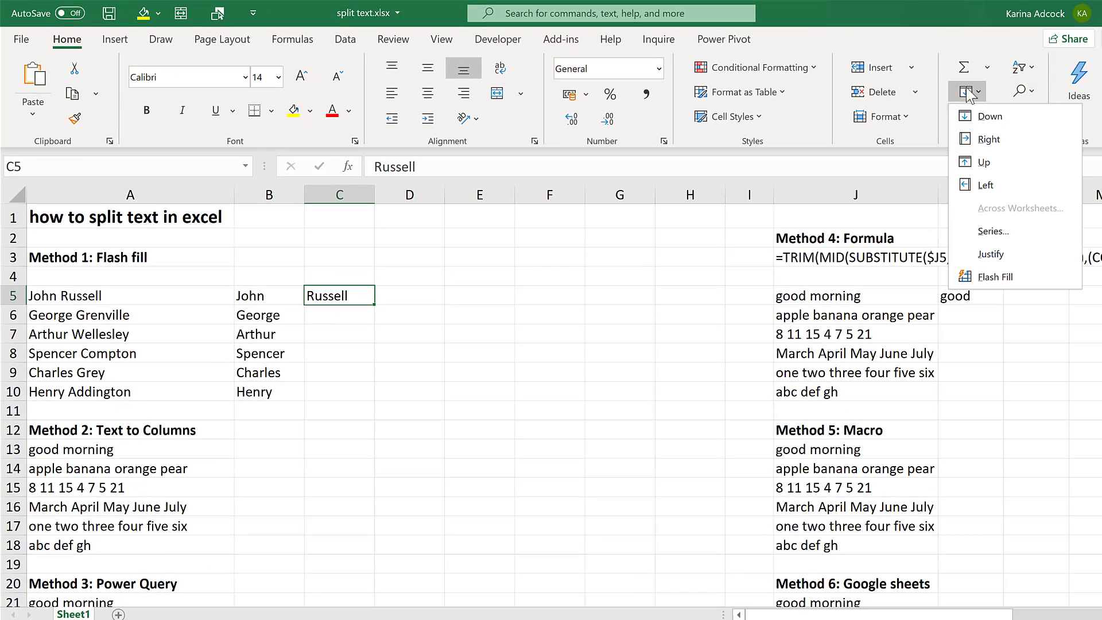
click(1013, 278)
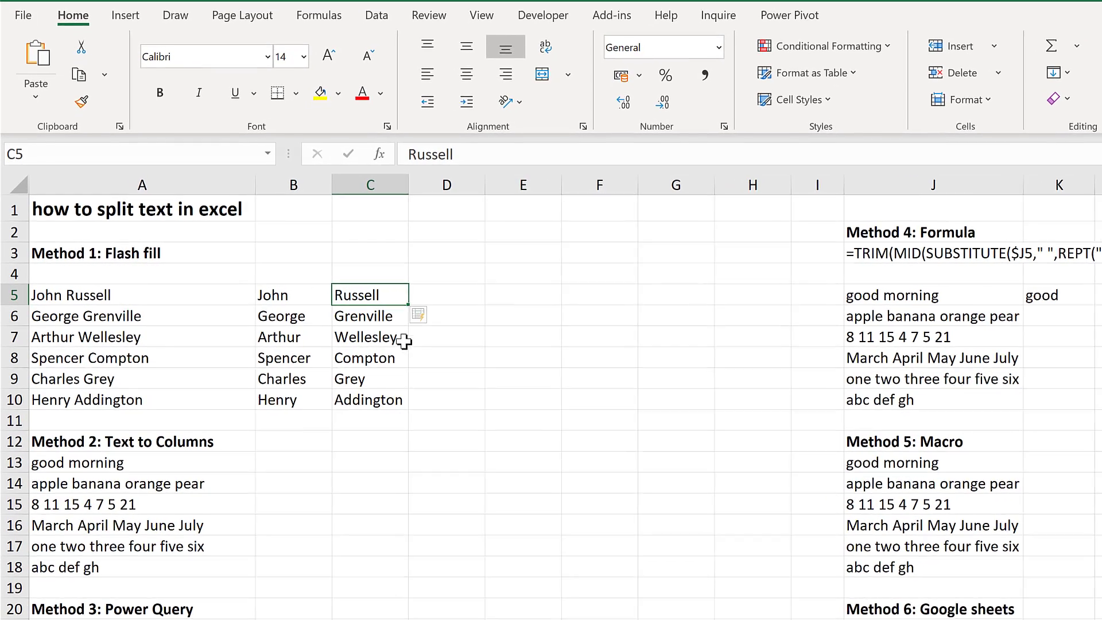
drag(396, 316, 396, 402)
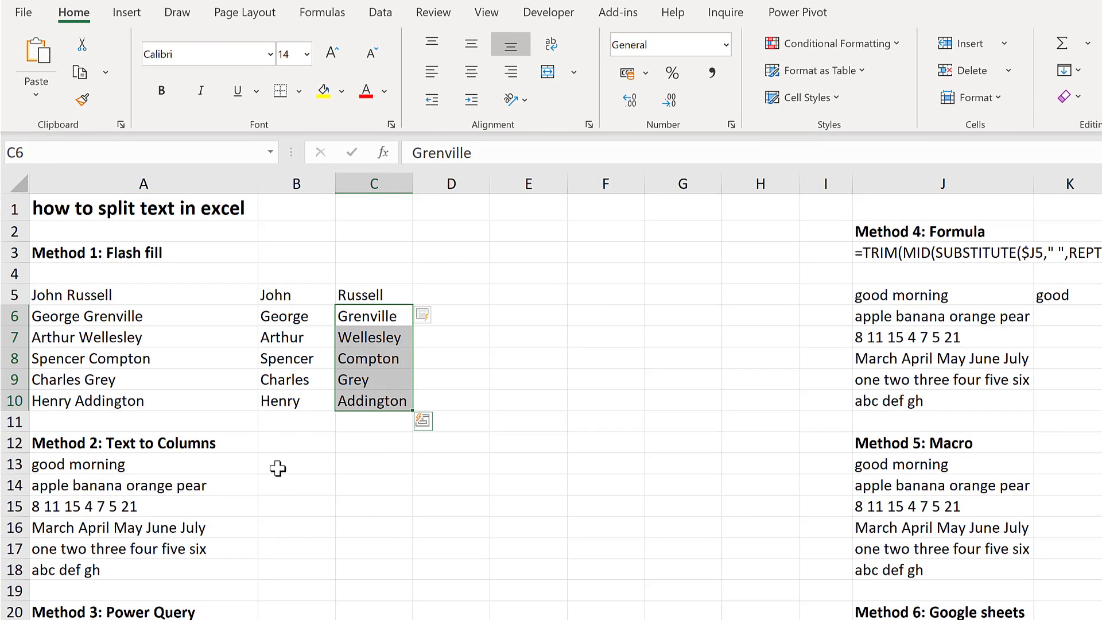
Start Text to Columns on A13:A18 as delimited data, with Space as the only delimiter instead of Tab
click(239, 446)
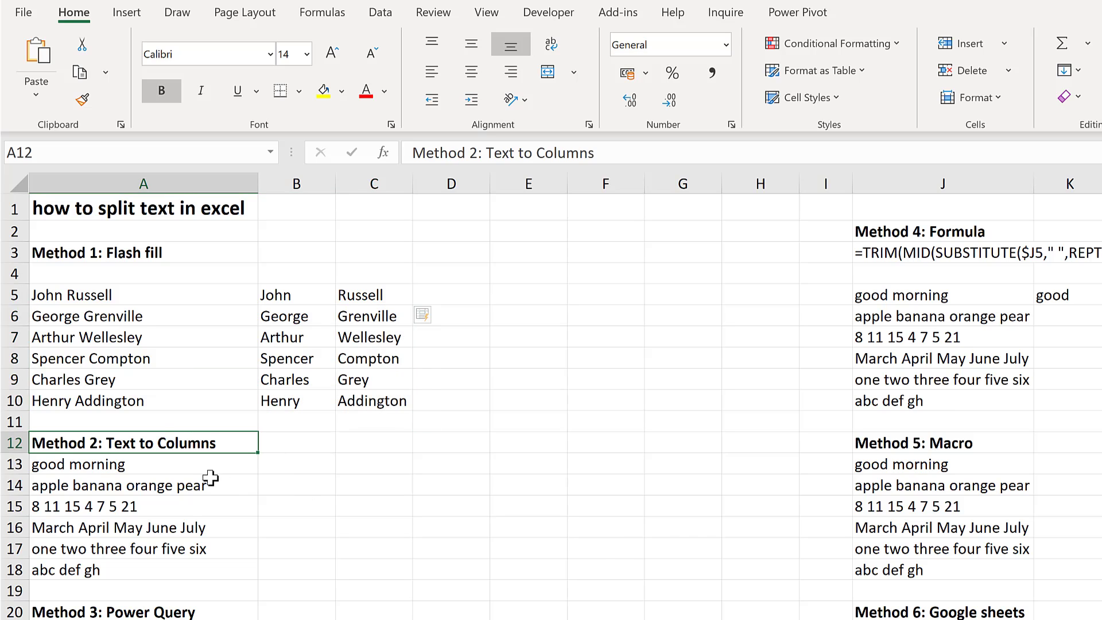
drag(206, 472, 196, 570)
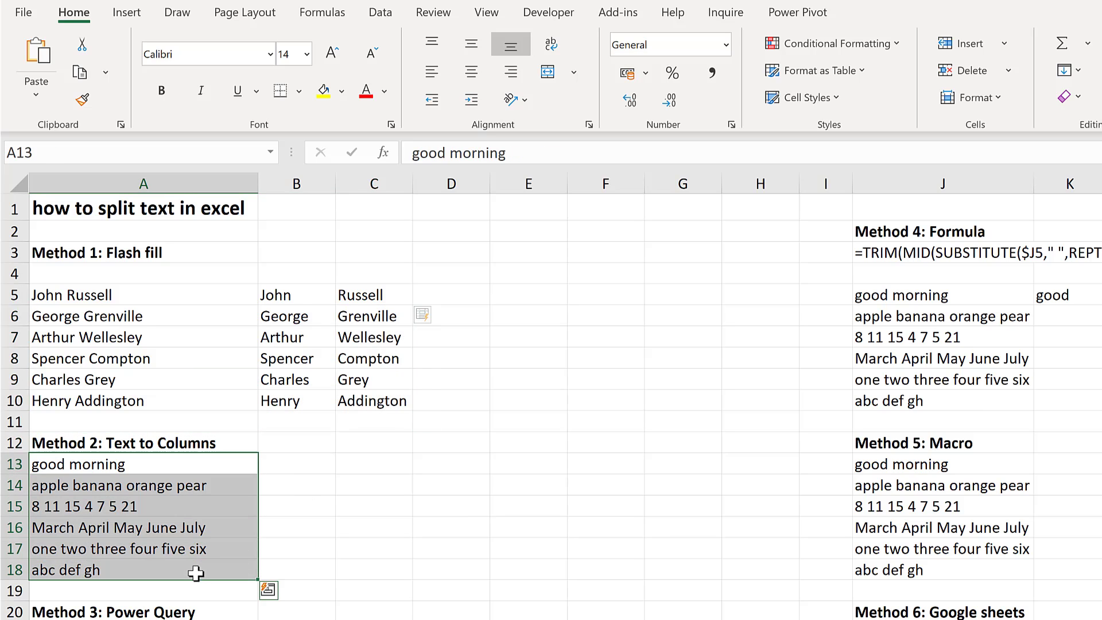
click(386, 16)
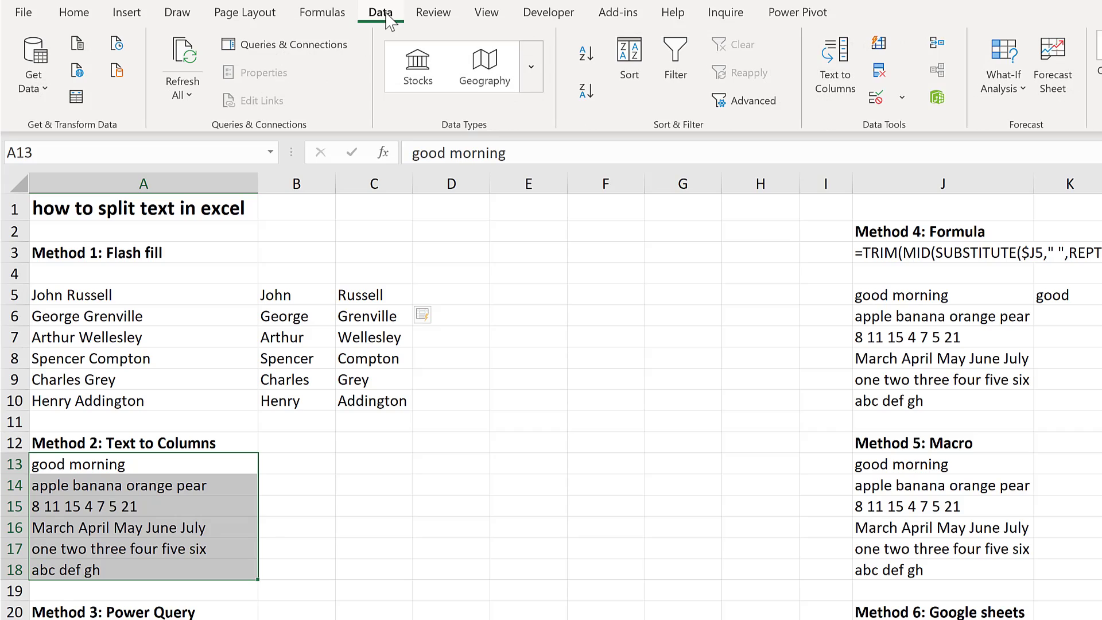
click(831, 97)
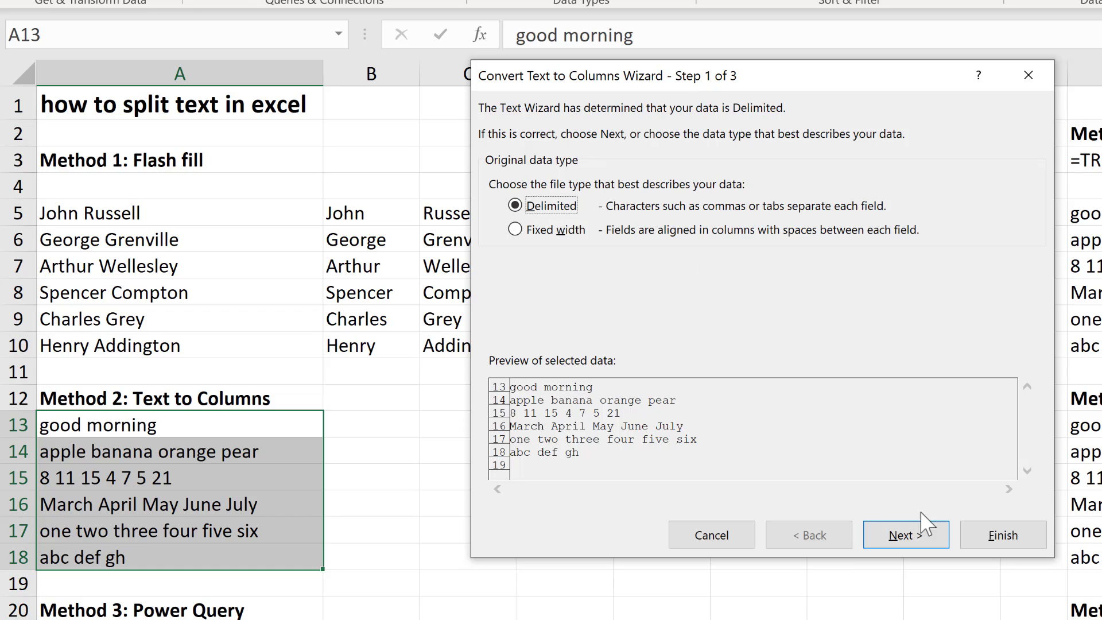
click(925, 539)
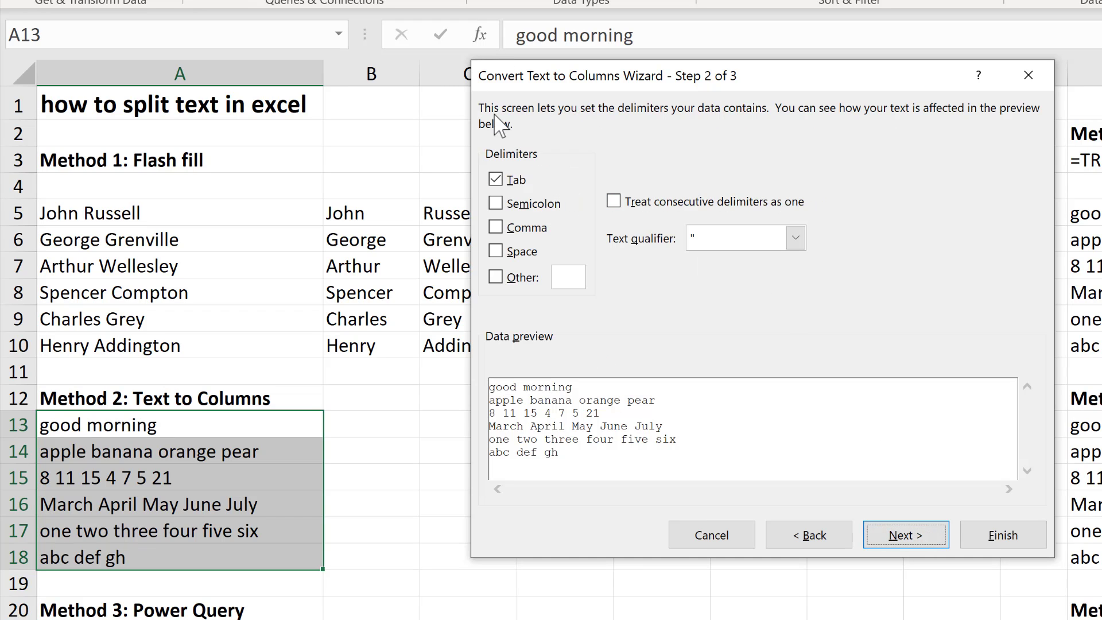
click(495, 181)
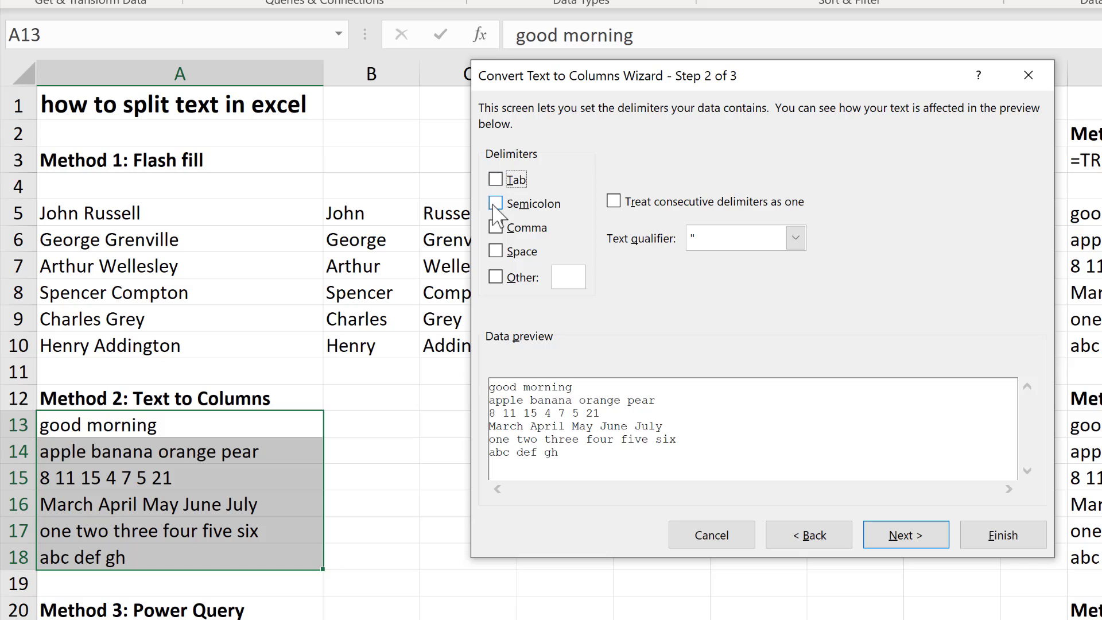
click(496, 252)
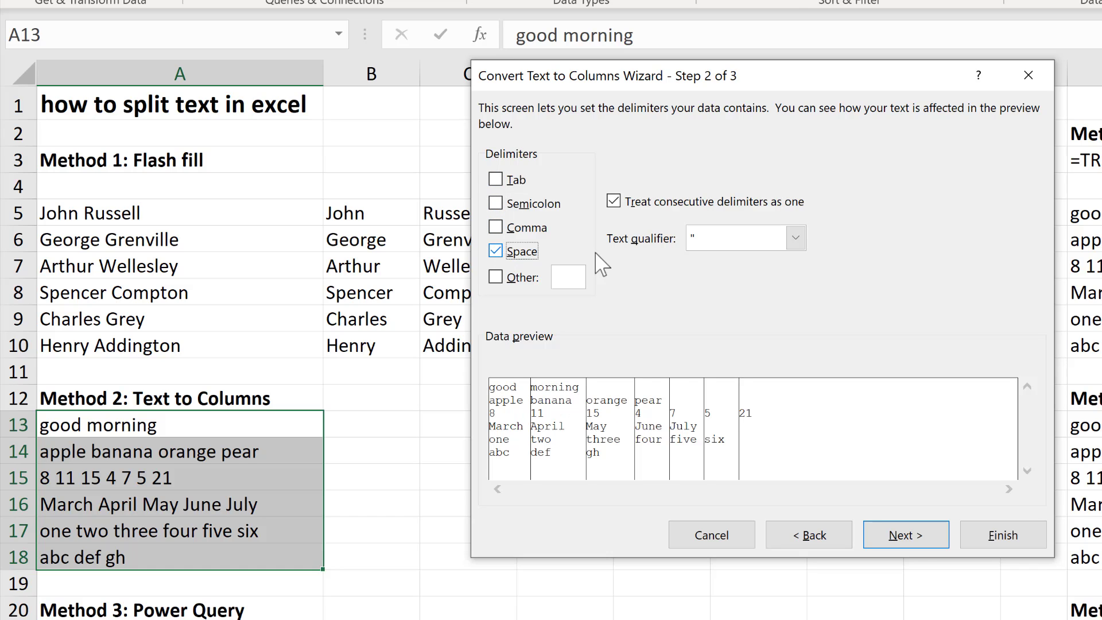
Set the Text to Columns destination to B13 and finish splitting the phrases
click(920, 535)
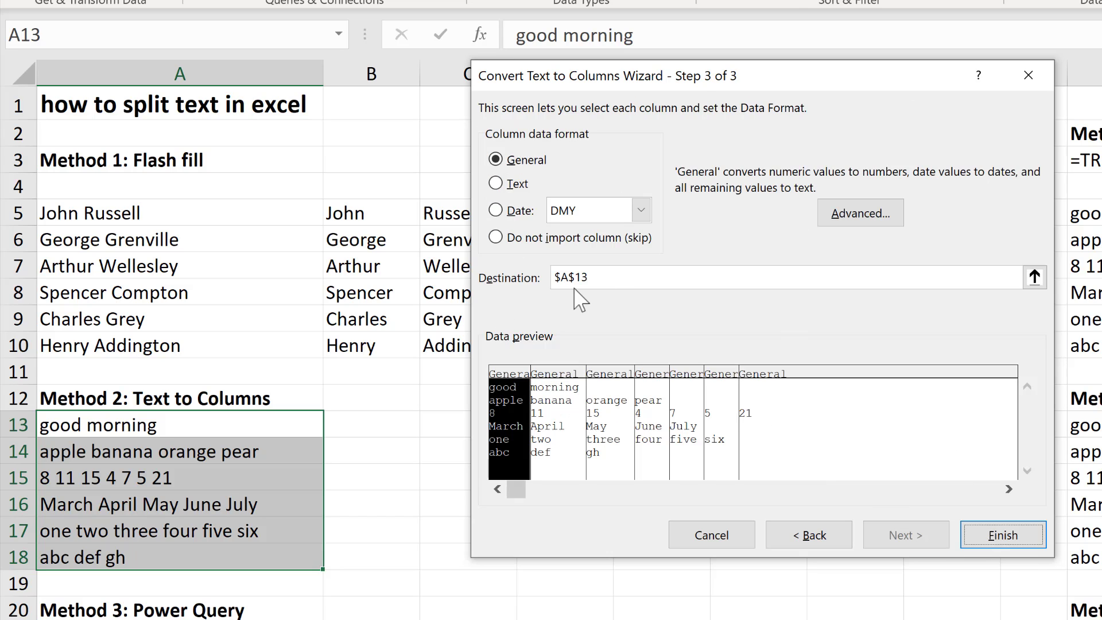
click(611, 277)
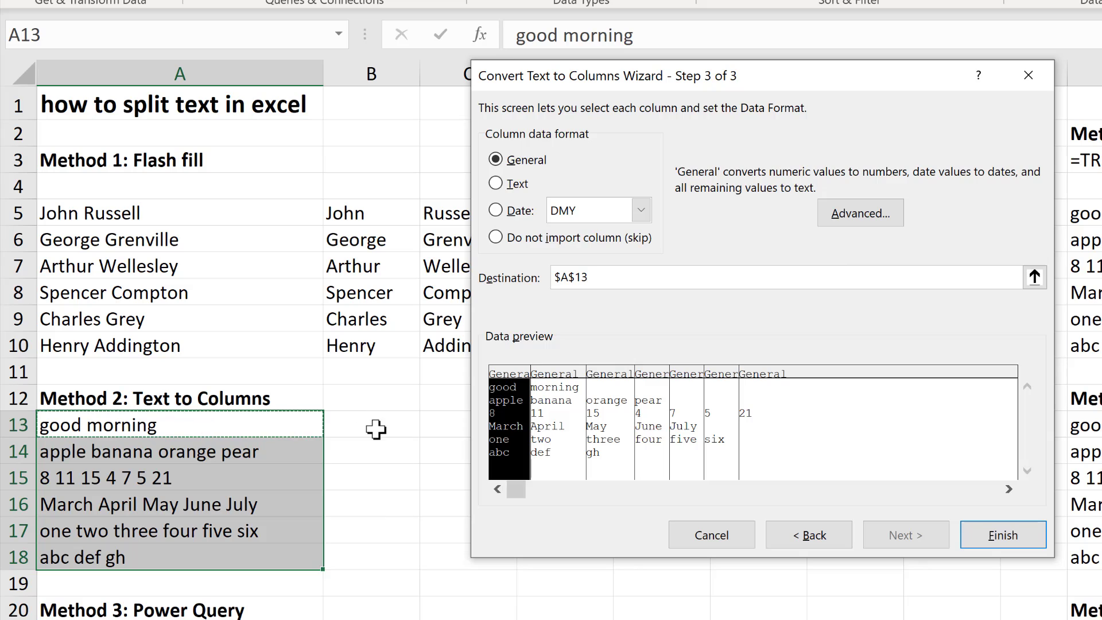
click(368, 415)
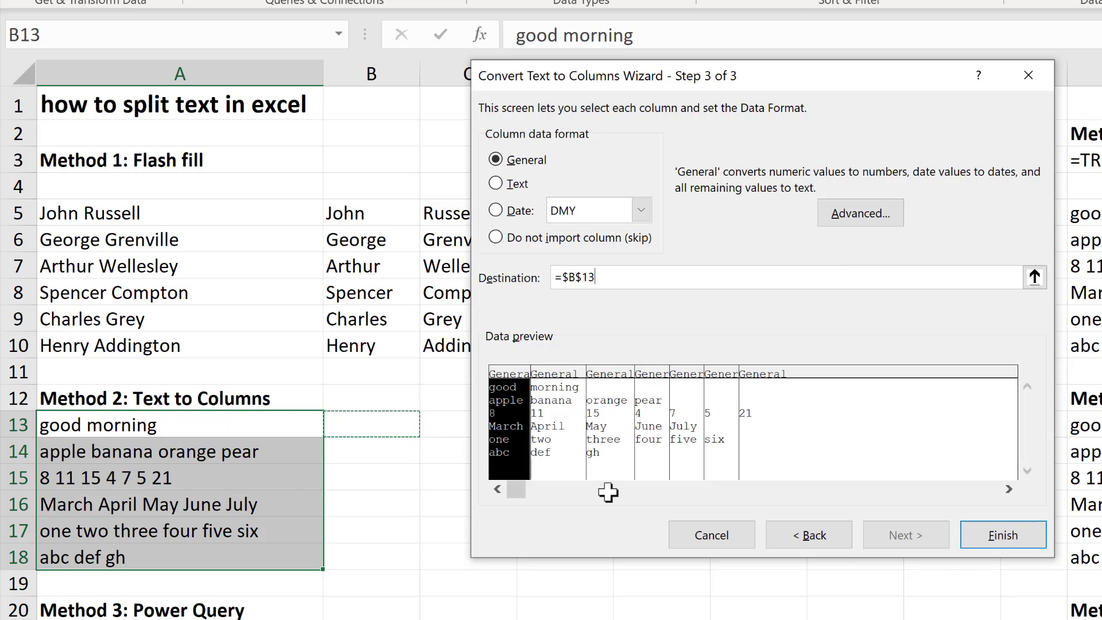
click(1014, 540)
click(632, 424)
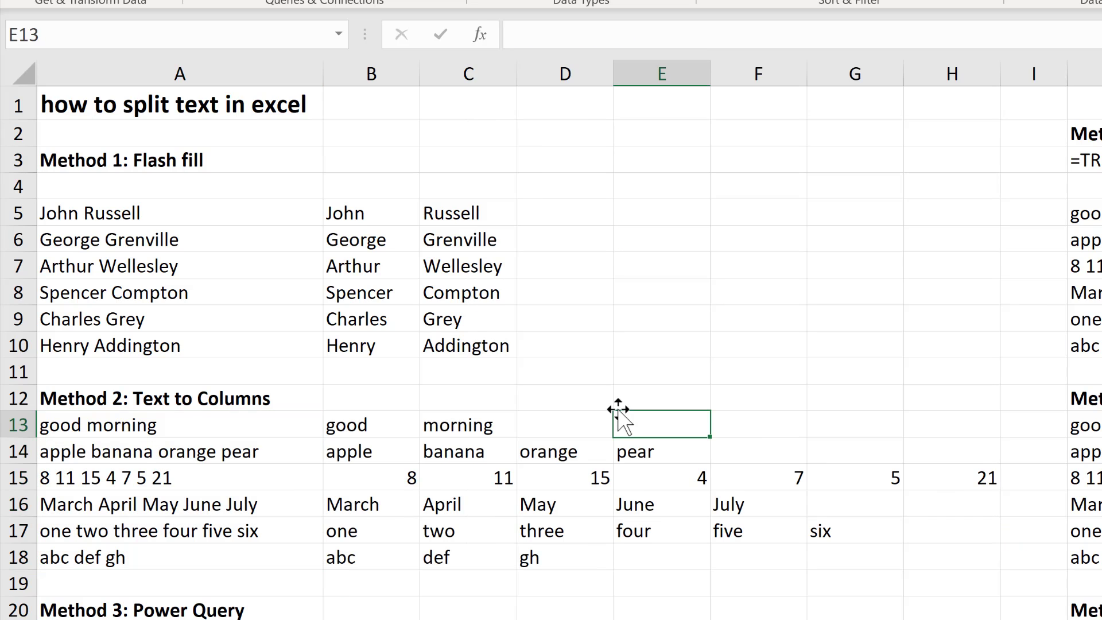
scroll(620, 401, down, 1)
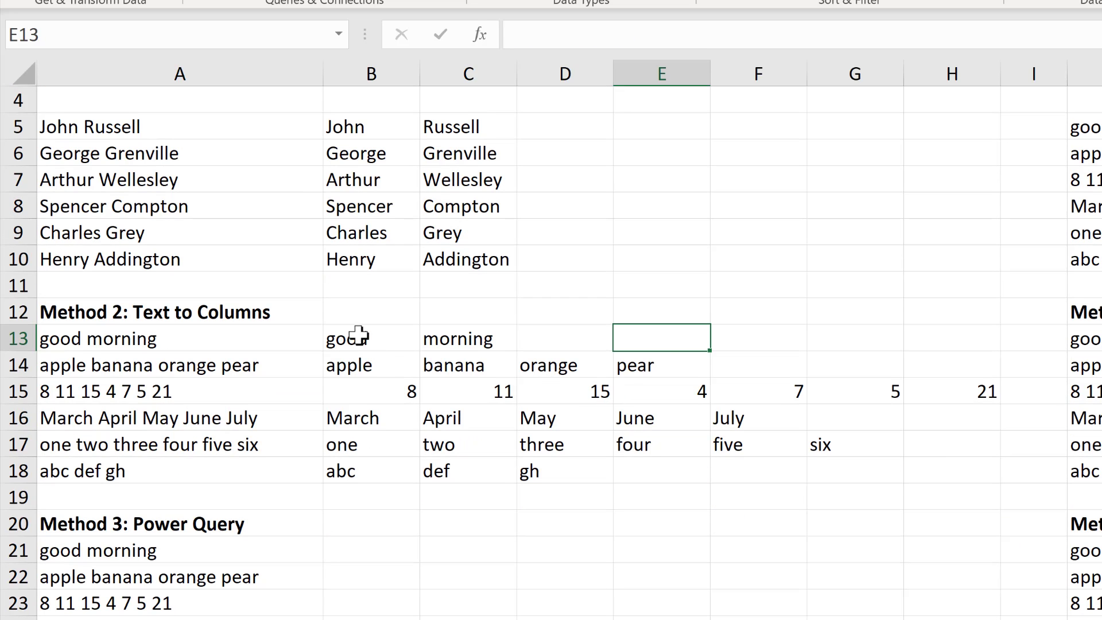
drag(358, 336, 947, 474)
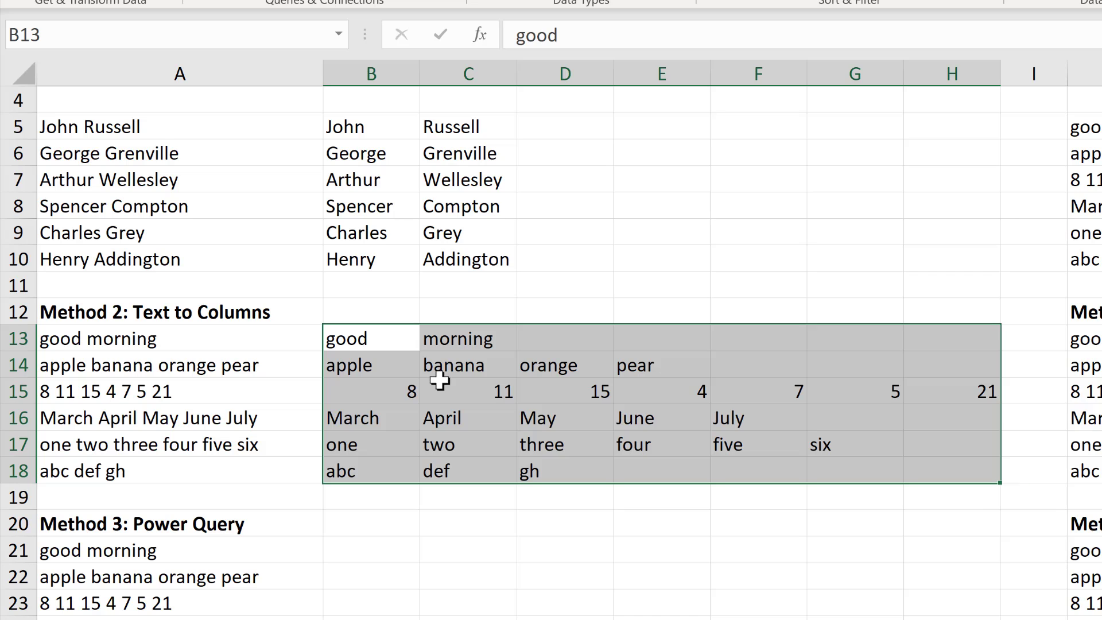
Load the Method 3 phrases in A21:A26 into Power Query as a table without headers
scroll(439, 381, down, 2)
click(352, 390)
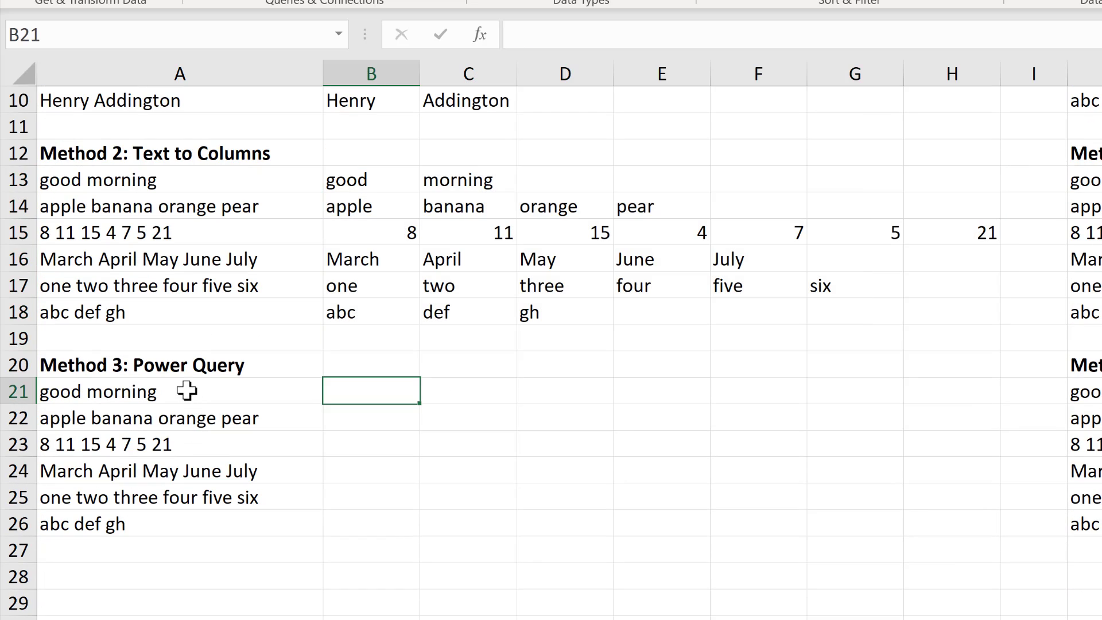
drag(186, 390, 154, 523)
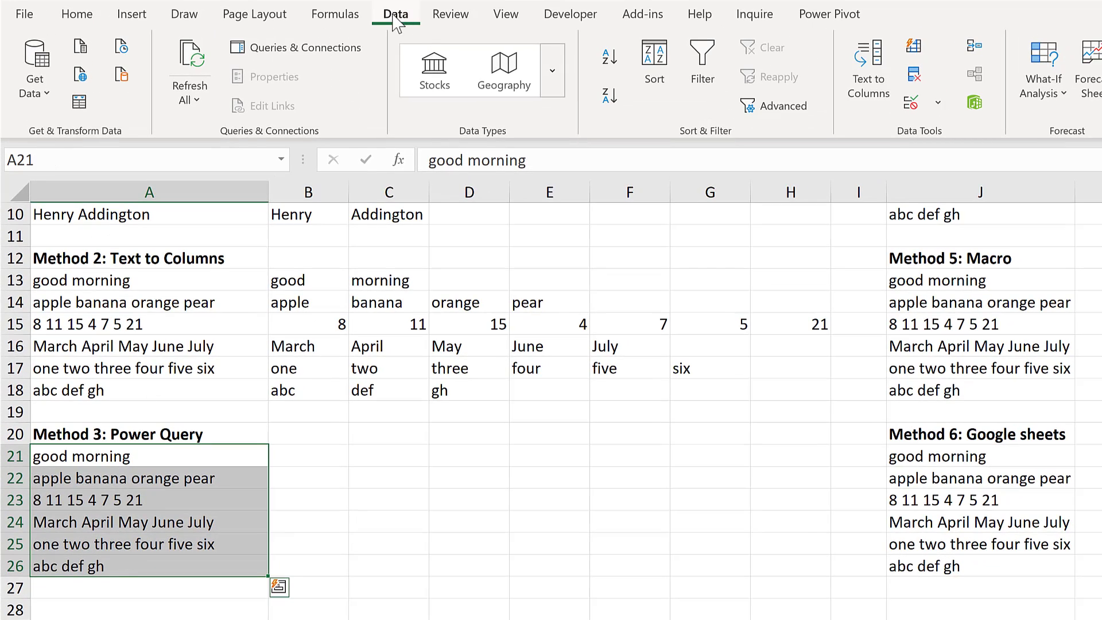
click(83, 109)
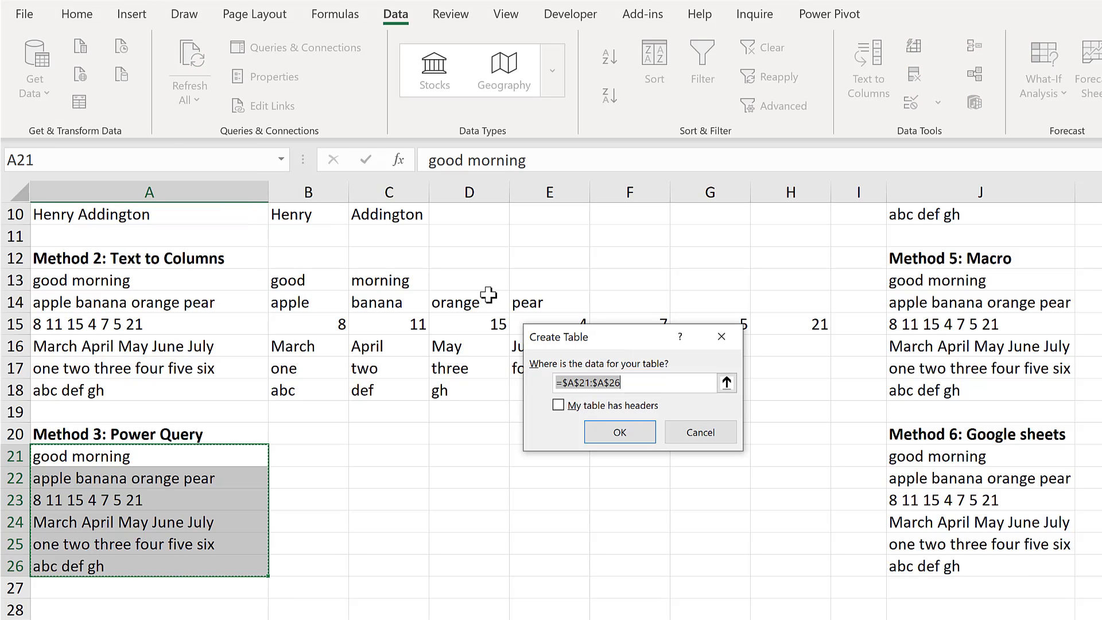
click(641, 432)
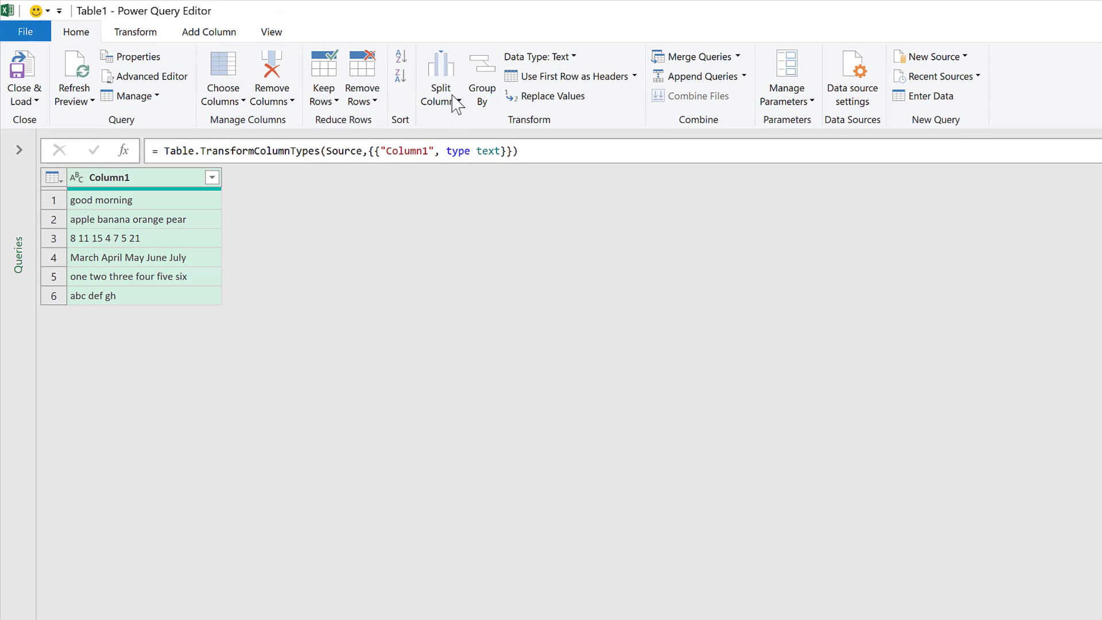
Split Column1 by the Space delimiter at each occurrence
click(459, 102)
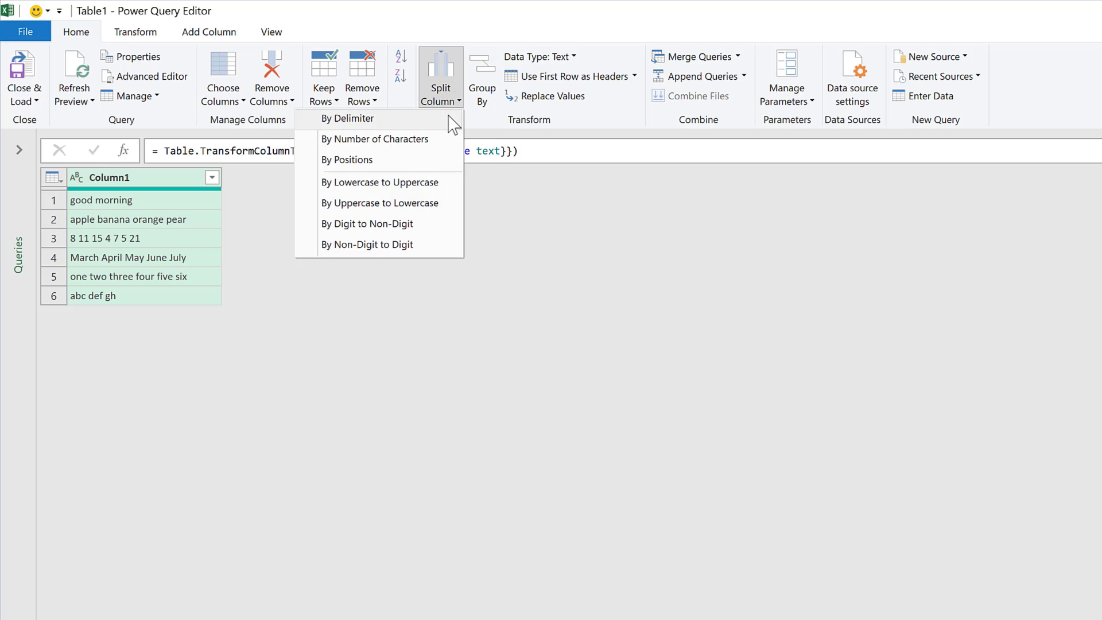
click(449, 118)
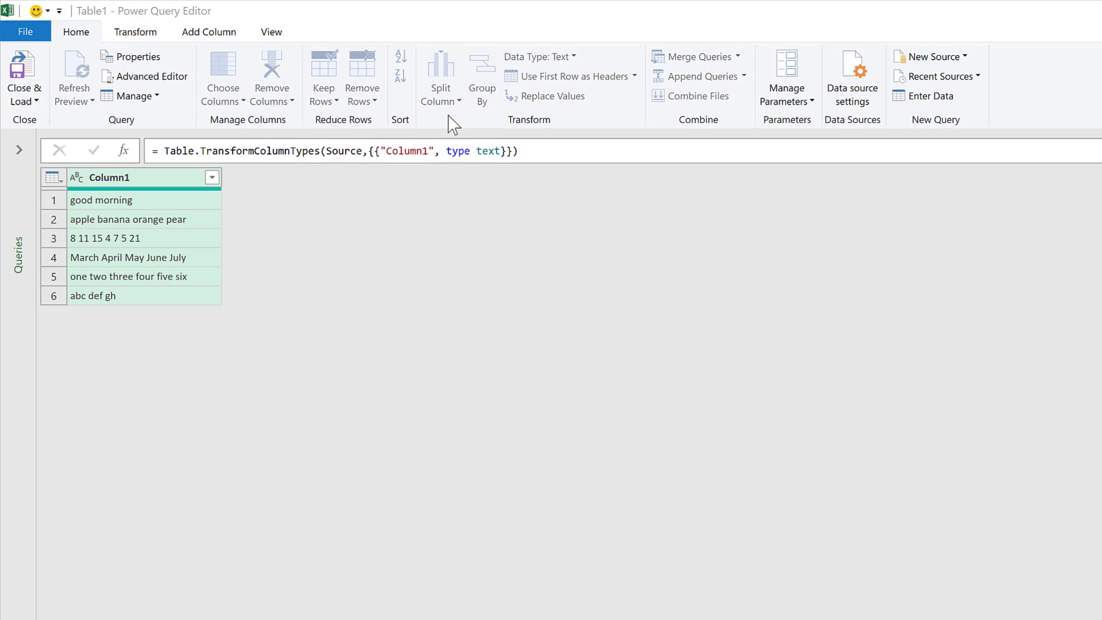
click(601, 338)
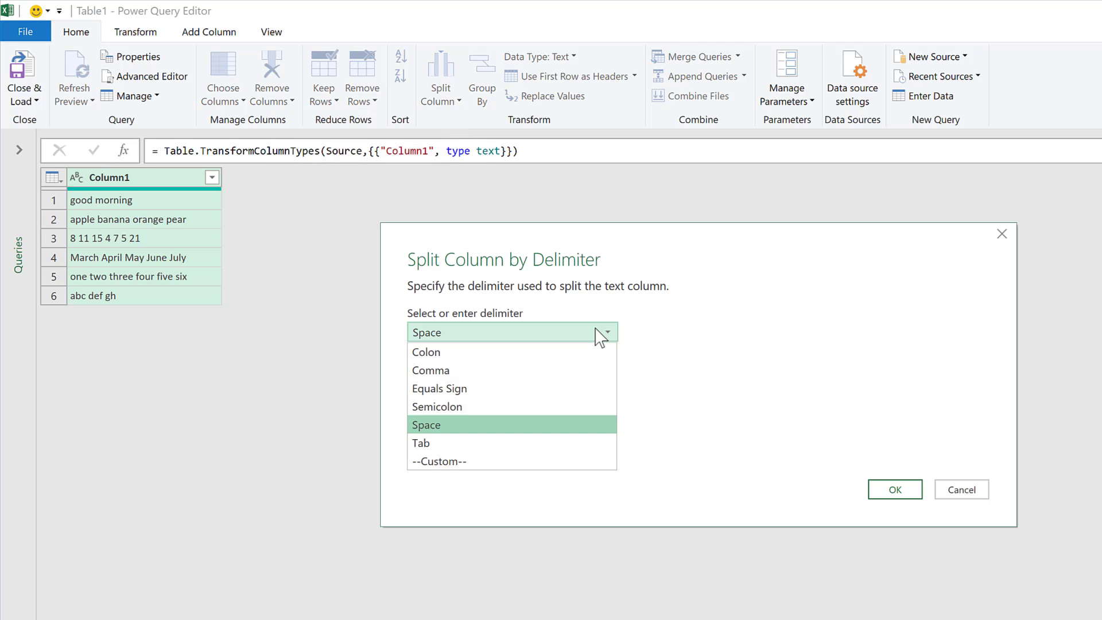
click(531, 427)
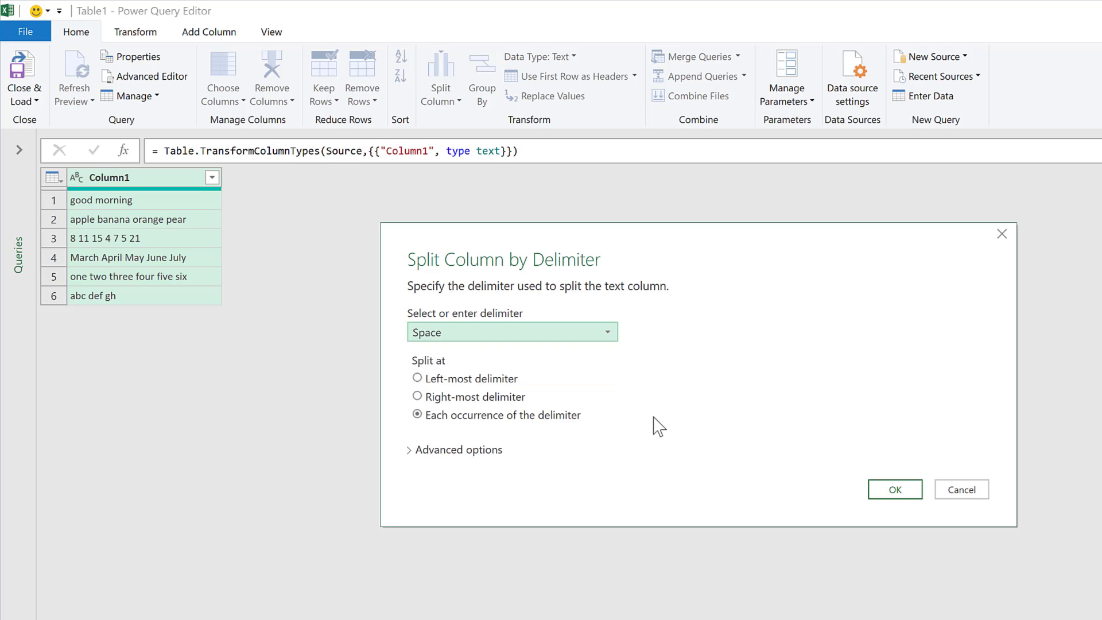
click(911, 493)
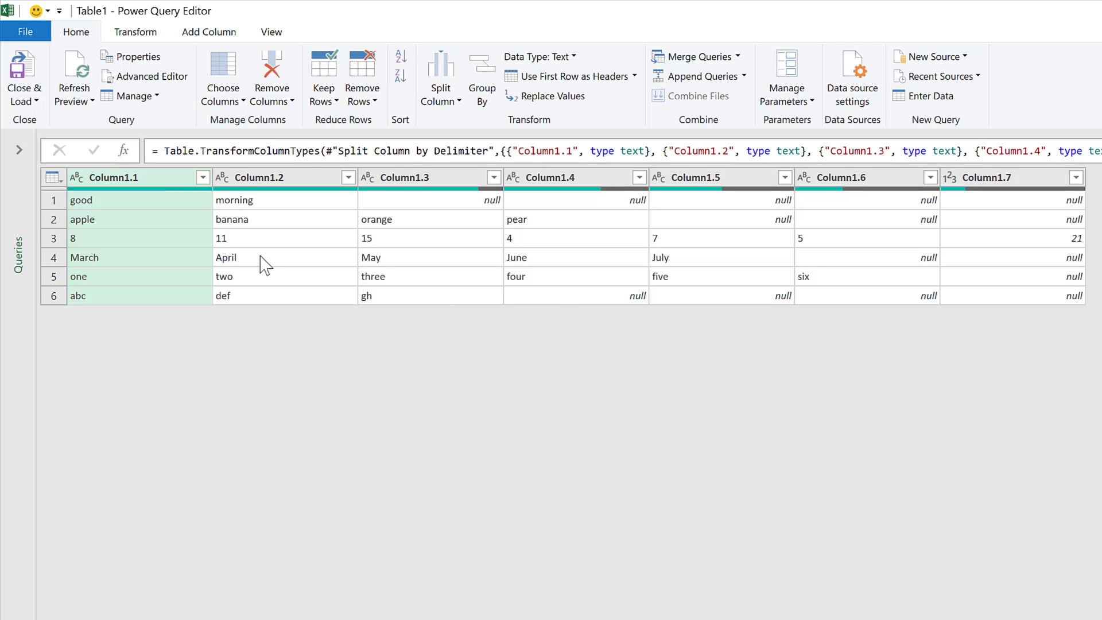
Close the query and load its output as a table on the existing worksheet at cell B21
click(34, 99)
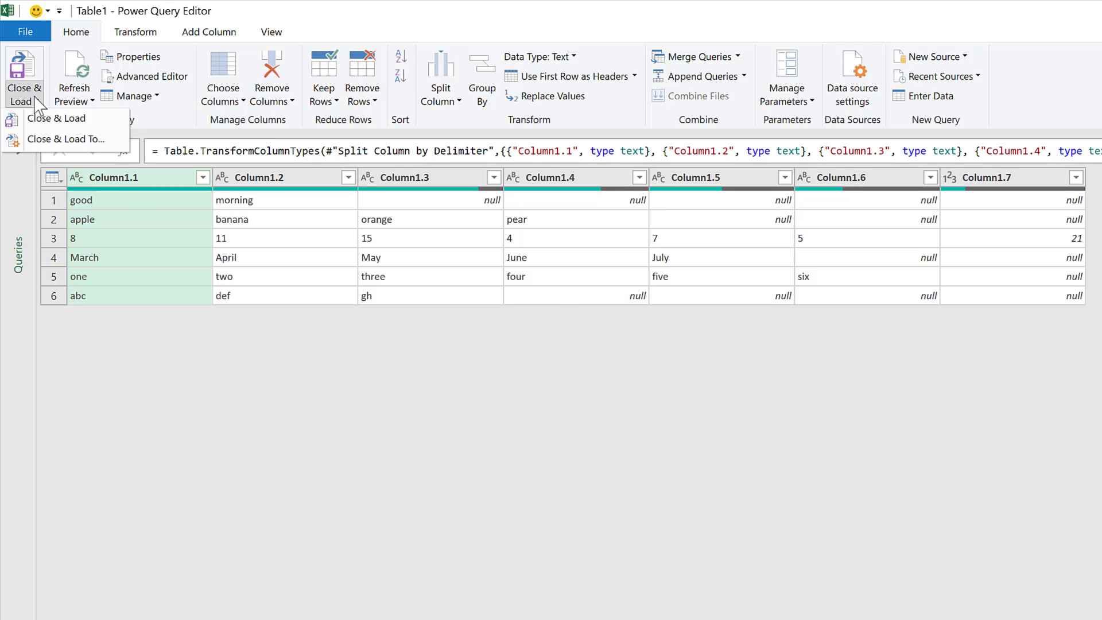
click(76, 143)
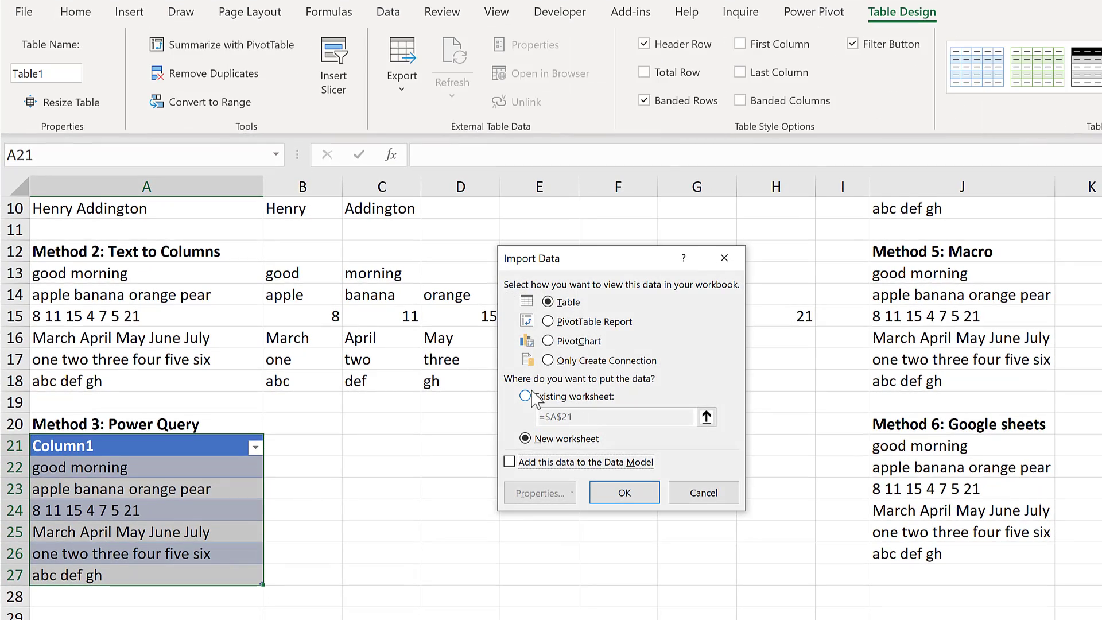
click(525, 396)
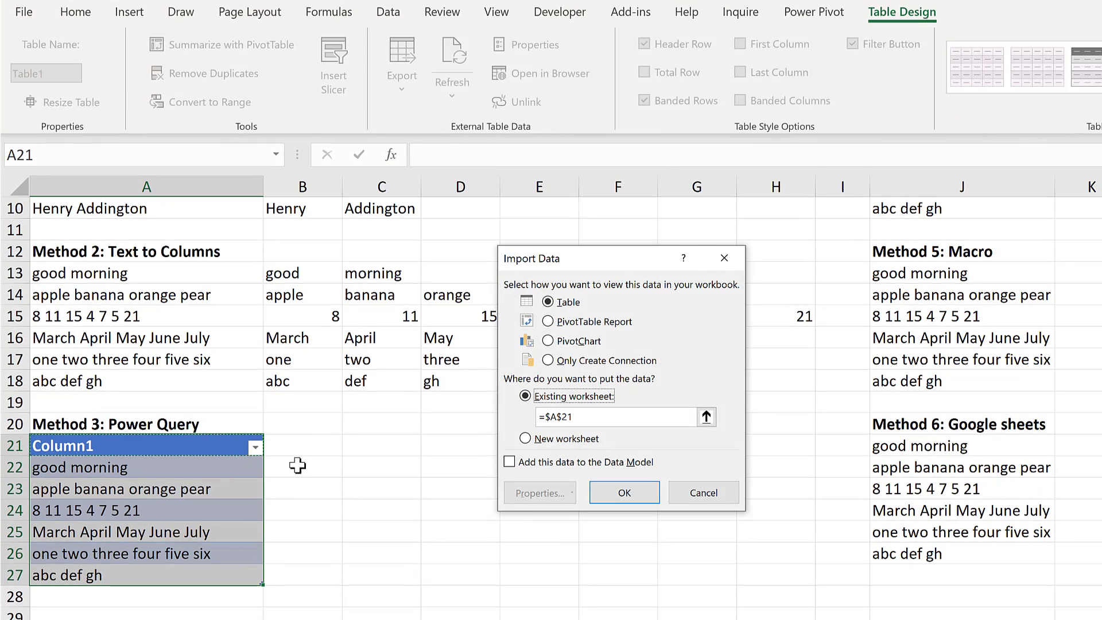
click(303, 445)
click(625, 493)
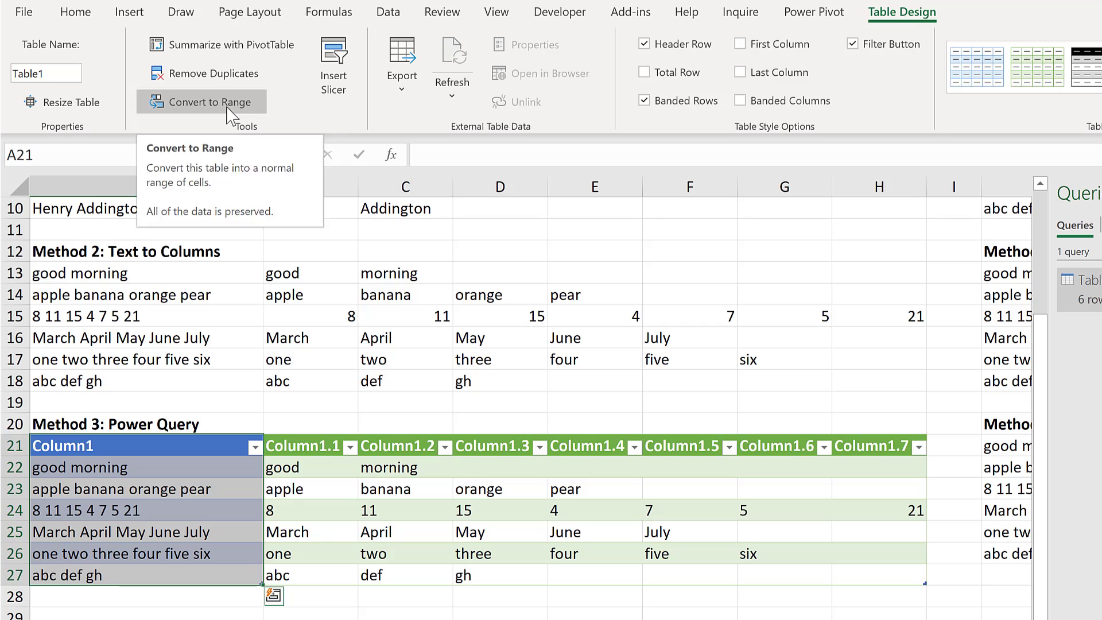
Convert both Method 3 tables, the source phrases and the Power Query output, to normal ranges
click(204, 102)
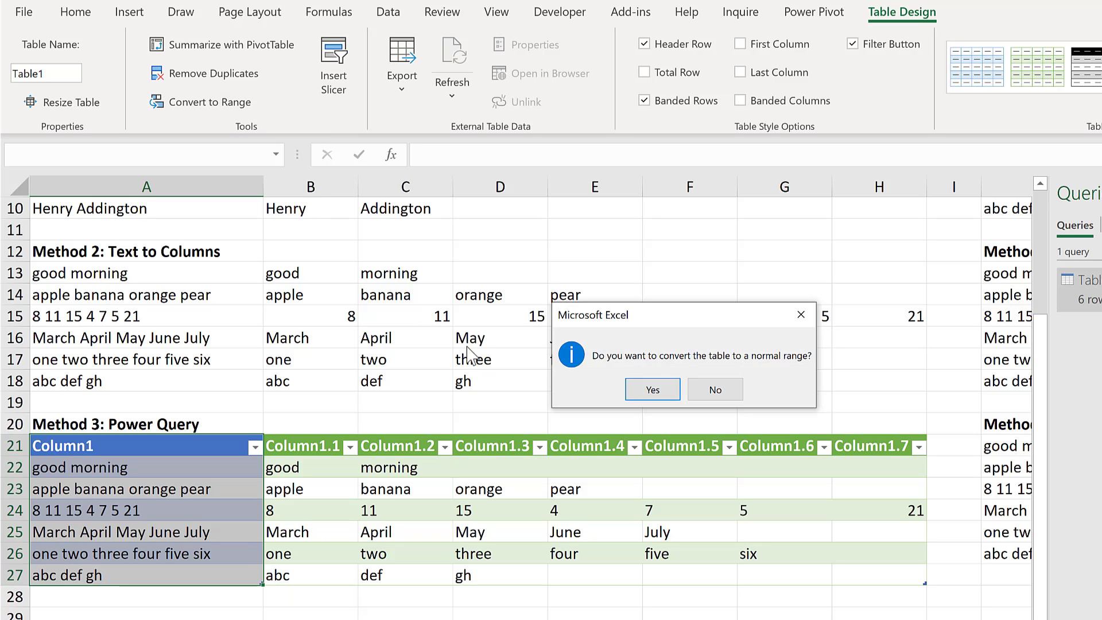
click(648, 389)
click(304, 468)
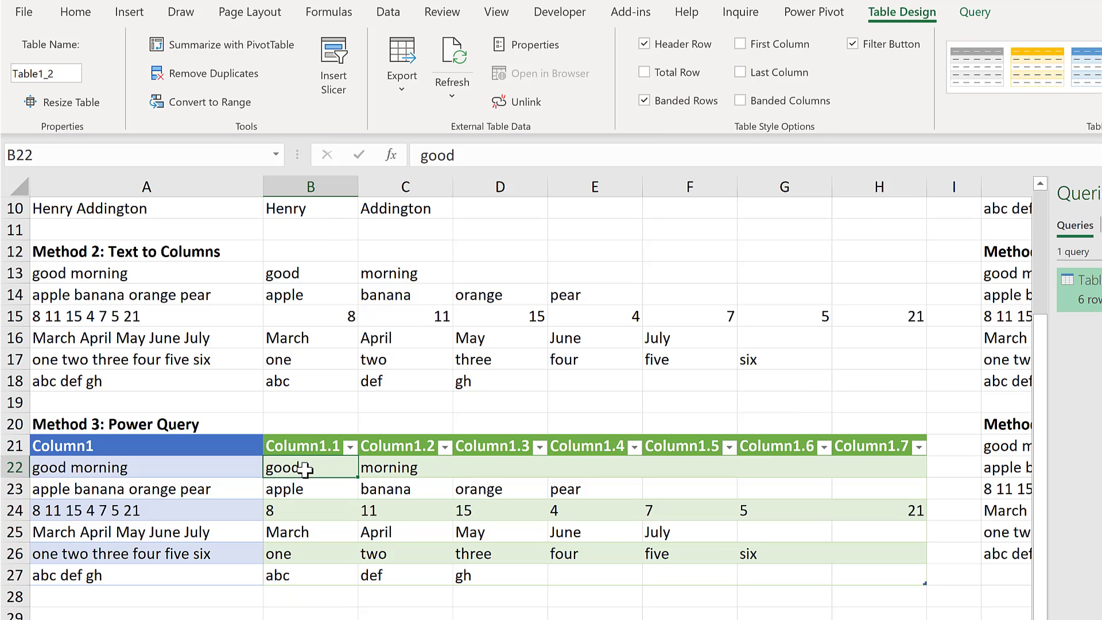
click(258, 110)
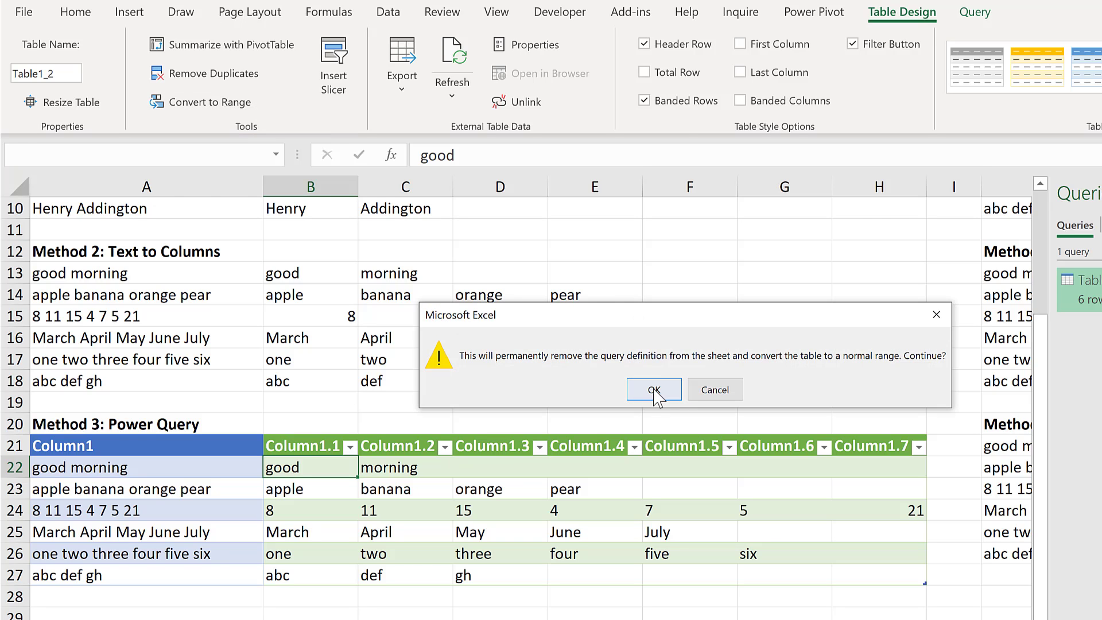
click(654, 390)
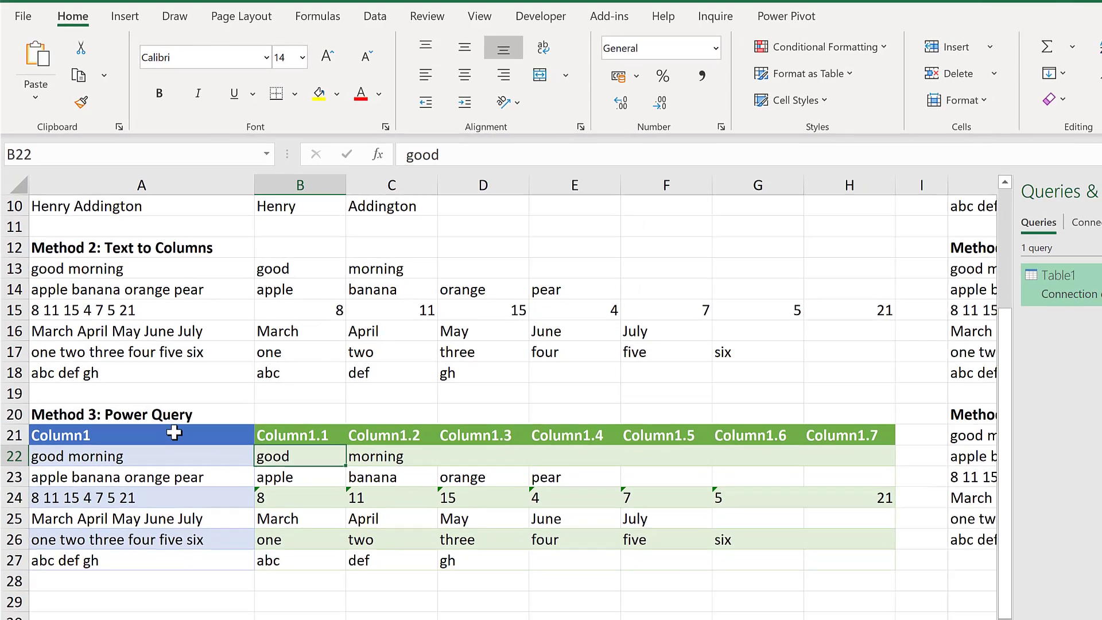
Clear the formatting from A21:H27 and delete the column header labels in A21:H21
drag(172, 446, 793, 541)
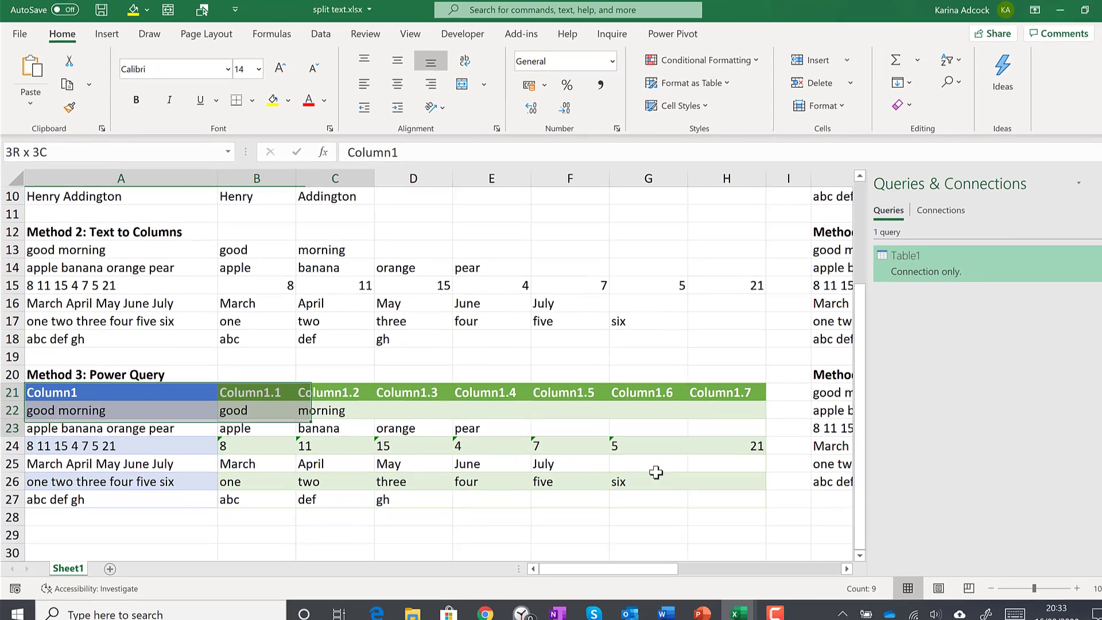
drag(655, 471, 717, 498)
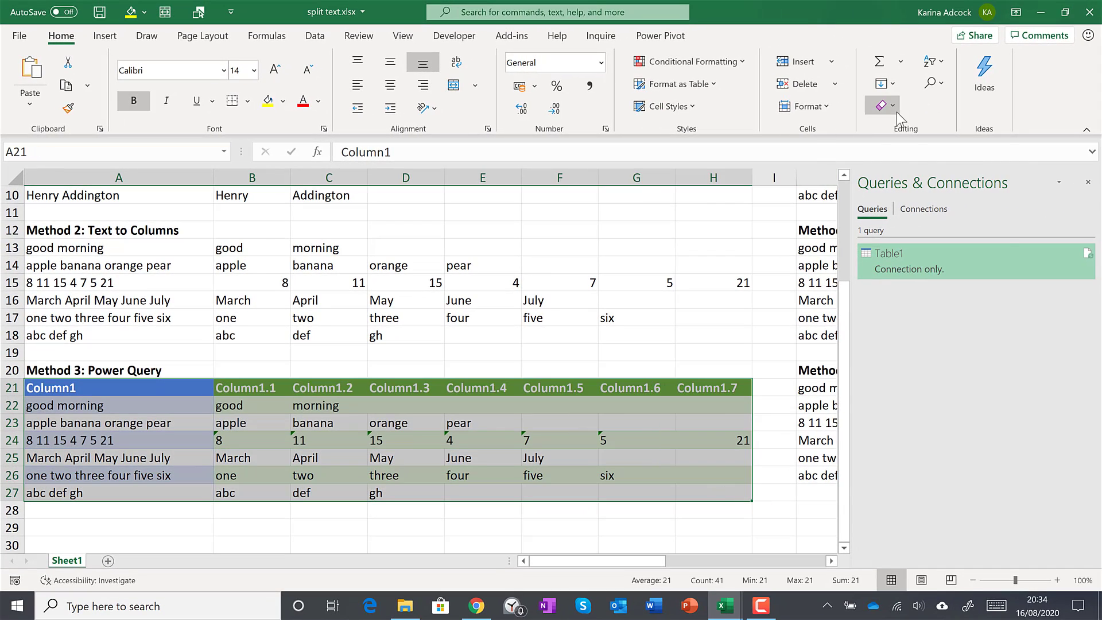
click(896, 112)
click(924, 150)
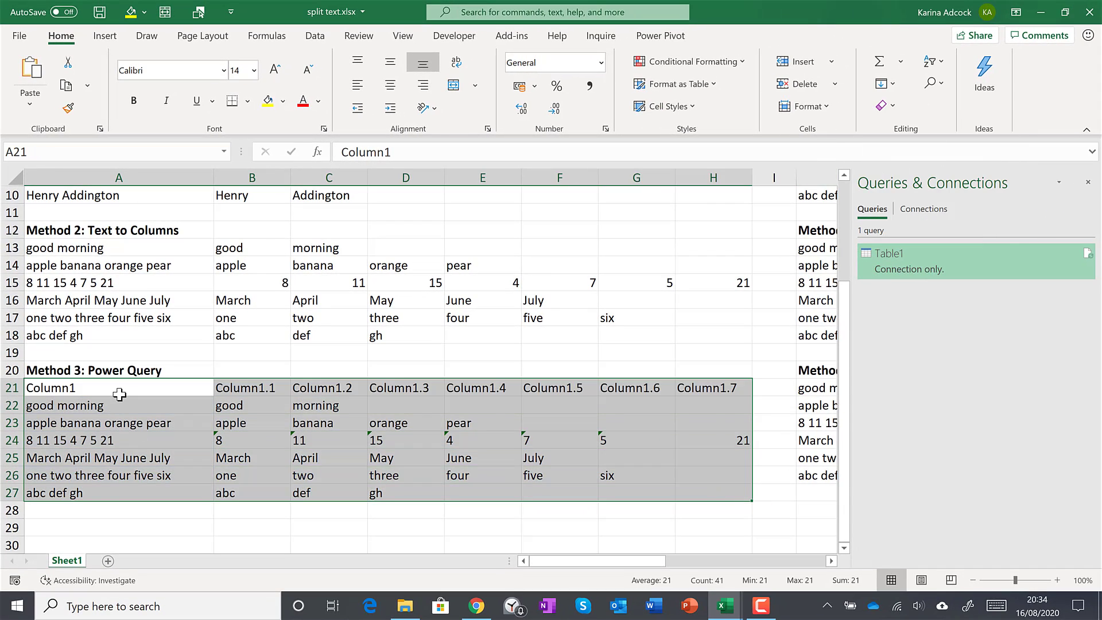
drag(119, 394, 718, 388)
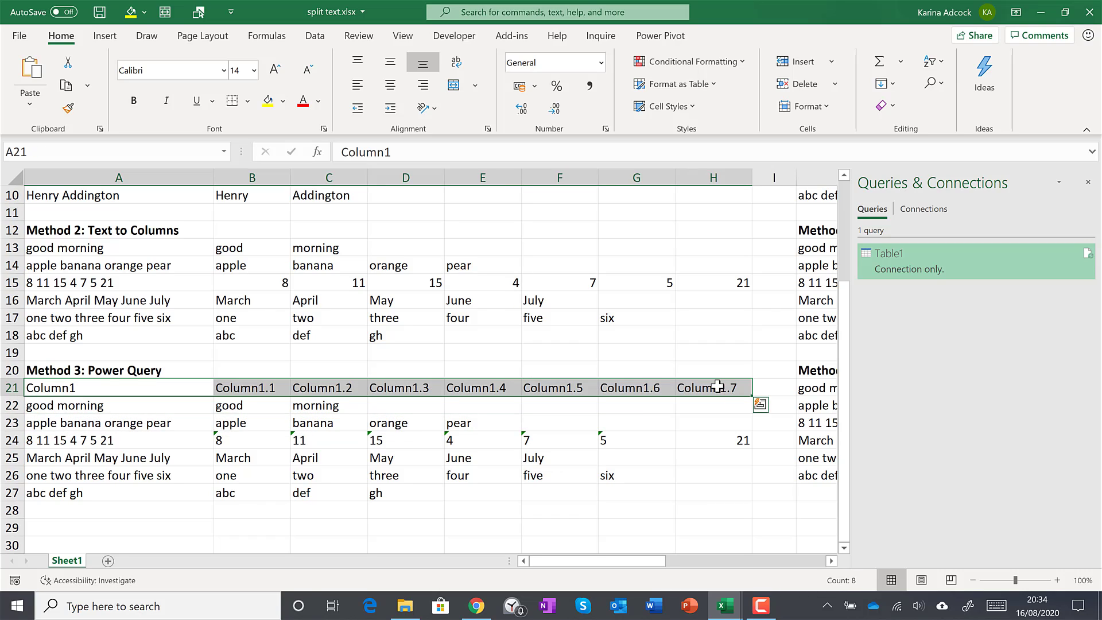
key(Delete)
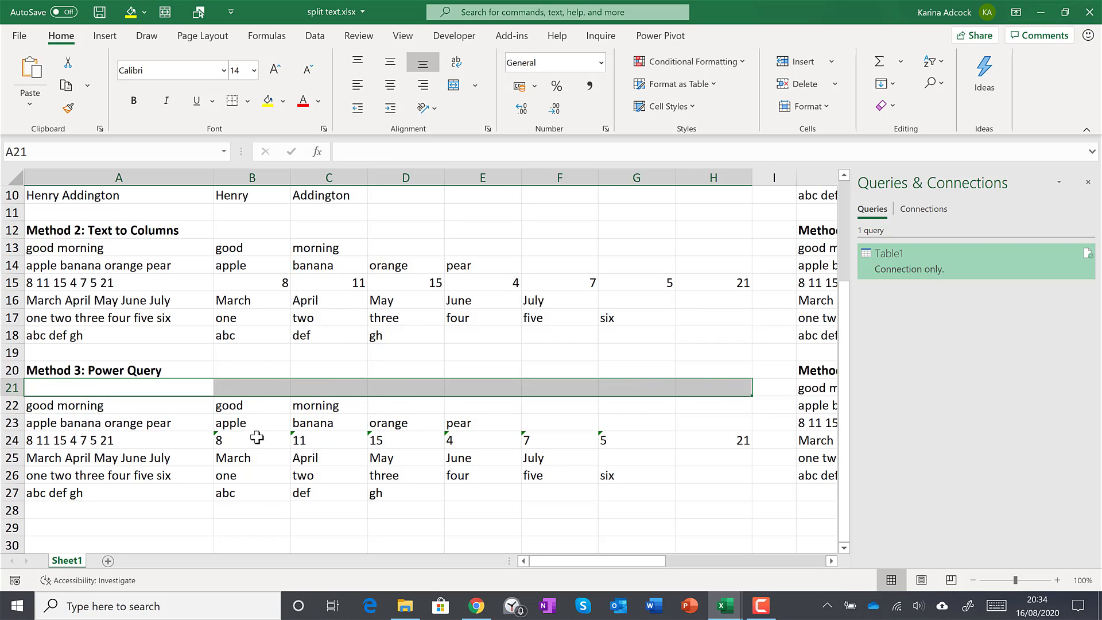
Convert the numbers stored as text in B24:G24 to real numbers and close the Queries & Connections pane
drag(250, 439, 634, 441)
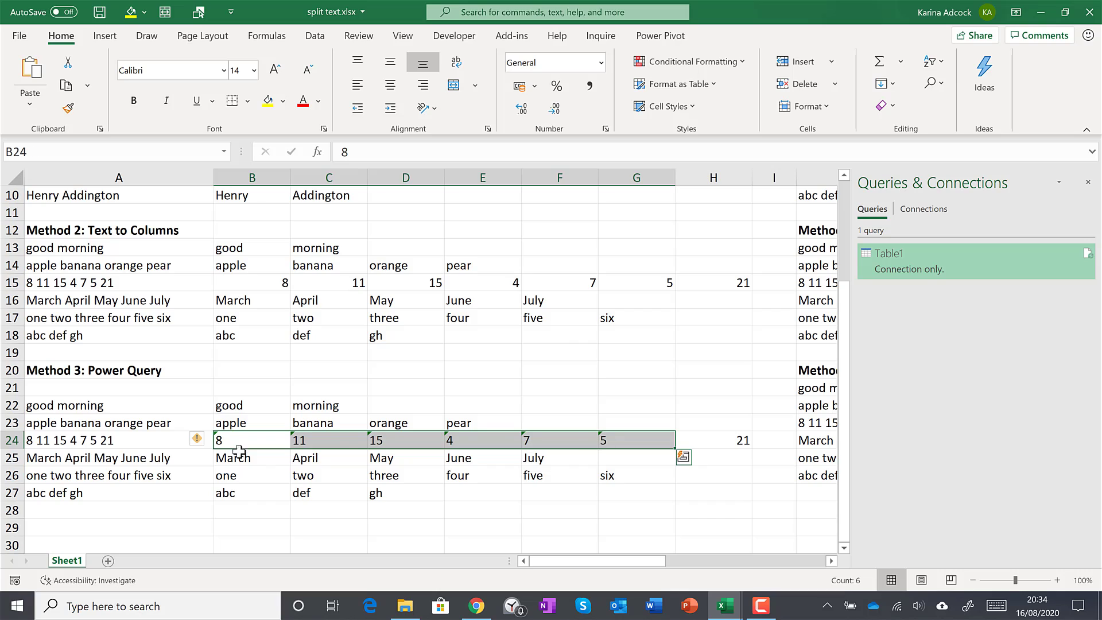
click(206, 440)
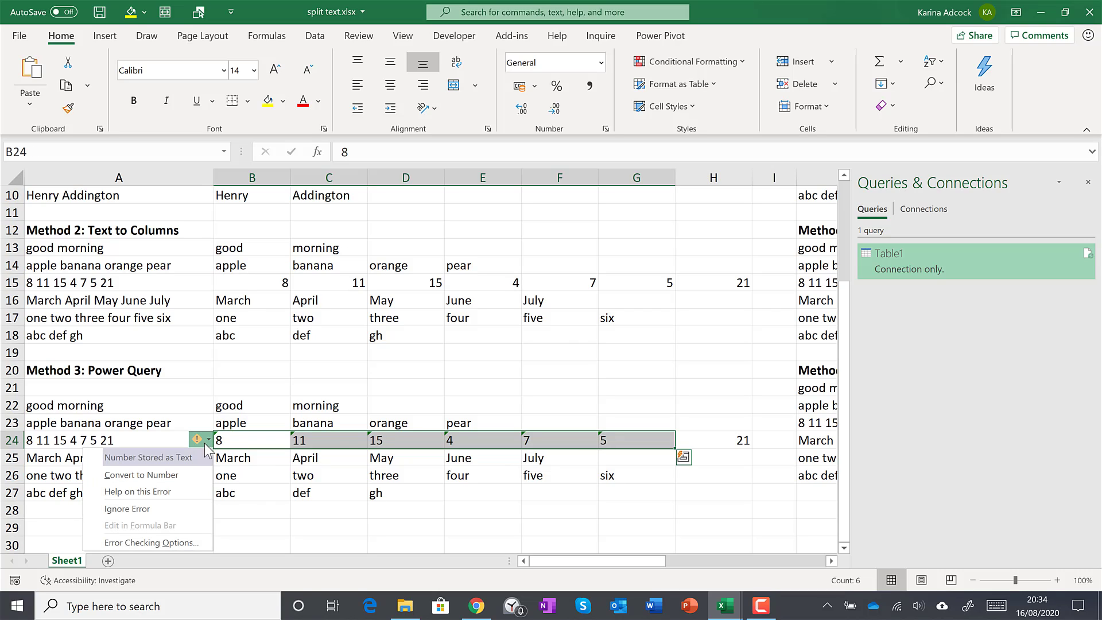
click(187, 474)
click(584, 416)
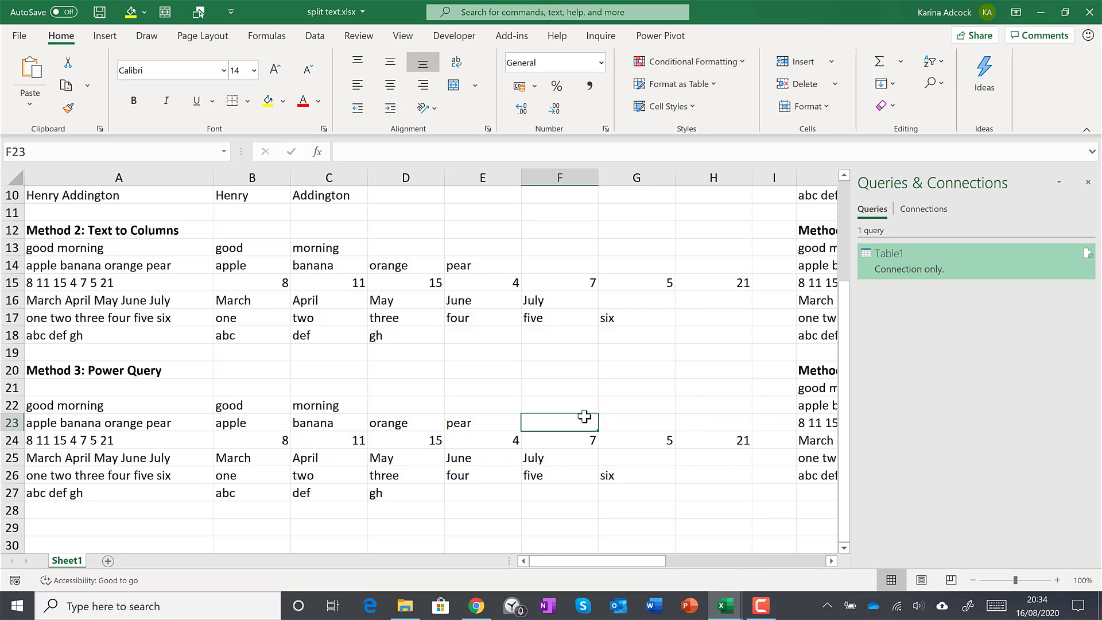
click(1088, 183)
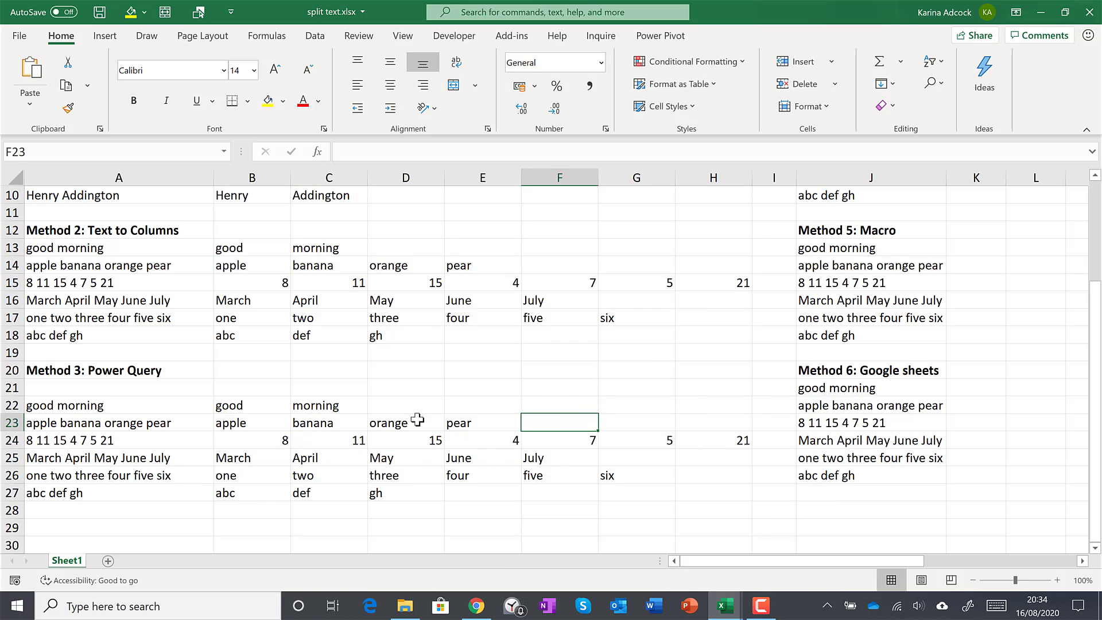
drag(242, 405, 723, 488)
drag(263, 256, 734, 338)
click(684, 381)
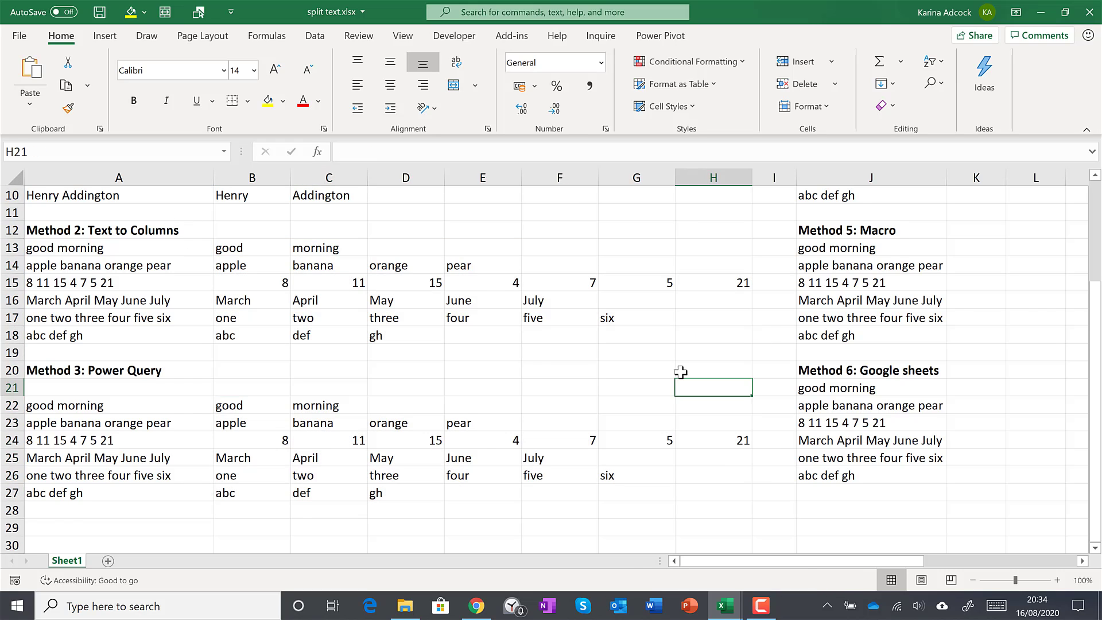
Confirm the Method 4 TRIM/MID/SUBSTITUTE formula in K5 and fill it across and down through K5:Q11
scroll(682, 372, up, 3)
drag(849, 563, 863, 559)
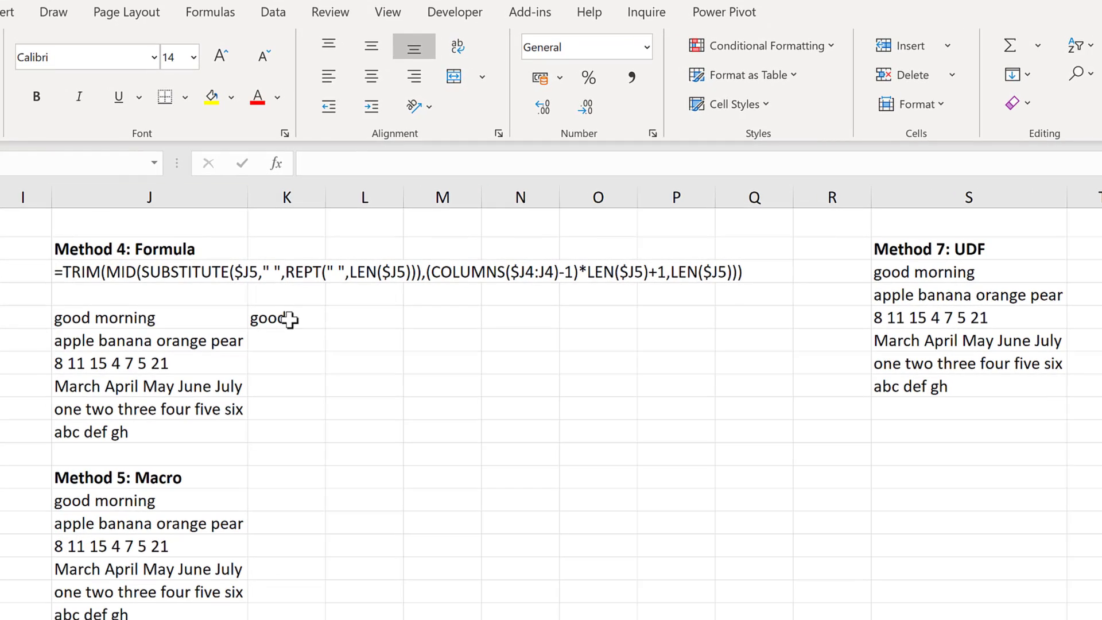
click(289, 319)
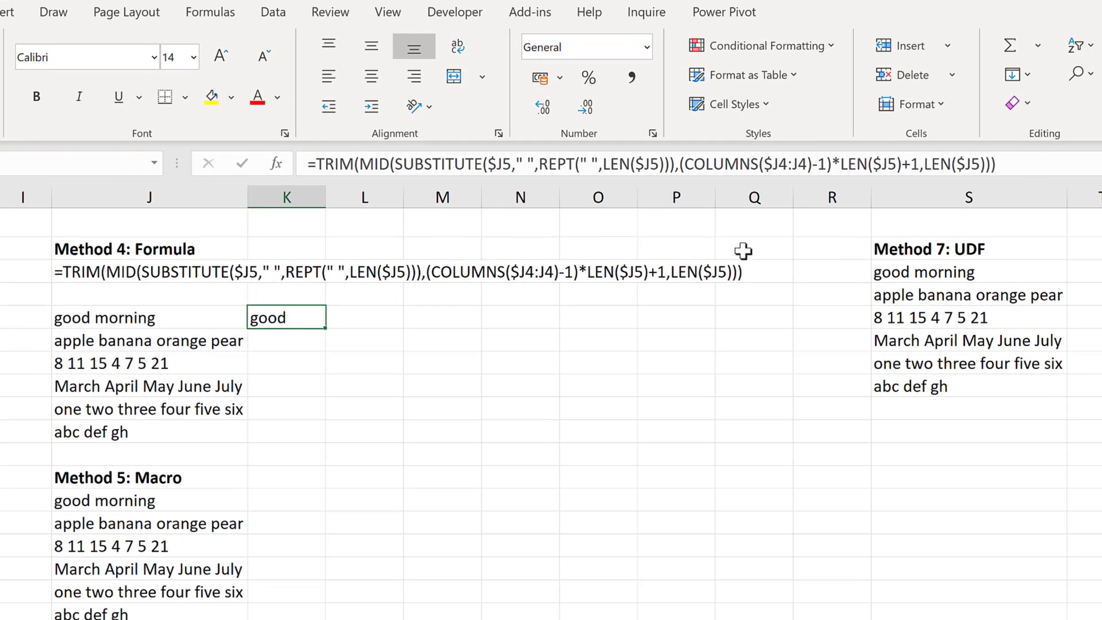
click(1038, 156)
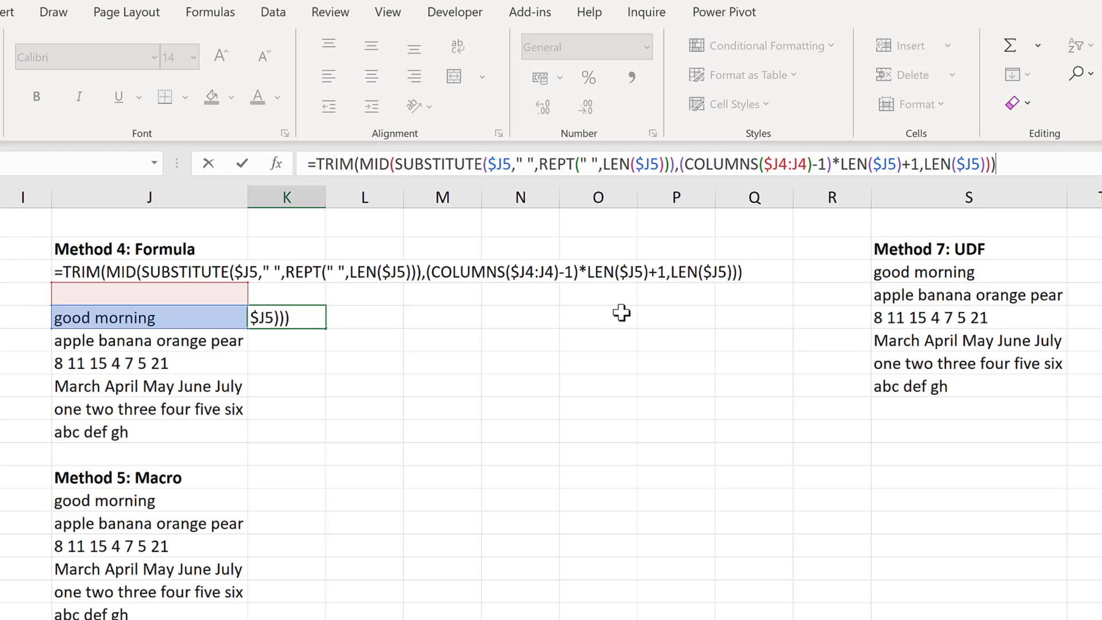
key(Return)
click(297, 316)
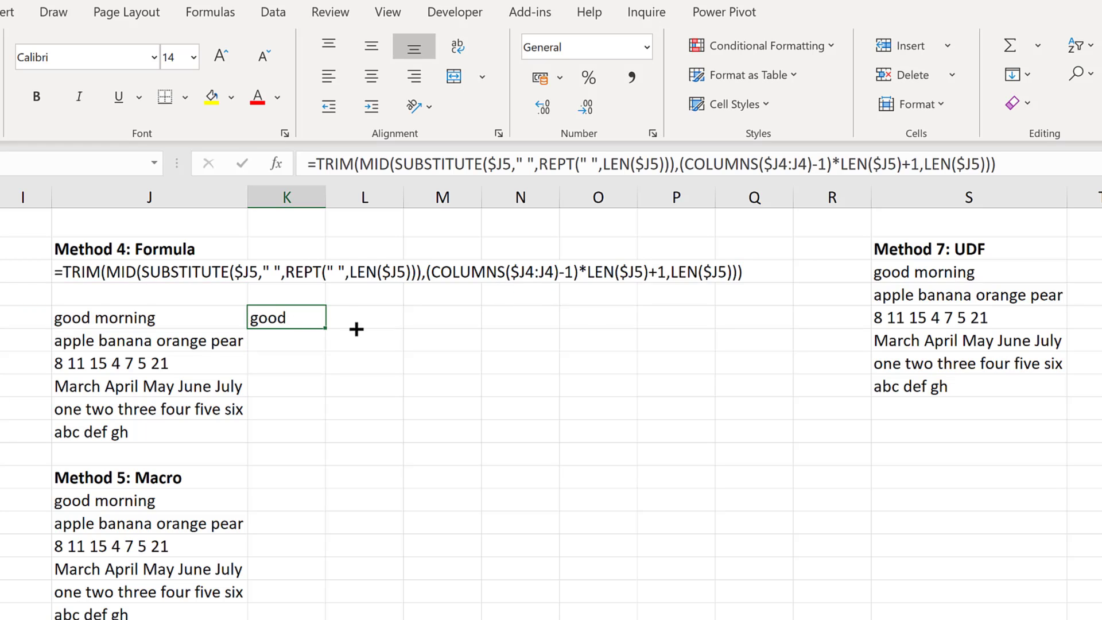
drag(356, 329, 769, 459)
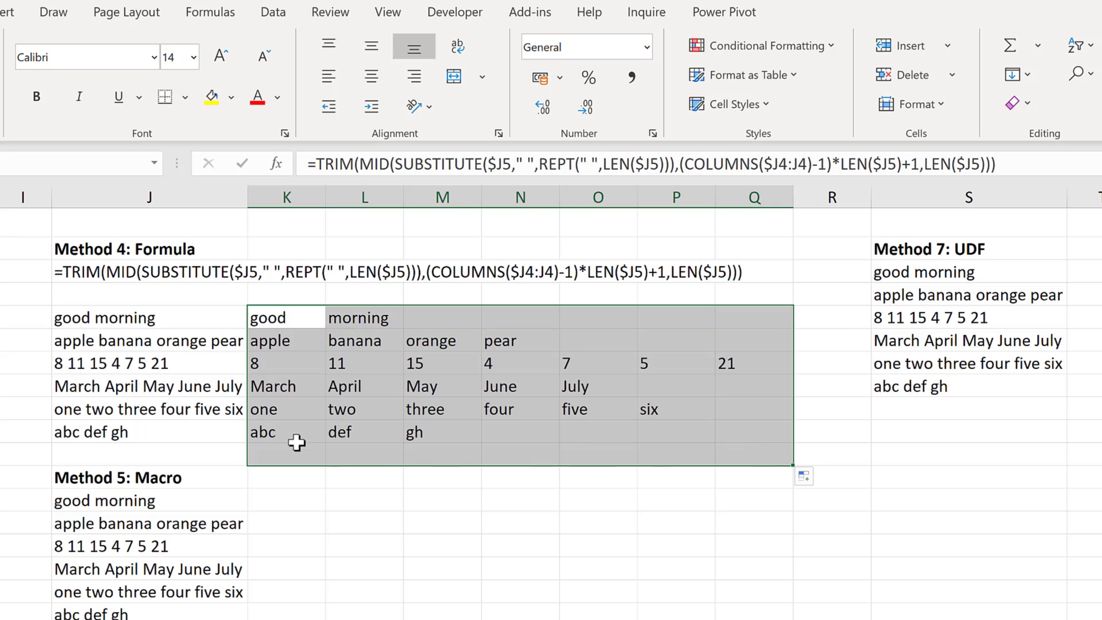
click(502, 427)
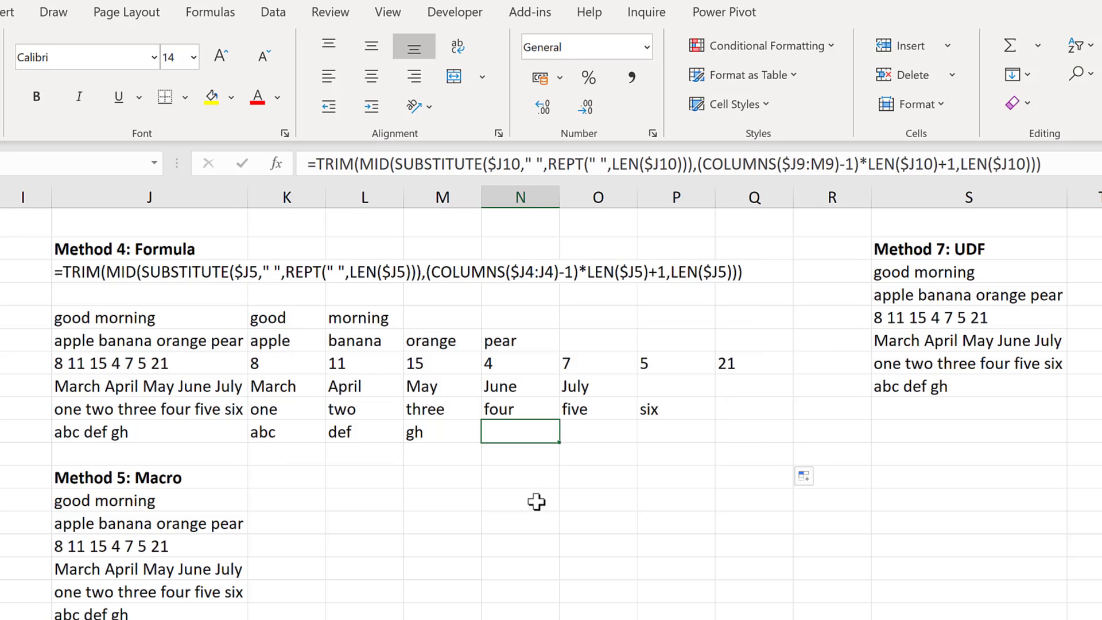
Check in the ribbon customization options whether Developer is enabled, and leave without applying changes
scroll(430, 336, down, 3)
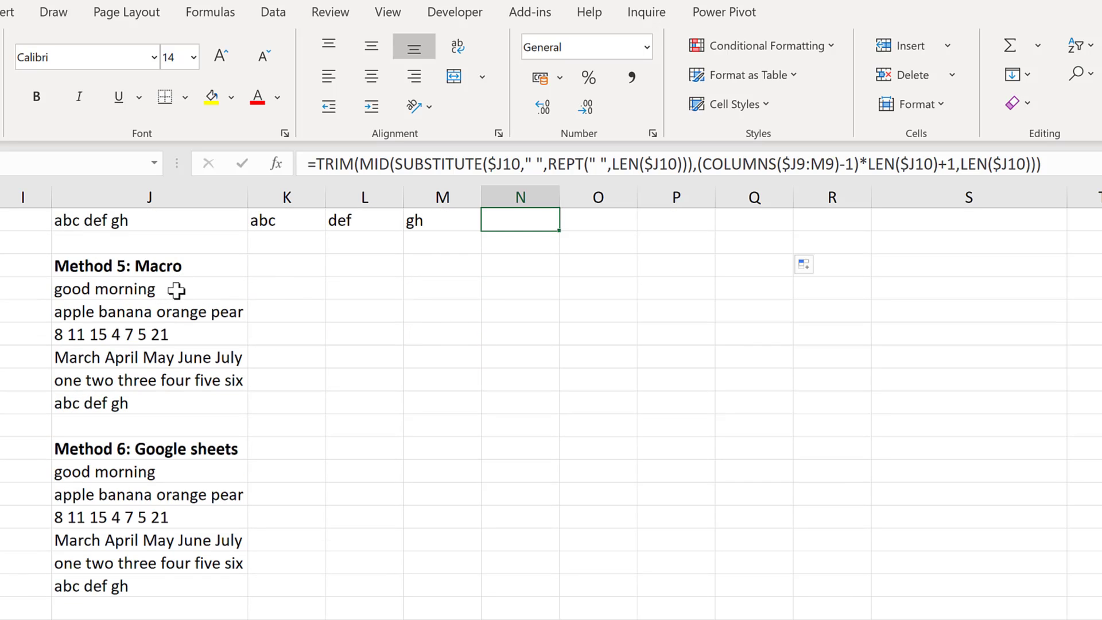
click(283, 286)
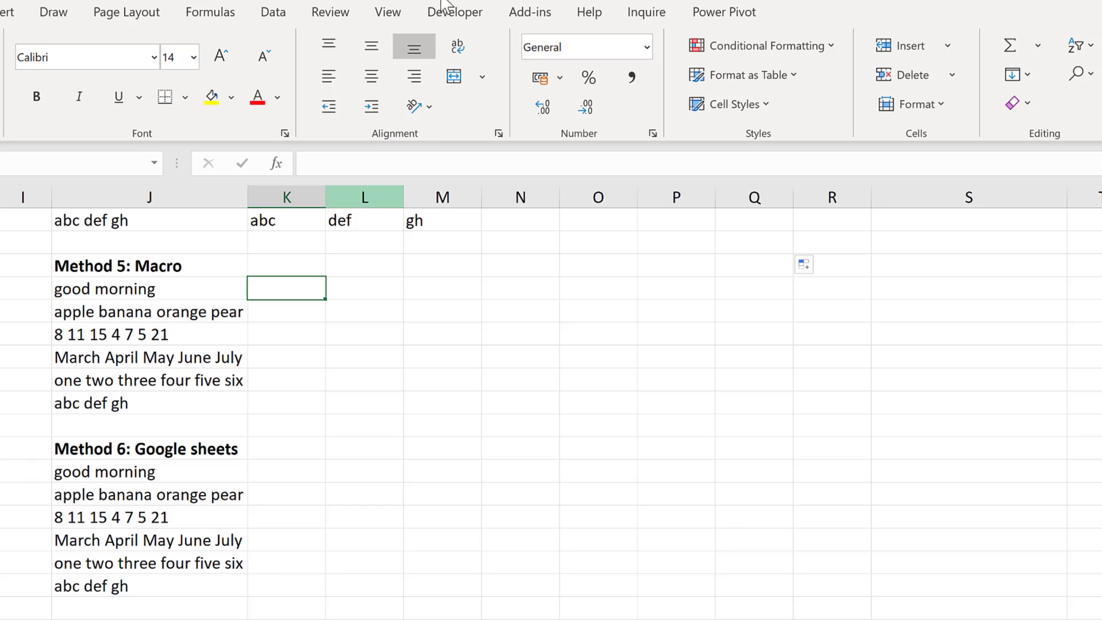
right_click(296, 11)
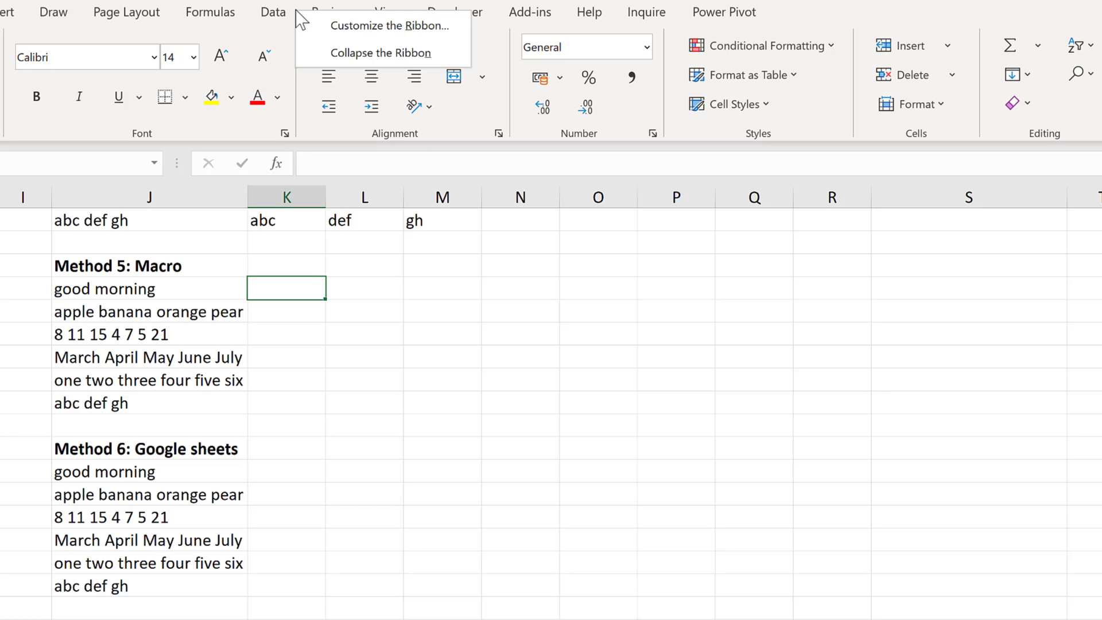
click(378, 29)
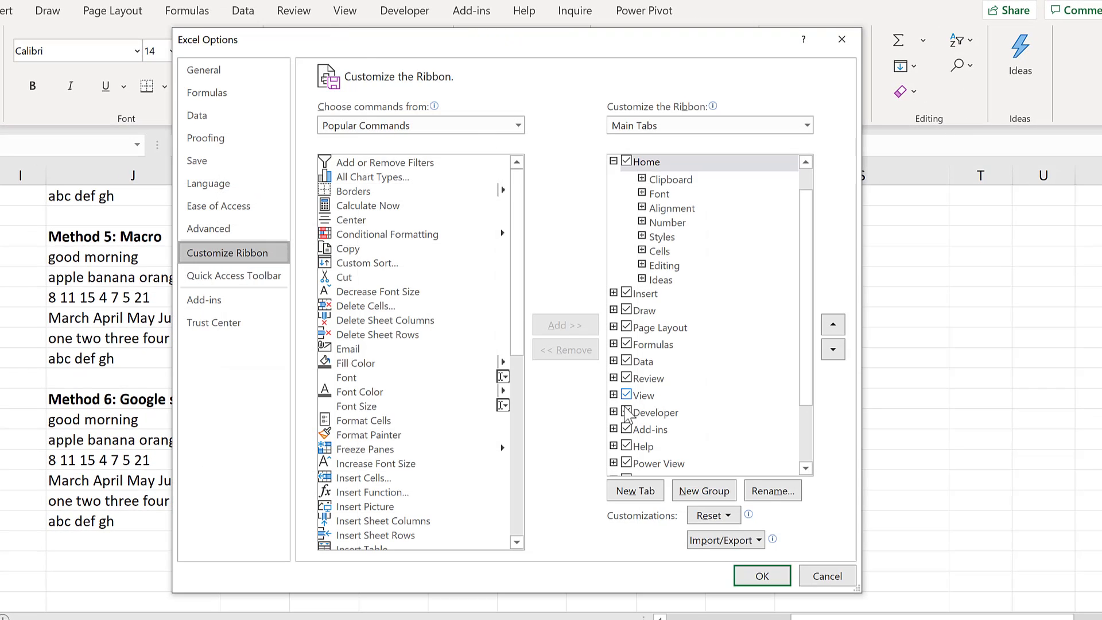
click(625, 411)
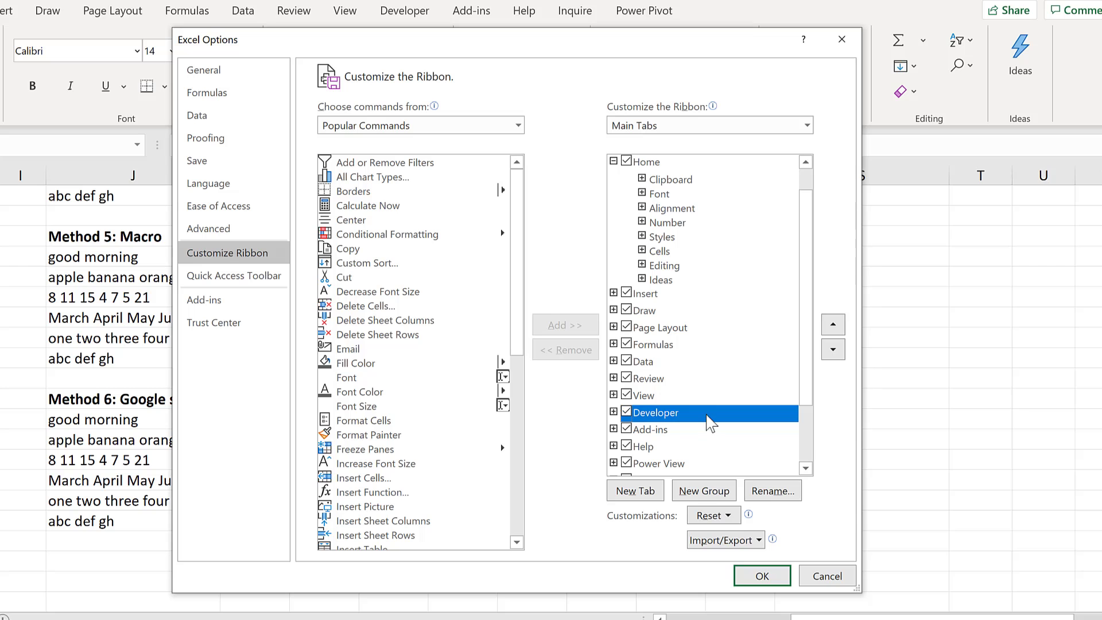
click(824, 577)
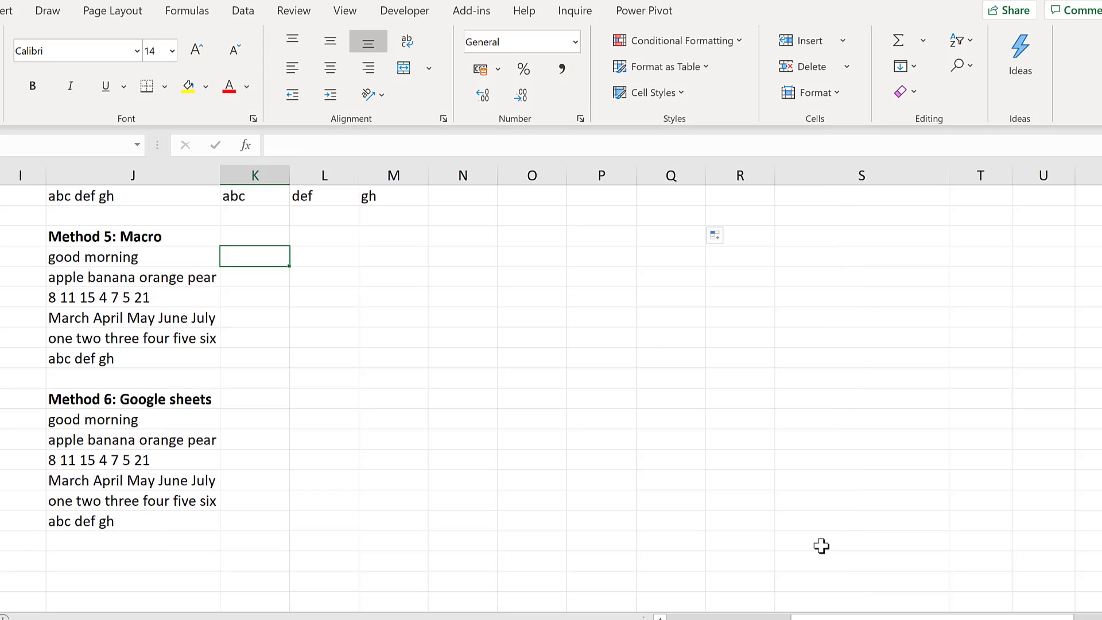
Start recording a macro named splt1, stored in the Personal Macro Workbook
click(404, 11)
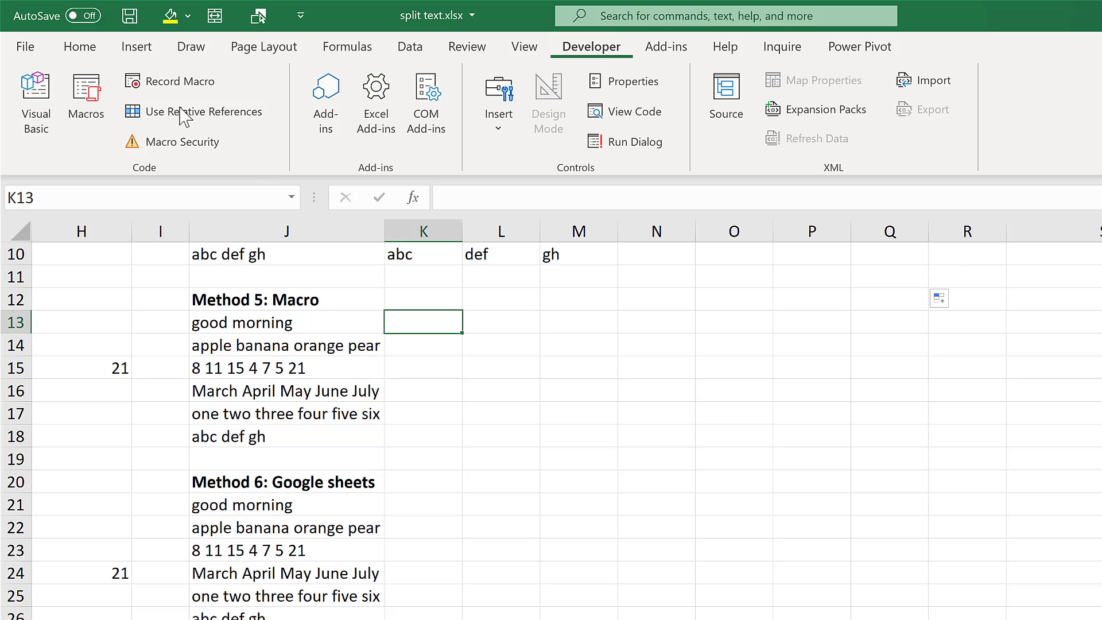
click(200, 87)
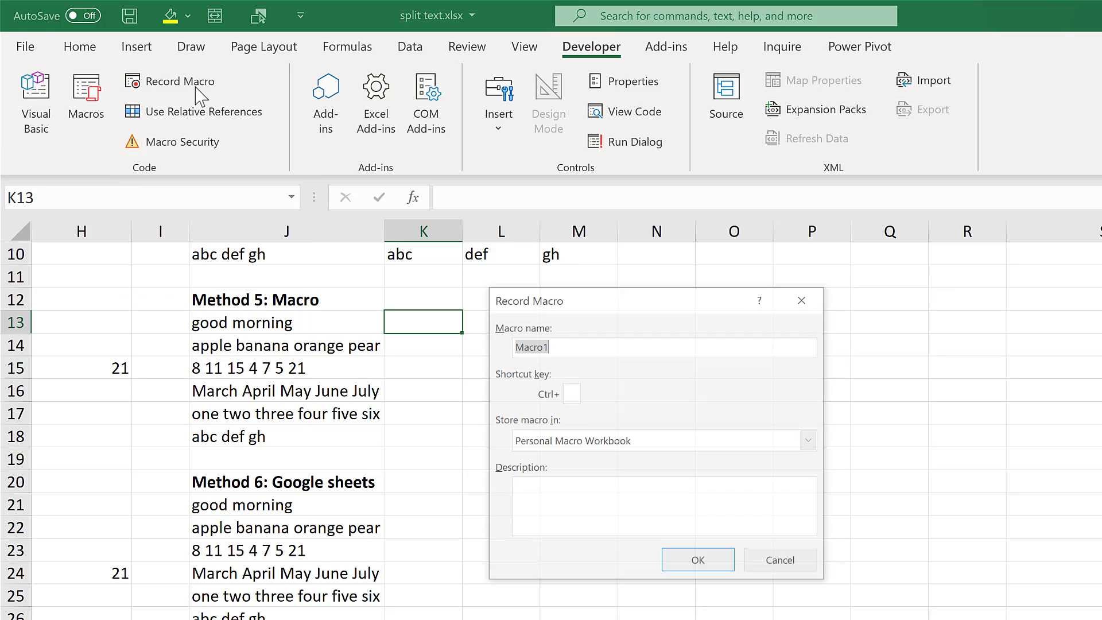
key(BackSpace)
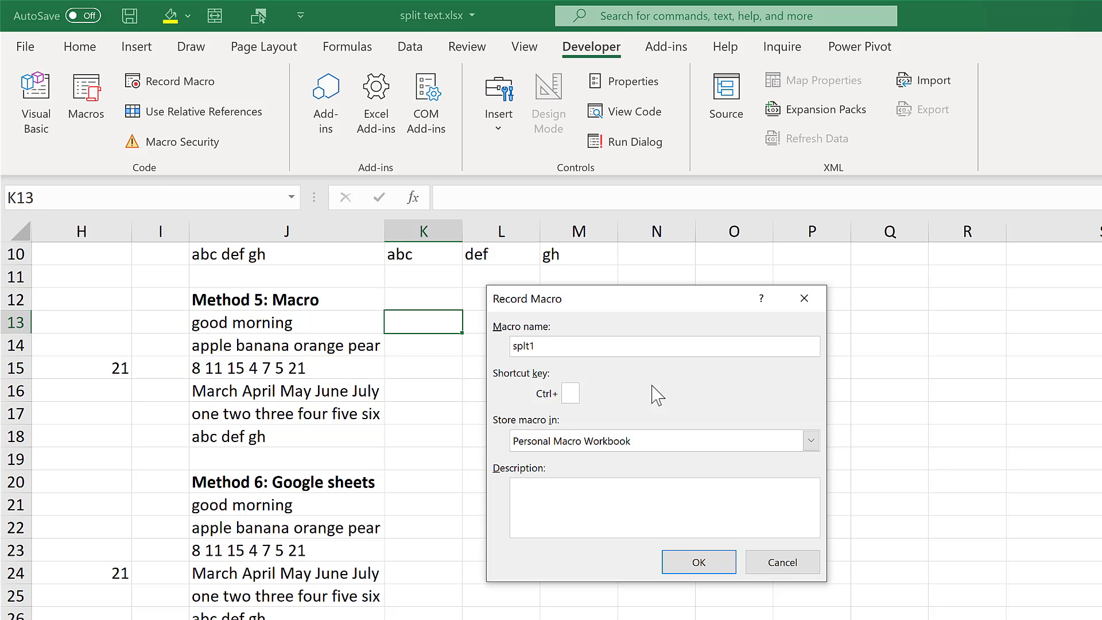
click(655, 439)
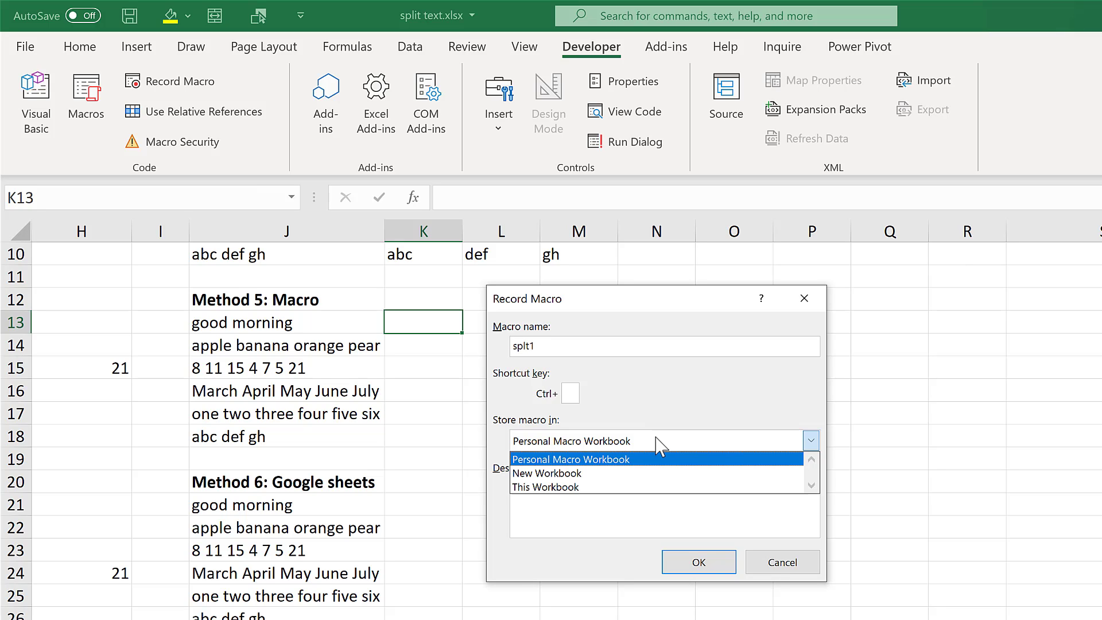
click(638, 461)
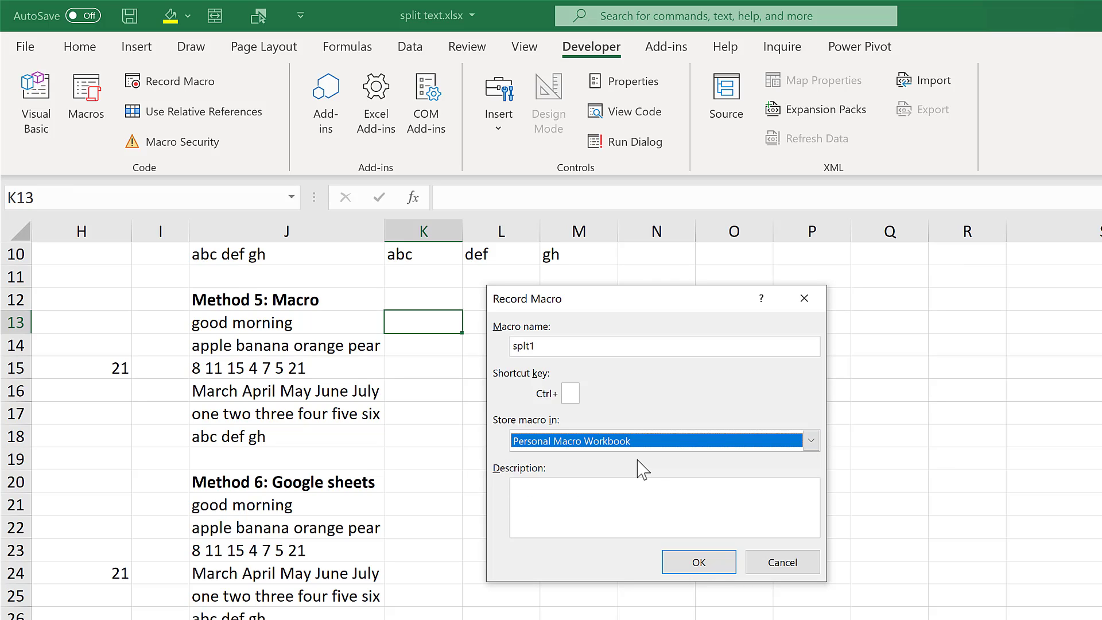
click(702, 565)
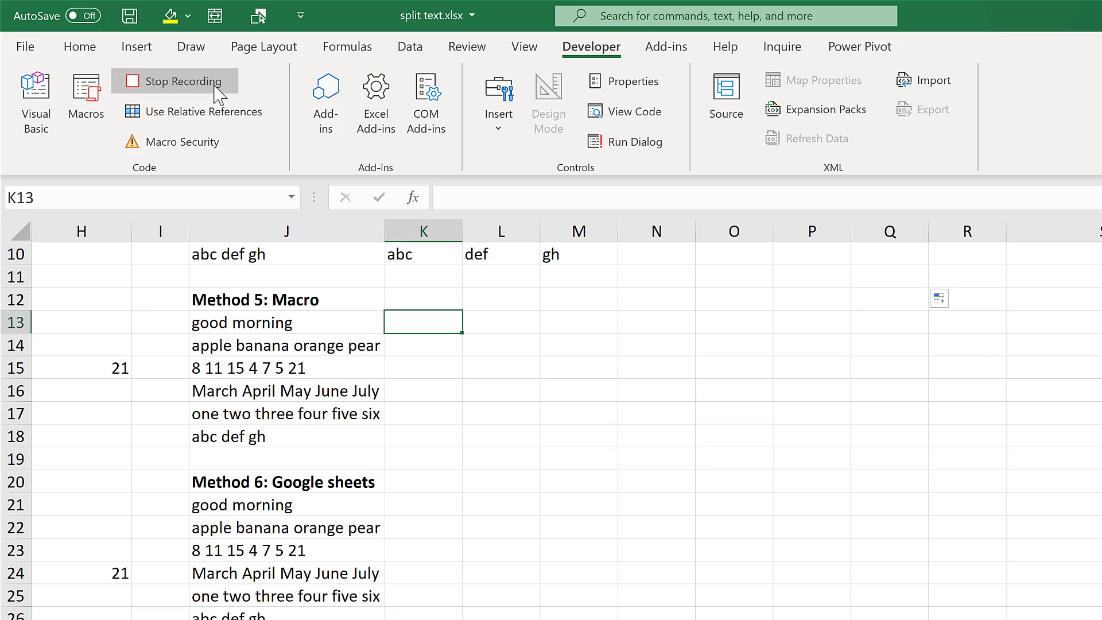
Split J13:J18 using Text to Columns as delimited data with space as the delimiter and K13 as the destination
drag(287, 324, 356, 437)
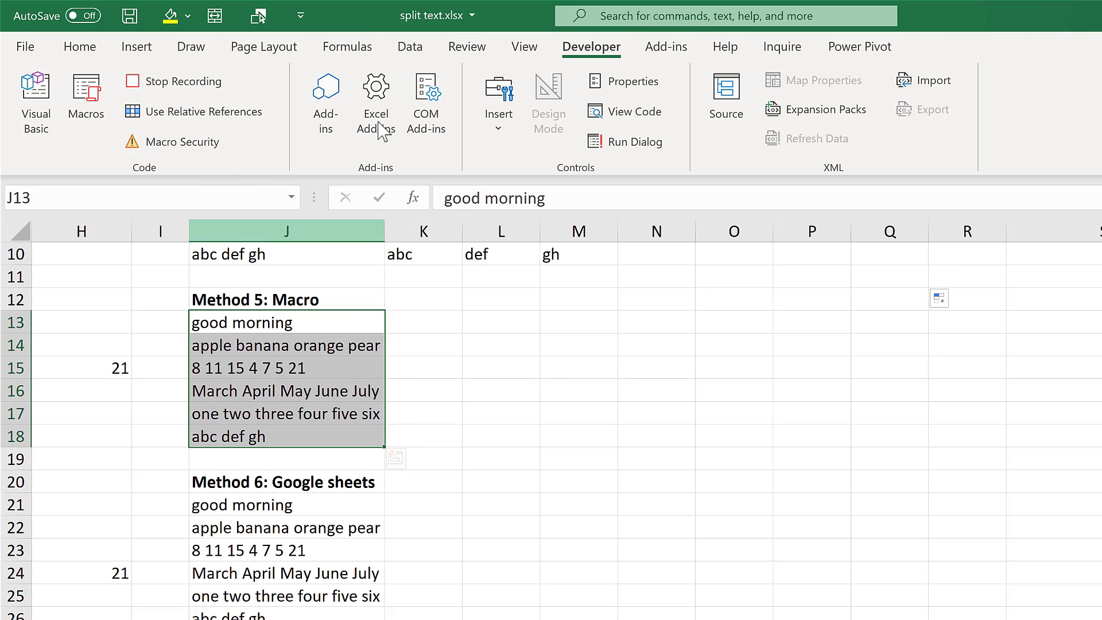
click(422, 46)
click(896, 102)
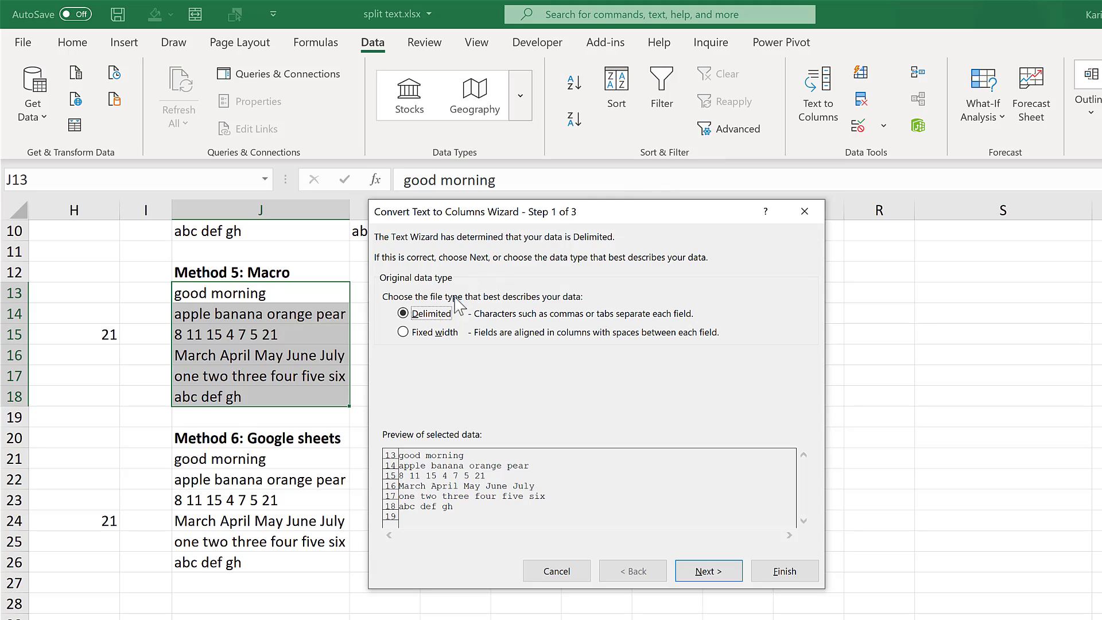
click(707, 571)
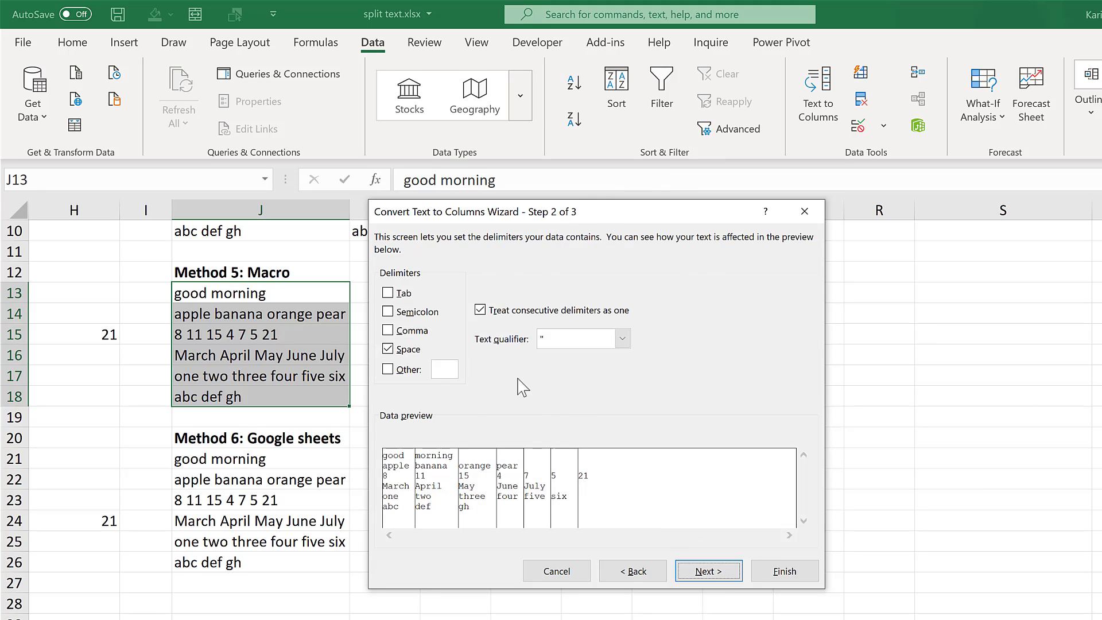
click(714, 576)
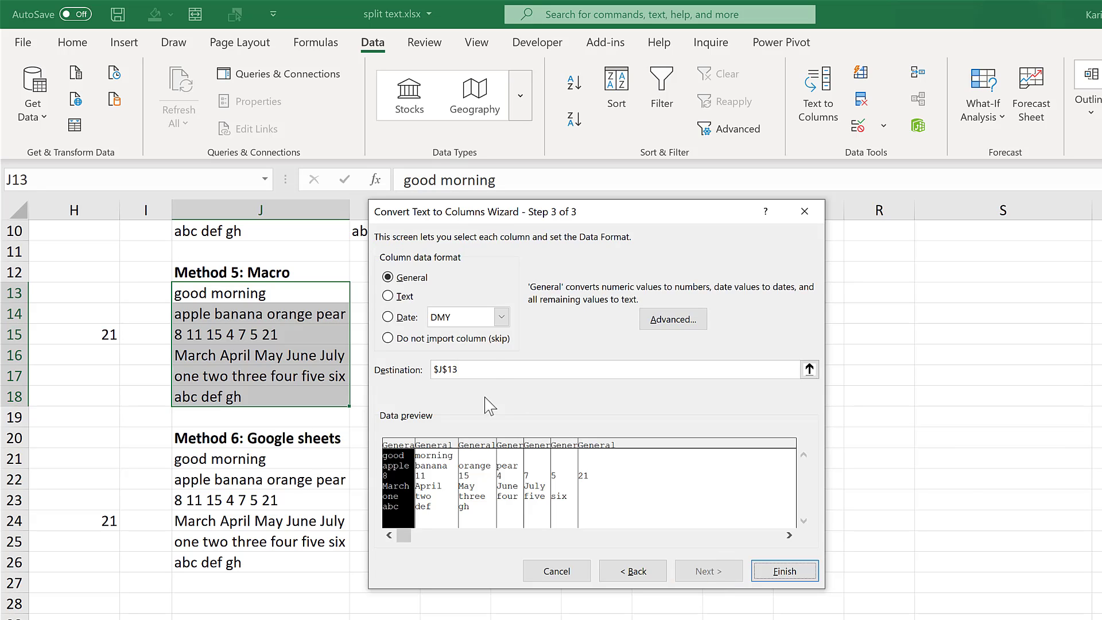
drag(570, 216, 756, 209)
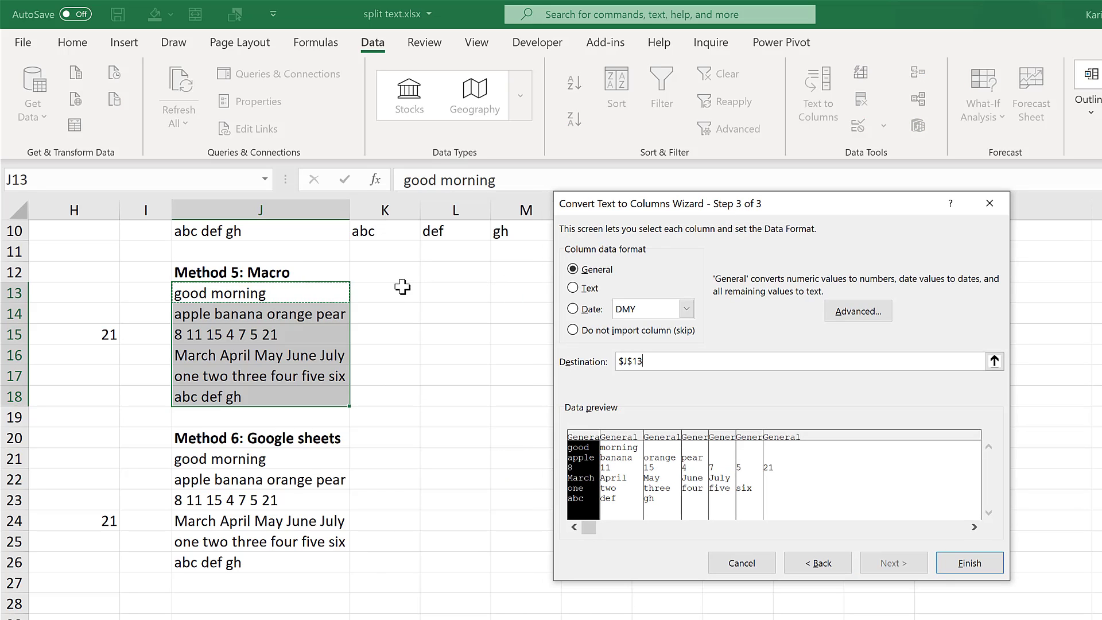
click(402, 287)
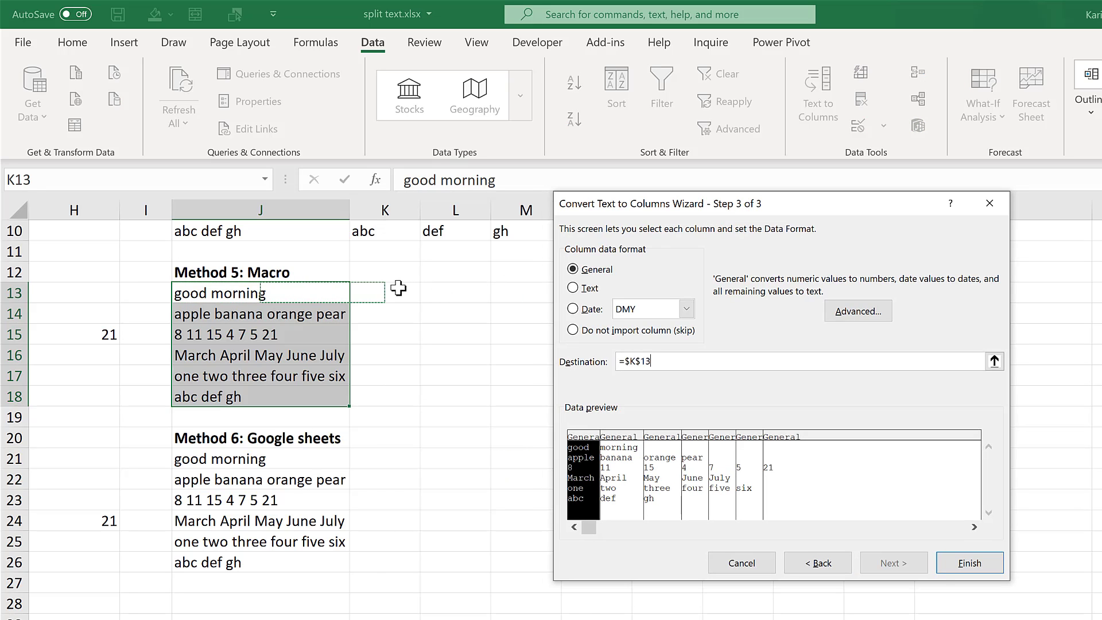
click(968, 563)
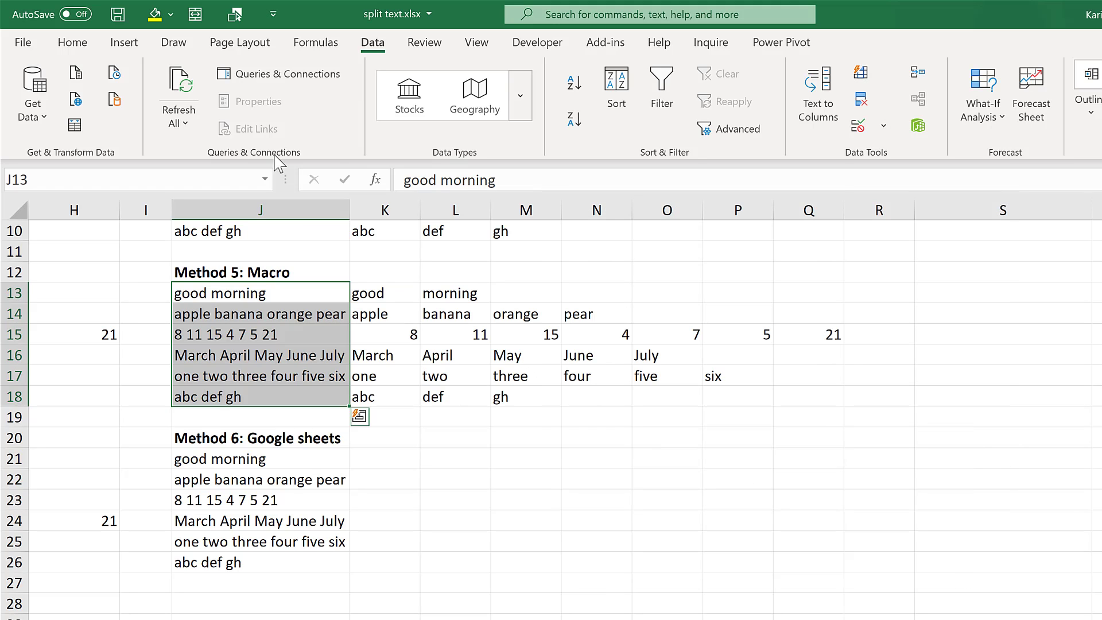
Stop recording the macro and deselect the source range
click(555, 44)
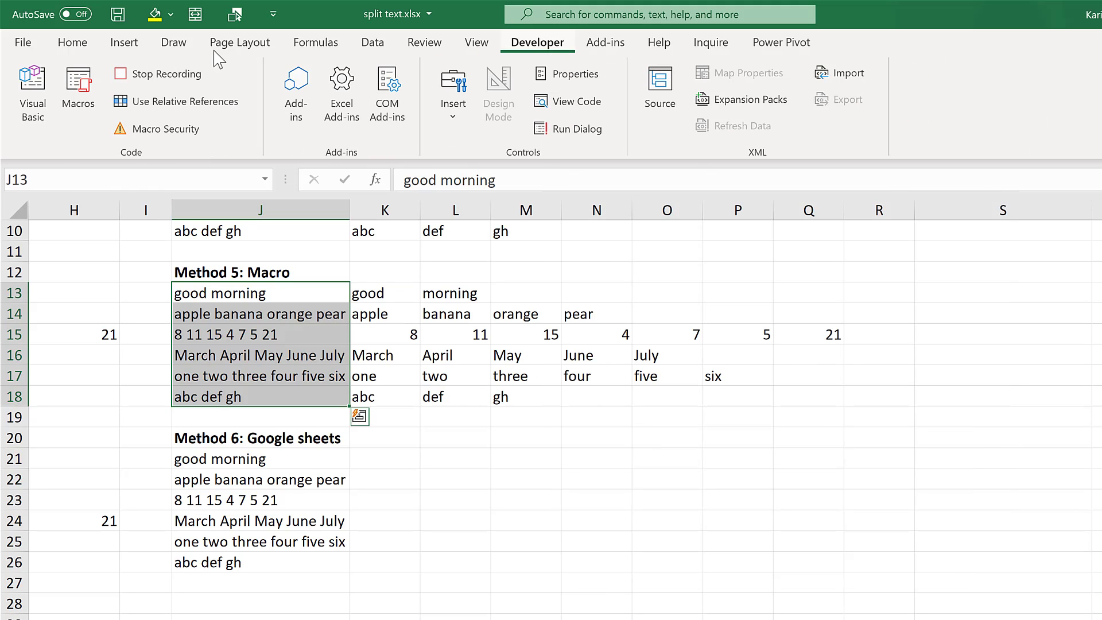
click(172, 78)
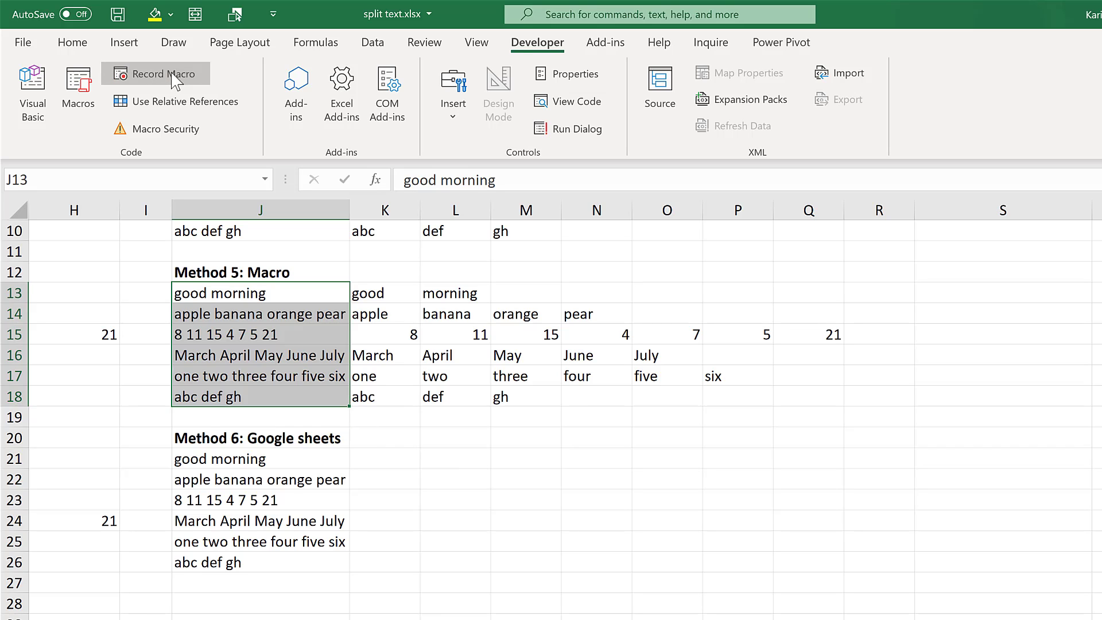
click(523, 291)
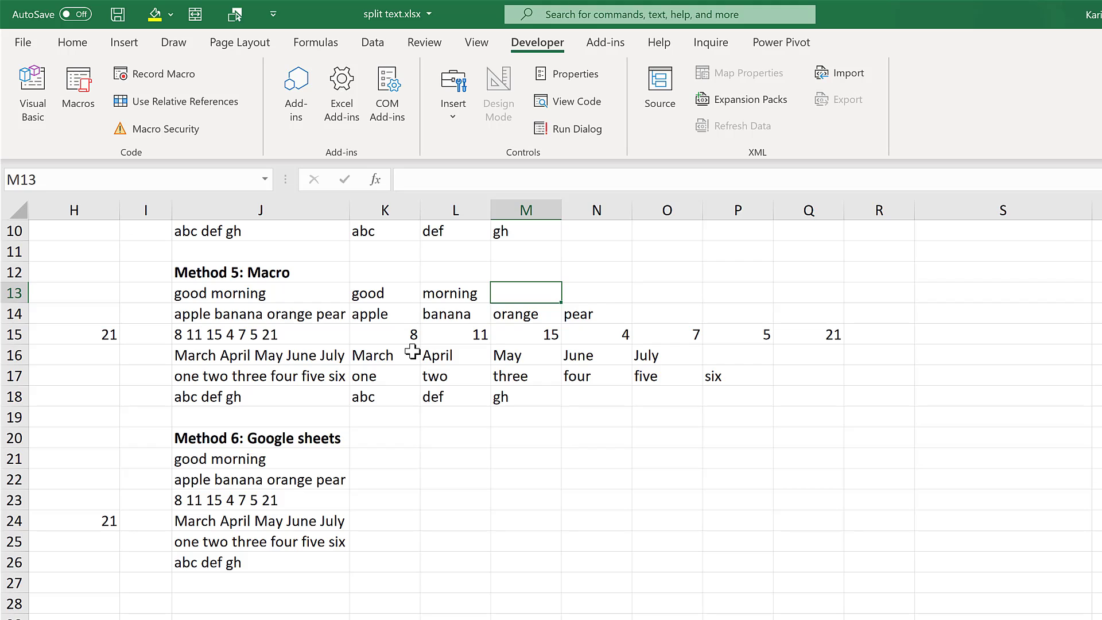
Open Module2 of PERSONAL.XLSB in the Visual Basic editor and delete the comment lines under Sub splt1()
click(50, 118)
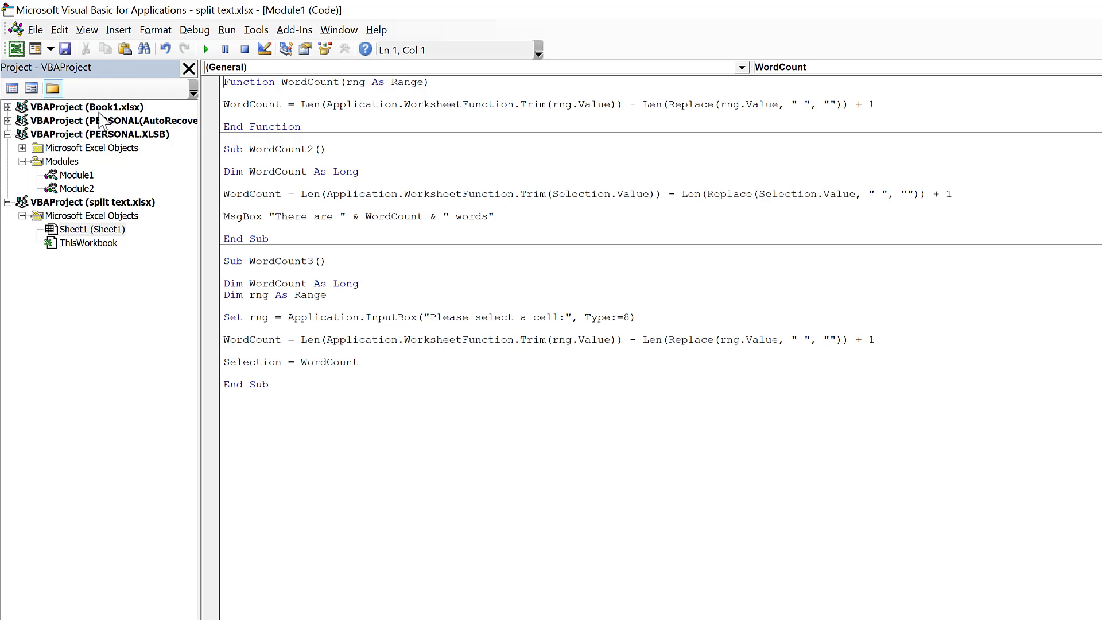
double_click(85, 190)
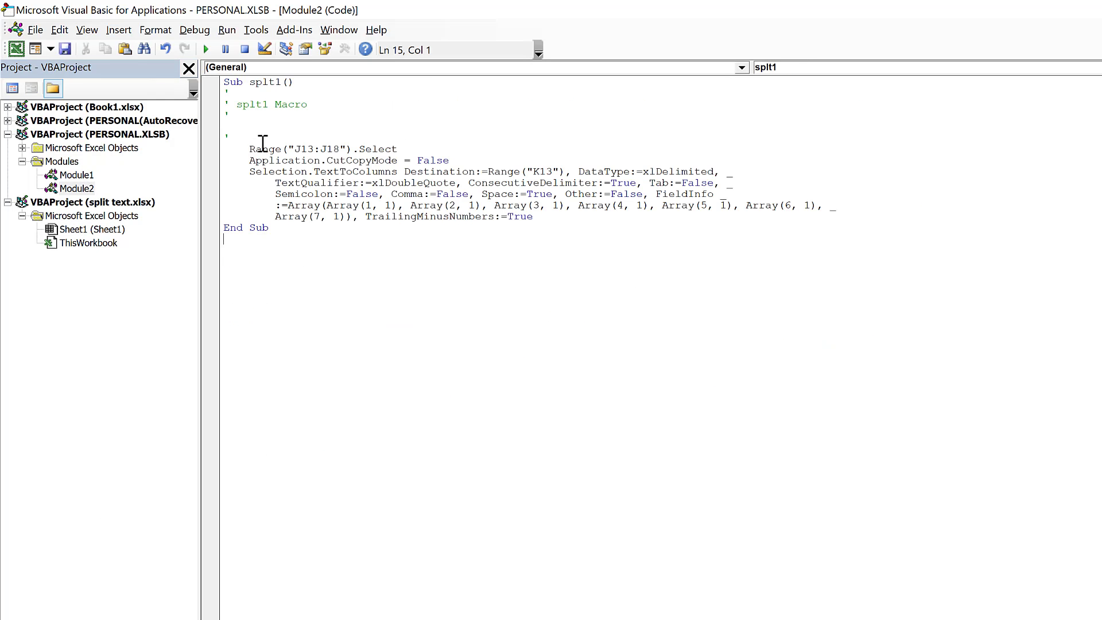
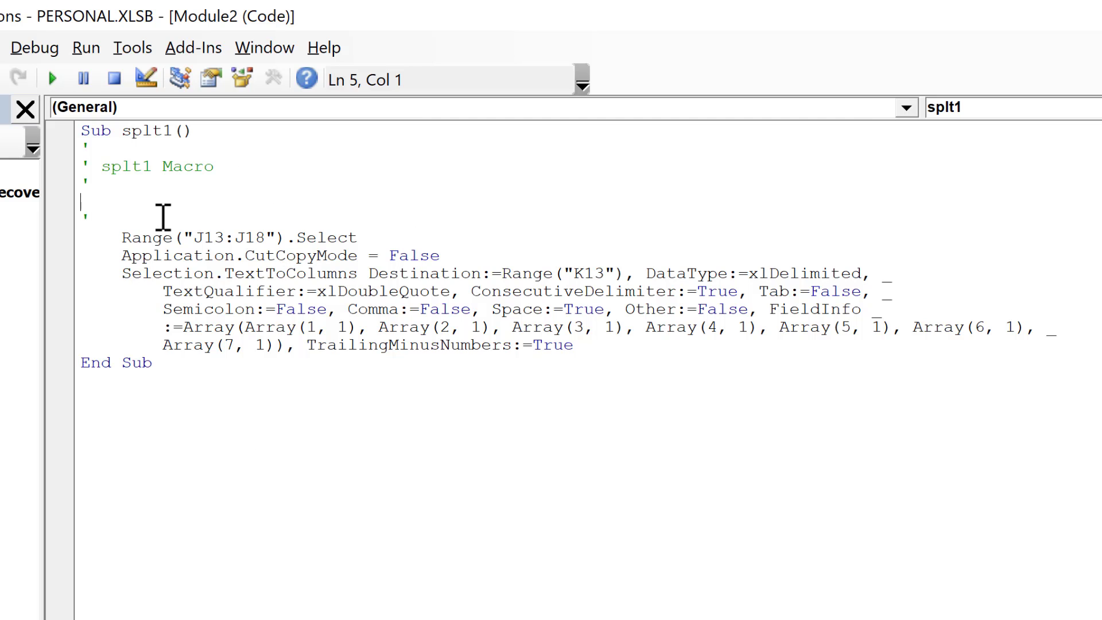
drag(164, 217, 84, 144)
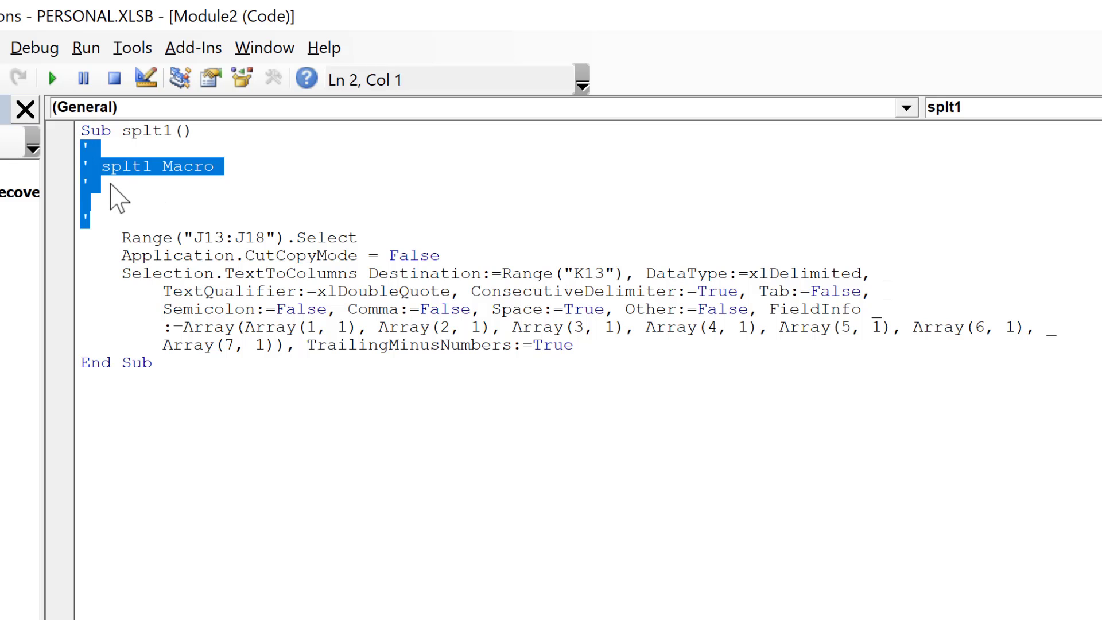
key(Delete)
Delete the Range("J13:J18").Select and Application.CutCopyMode = False lines from splt1, closing up the extra blank lines
drag(378, 184, 235, 167)
click(145, 169)
drag(123, 165, 360, 166)
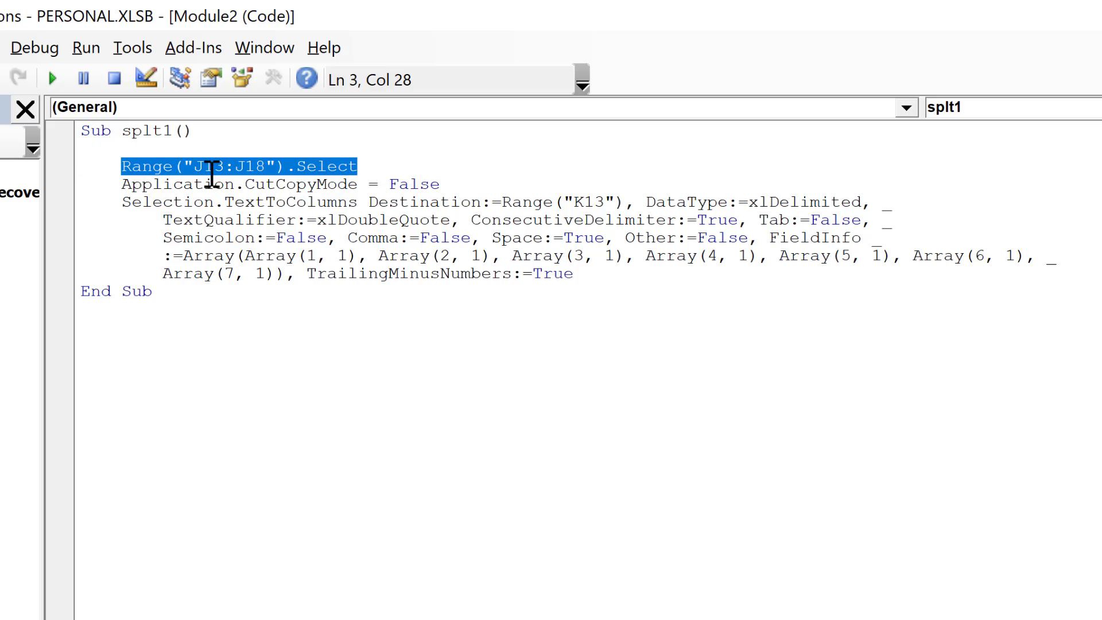
key(Delete)
click(125, 184)
drag(125, 184, 442, 184)
key(Delete)
key(BackSpace)
key(BackSpace)
click(174, 147)
key(Delete)
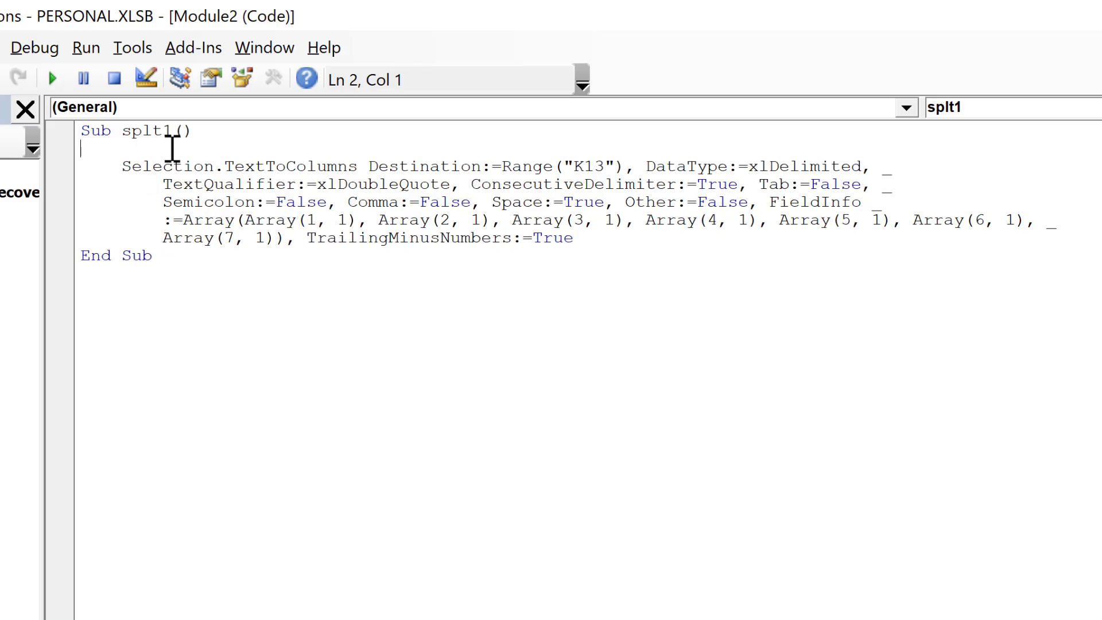
Examine the Selection object, the TextToColumns method and its Destination and DataType arguments in the splt1 code
drag(121, 165, 214, 166)
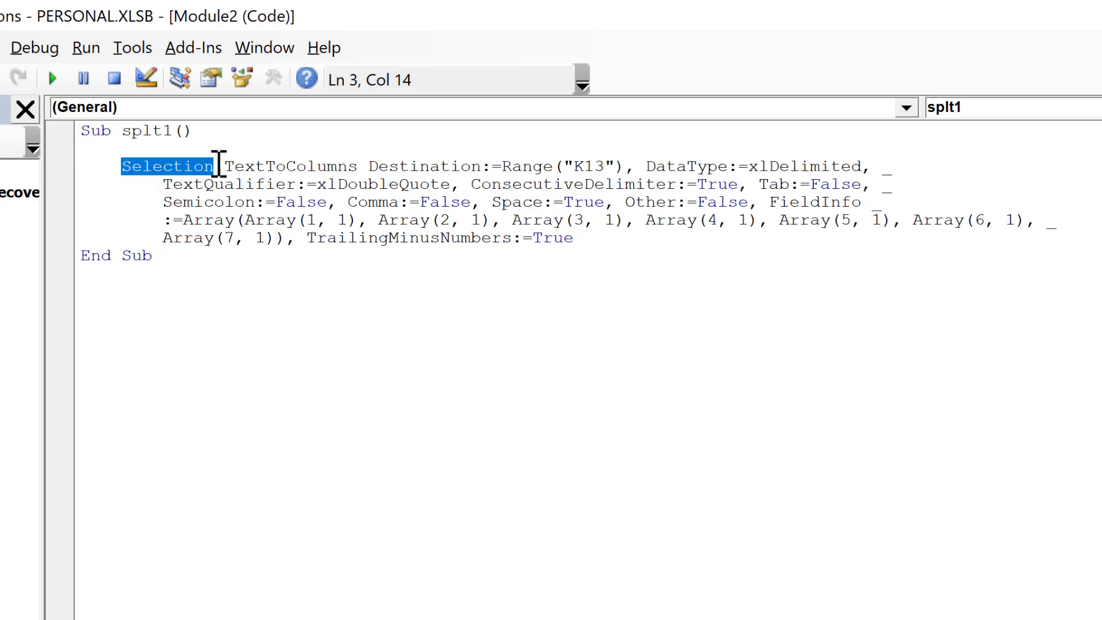
click(223, 166)
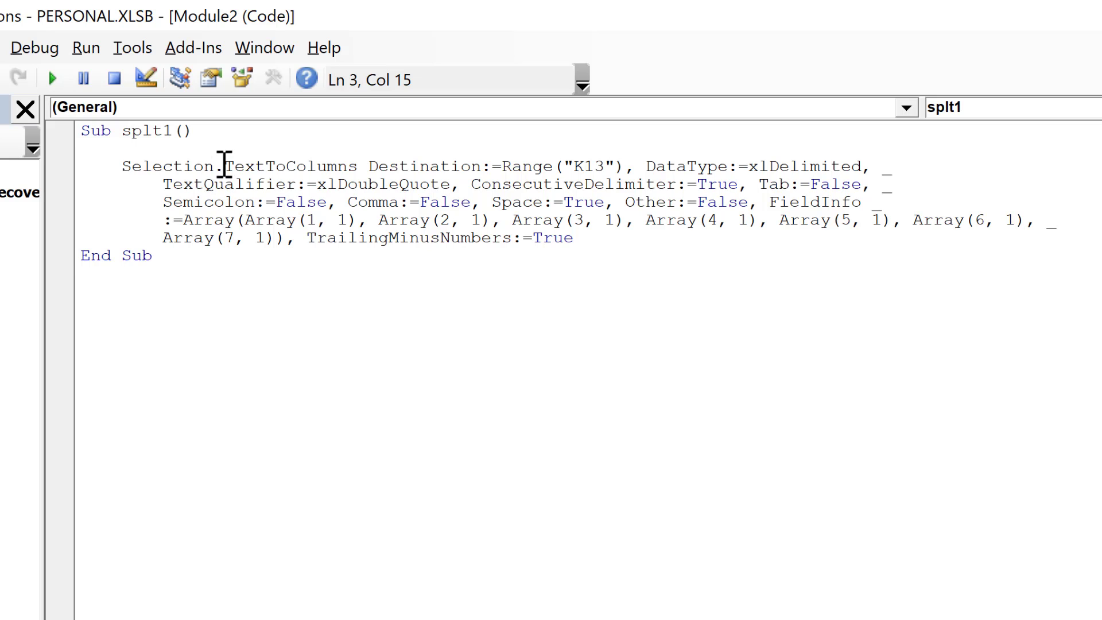
drag(218, 166, 358, 166)
click(297, 184)
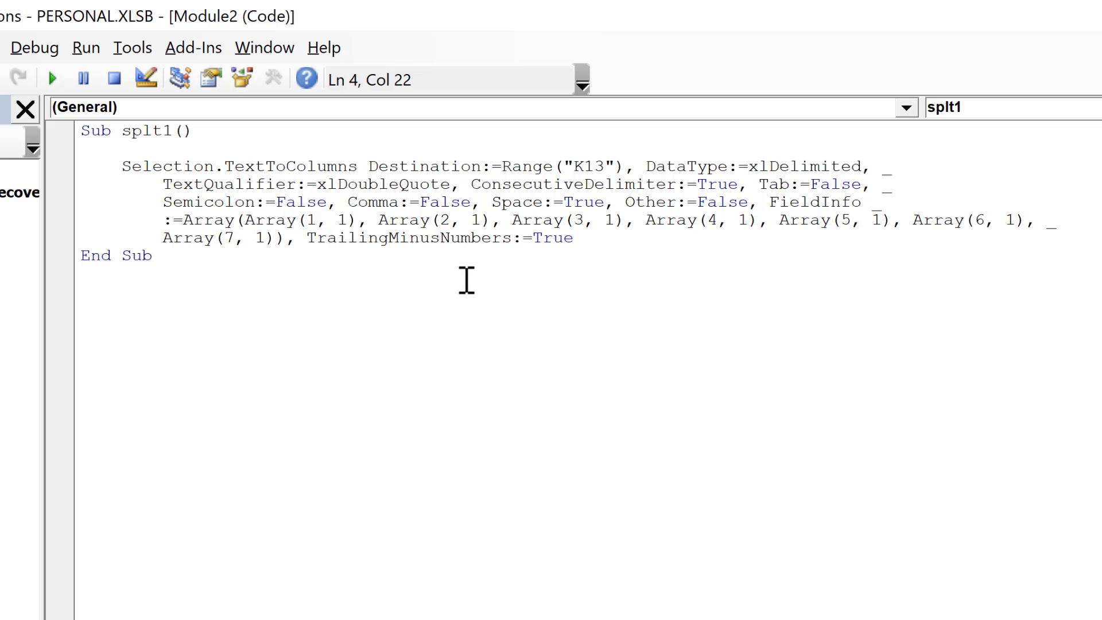
drag(368, 166, 574, 241)
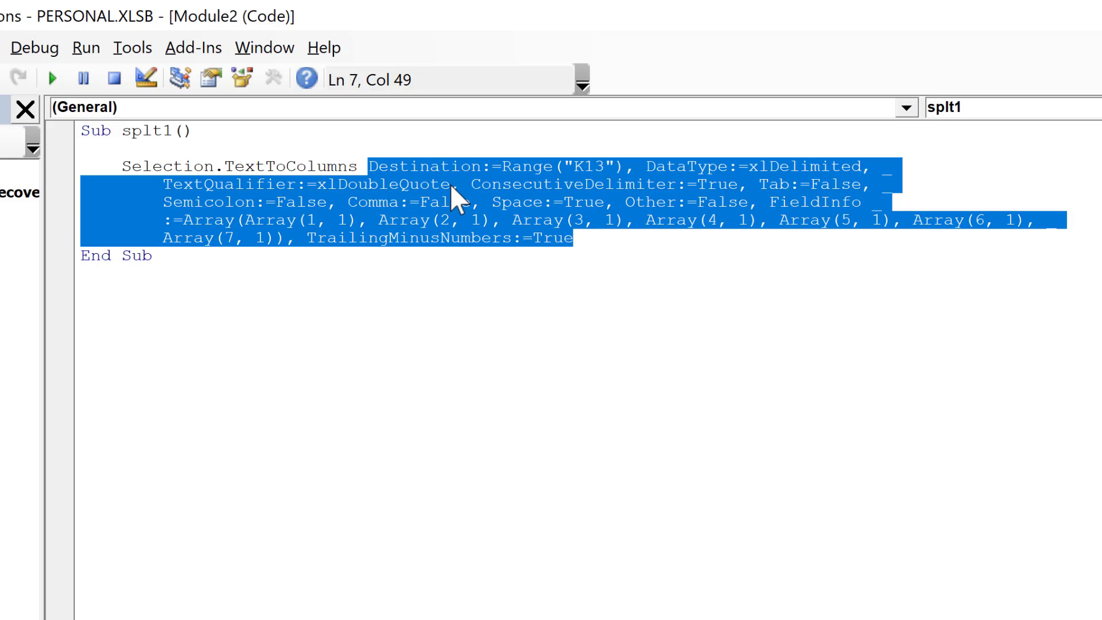
click(317, 166)
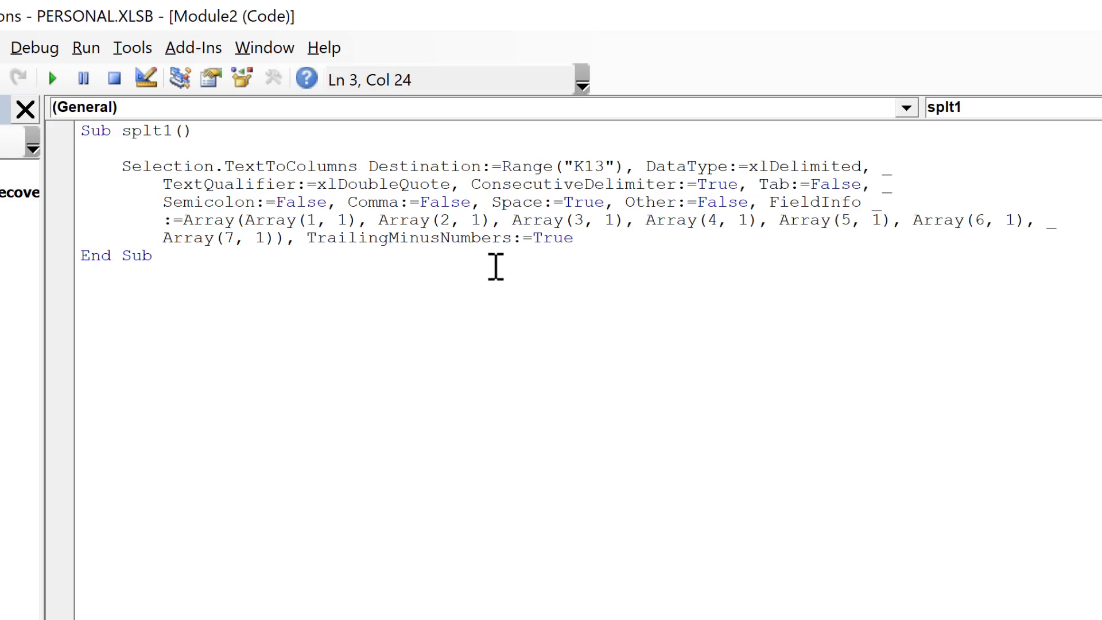
click(377, 167)
drag(430, 167, 863, 166)
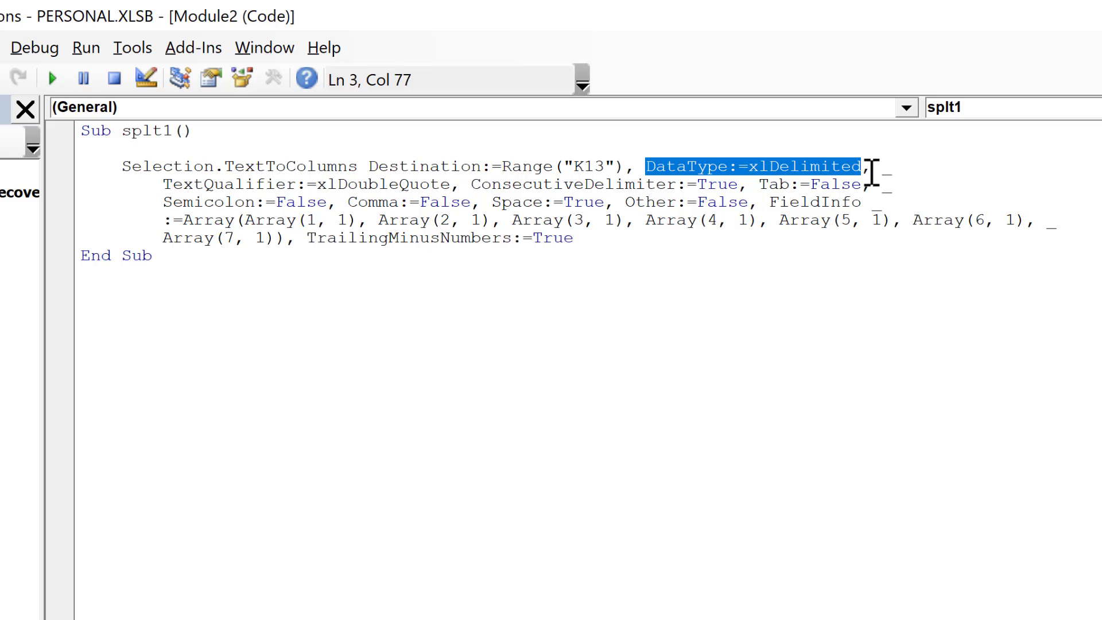
Remove the TextQualifier:=xlDoubleQuote argument from the TextToColumns statement
click(165, 187)
drag(163, 185, 464, 187)
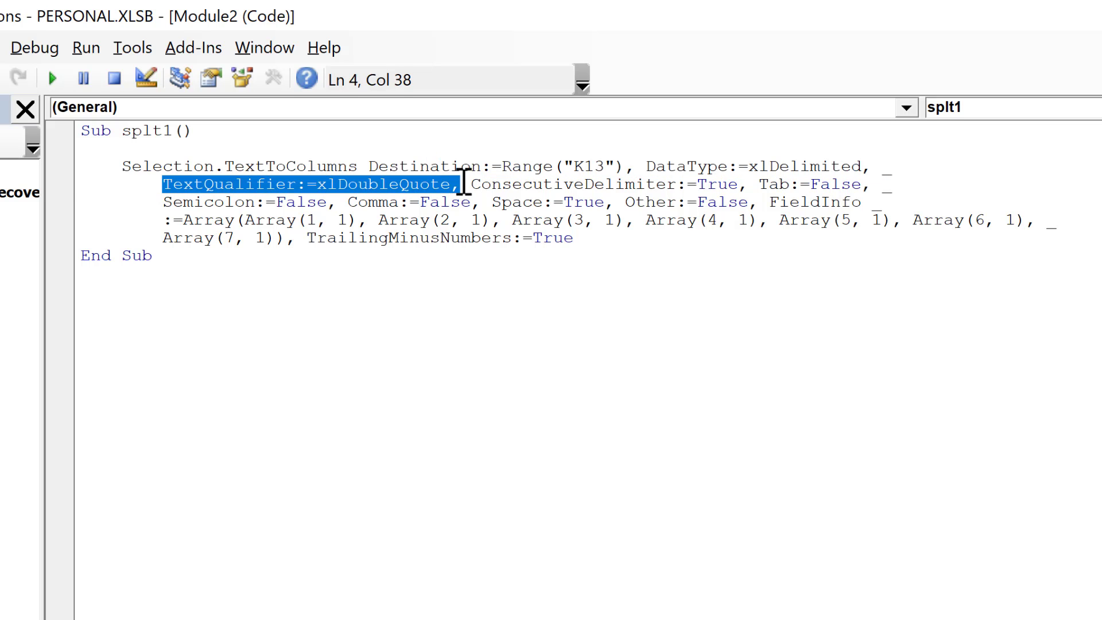
key(Delete)
key(Delete)
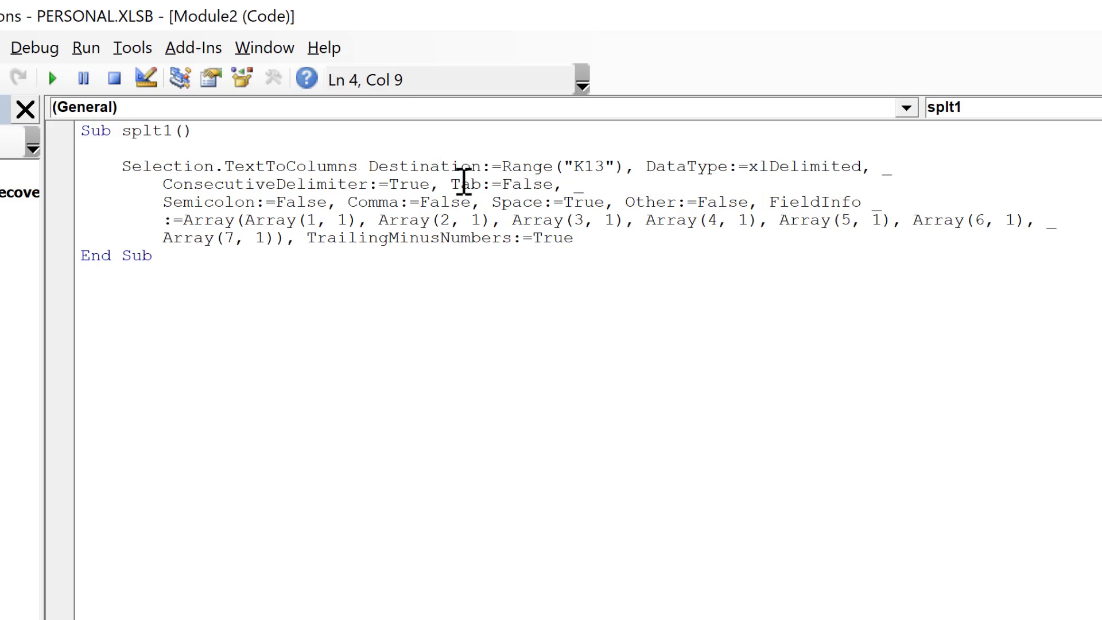
Review the delimiter arguments and remove Tab, Semicolon, Comma and Other, keeping ConsecutiveDelimiter:=True and Space:=True
drag(167, 187, 431, 187)
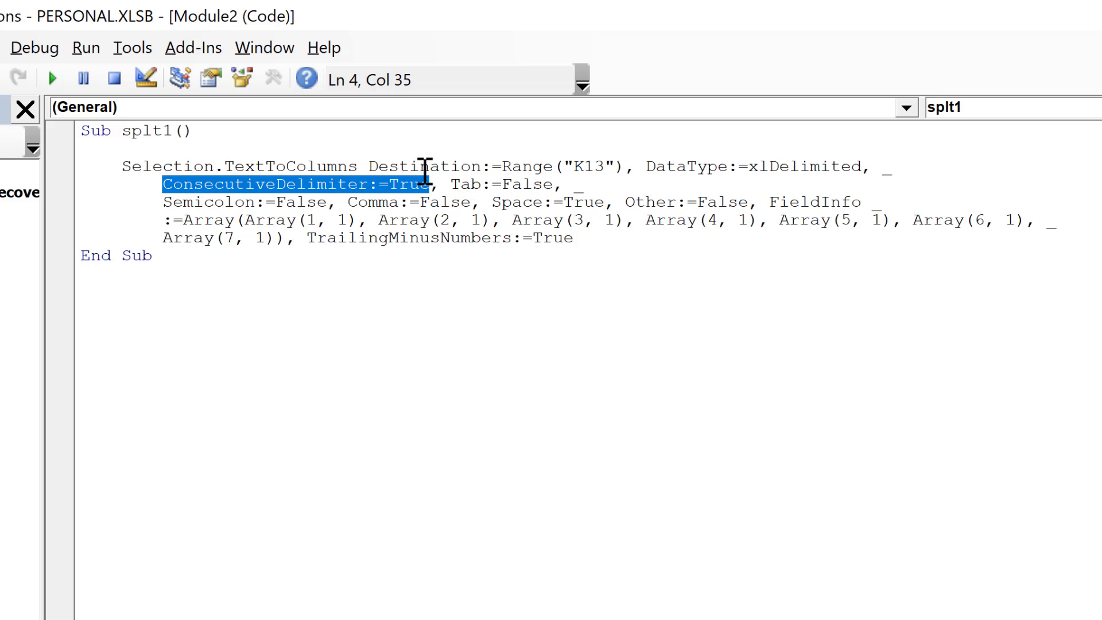
click(421, 167)
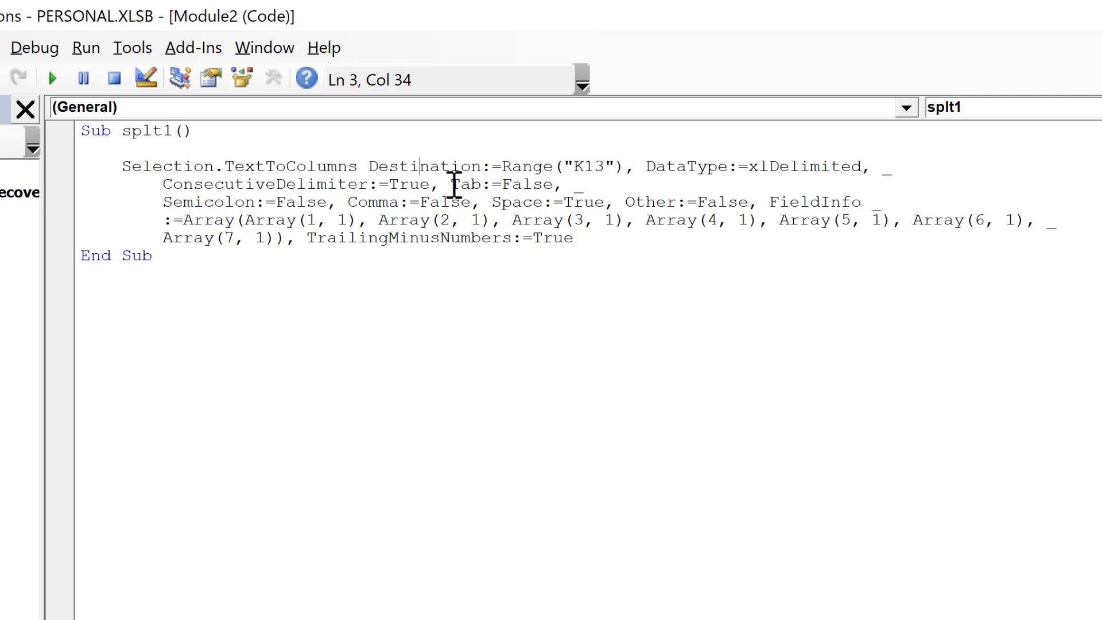
drag(452, 186, 747, 201)
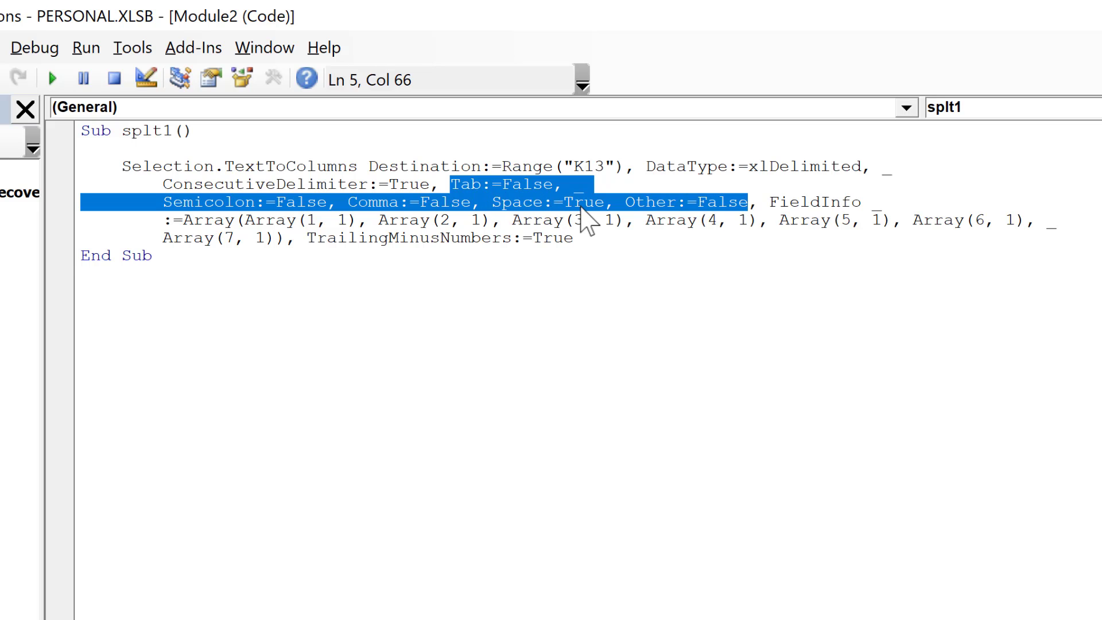
click(416, 166)
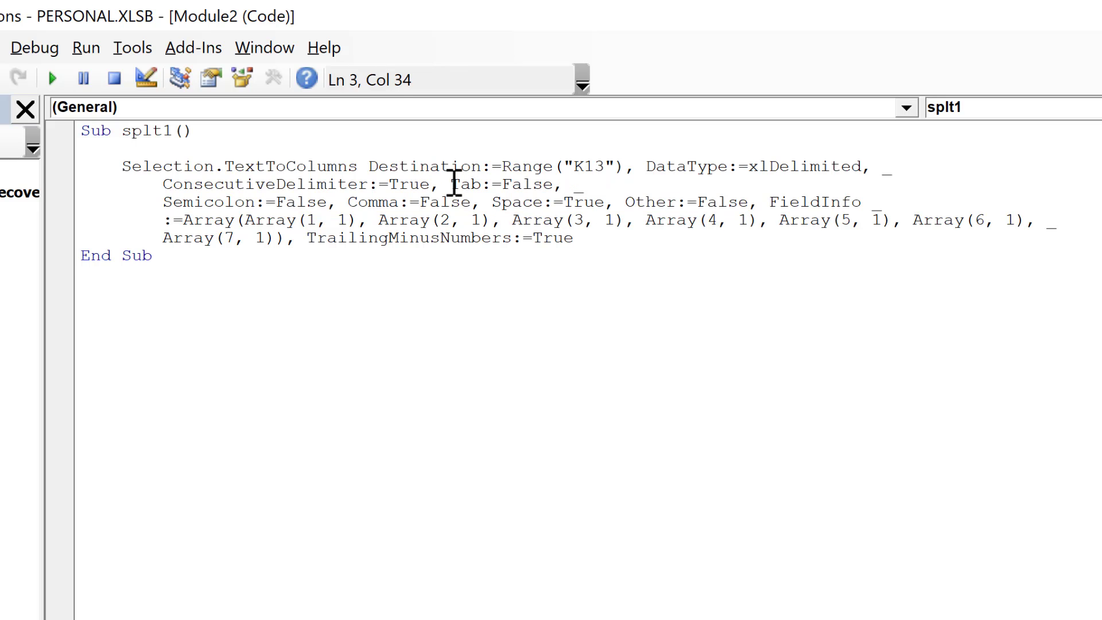
drag(458, 183, 482, 202)
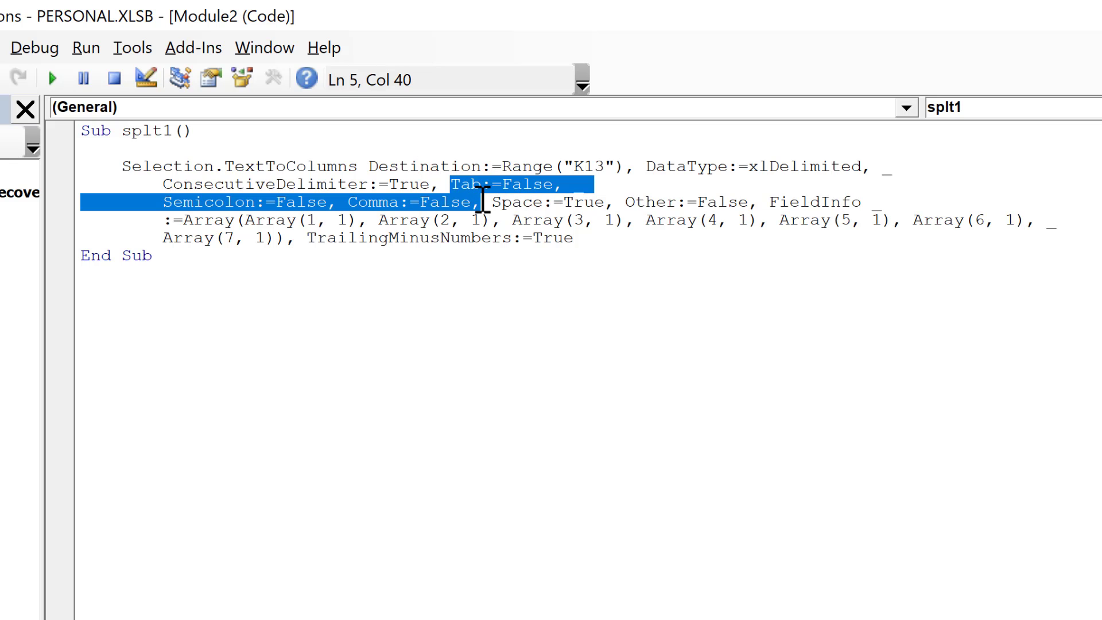
key(Delete)
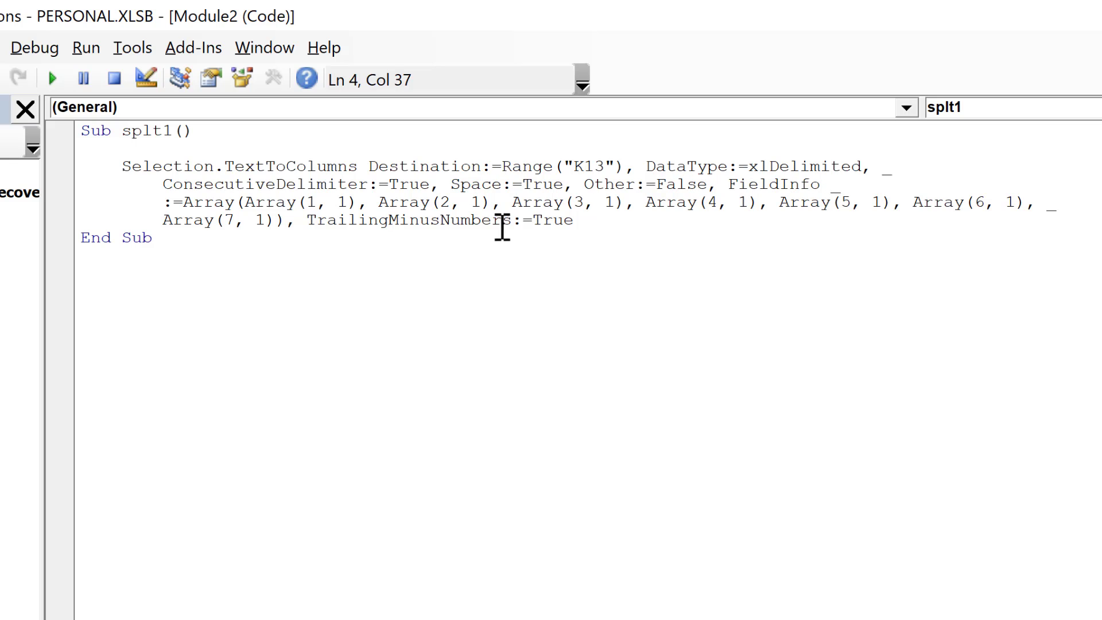
drag(589, 184, 708, 187)
key(Delete)
key(Delete)
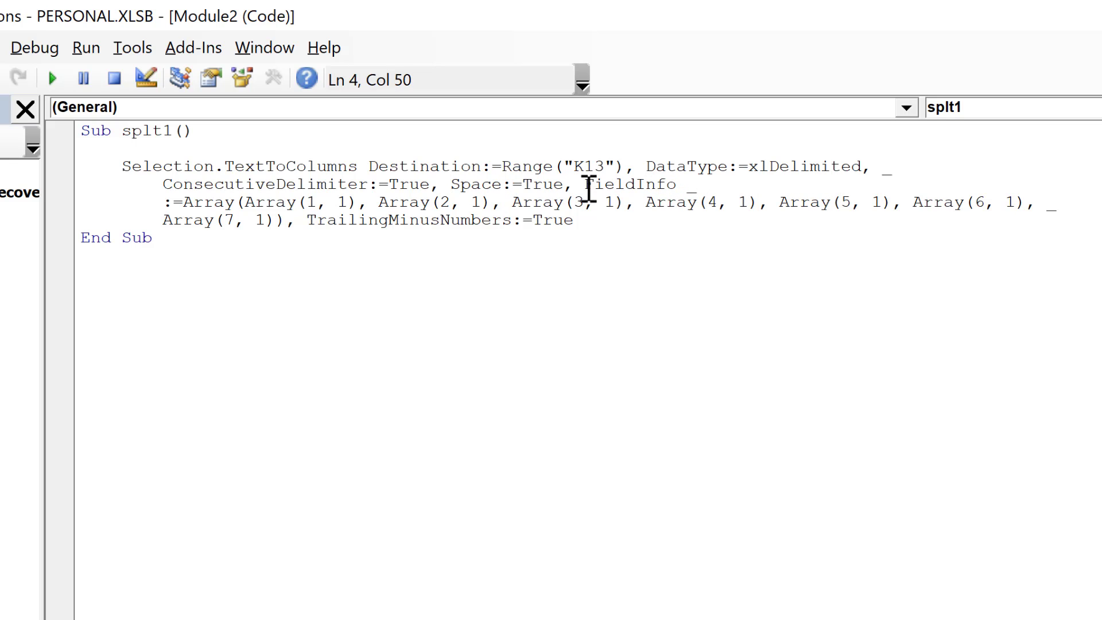
Remove the FieldInfo array and TrailingMinusNumbers arguments, along with the trailing comma after Space:=True
drag(585, 185, 602, 221)
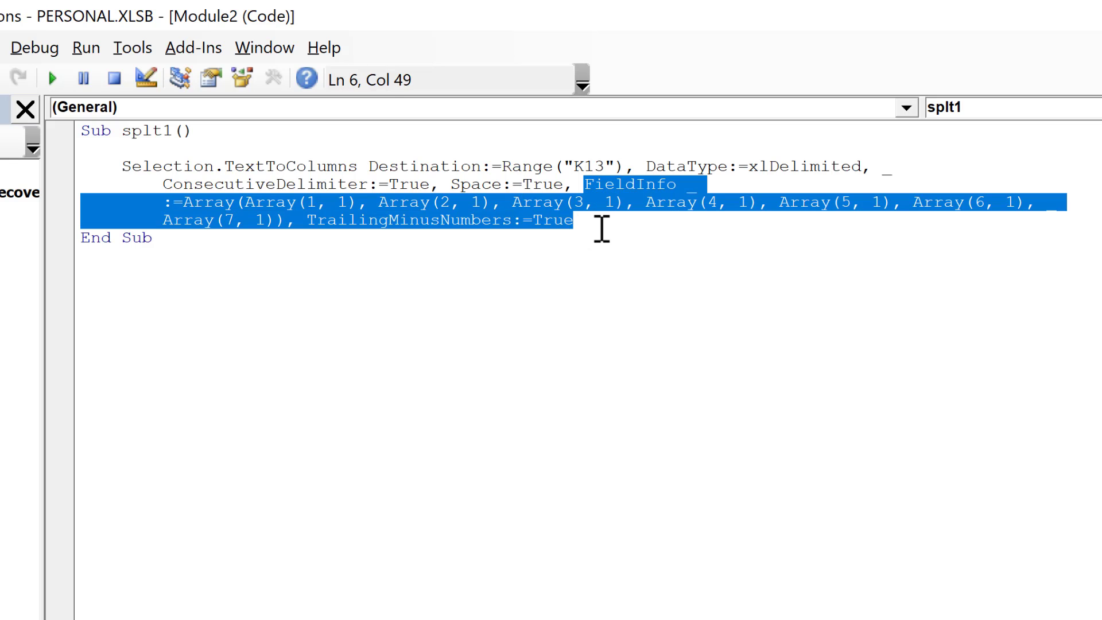
key(Delete)
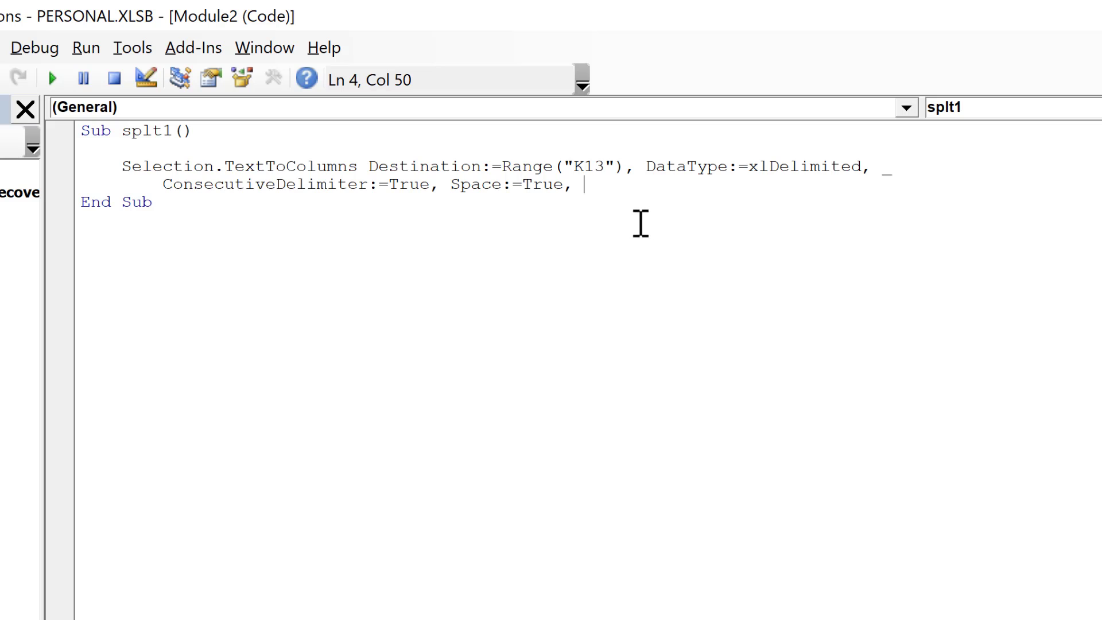
key(BackSpace)
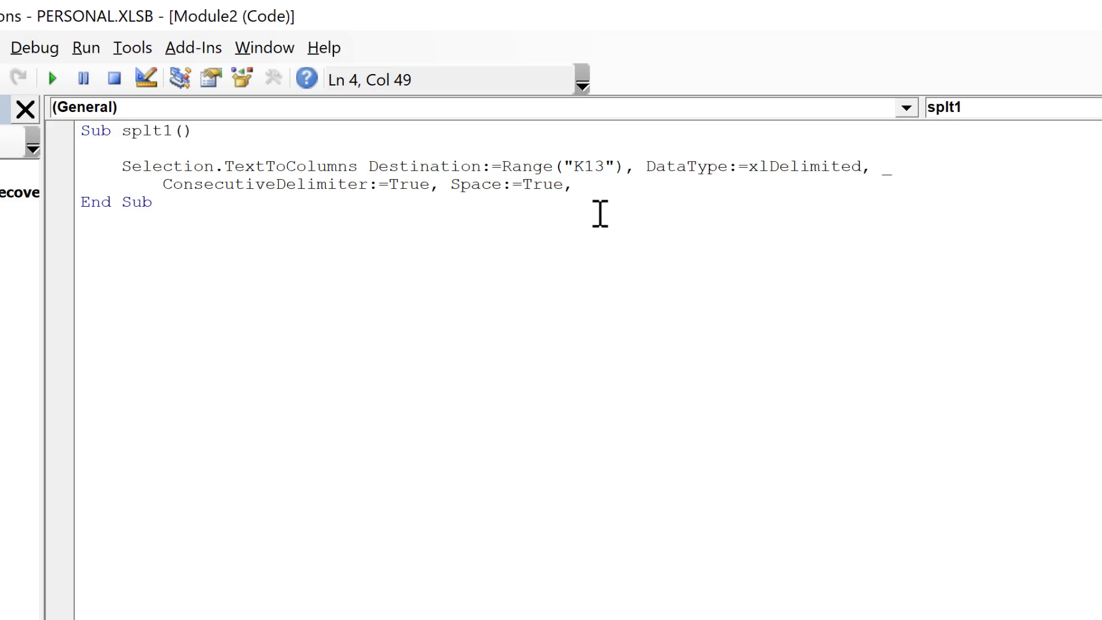
key(BackSpace)
Reduce the indentation of the ConsecutiveDelimiter line so it aligns with the Selection.TextToColumns line
click(162, 186)
key(BackSpace)
key(BackSpace)
key(BackSpace)
key(BackSpace)
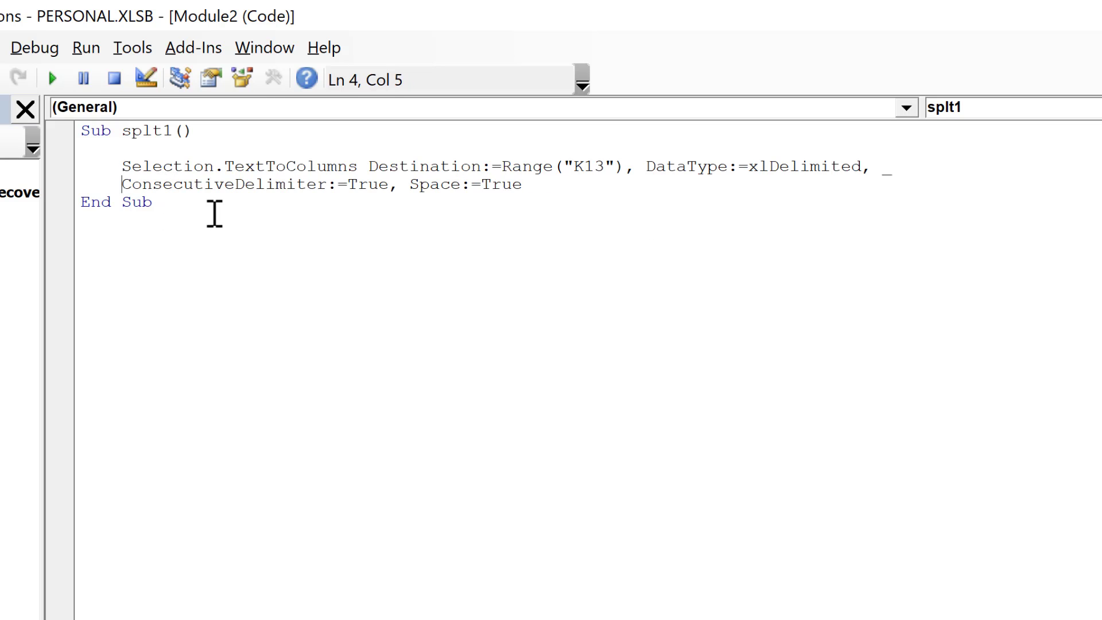
Insert a blank line between the ConsecutiveDelimiter line and End Sub in the splt1 macro
click(538, 189)
key(Return)
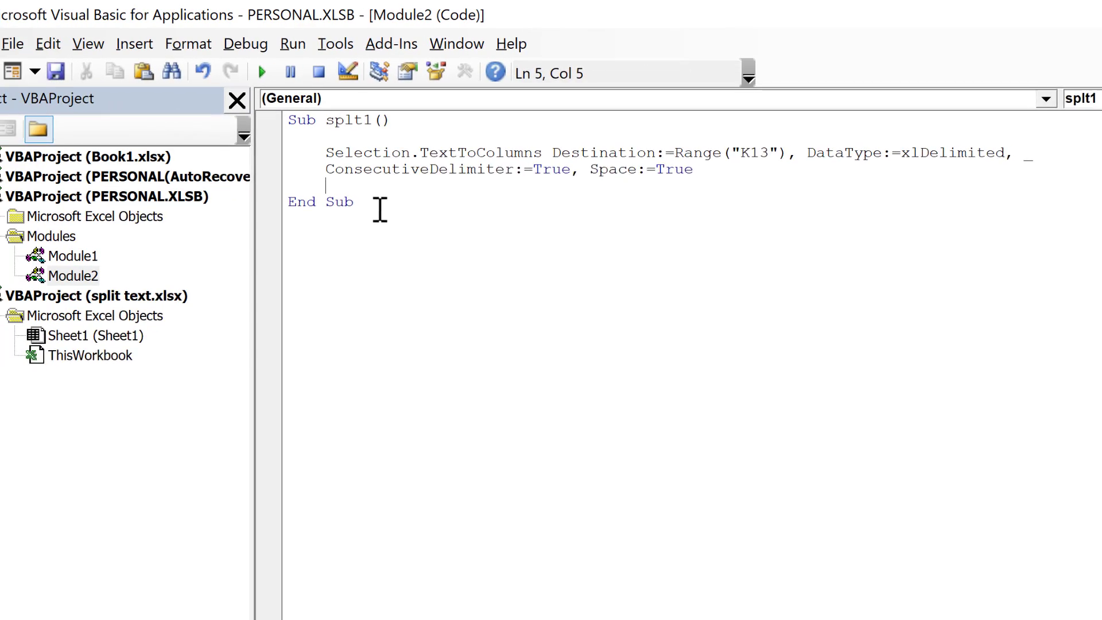
click(379, 207)
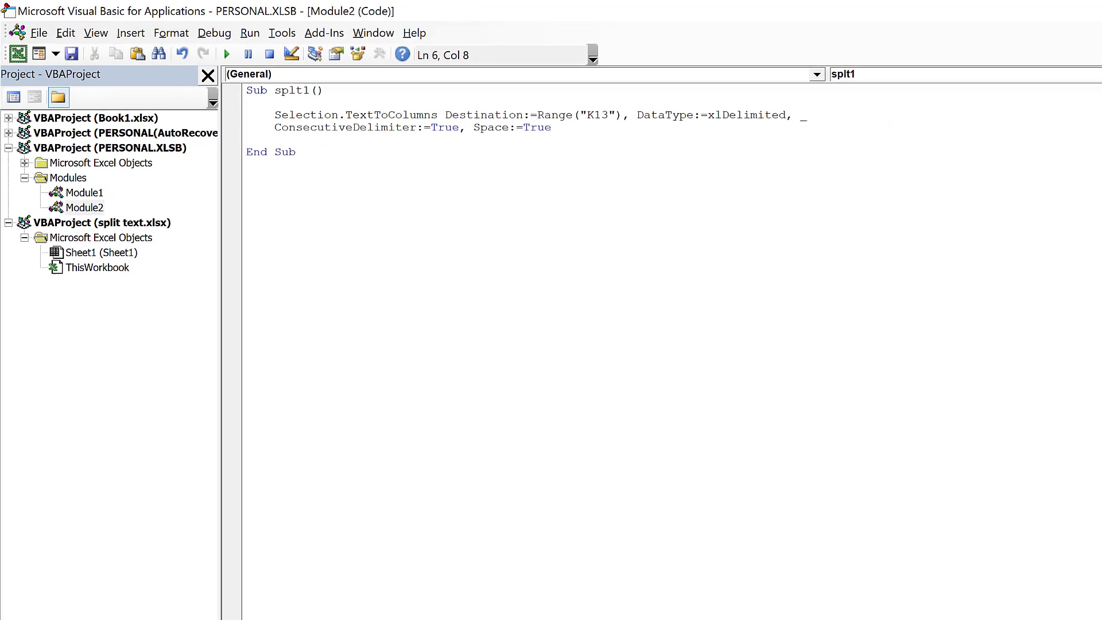
Switch to the Excel workbook and clear the split results in K13:Q18 under Method 5: Macro
key(alt+F11)
click(432, 324)
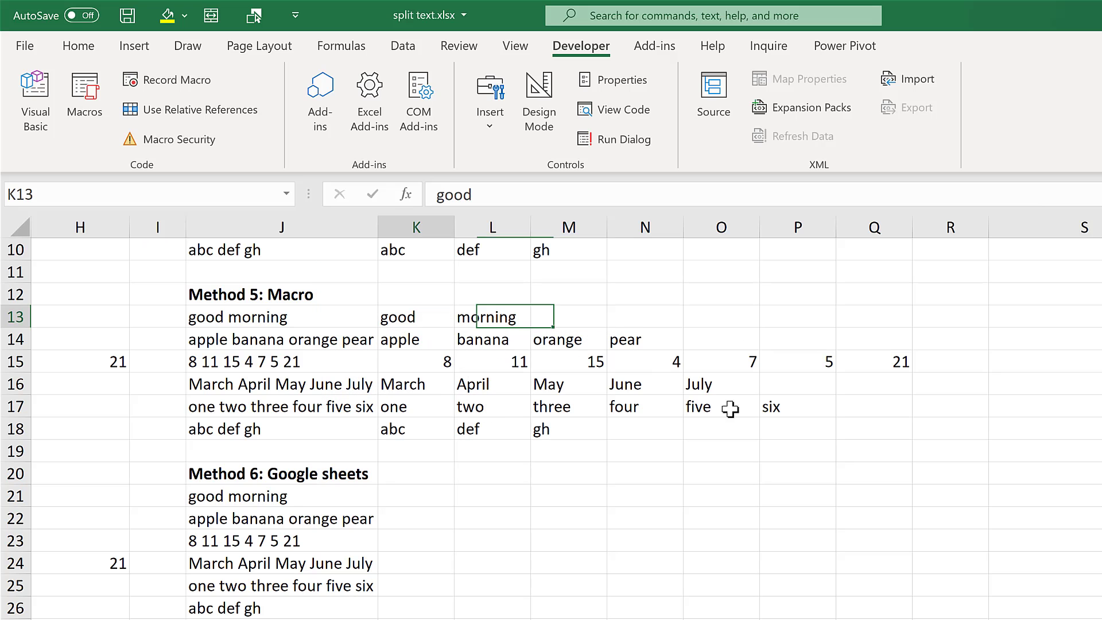
drag(730, 409, 878, 430)
key(Delete)
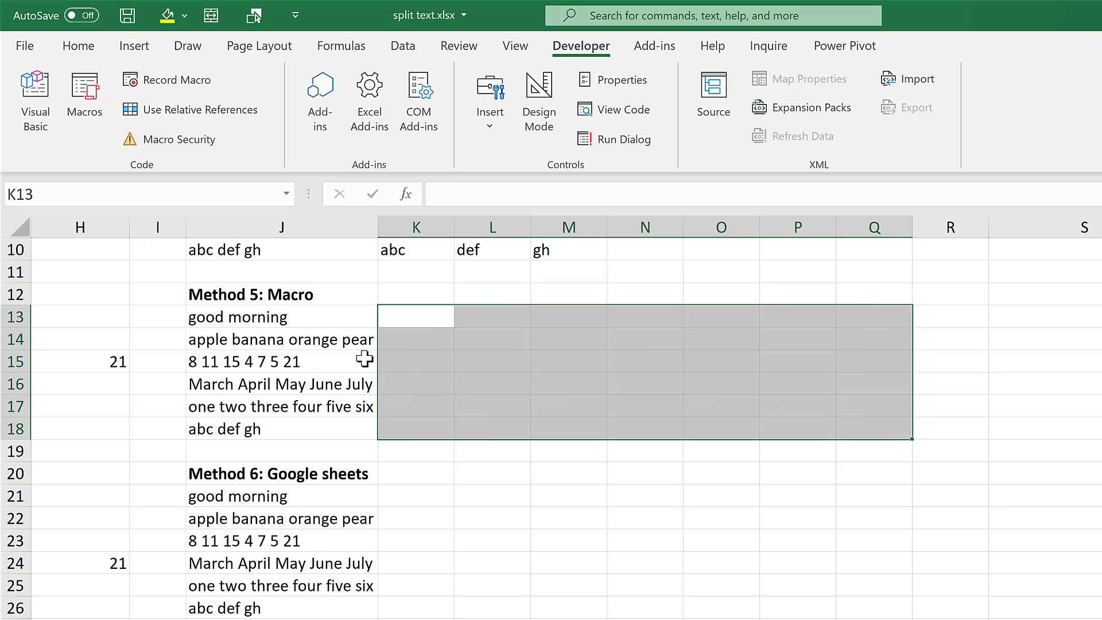
Run the PERSONAL.XLSB!splt1 macro on the text in J13:J18
drag(305, 317, 319, 429)
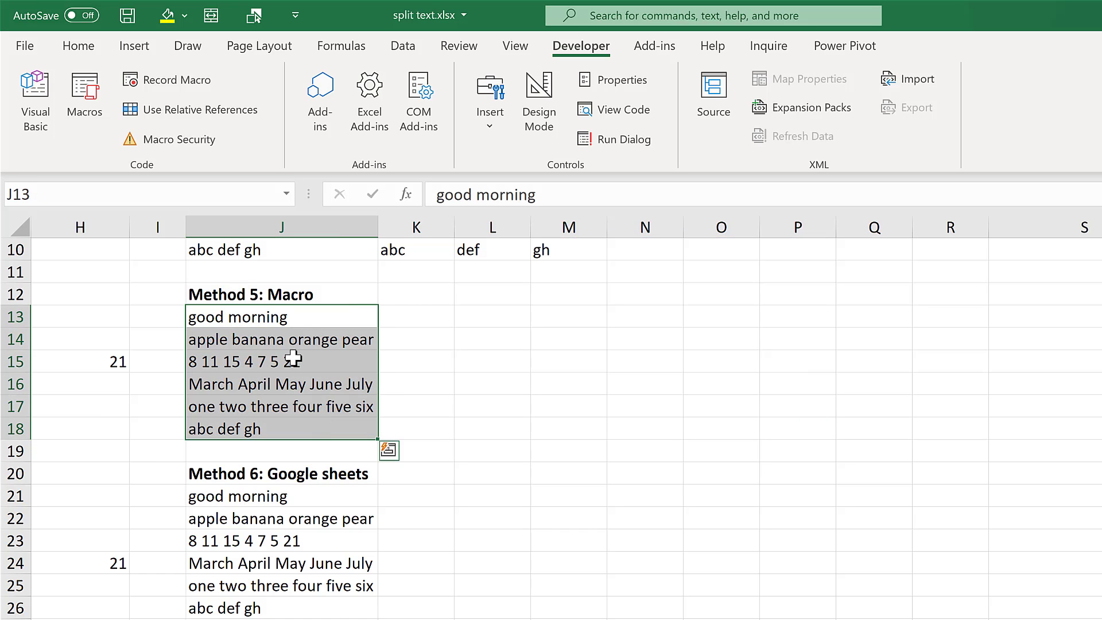
click(97, 115)
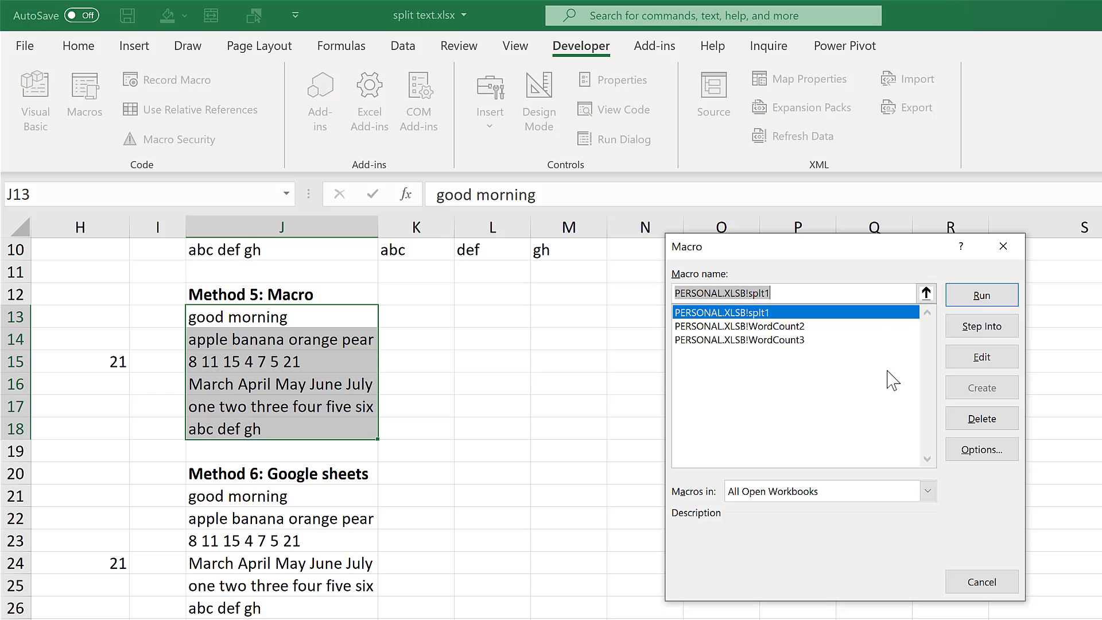
click(812, 313)
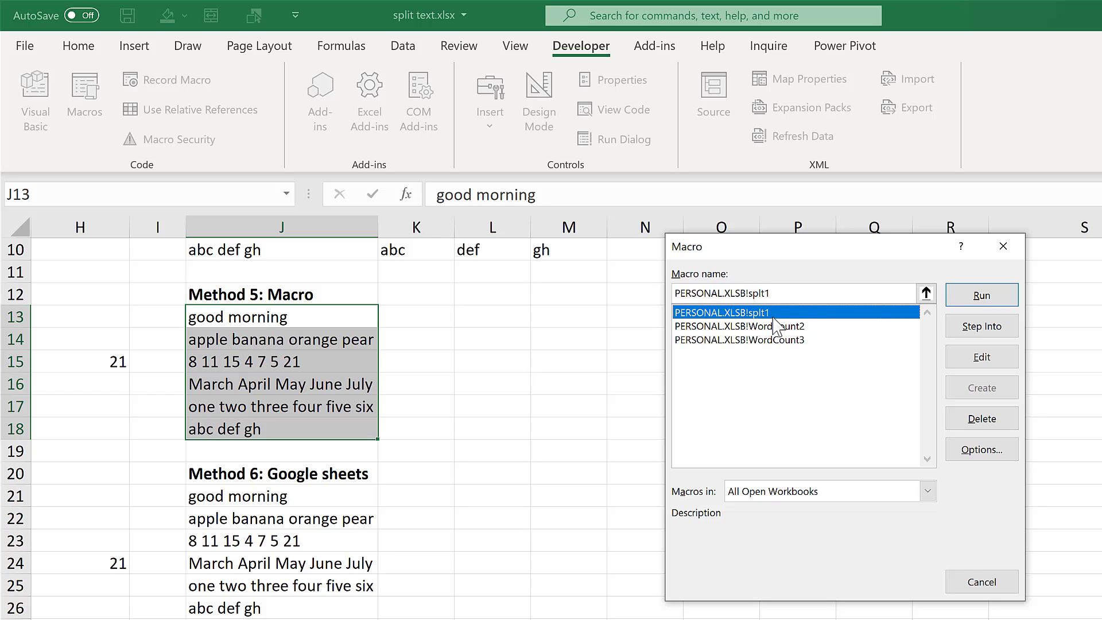
click(982, 296)
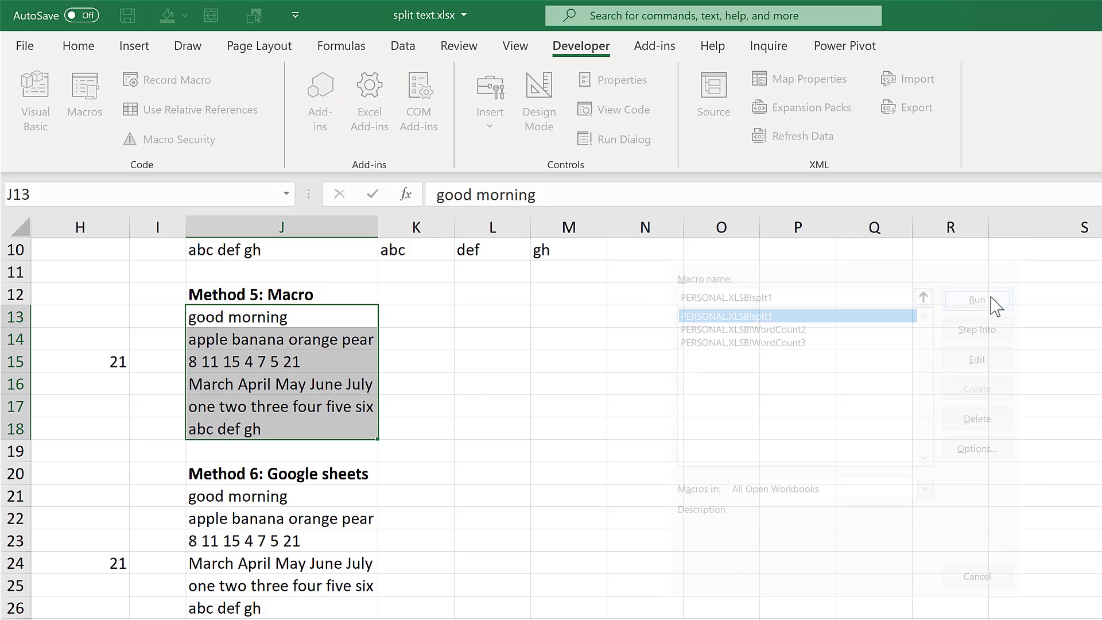
click(535, 544)
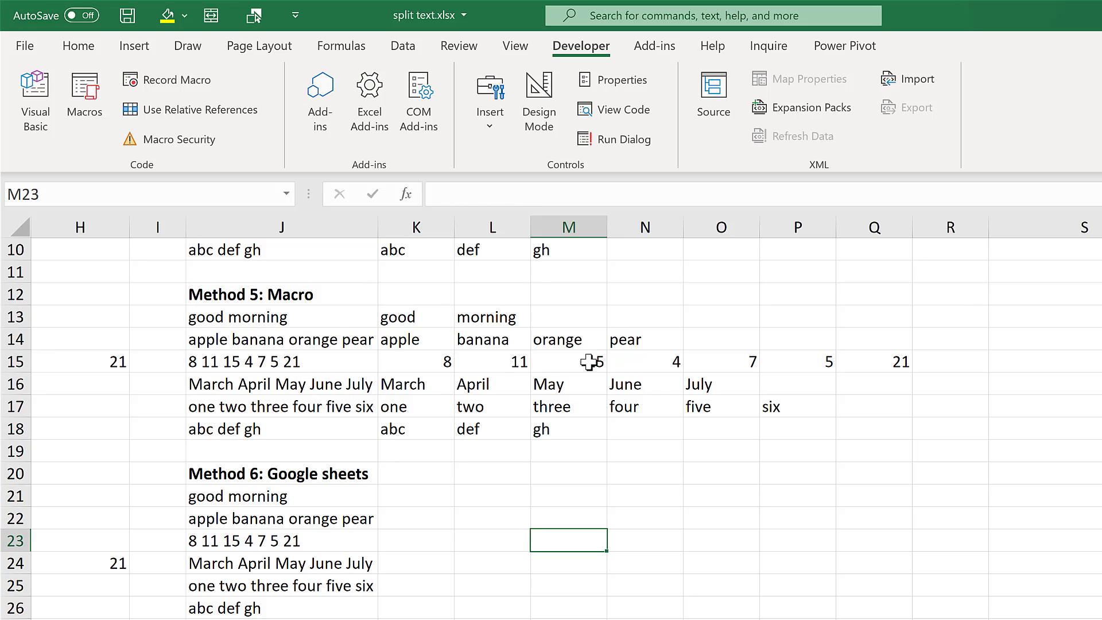
Clear the results in K13:Q18 and run the splt1 macro on cell J16 alone
drag(416, 316, 839, 439)
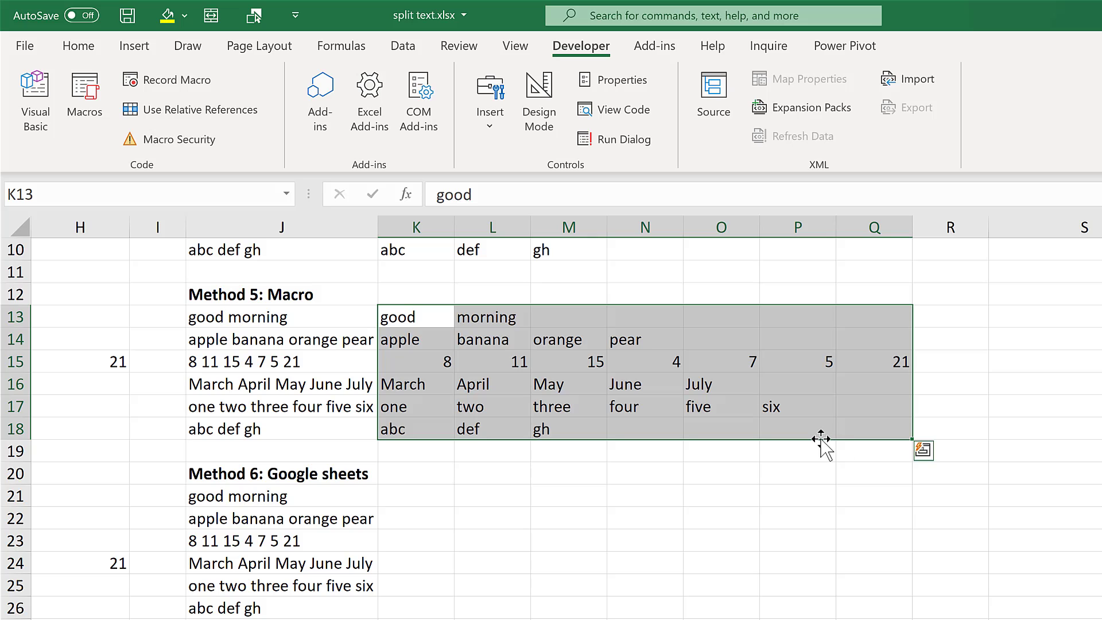
key(Delete)
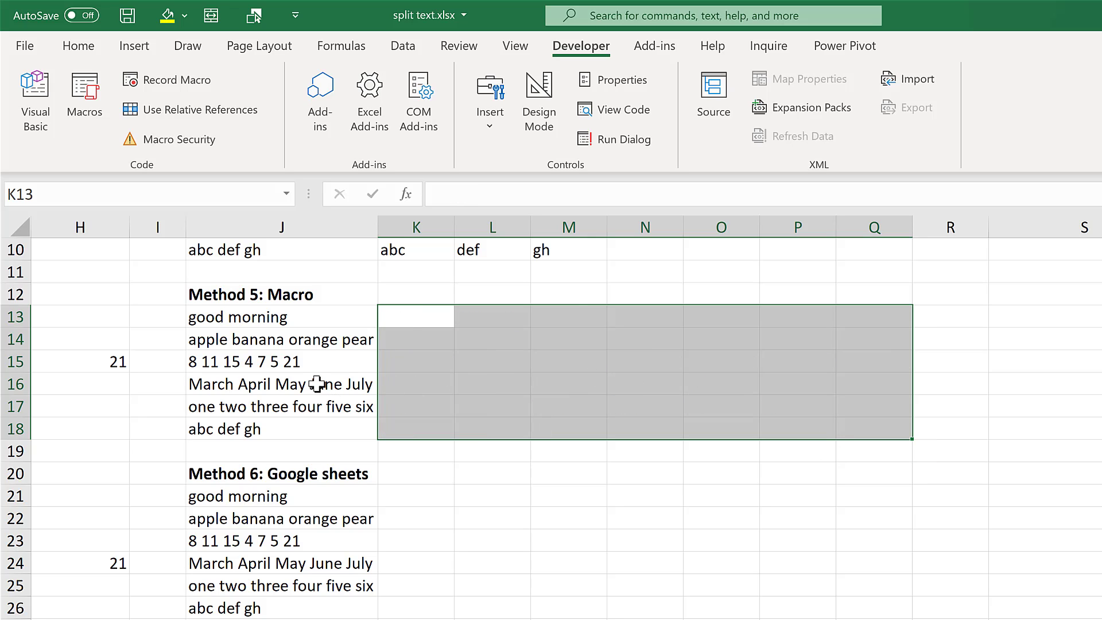
click(316, 383)
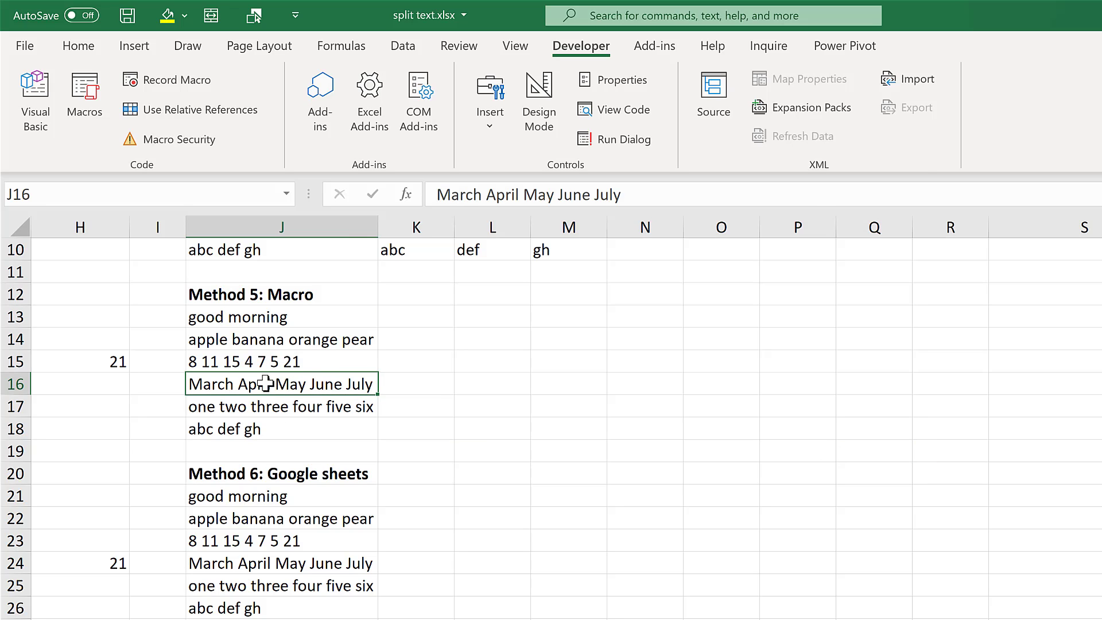
click(85, 112)
click(966, 305)
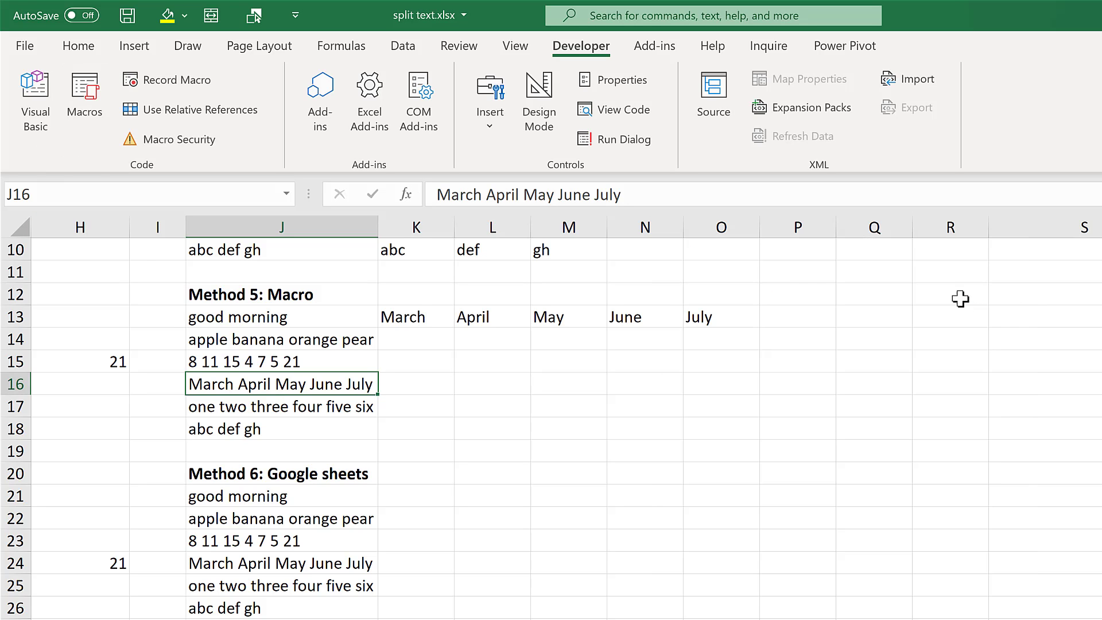
Check where the macro placed the split months and delete them from K13:O13
drag(419, 311, 706, 320)
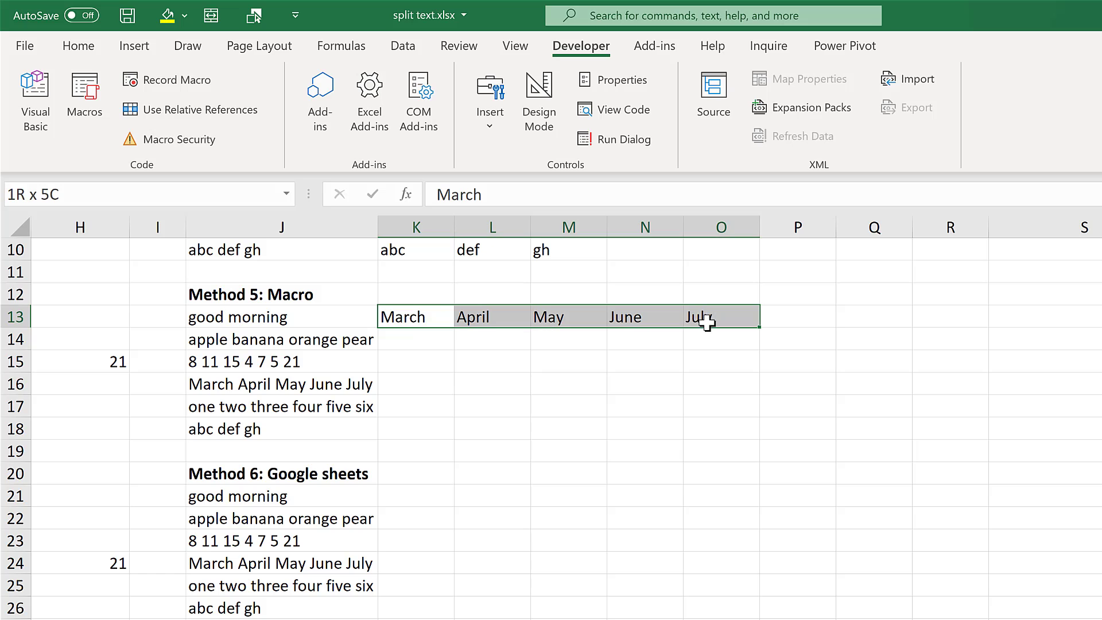
click(495, 362)
click(407, 311)
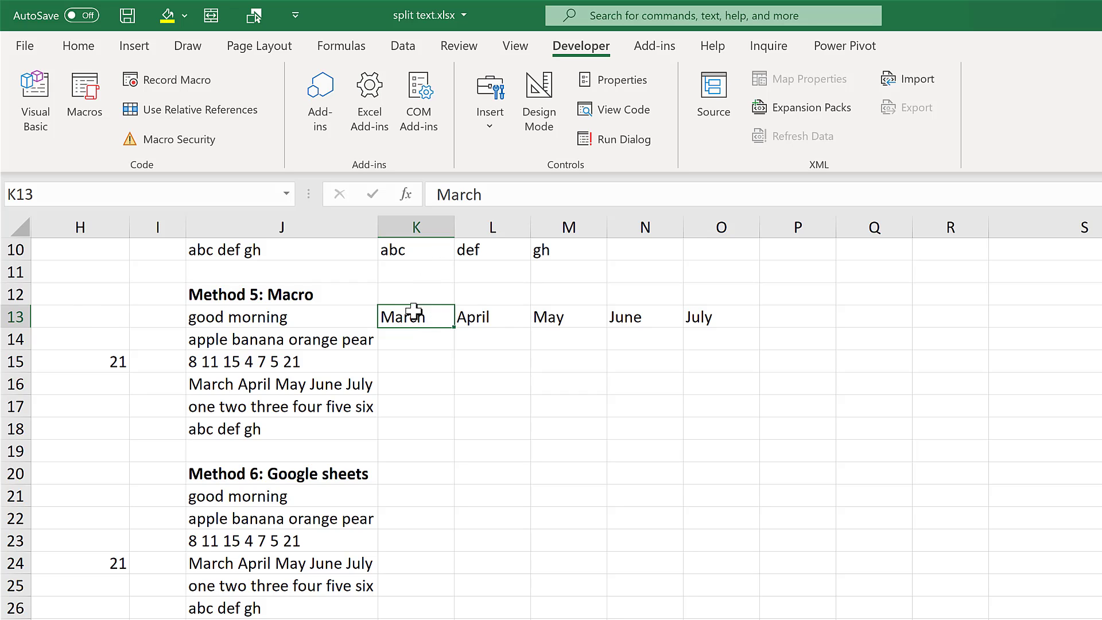
click(429, 343)
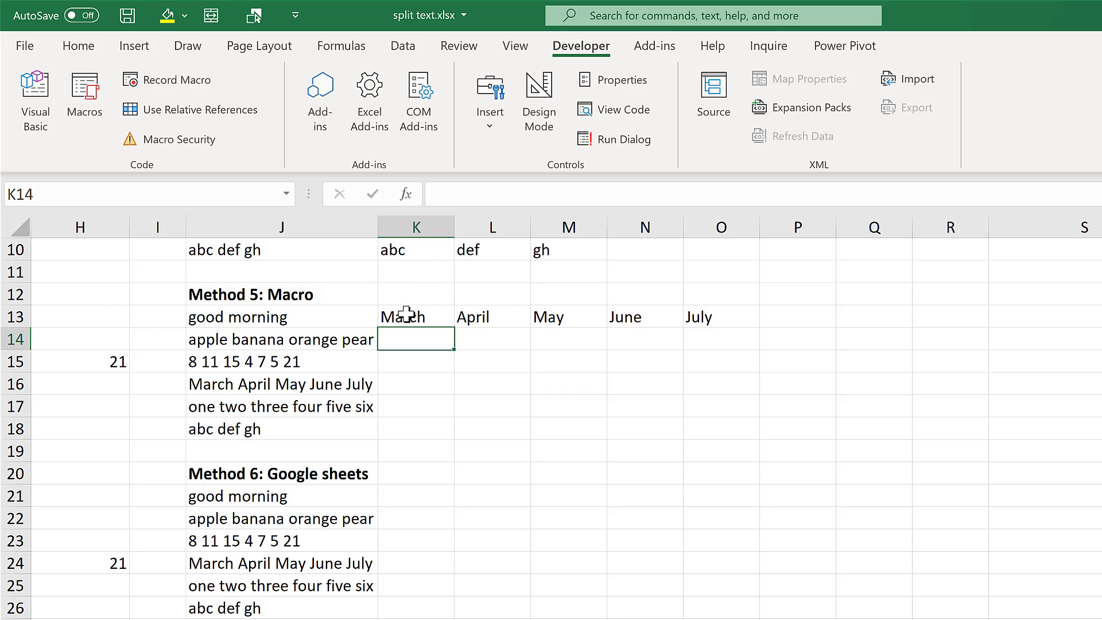
drag(413, 313, 696, 316)
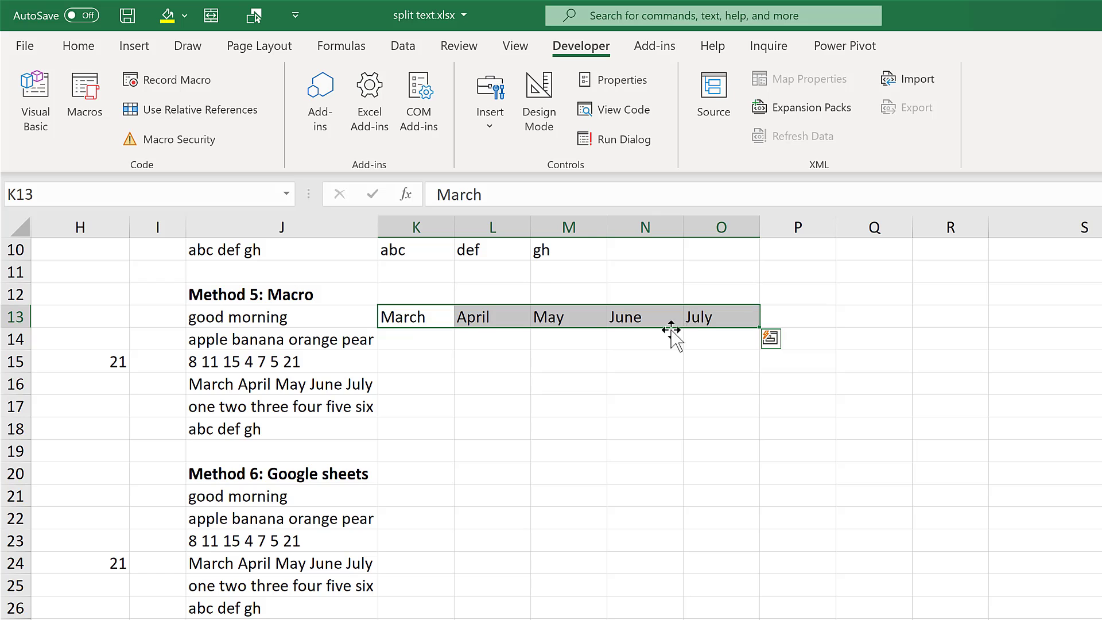
key(Delete)
click(408, 336)
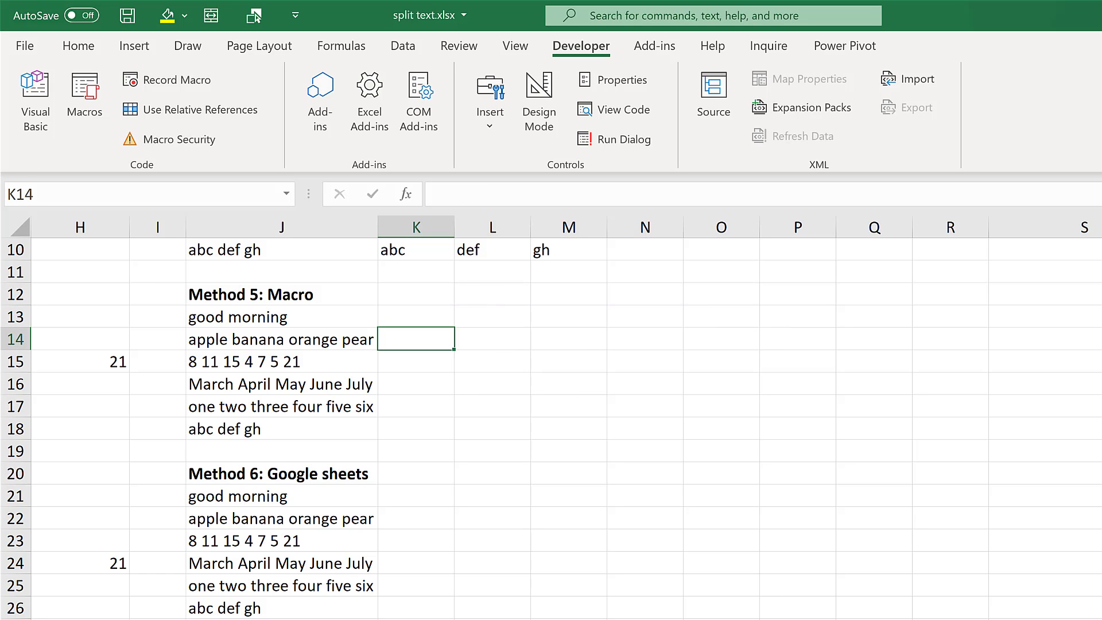
Switch to the Visual Basic editor and declare r and c as Integer variables beneath the Sub splt1() line
key(alt+Tab)
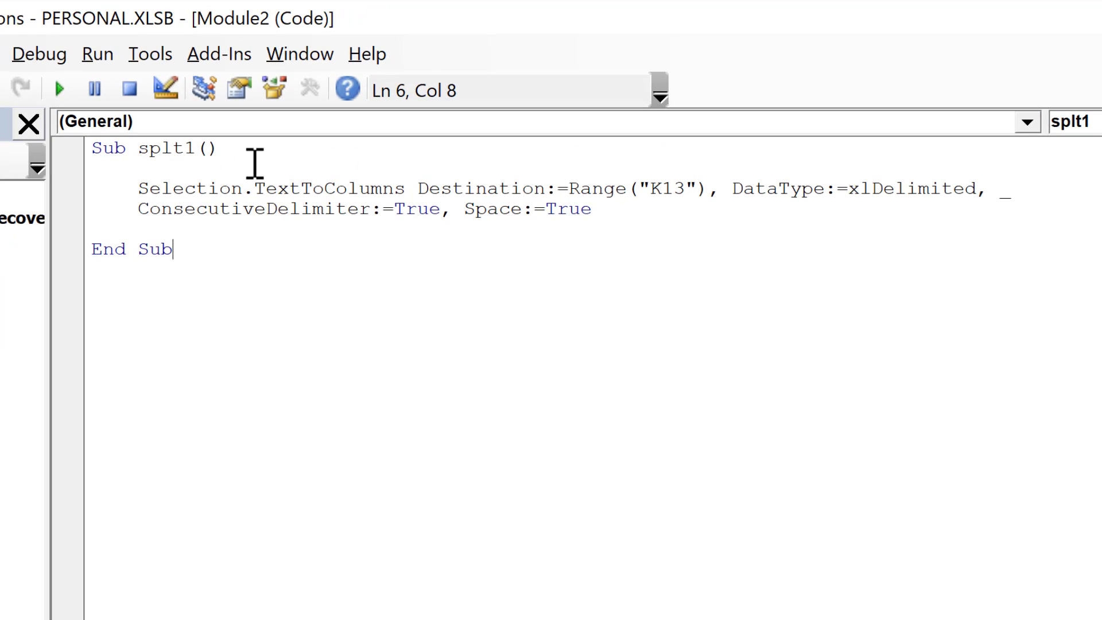
click(244, 153)
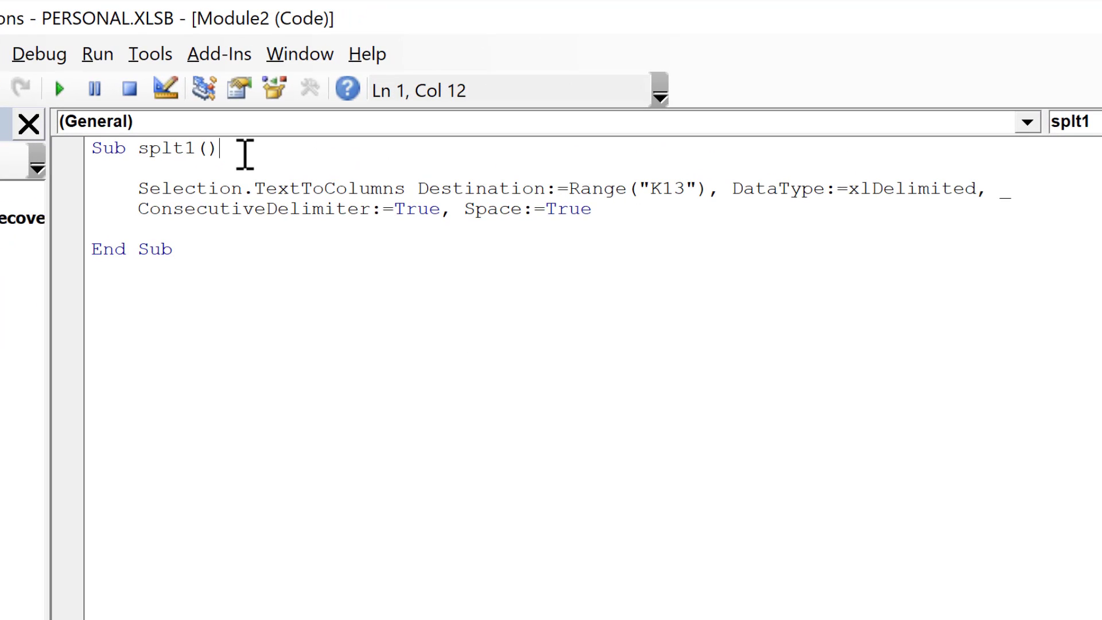
key(Return)
key(Return)
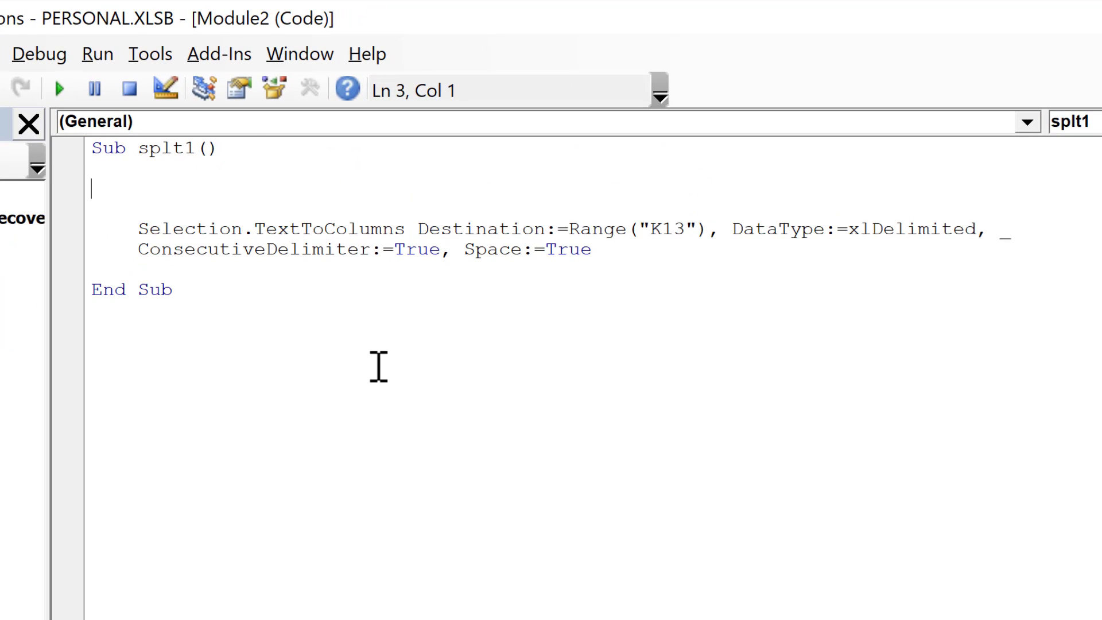
text(dim r as )
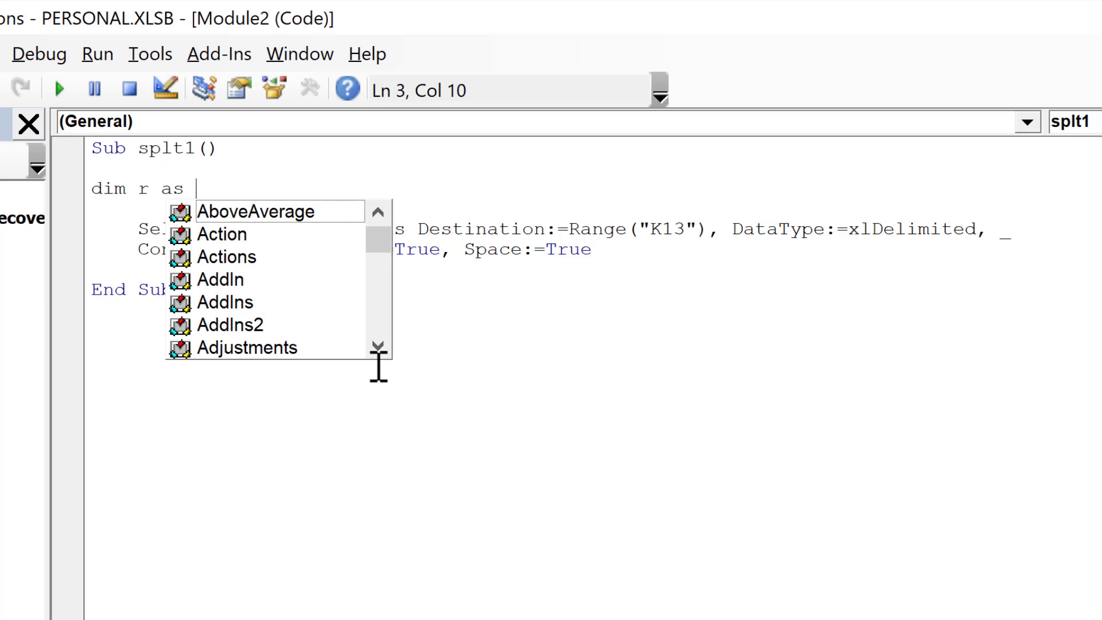
text(integer)
key(Return)
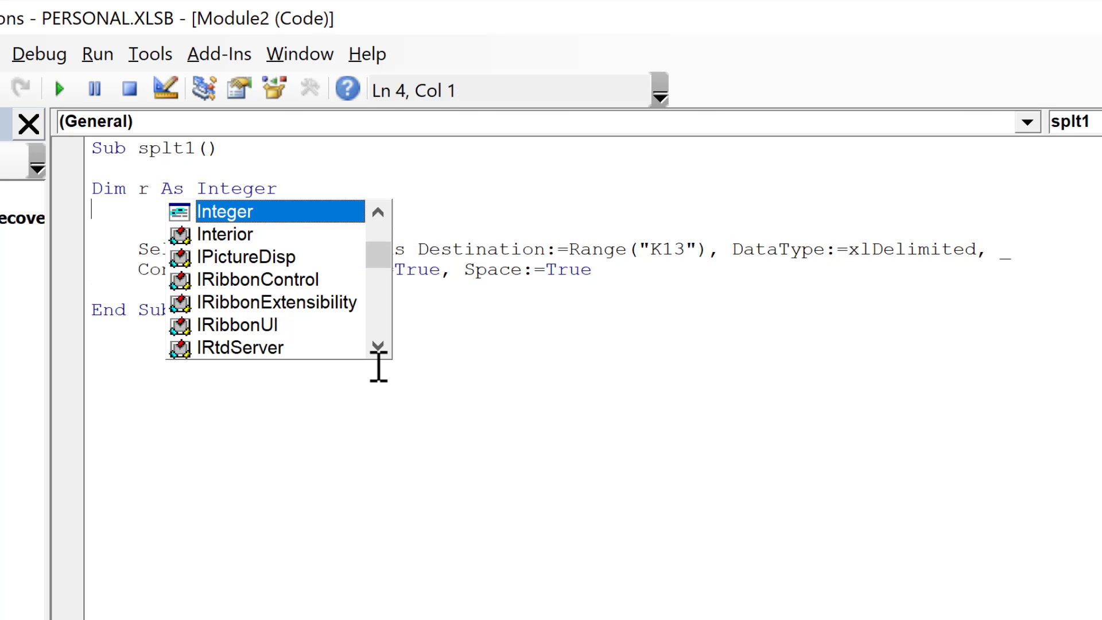
text(dim c )
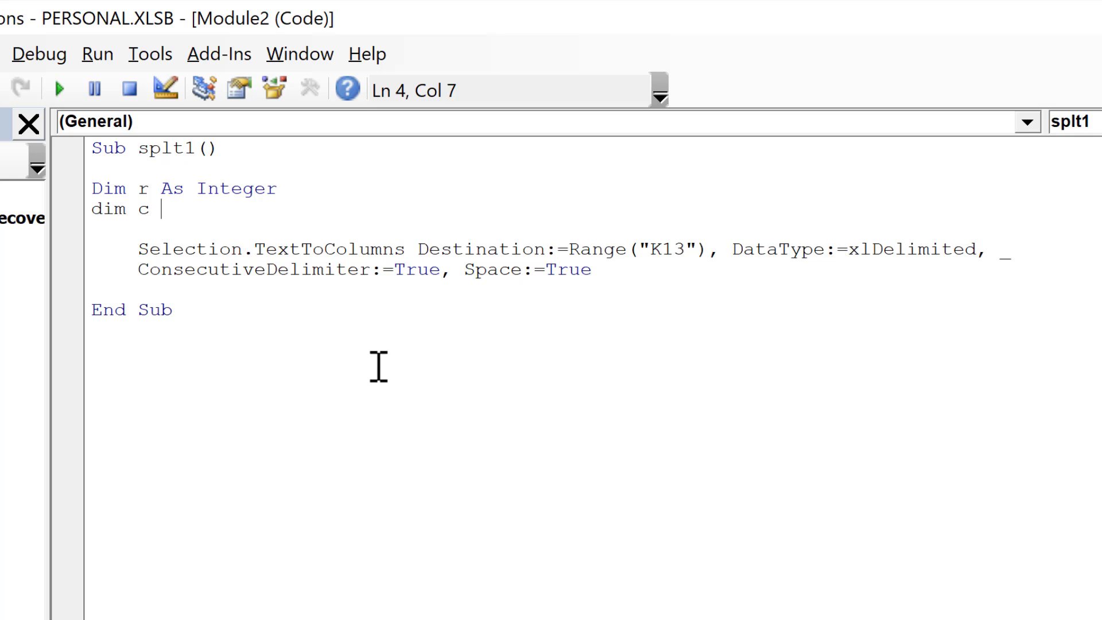
text(as integer)
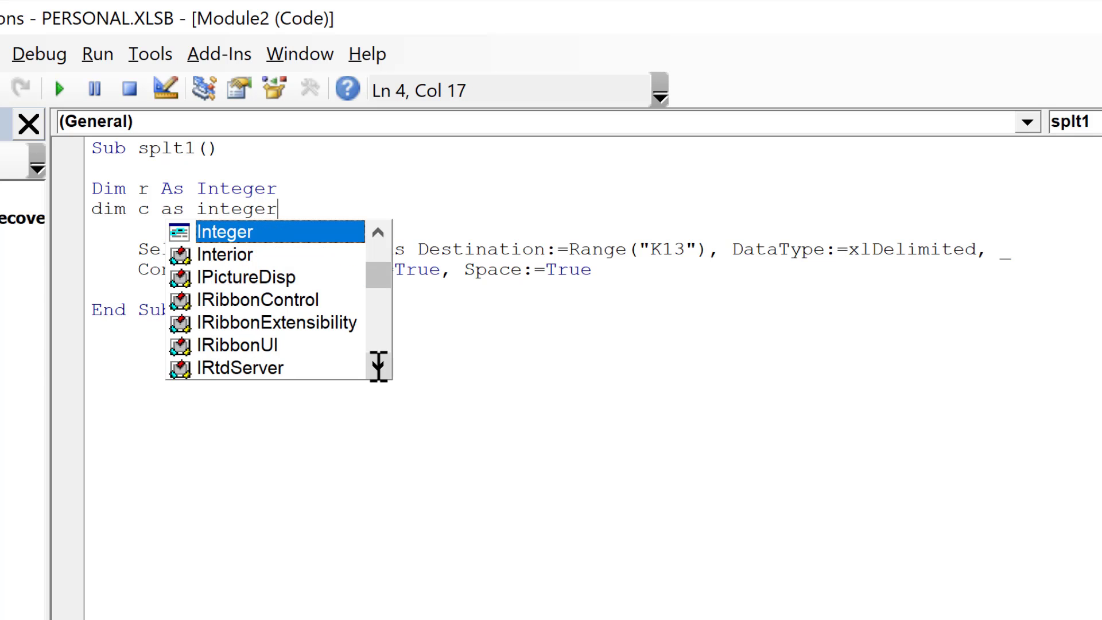
key(Return)
key(Return)
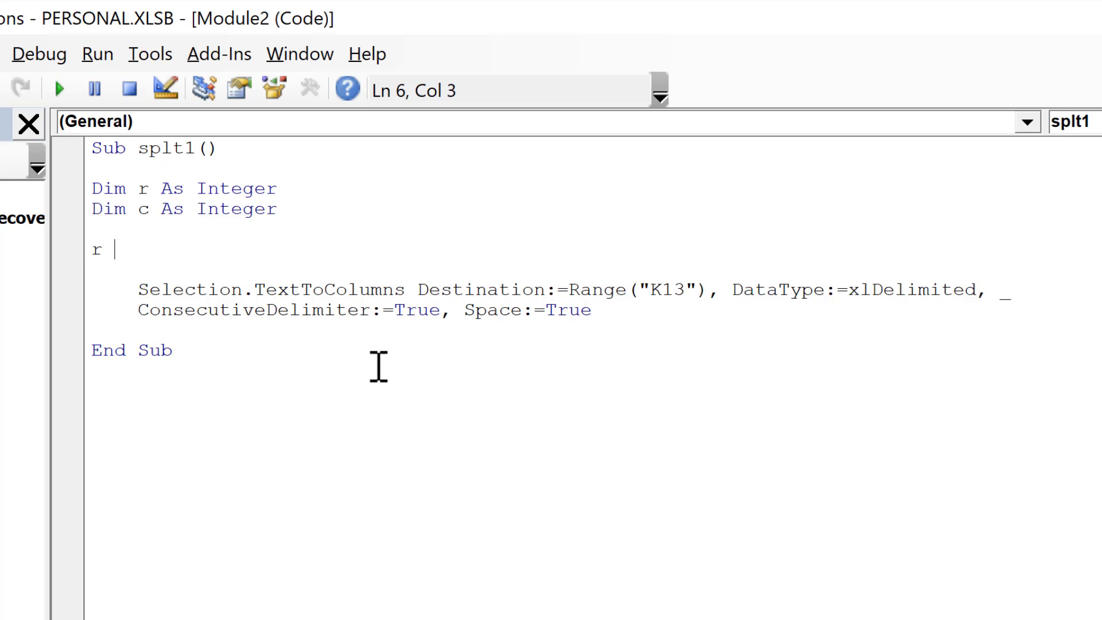
Assign ActiveCell.Row to r and ActiveCell.Column to c below the variable declarations
text(r = activecell)
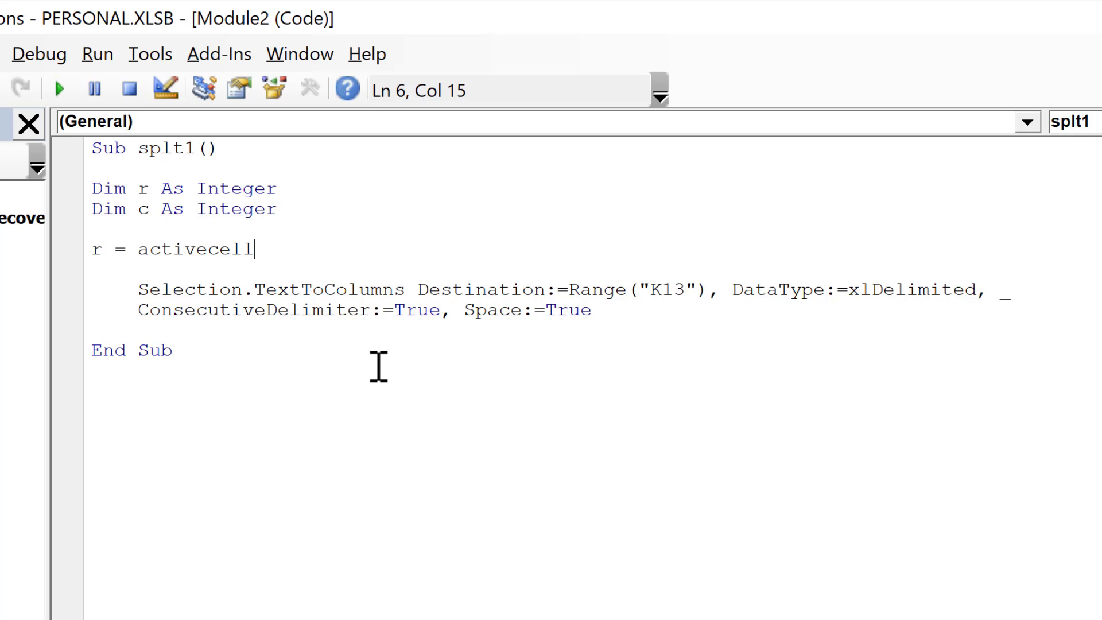
text(.row)
key(Return)
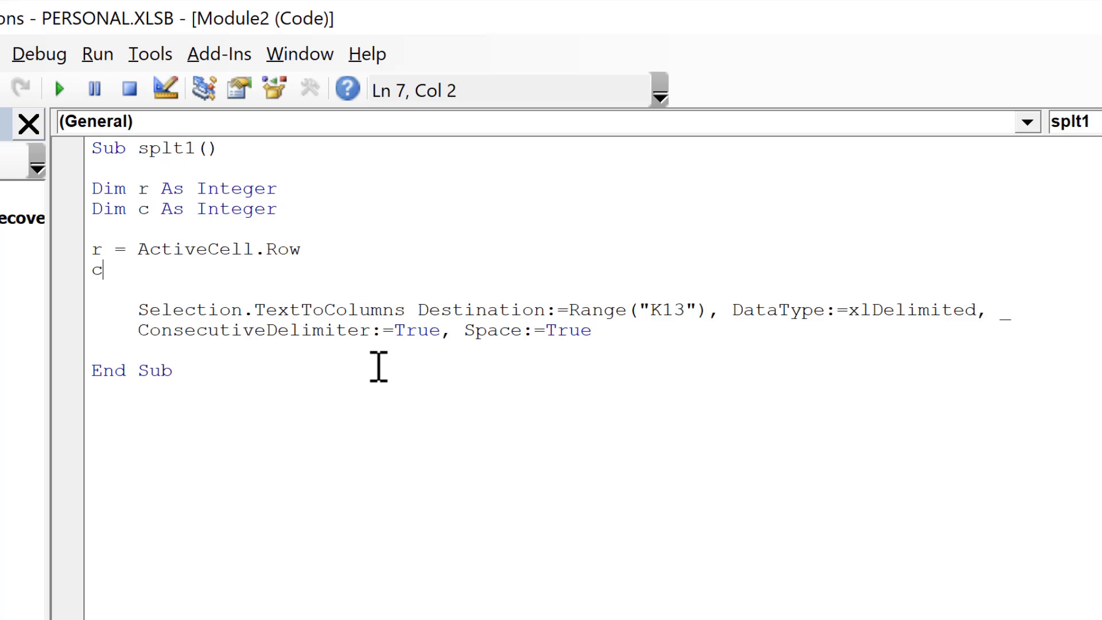
text(c = active)
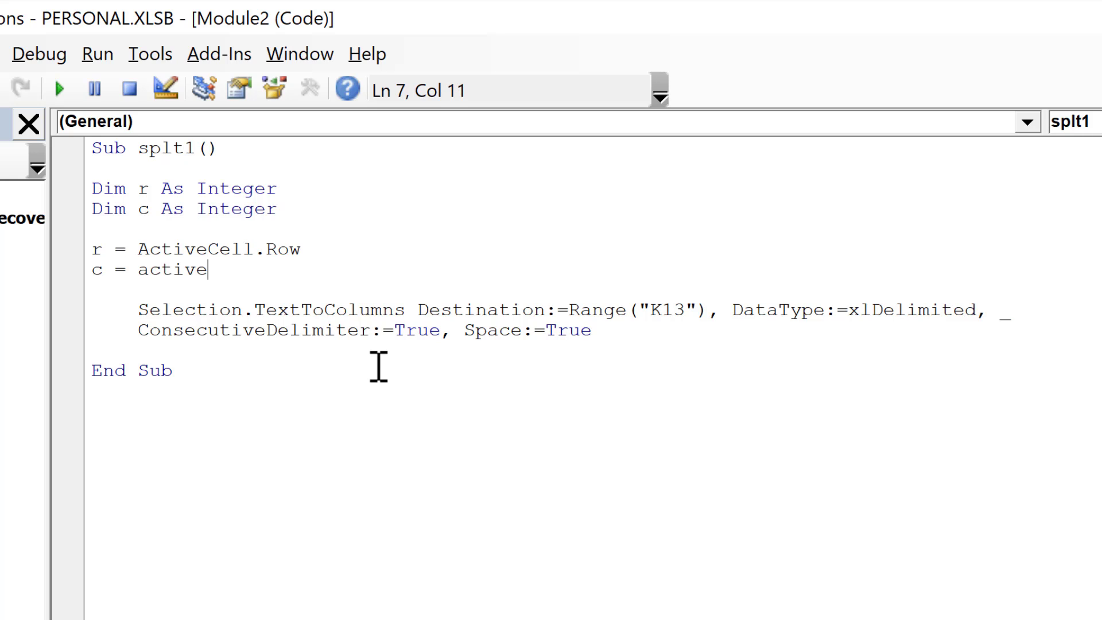
text(cell.column)
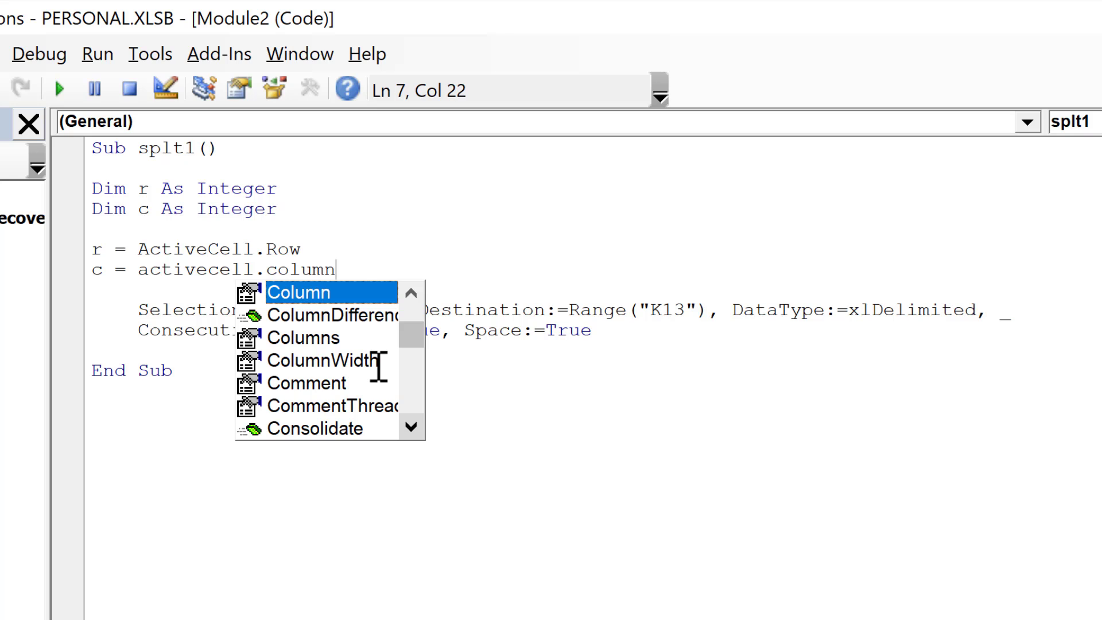
key(Return)
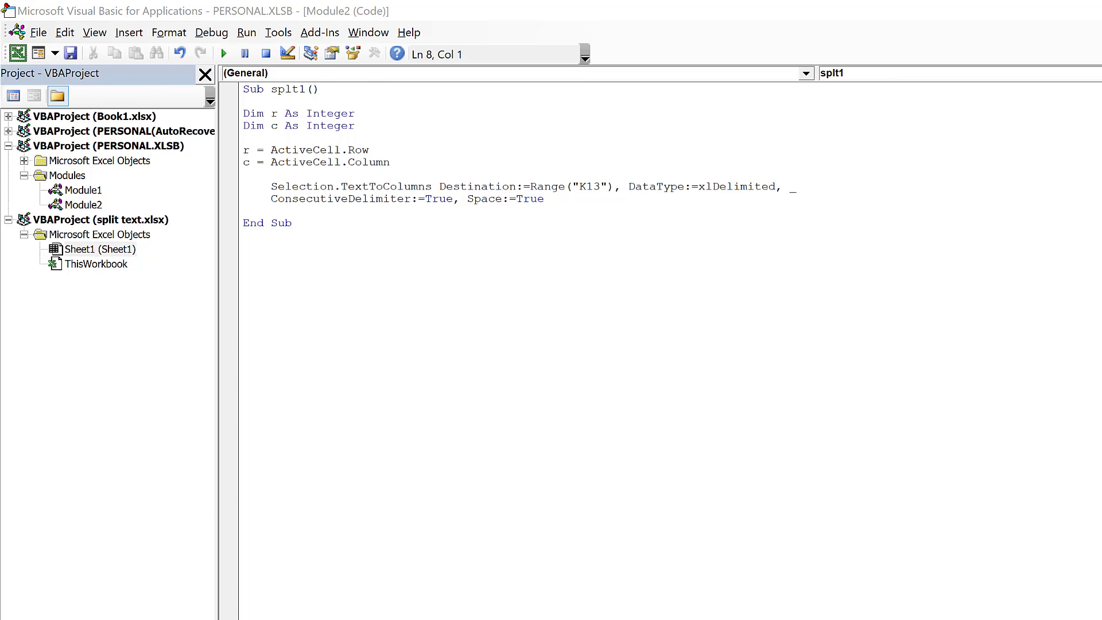
Select cell P18 in the worksheet as an active cell example and review the r and c assignments in the macro code
key(alt+F11)
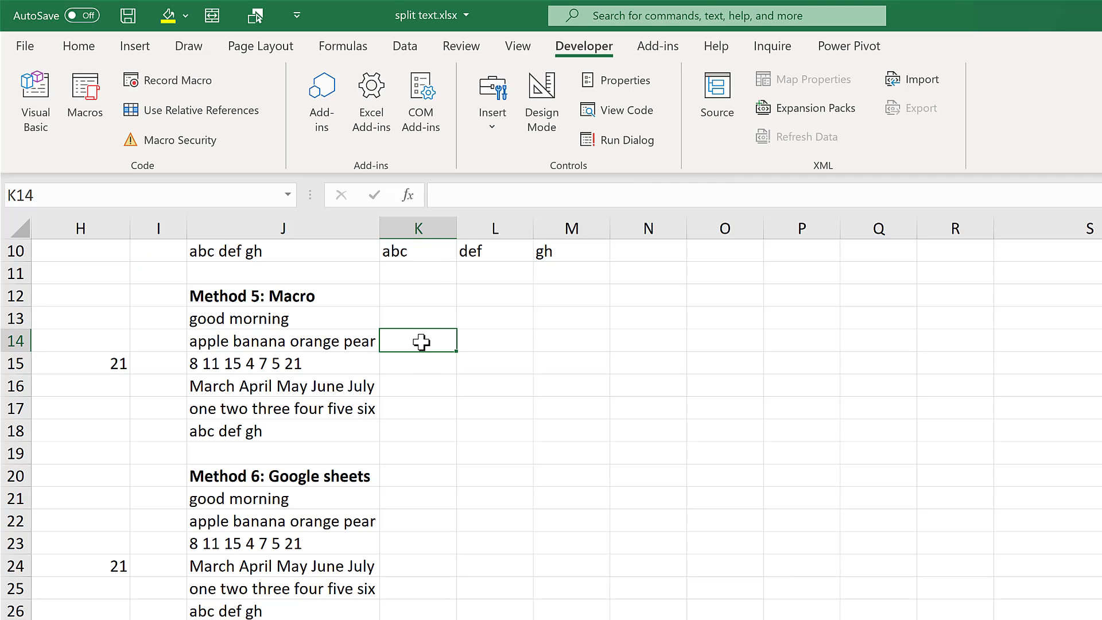
click(821, 430)
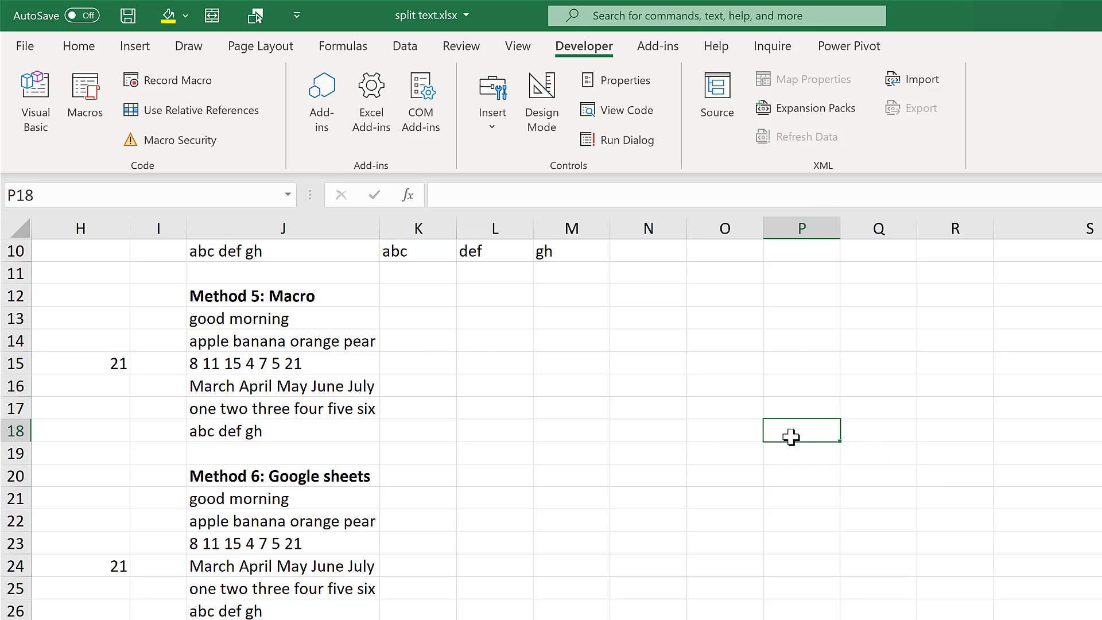
key(alt+F11)
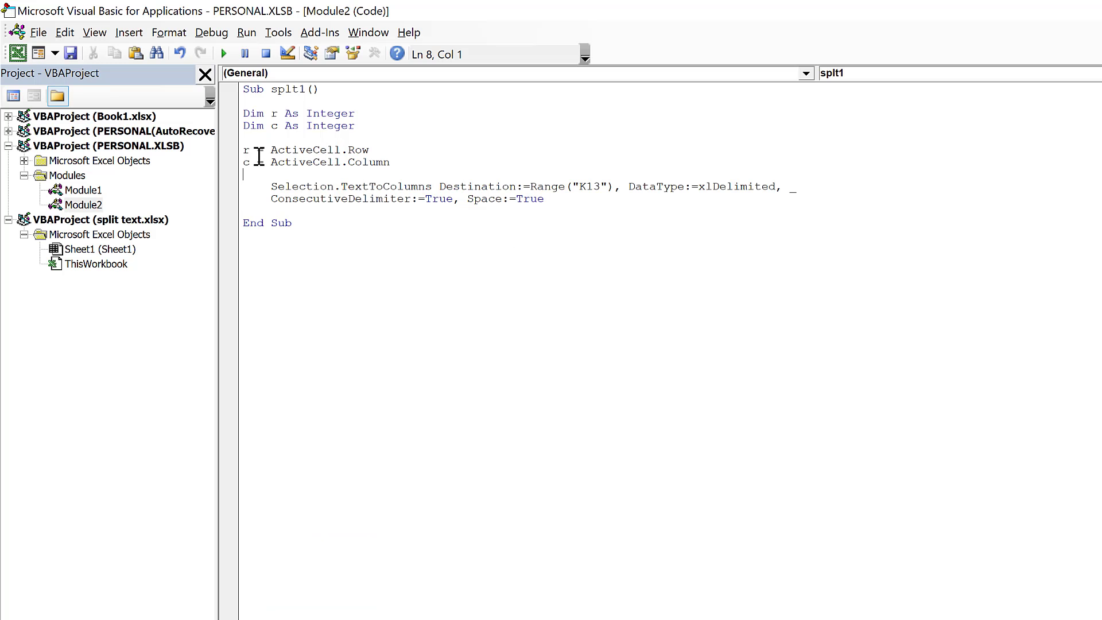
click(255, 153)
click(256, 163)
click(400, 163)
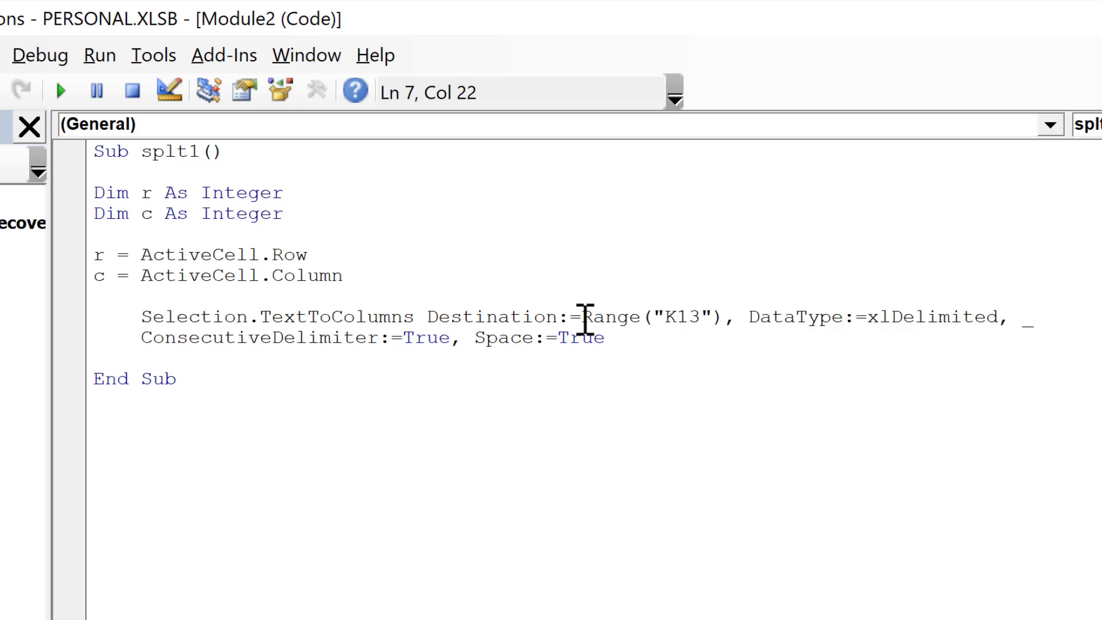
Replace Range("K13") with Cells(r, c) as the TextToColumns destination in the splt1 macro
drag(581, 318, 722, 317)
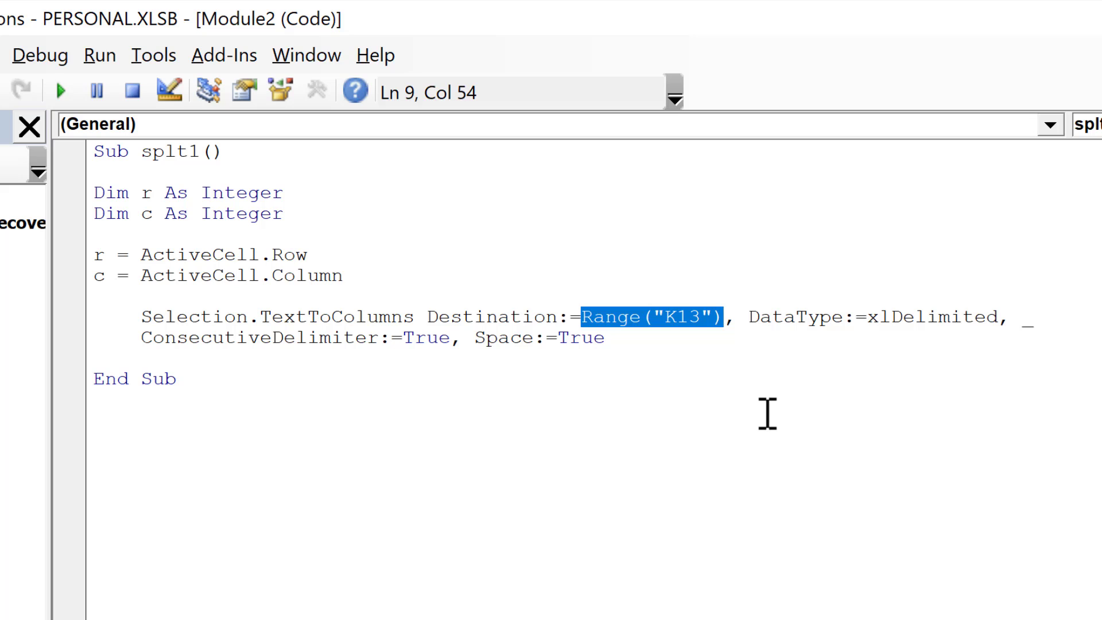
key(Delete)
text(Cells)
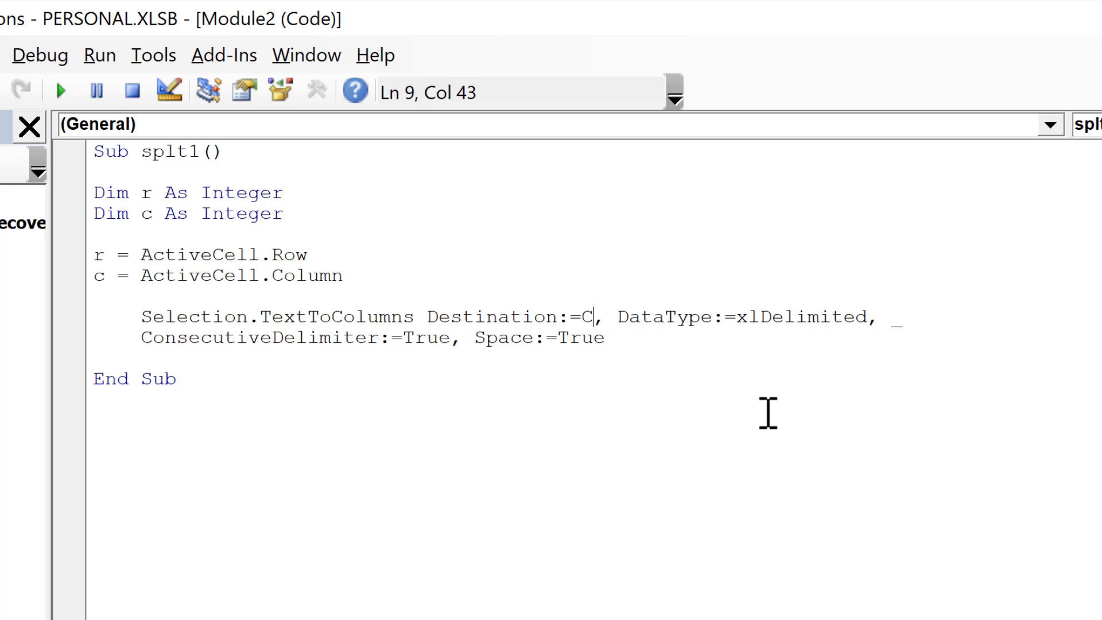
text(()
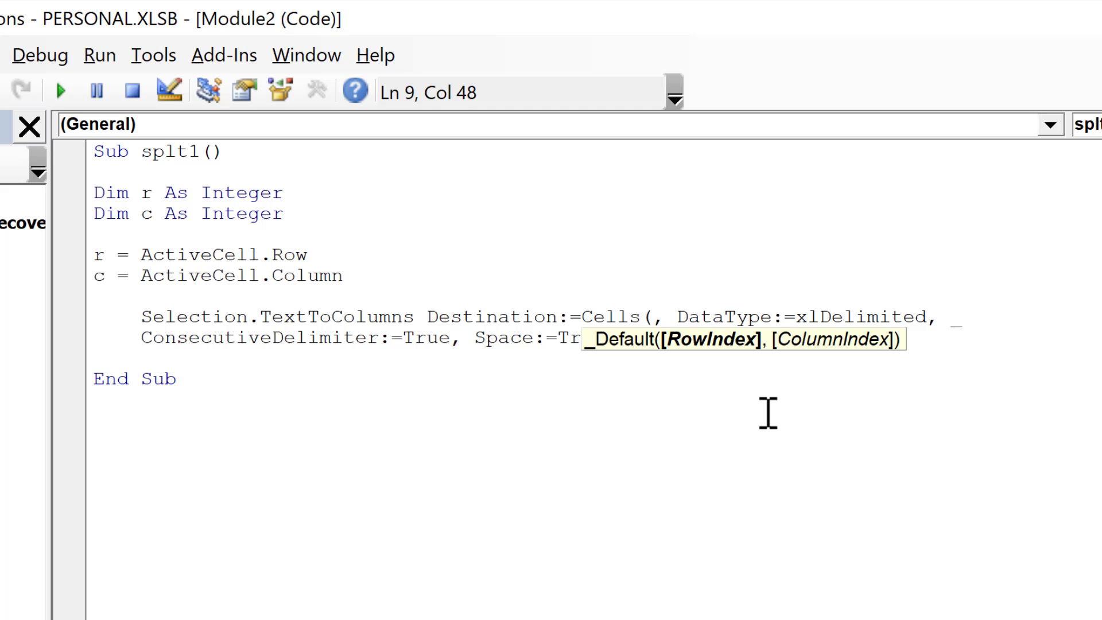
text(r)
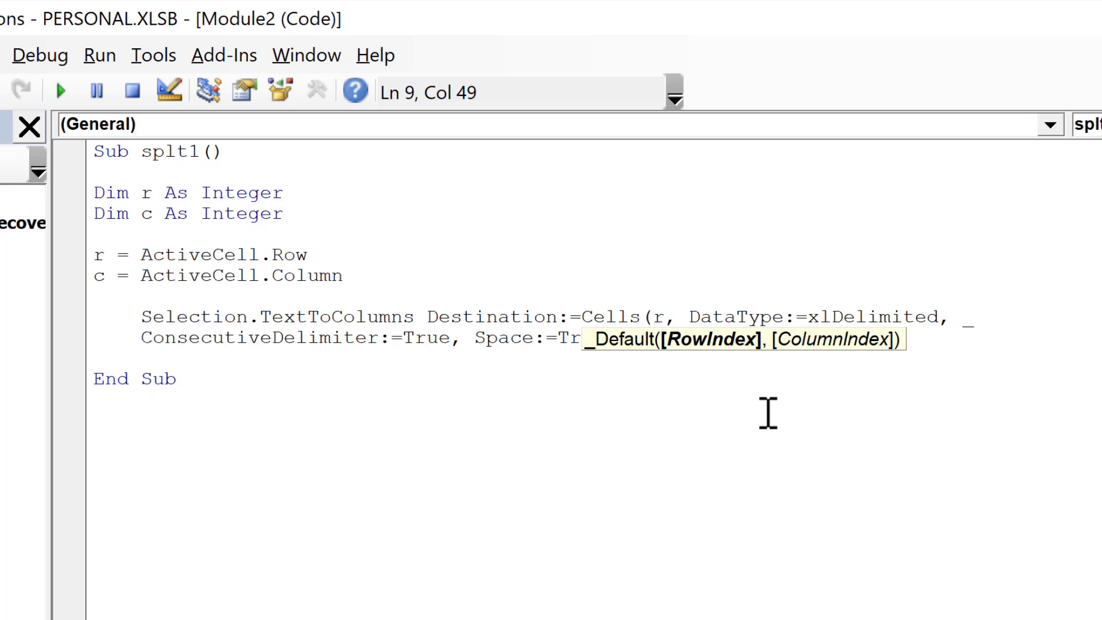
text(, c)
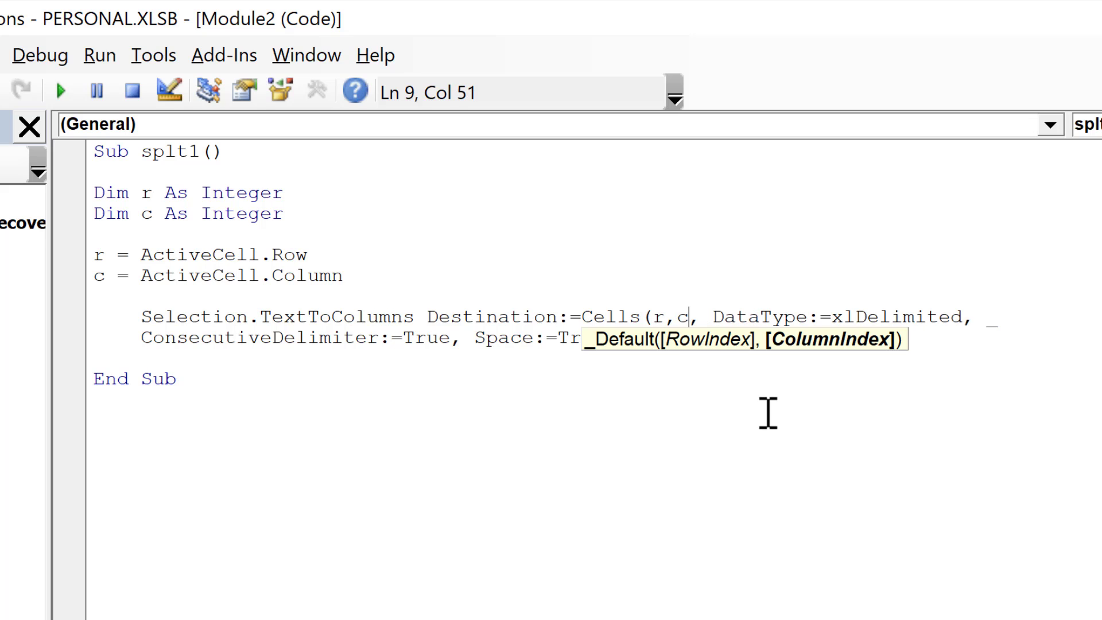
text())
click(604, 343)
click(392, 274)
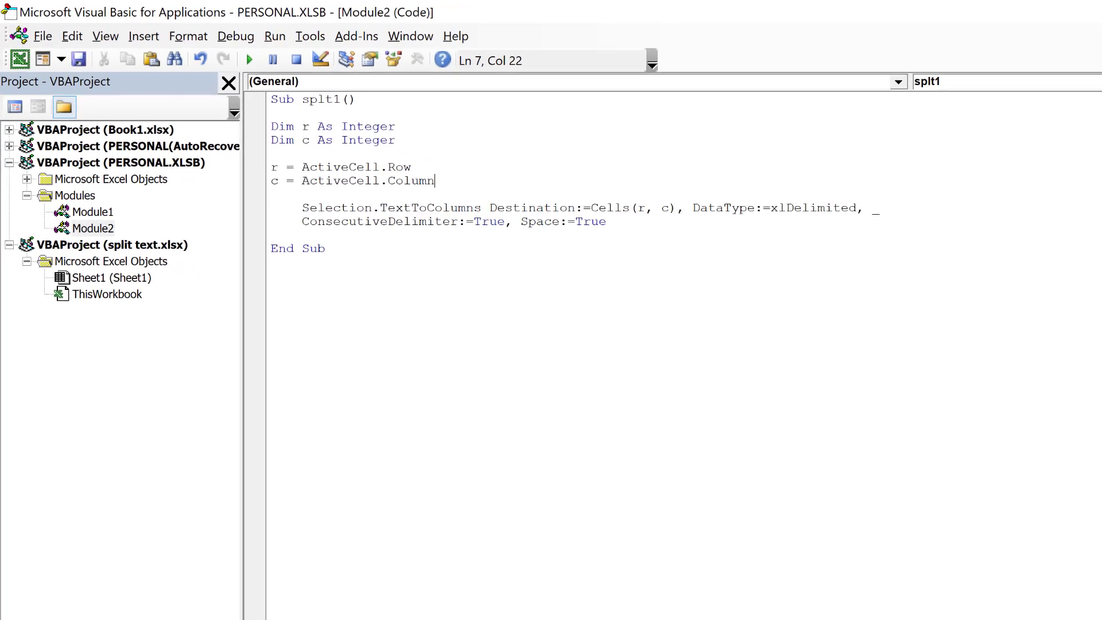
Return to the worksheet and run the PERSONAL.XLSB!splt1 macro on "good morning" in cell J13
key(alt+F11)
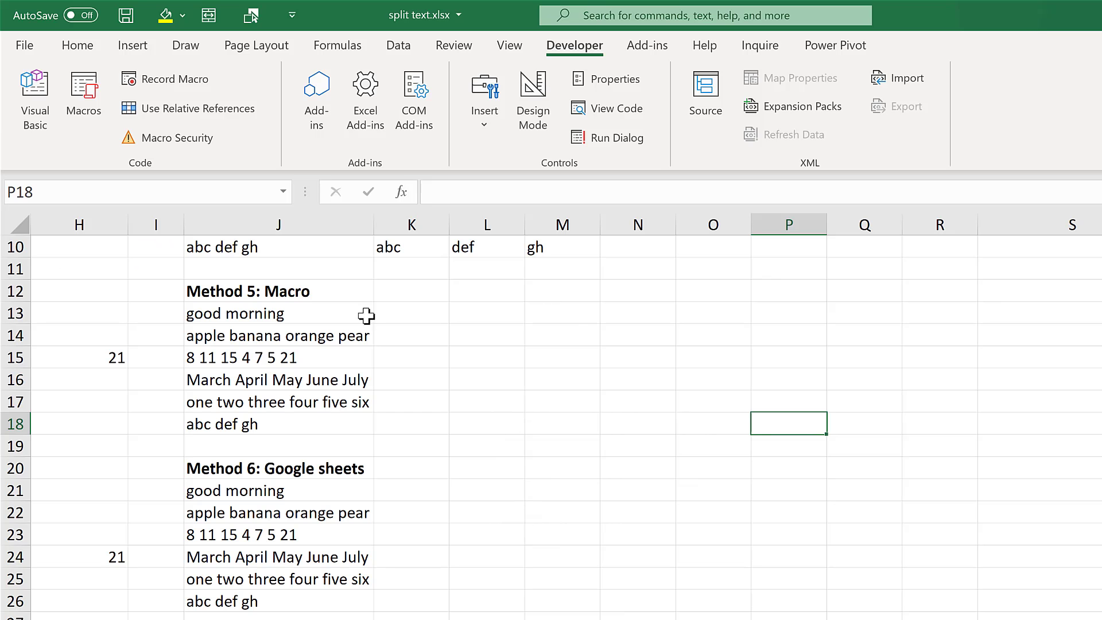
click(293, 315)
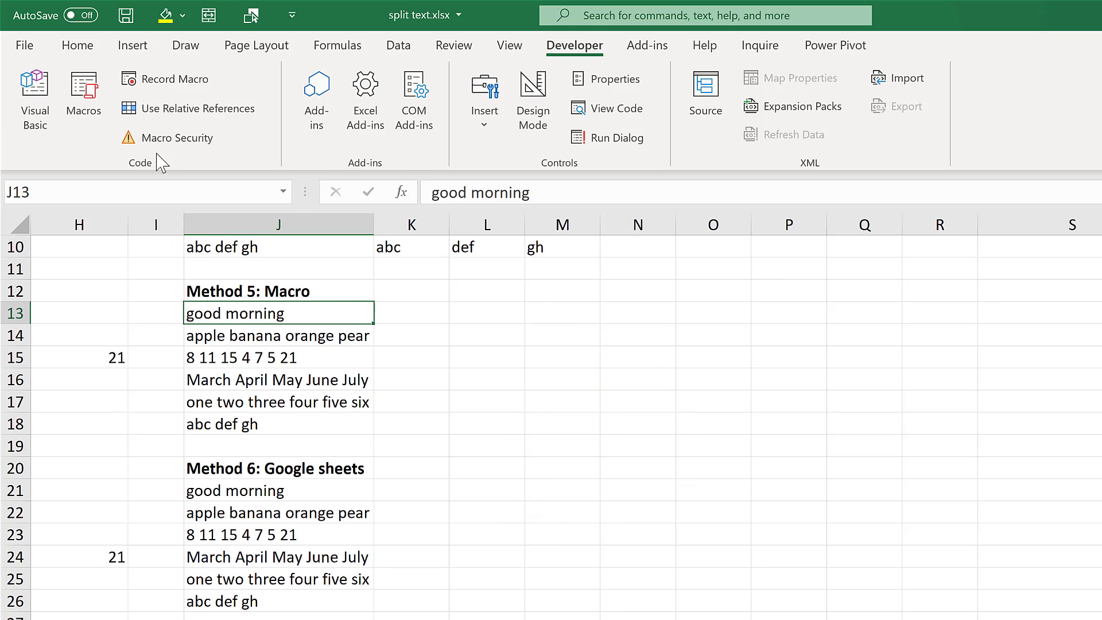
click(83, 106)
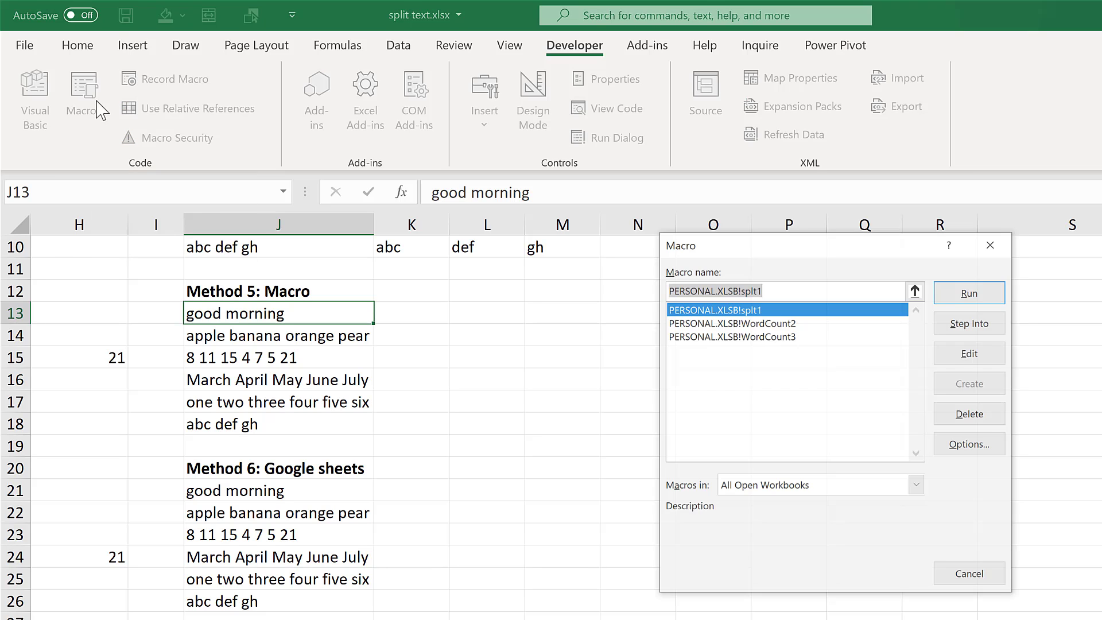
click(974, 298)
click(426, 338)
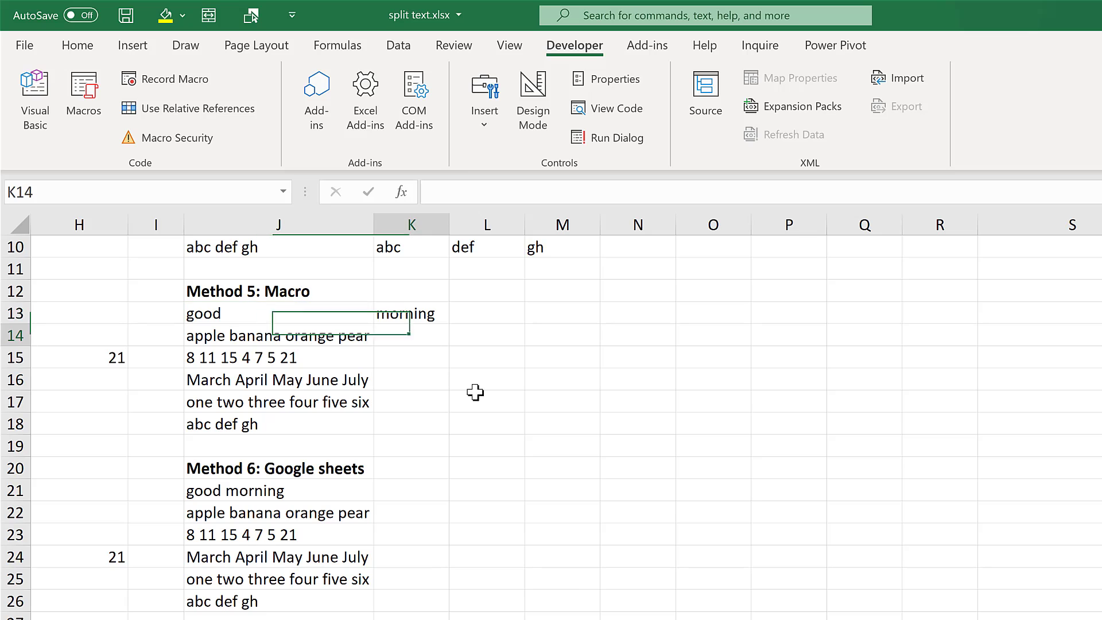
Examine where the macro placed the split words in J13:K13 relative to the source texts in column J
drag(320, 310, 397, 320)
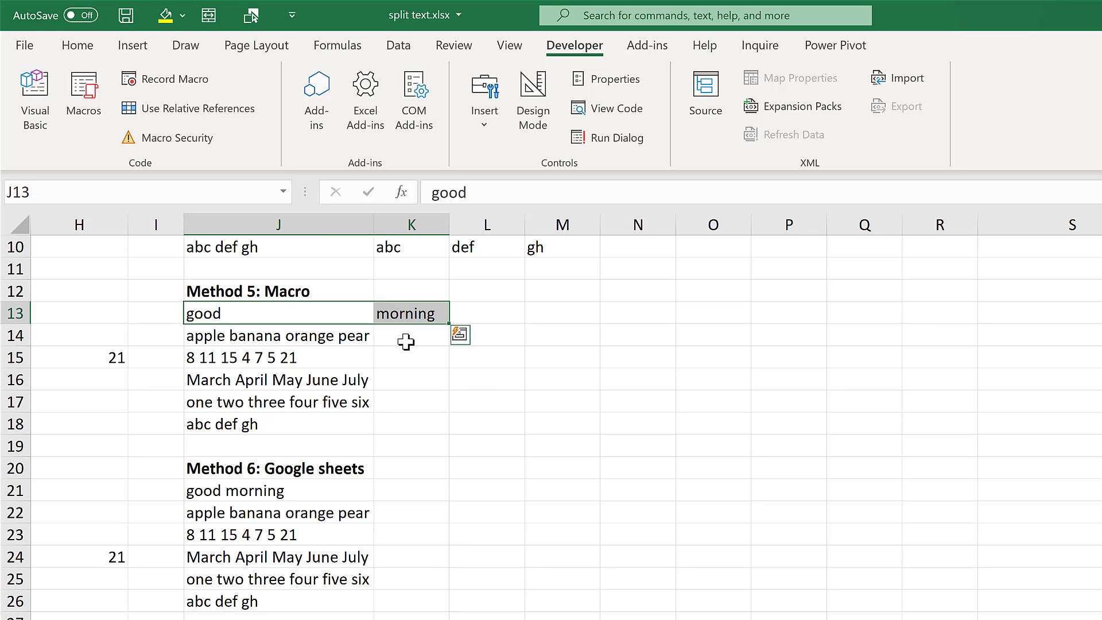
click(405, 342)
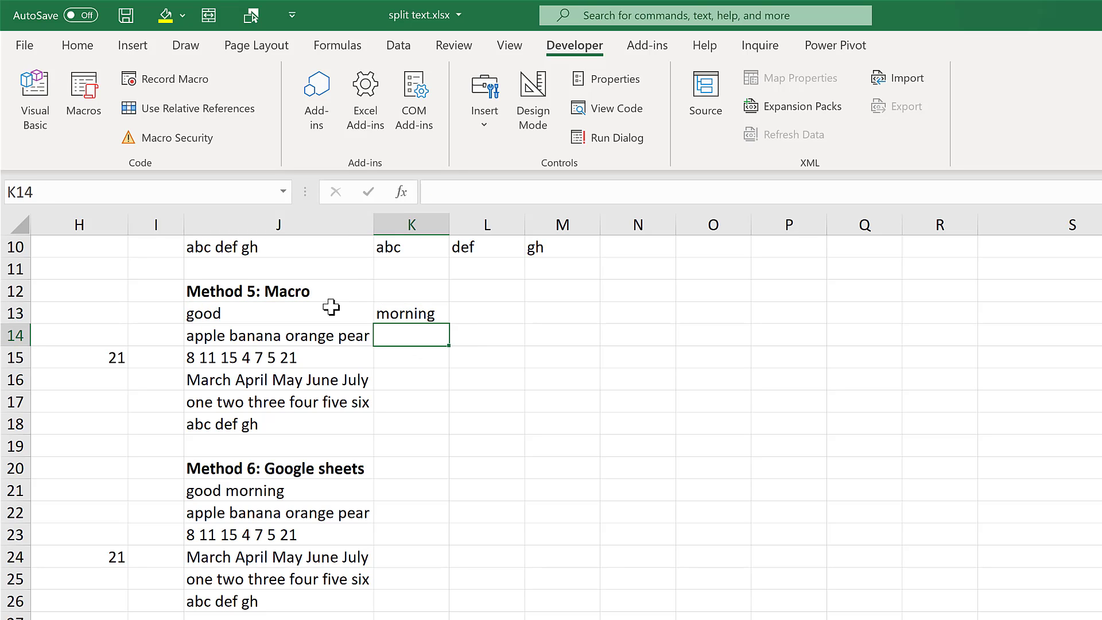
click(330, 313)
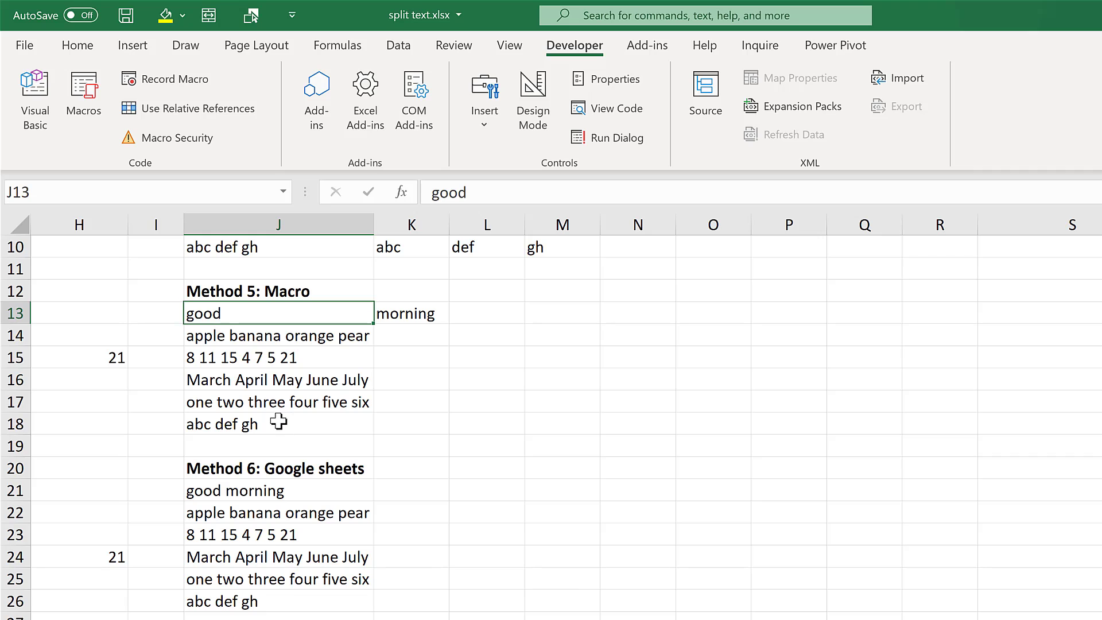
drag(287, 421, 283, 313)
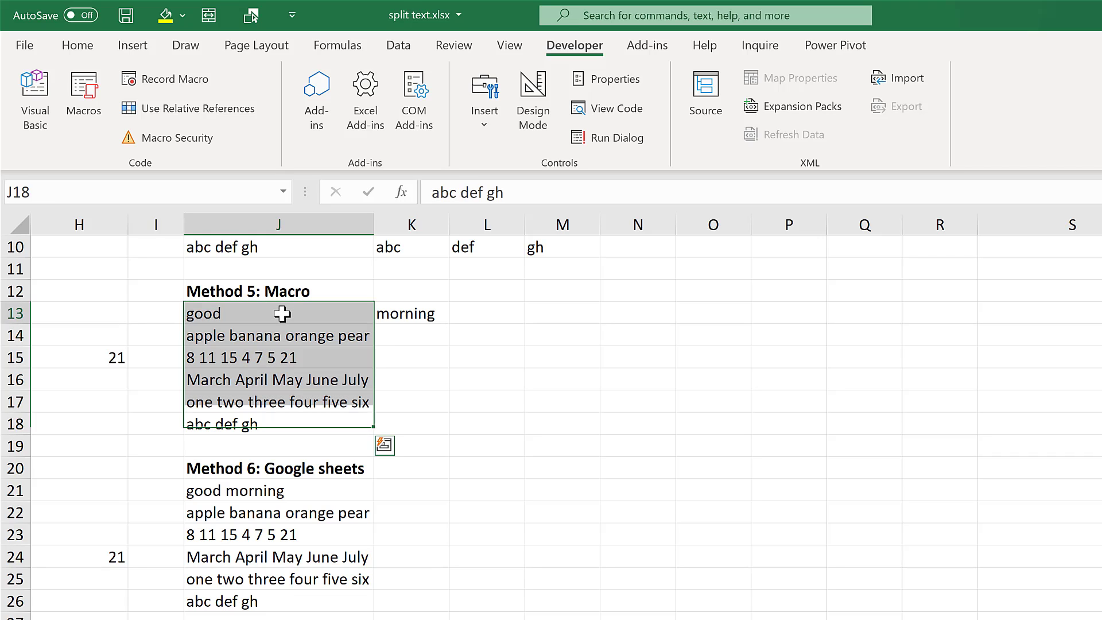
click(283, 313)
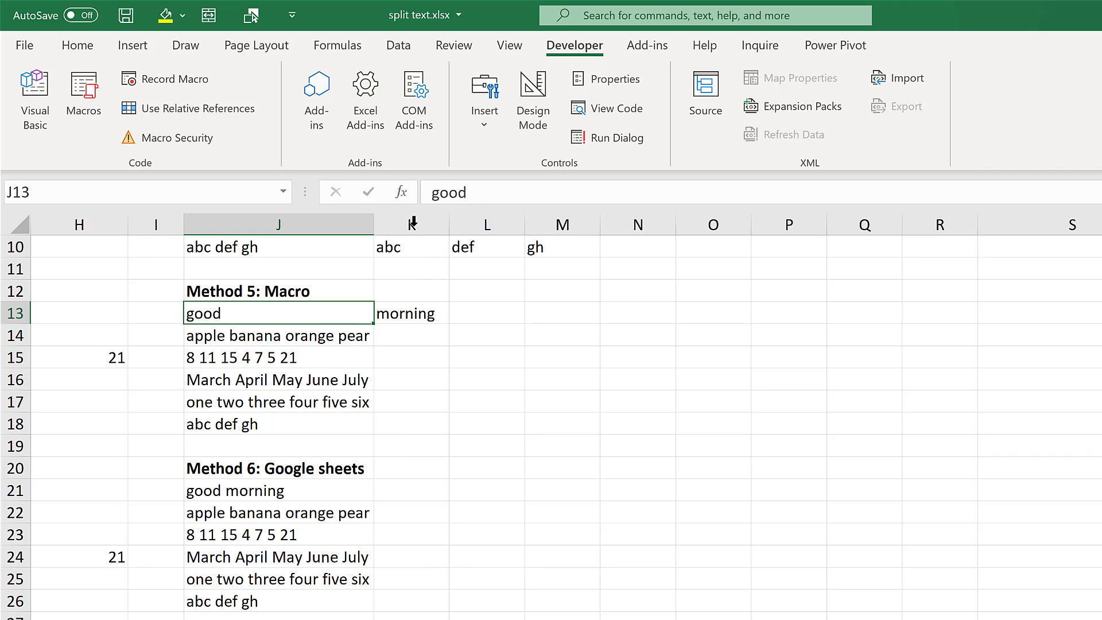
drag(407, 315, 442, 322)
click(408, 331)
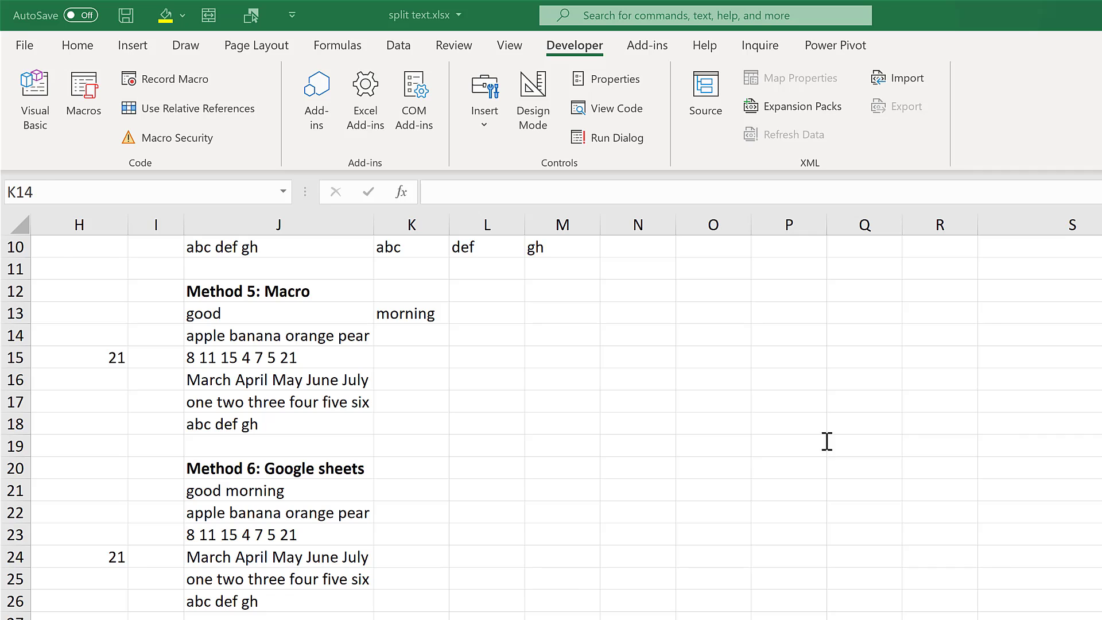
Switch to the Visual Basic editor and change the macro's TextToColumns destination to Cells(r, c + 1)
key(alt+F11)
click(596, 183)
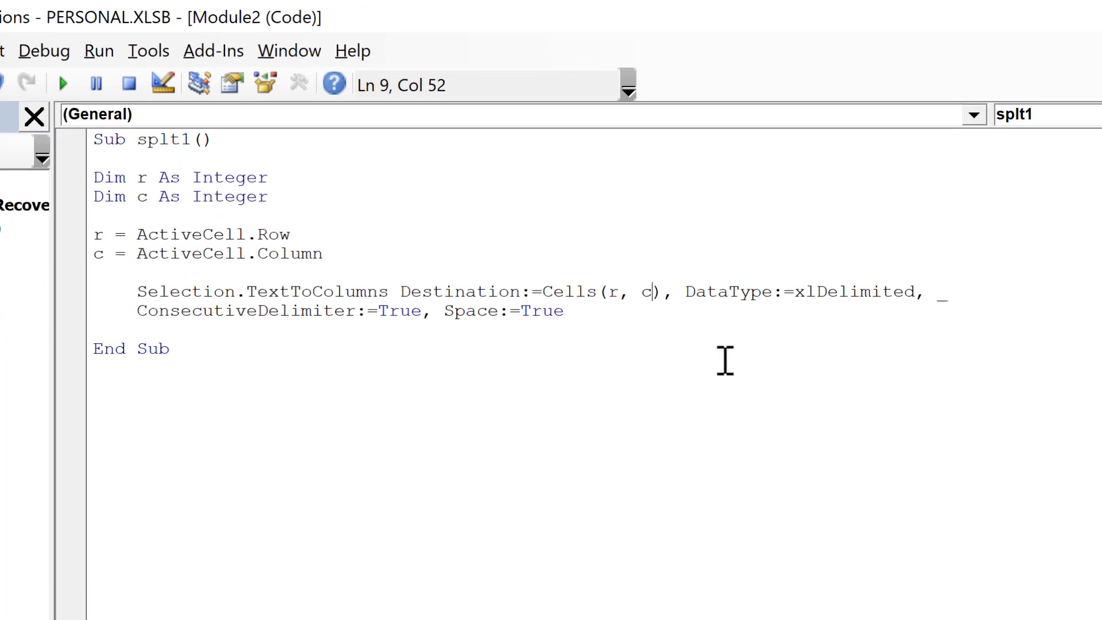
text(+ 1)
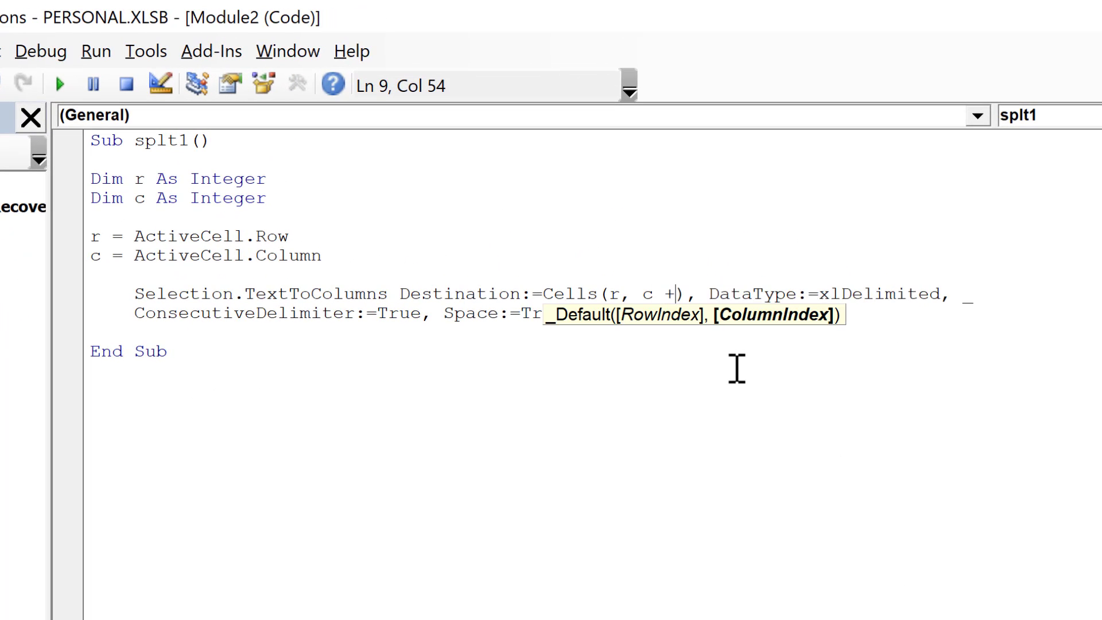
click(309, 256)
click(580, 310)
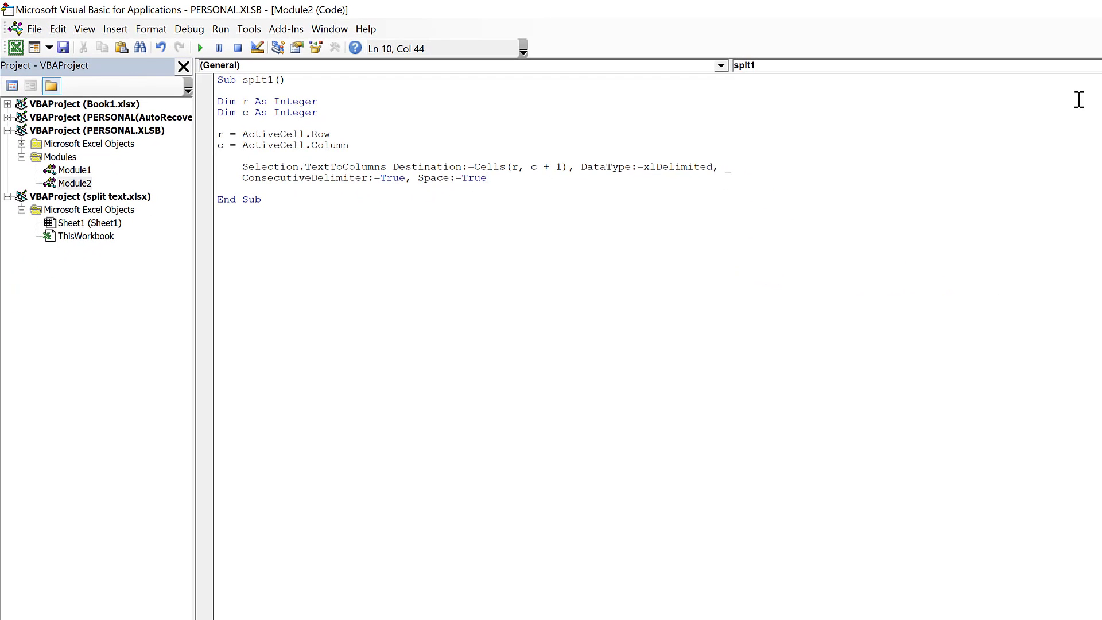
Return to the worksheet, run the PERSONAL.XLSB!splt1 macro on J14:J18 and check the split values beside them
key(alt+F11)
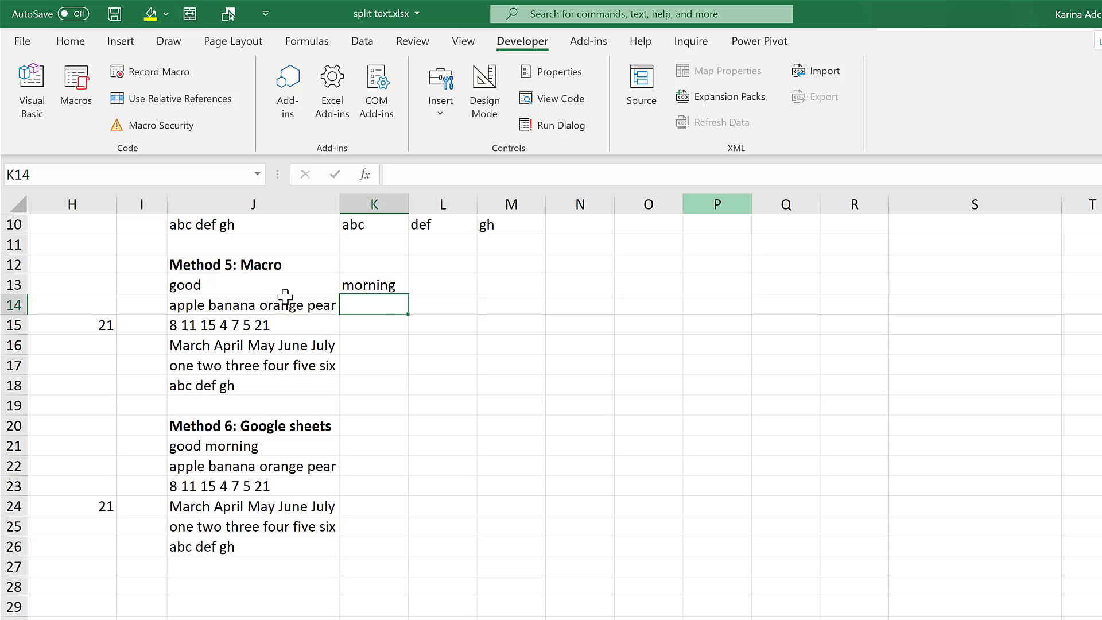
drag(230, 305, 227, 386)
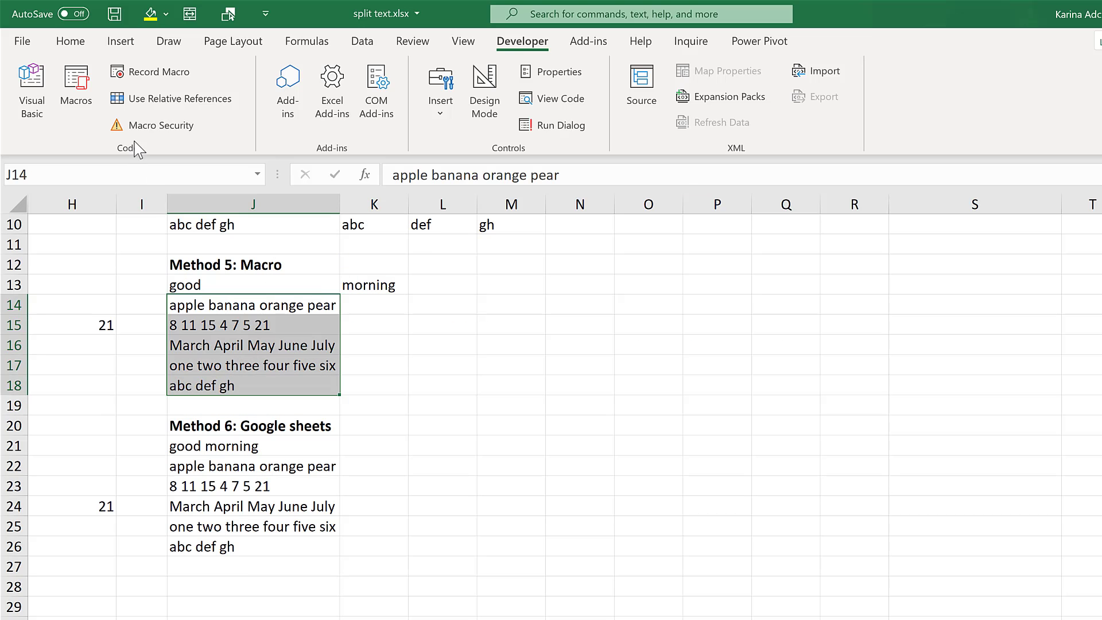
click(77, 97)
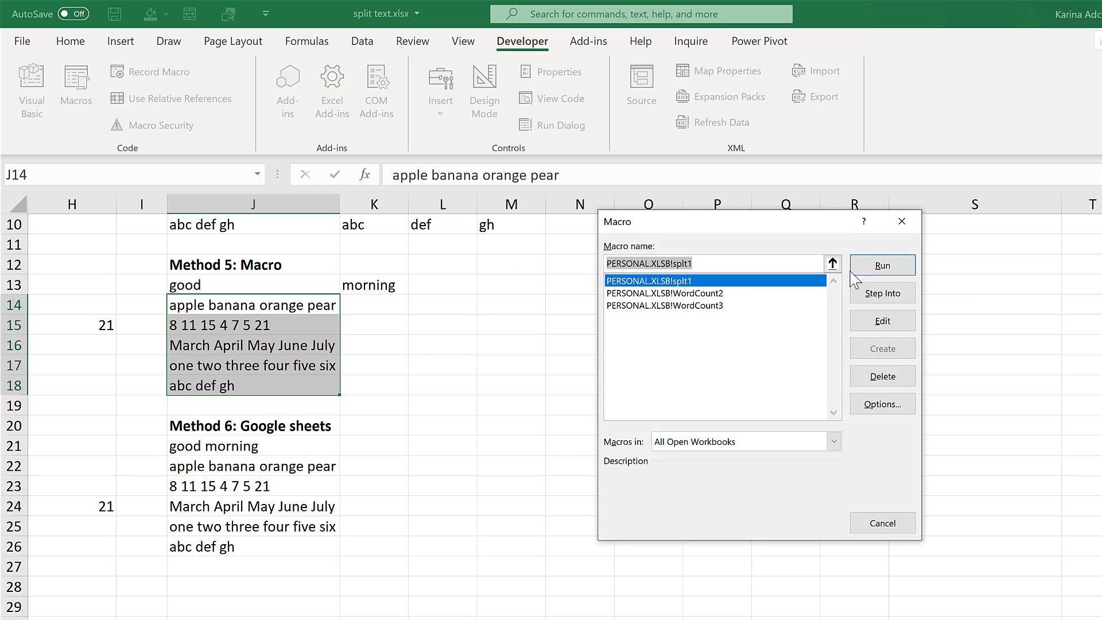
click(785, 302)
double_click(785, 304)
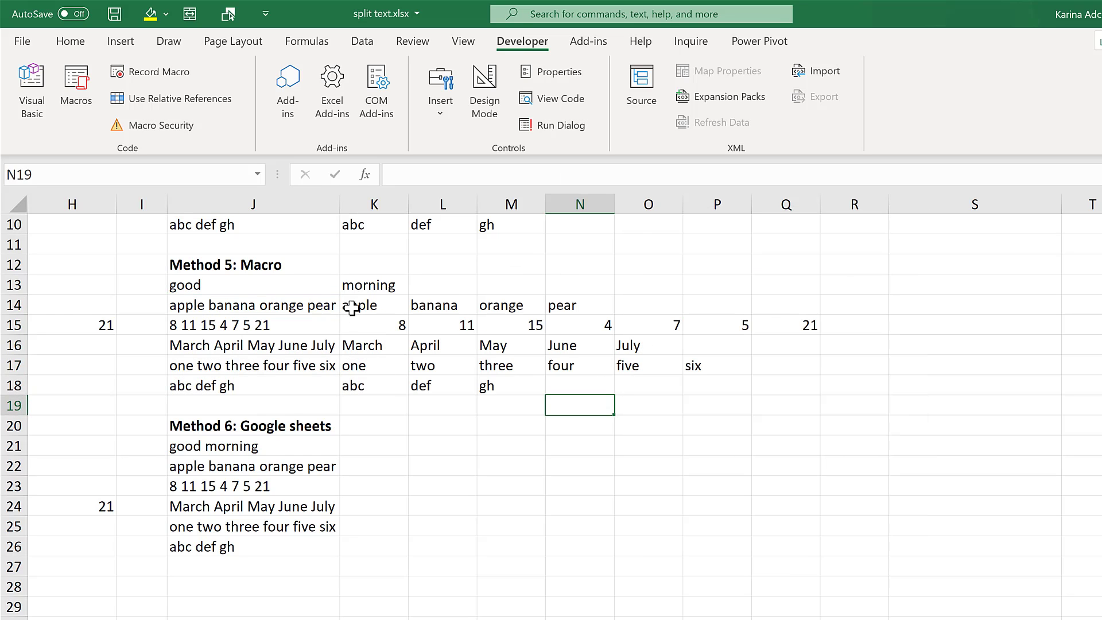
drag(356, 305, 799, 388)
click(532, 421)
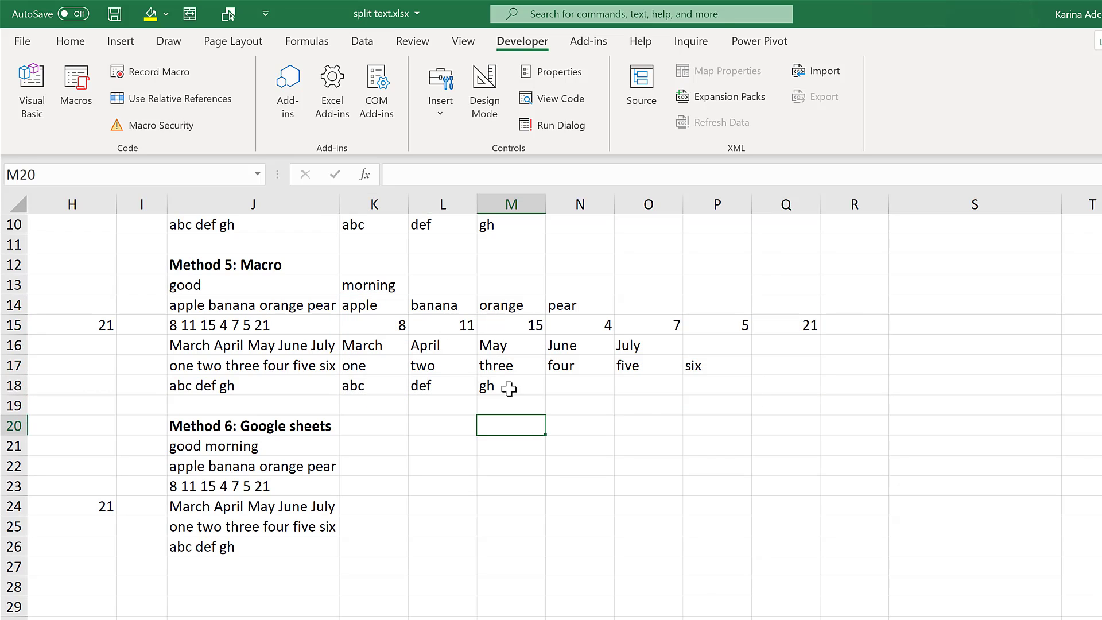
Open the ribbon customization options and list the macros as the commands to choose from
right_click(332, 36)
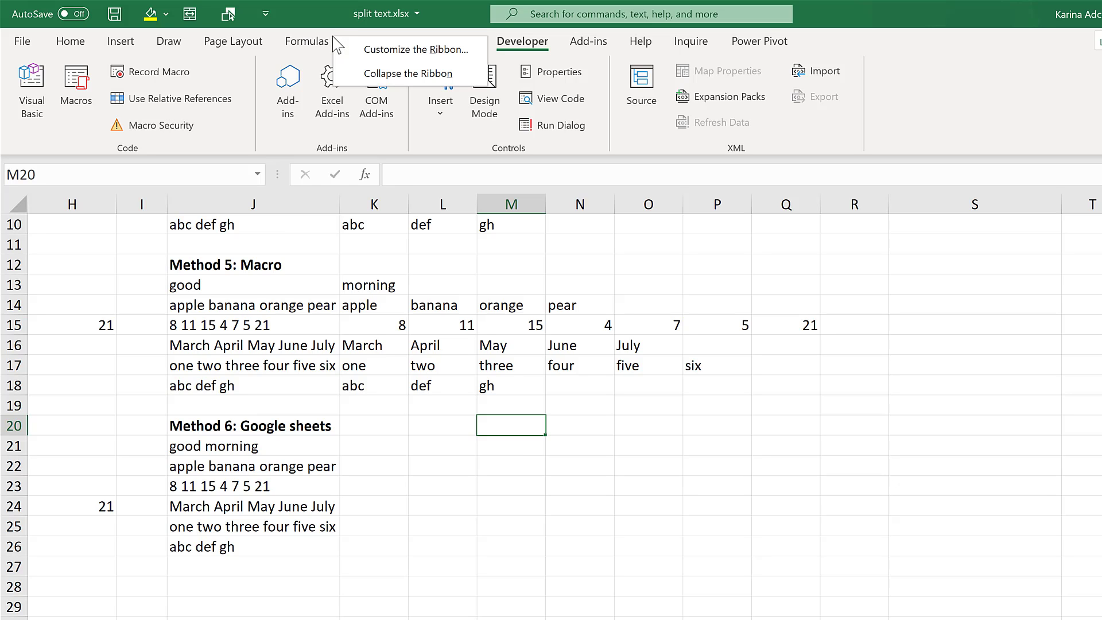
click(406, 50)
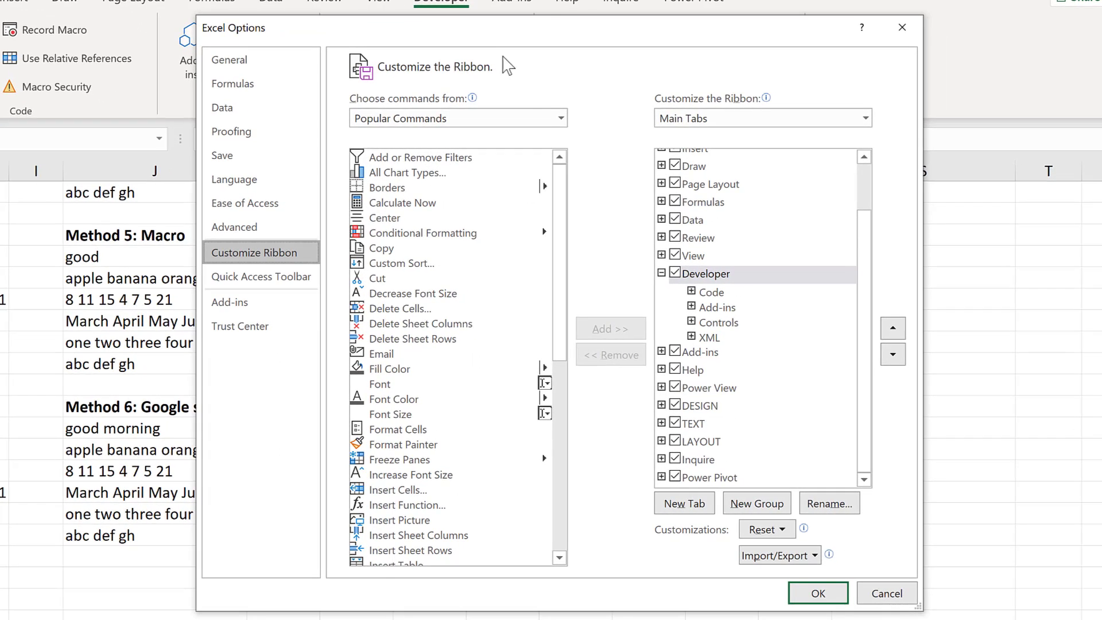
click(560, 118)
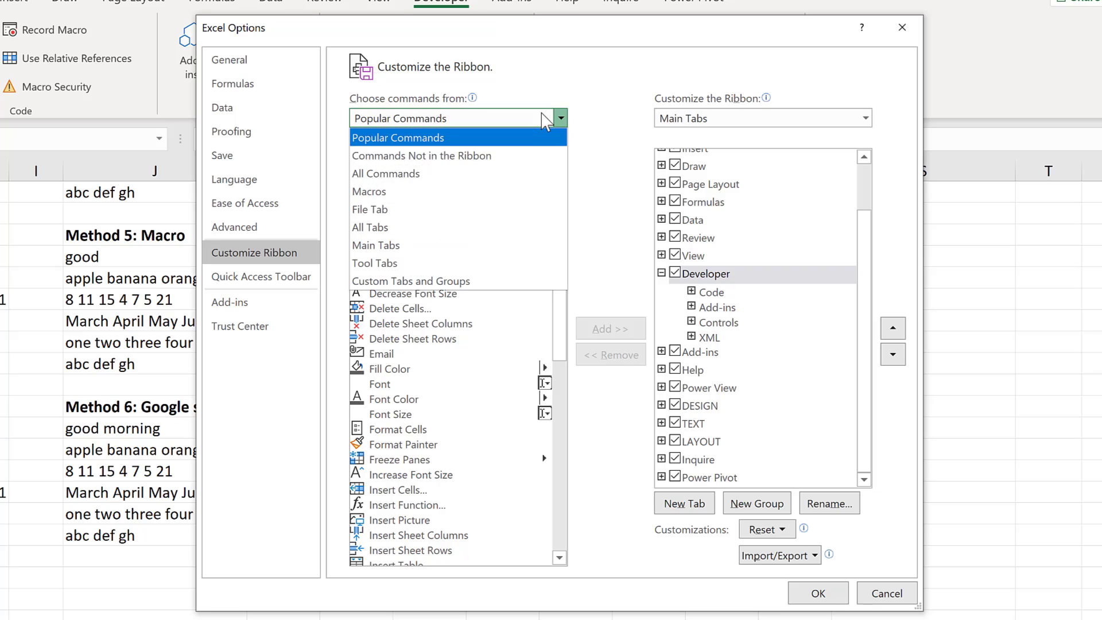
click(464, 195)
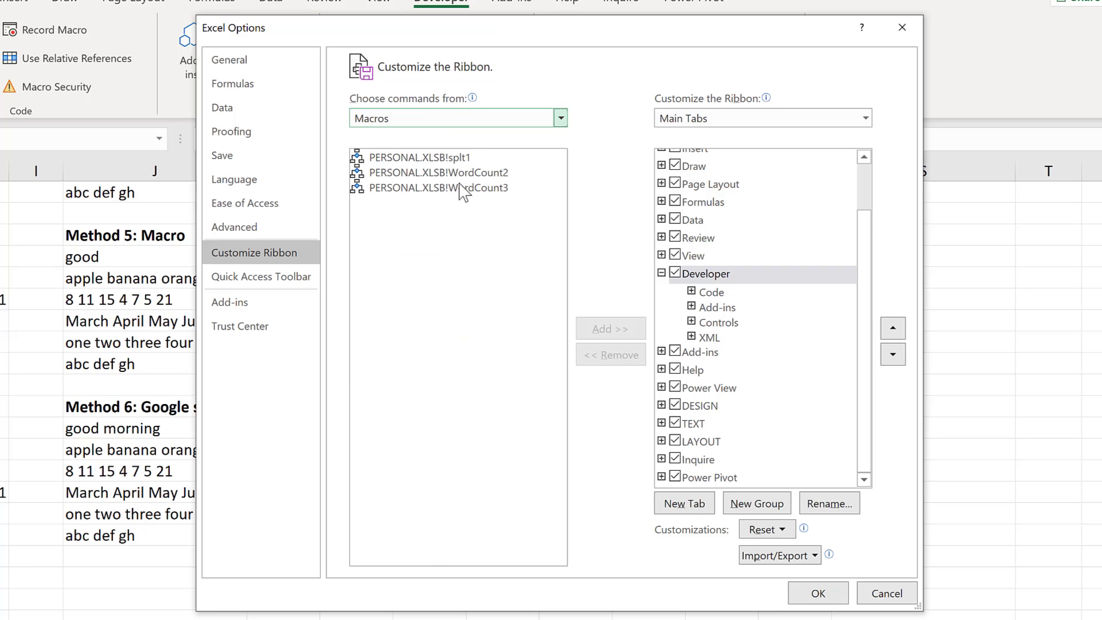
Add the PERSONAL.XLSB!splt1 macro to the Custom group of the Review ribbon tab and select the added entry
click(861, 167)
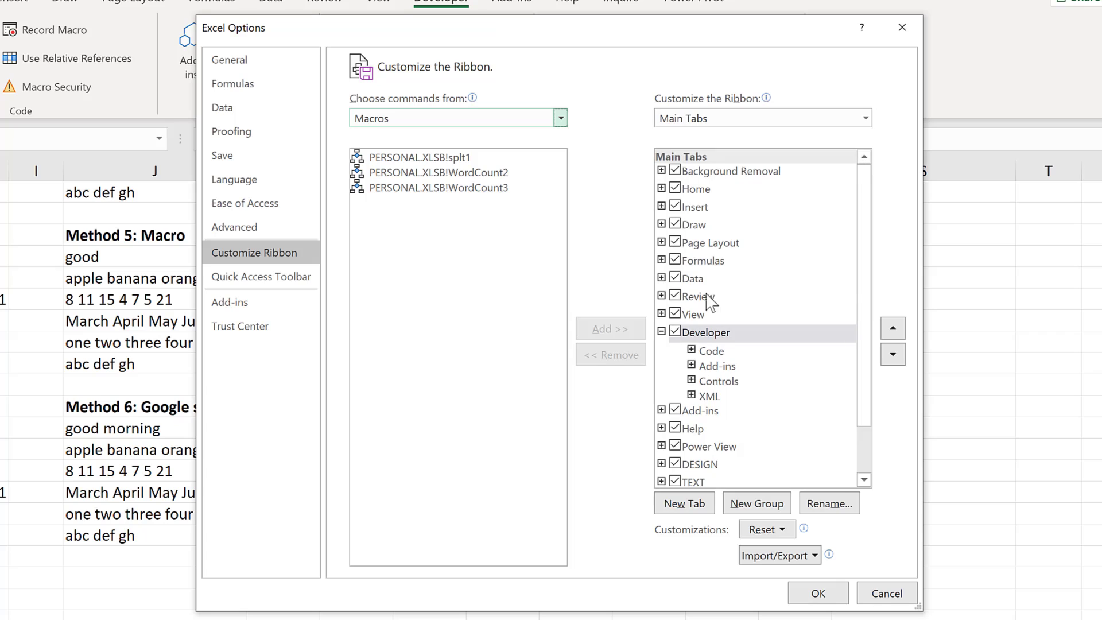
click(705, 296)
click(662, 296)
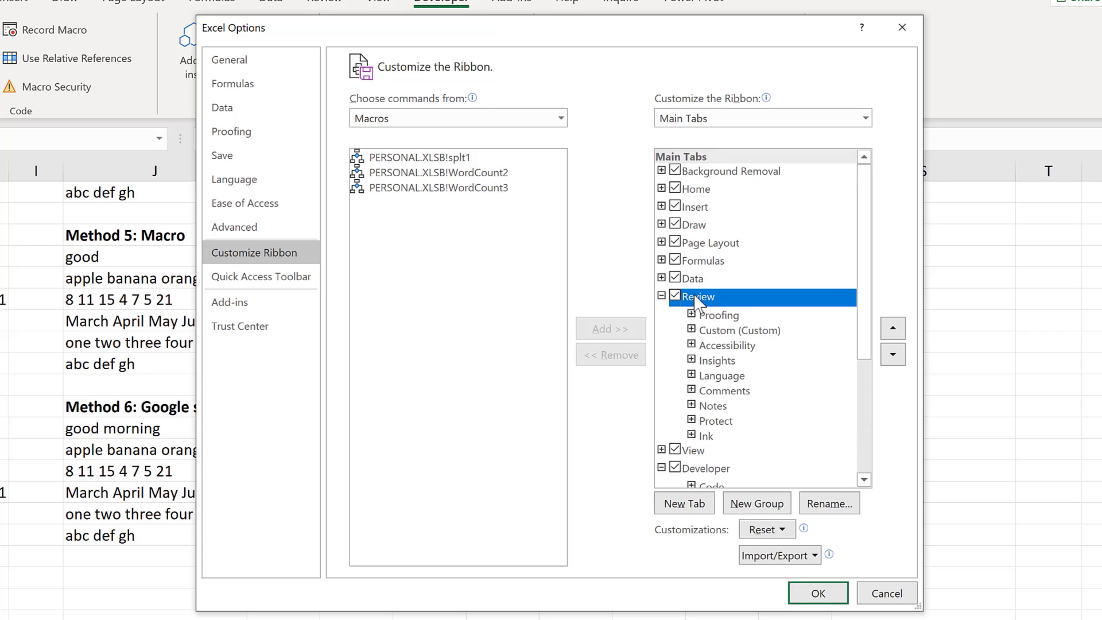
click(701, 331)
click(691, 329)
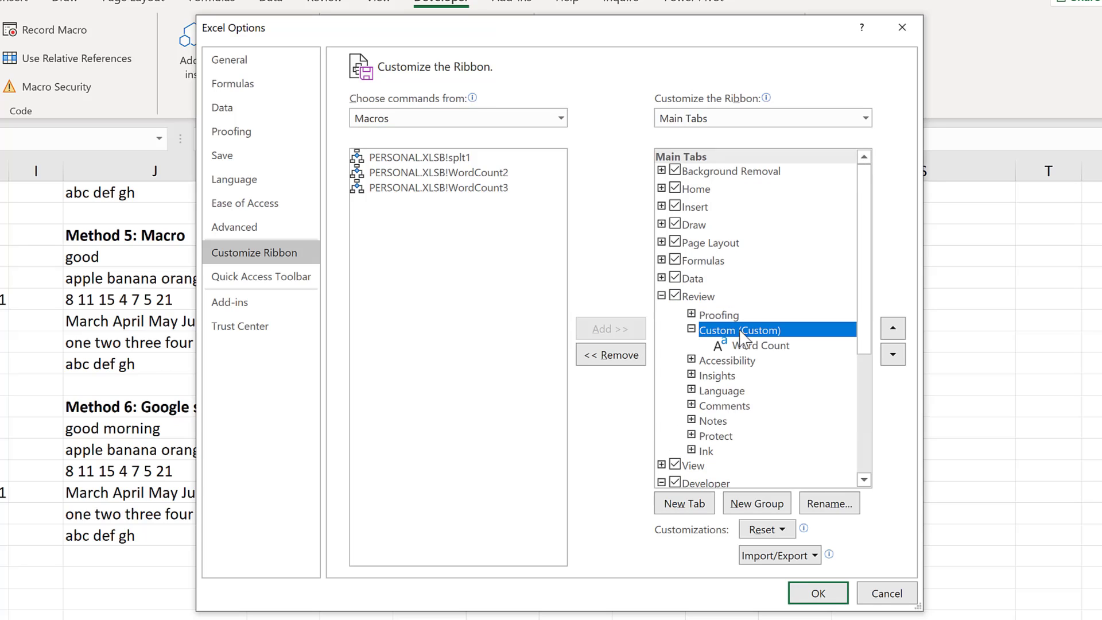
scroll(769, 335, down, 1)
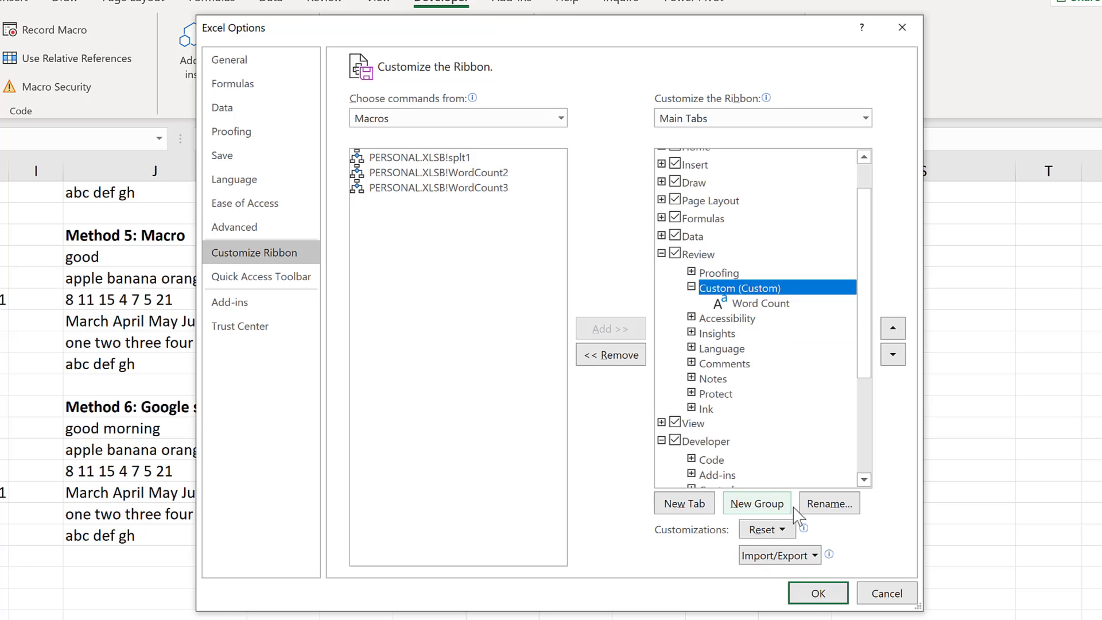
click(464, 159)
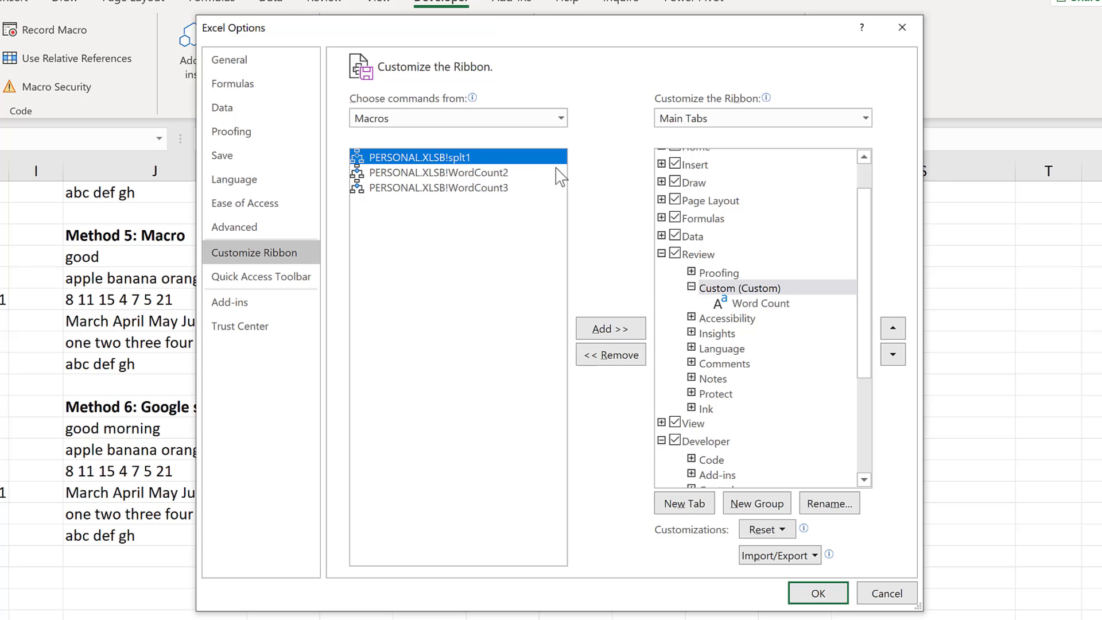
click(623, 329)
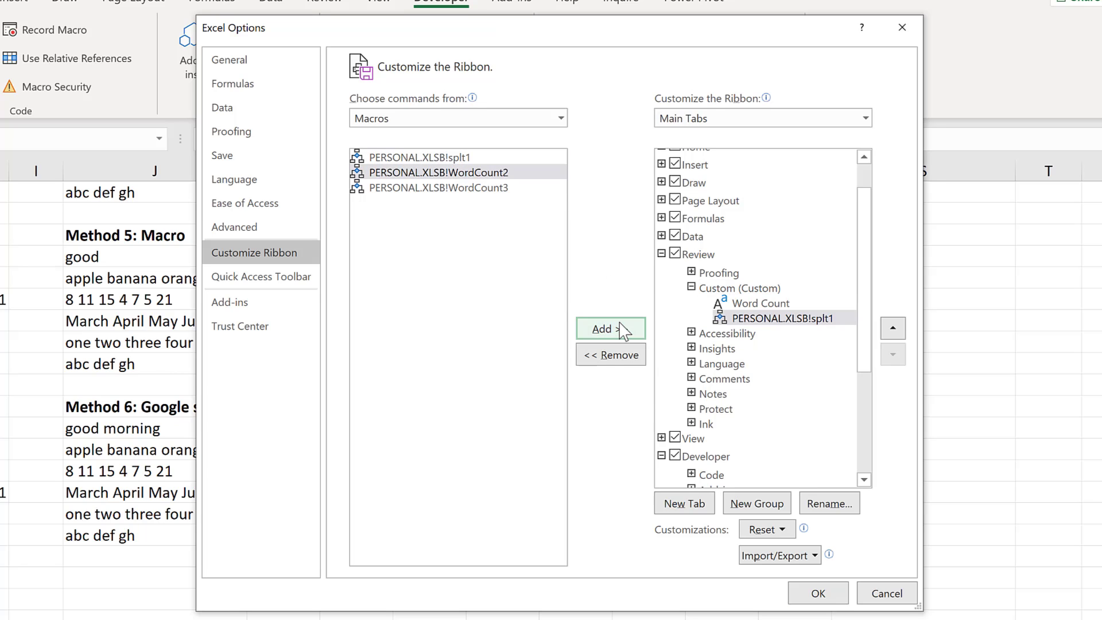
click(776, 320)
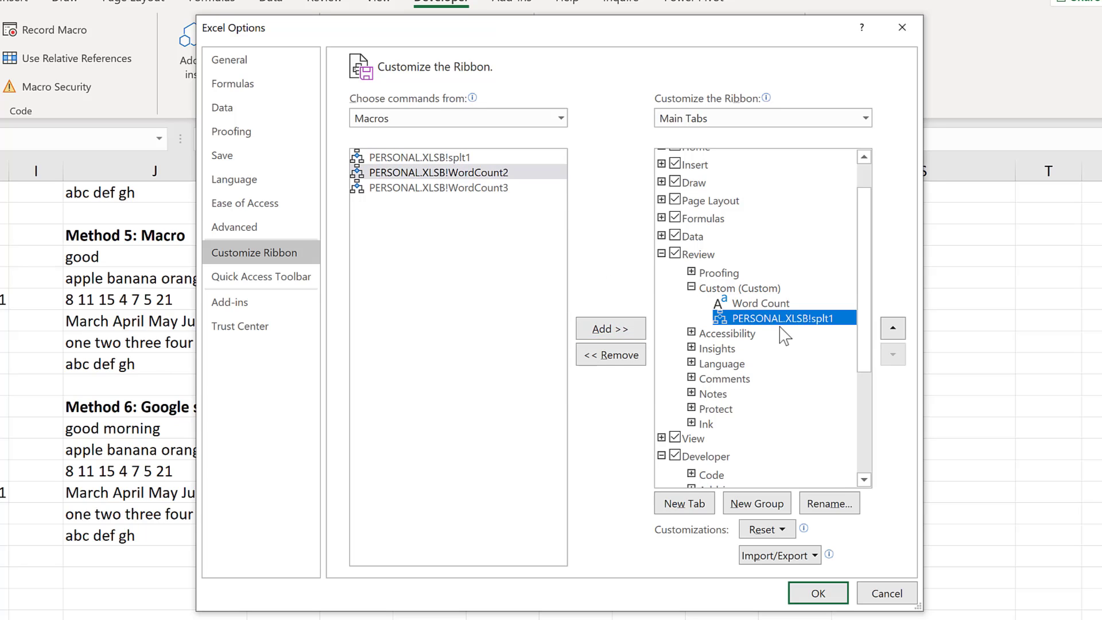
Rename the added splt1 macro entry to Split Text, give it the ABC split symbol and apply the ribbon customization
click(844, 505)
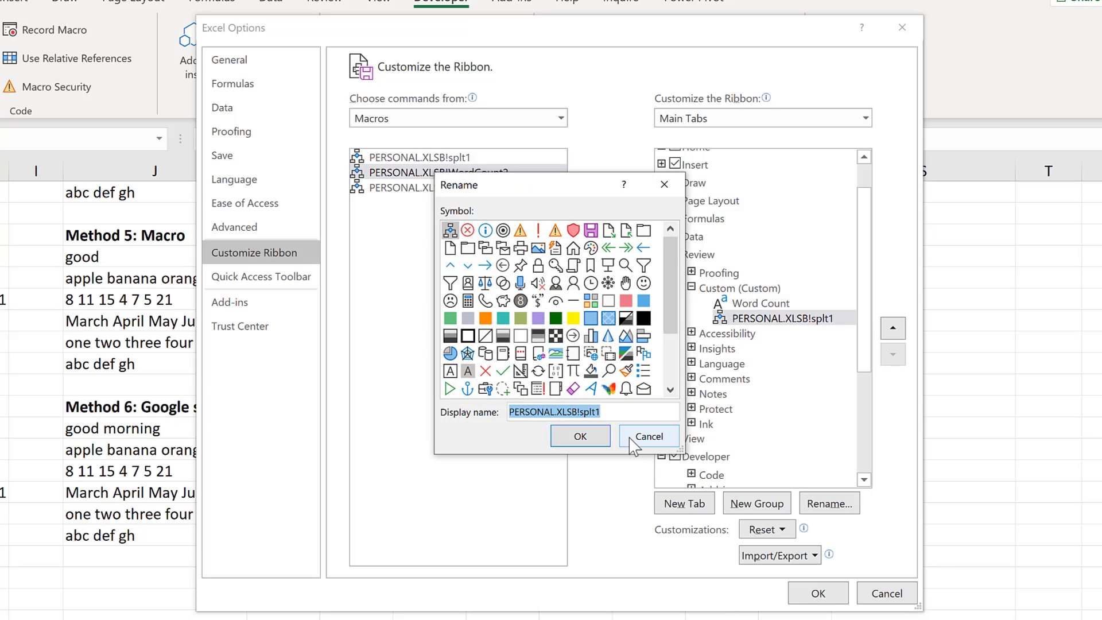
key(BackSpace)
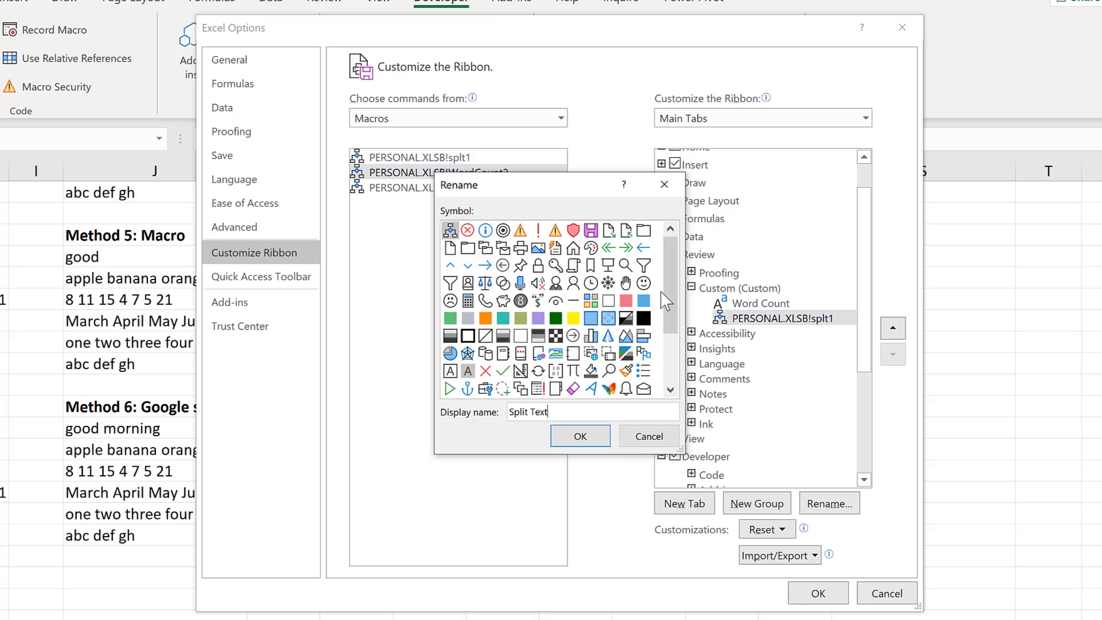
drag(665, 301, 669, 352)
click(643, 340)
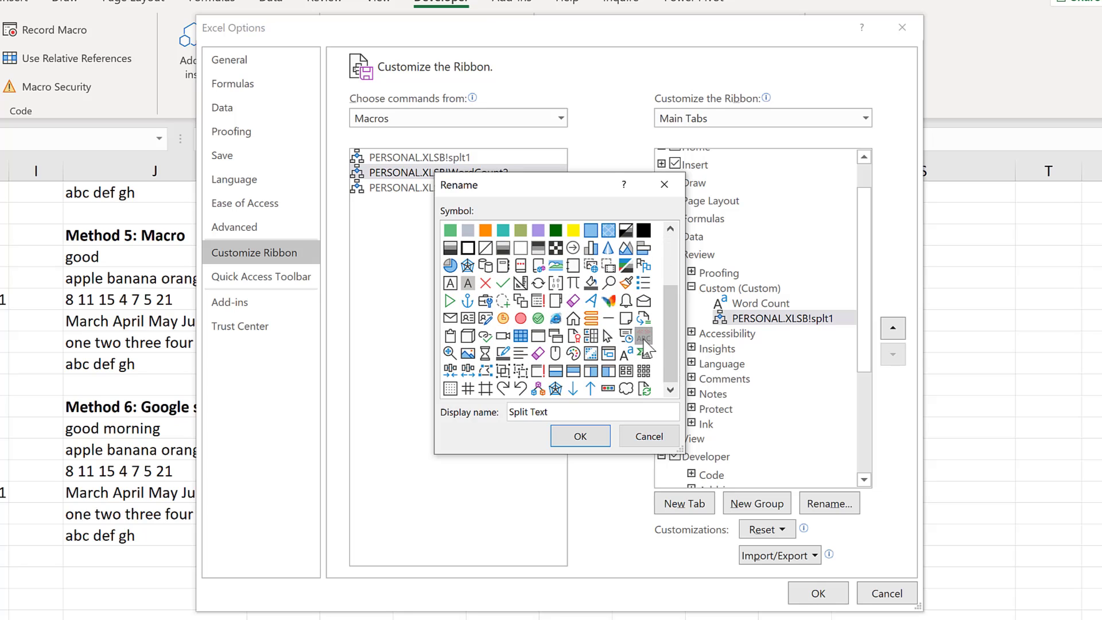
click(580, 436)
click(826, 592)
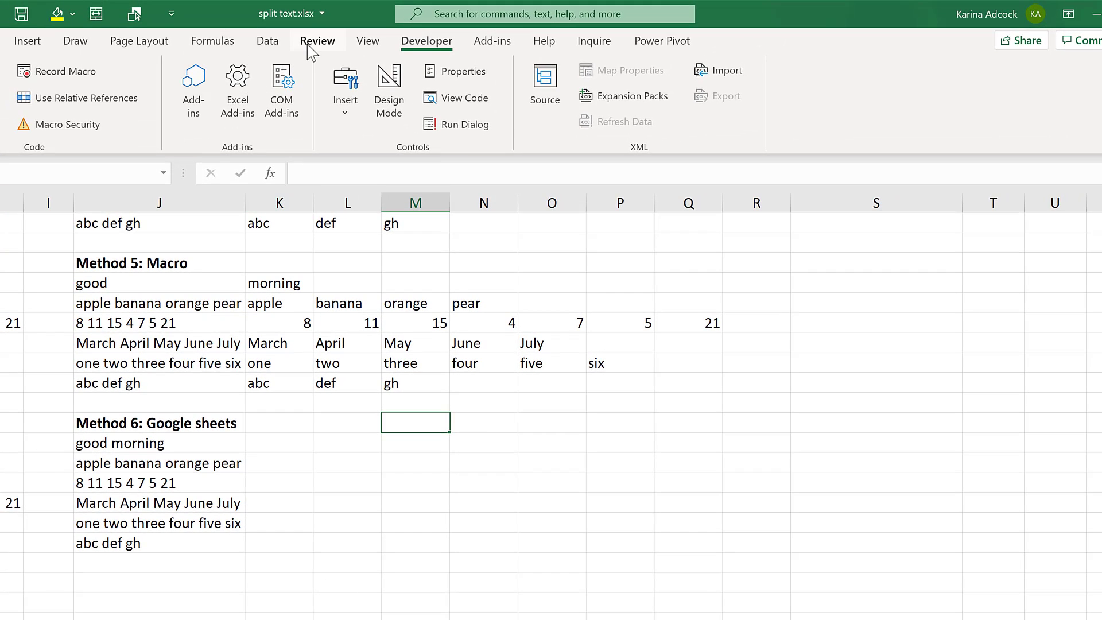
Display the Review ribbon's Custom group and enter the test text "cat dog" in cell R22
click(310, 46)
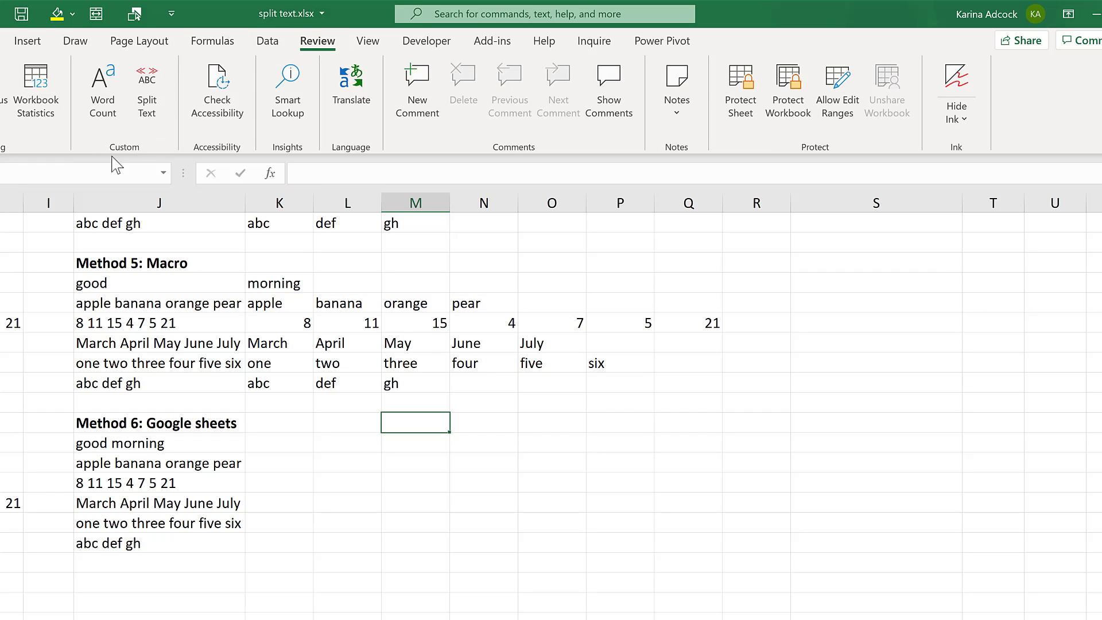
click(150, 86)
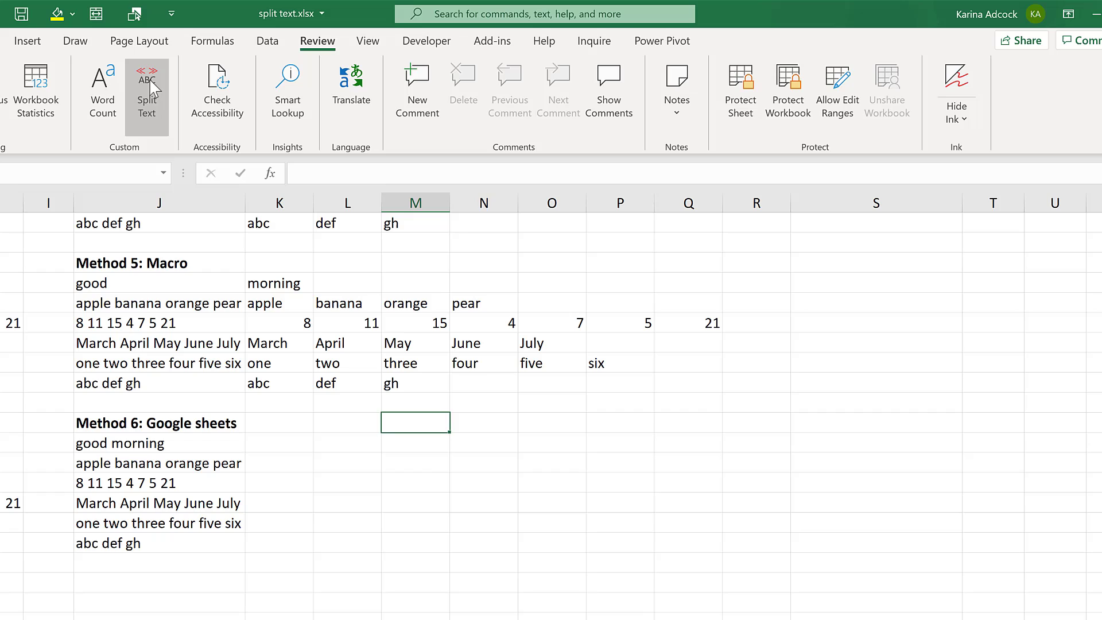
click(751, 464)
text(cat dog)
key(Return)
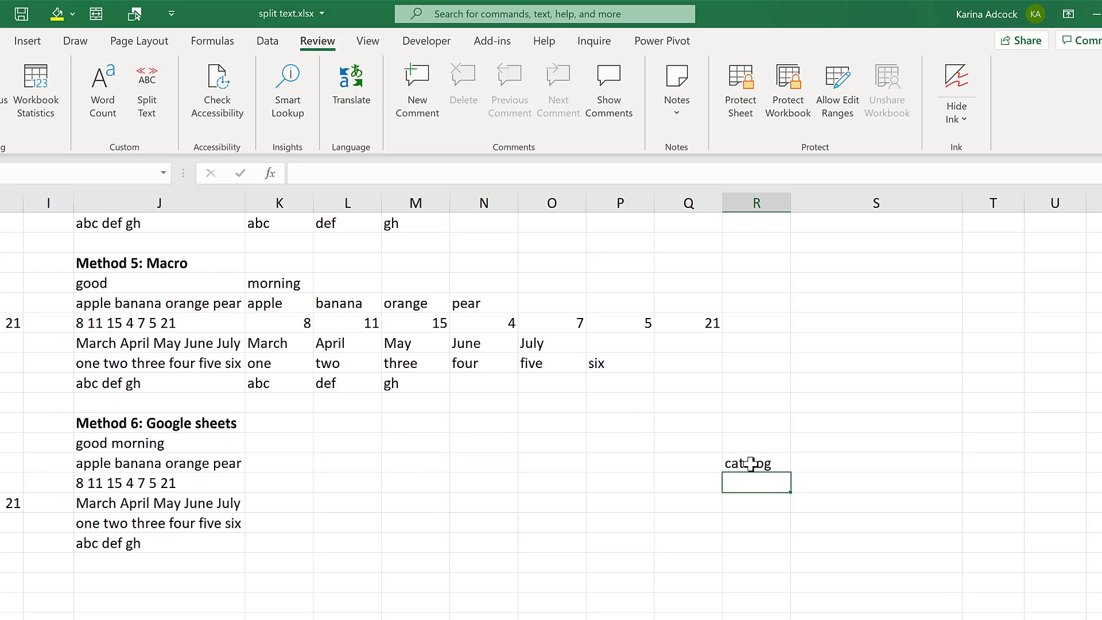
Run the Split Text ribbon macro on the "cat dog" cell and select the split values in S22:T22
click(746, 459)
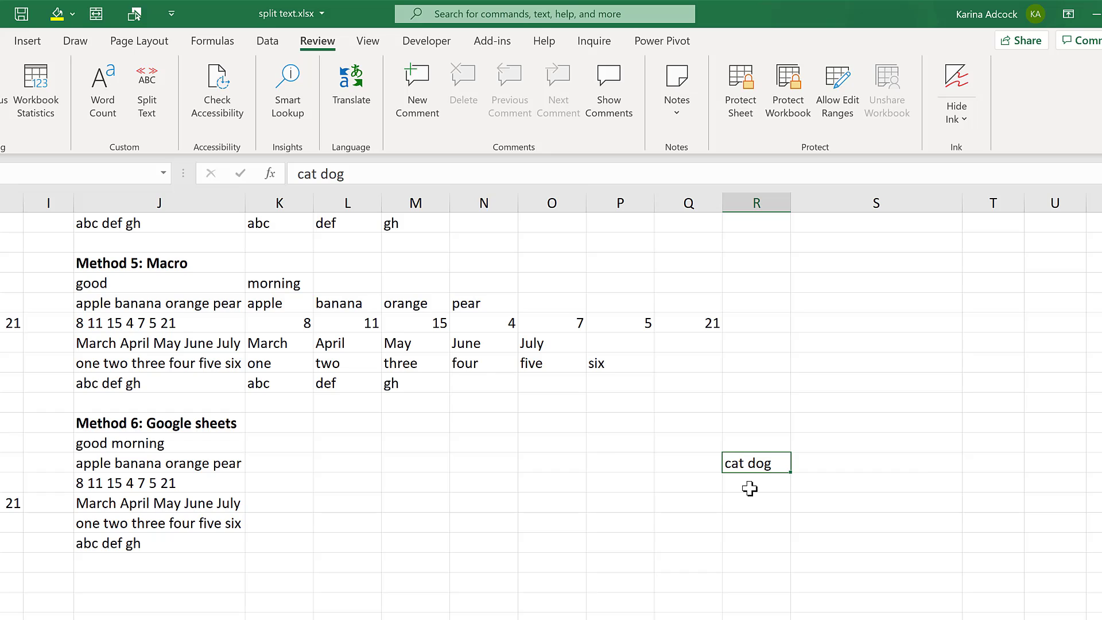
click(147, 92)
click(863, 474)
drag(844, 462, 976, 465)
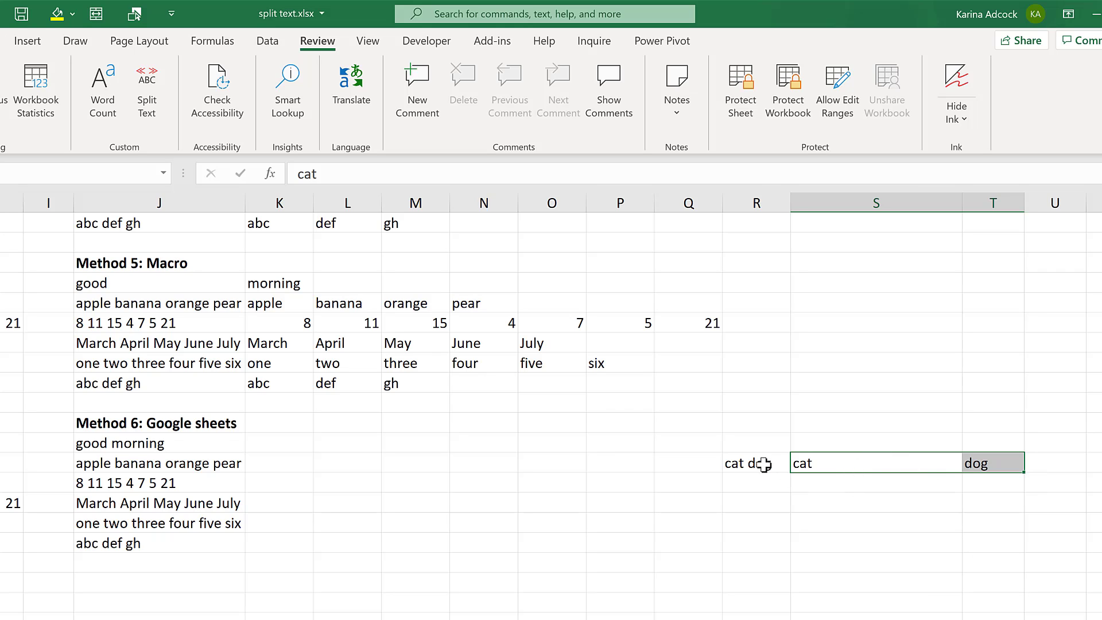
Clear the test text and its split values from R22:T22
drag(764, 464, 984, 465)
key(Delete)
click(591, 420)
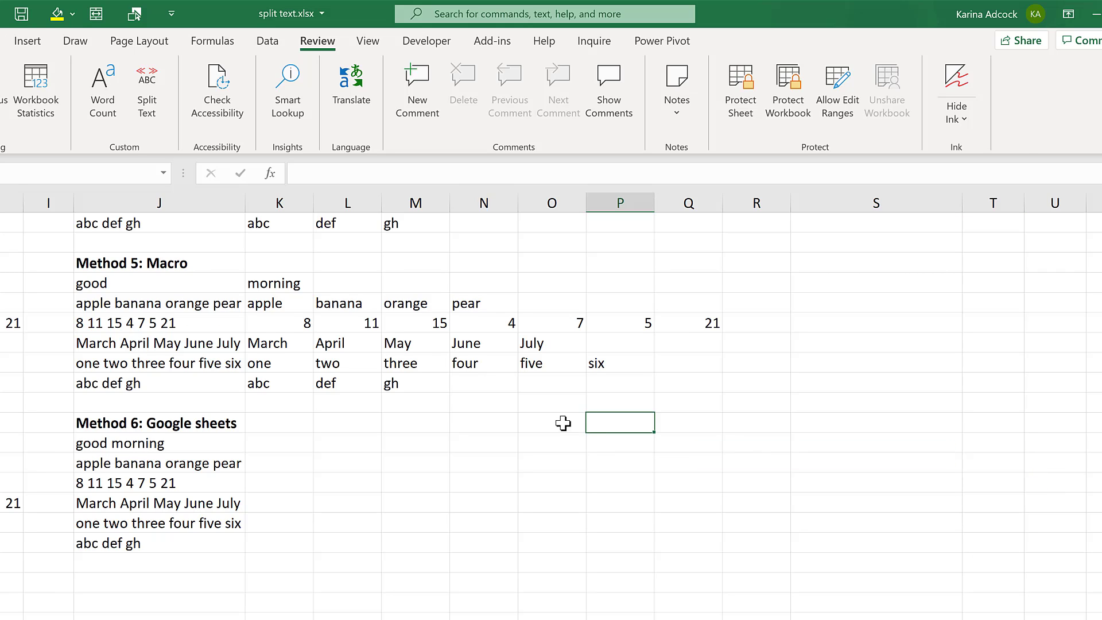
Select cell K21 beside the Method 6 texts and switch to the split formula spreadsheet in Google Sheets
scroll(563, 423, down, 1)
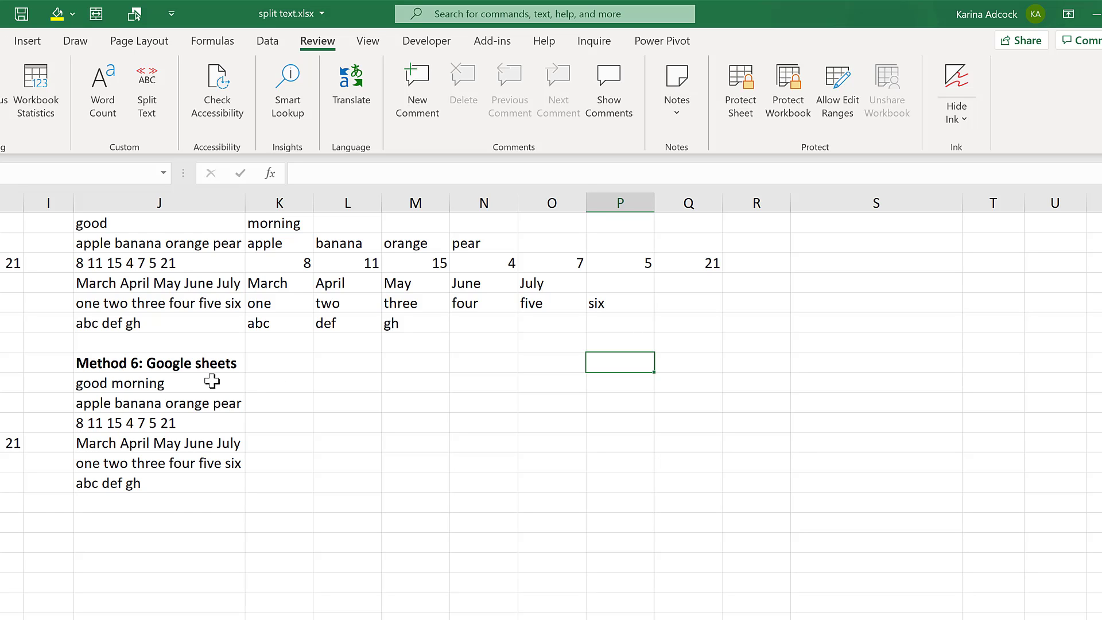
click(271, 381)
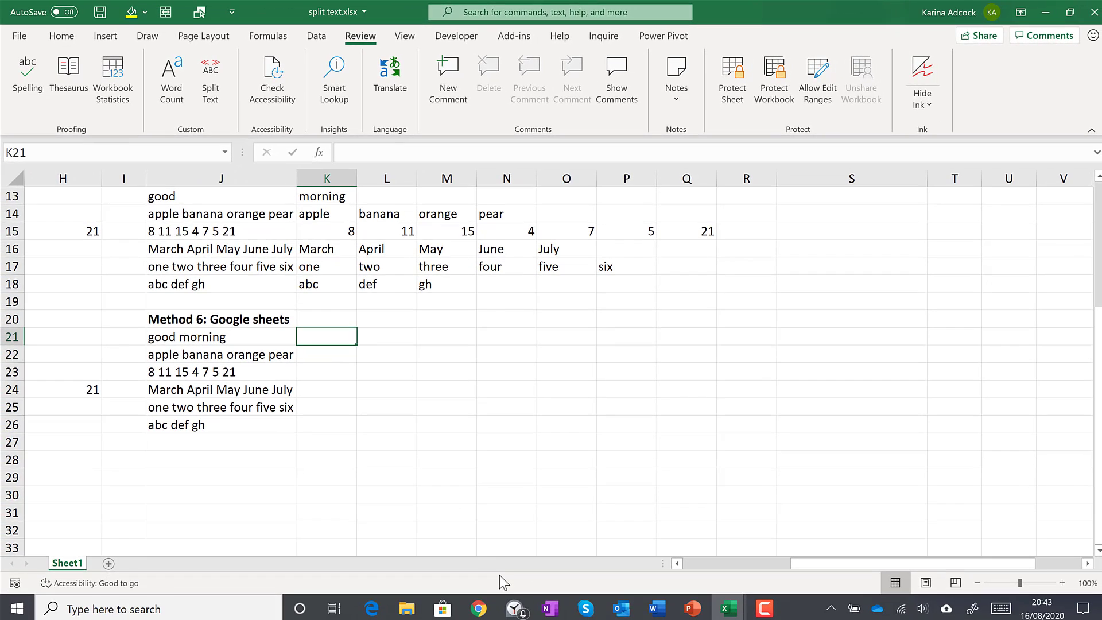
click(479, 608)
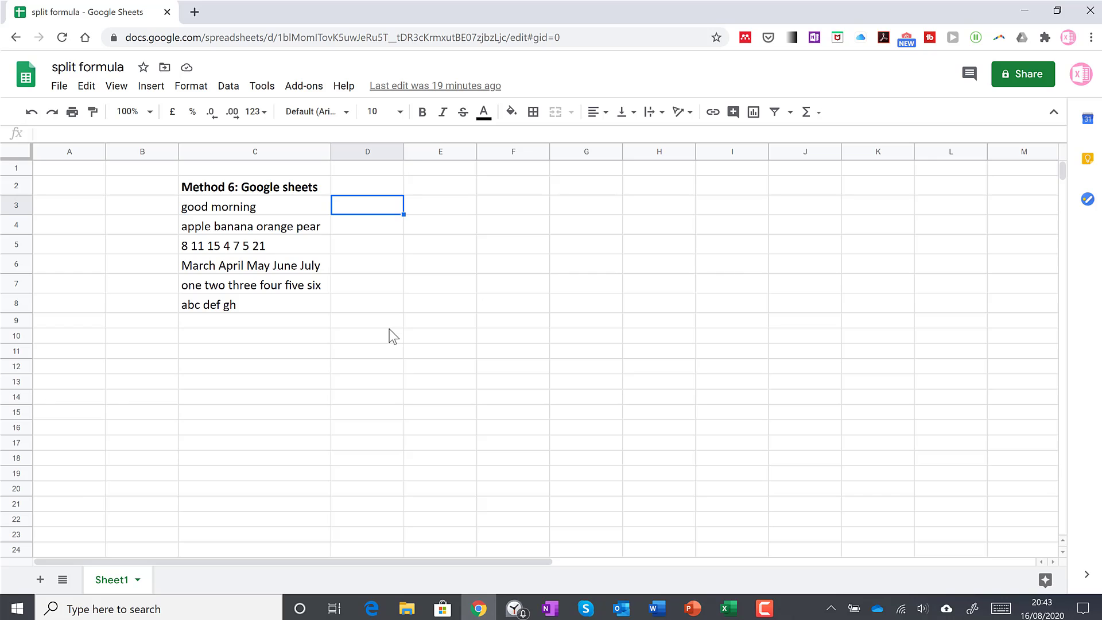
Enter the formula =SPLIT(C3," ") in cell D3 to split the text at its spaces
text(=)
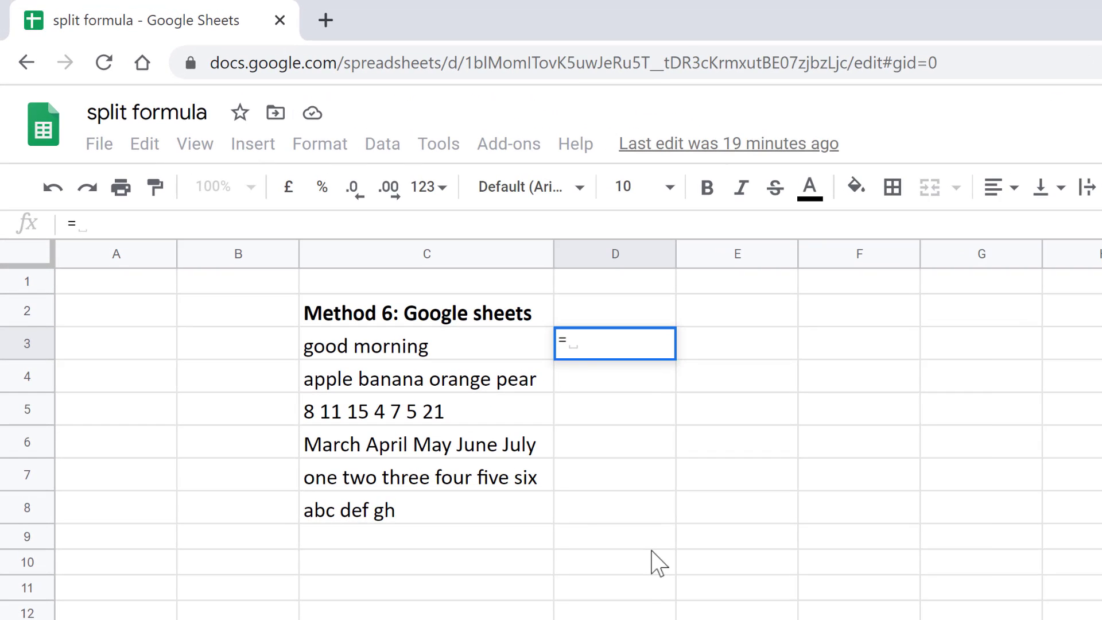
text(split)
key(Tab)
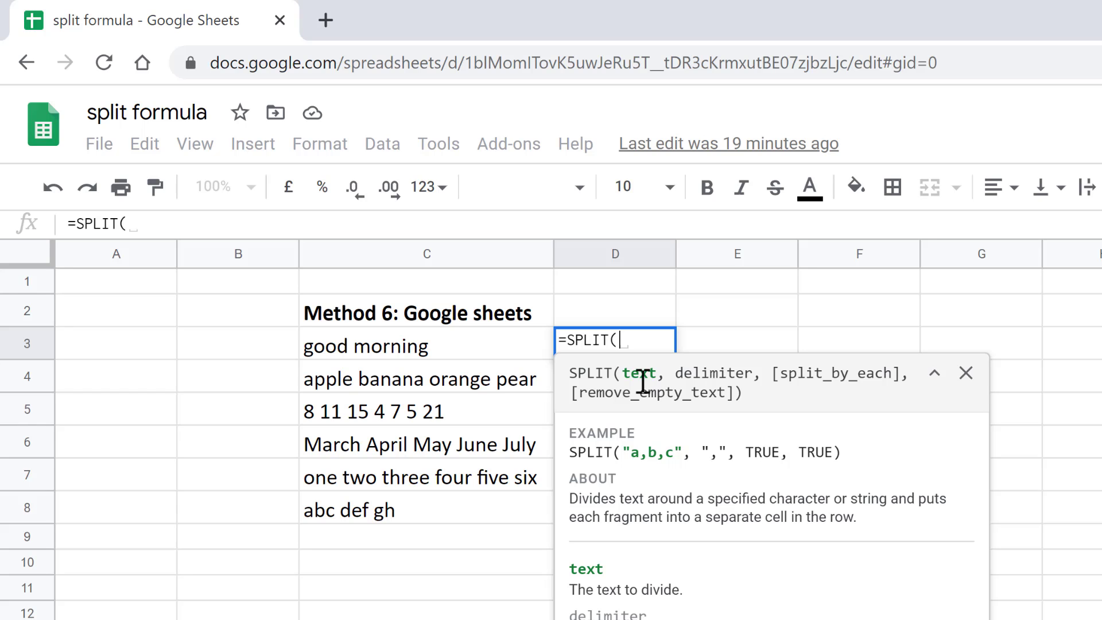
click(483, 343)
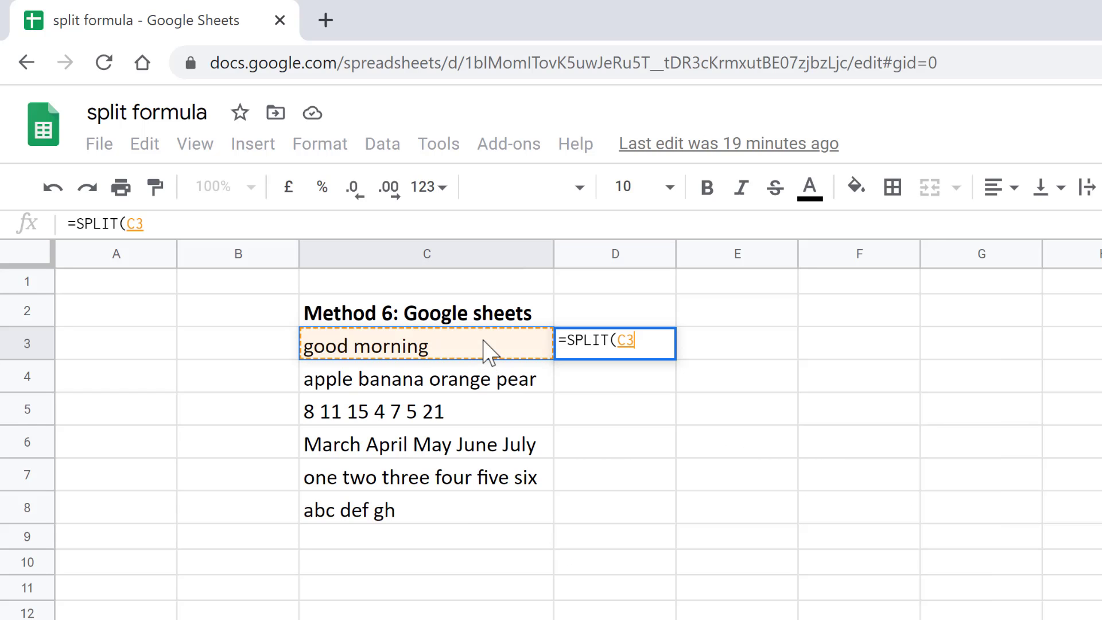
text(,)
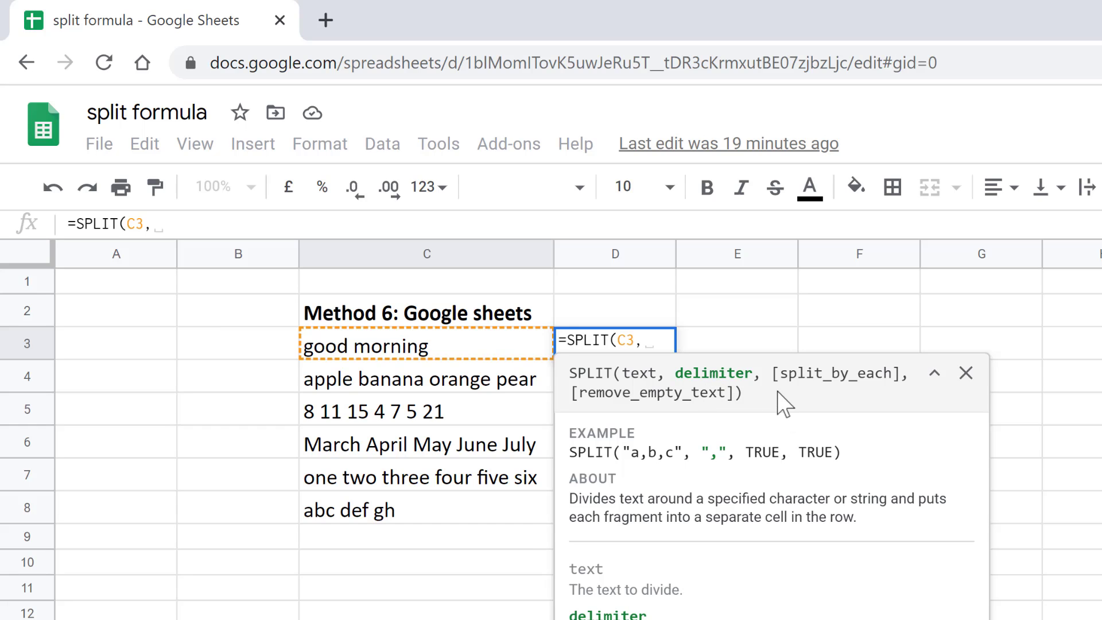
text(" ")
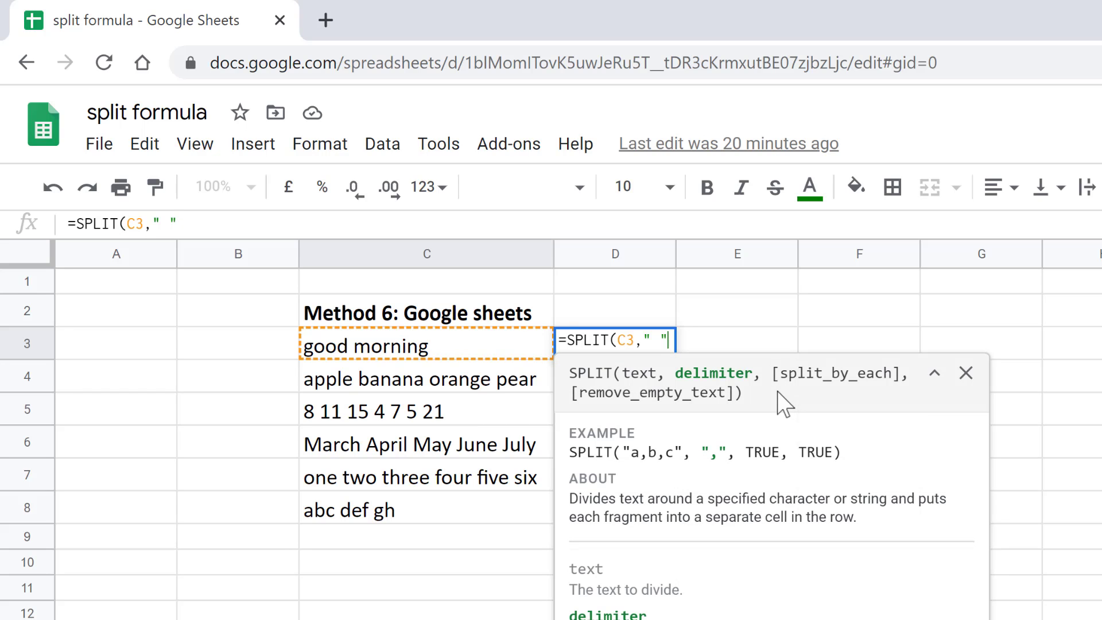
text())
key(Return)
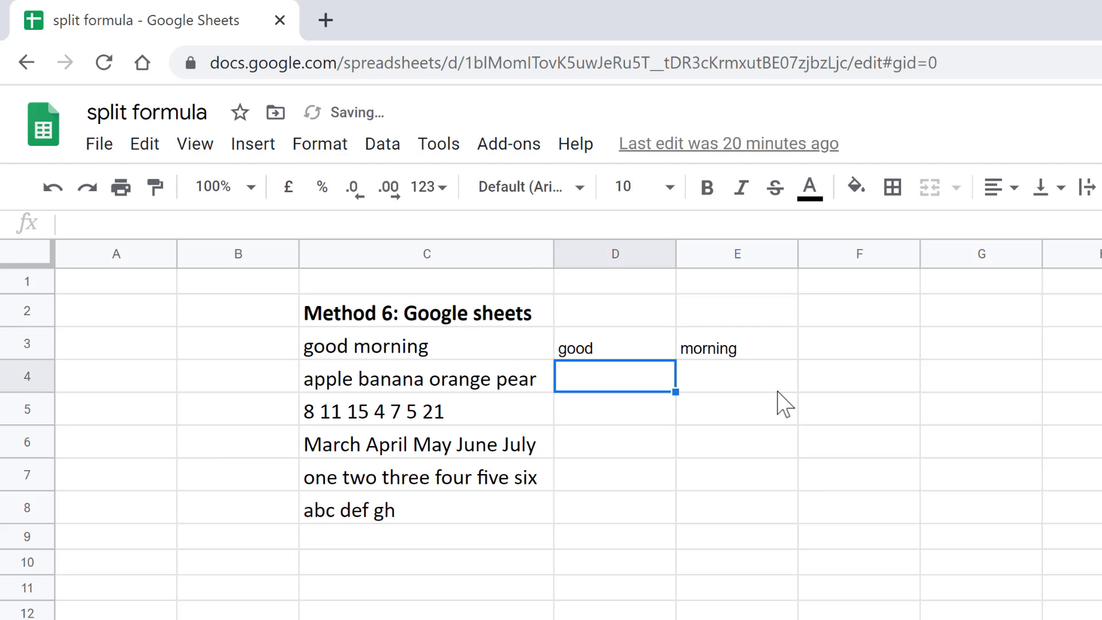
Fill the SPLIT formula from D3 down to D8
click(659, 345)
drag(671, 359, 659, 517)
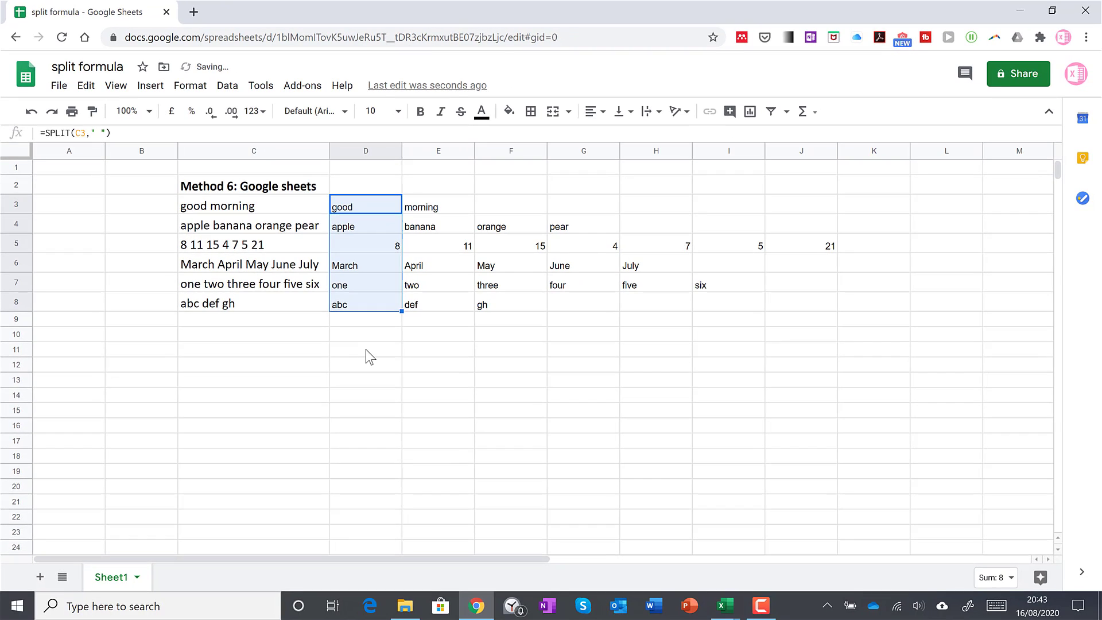
click(611, 582)
Copy the split results in D3:J8 and paste them into the Excel worksheet starting at K21
drag(378, 211, 794, 304)
right_click(612, 254)
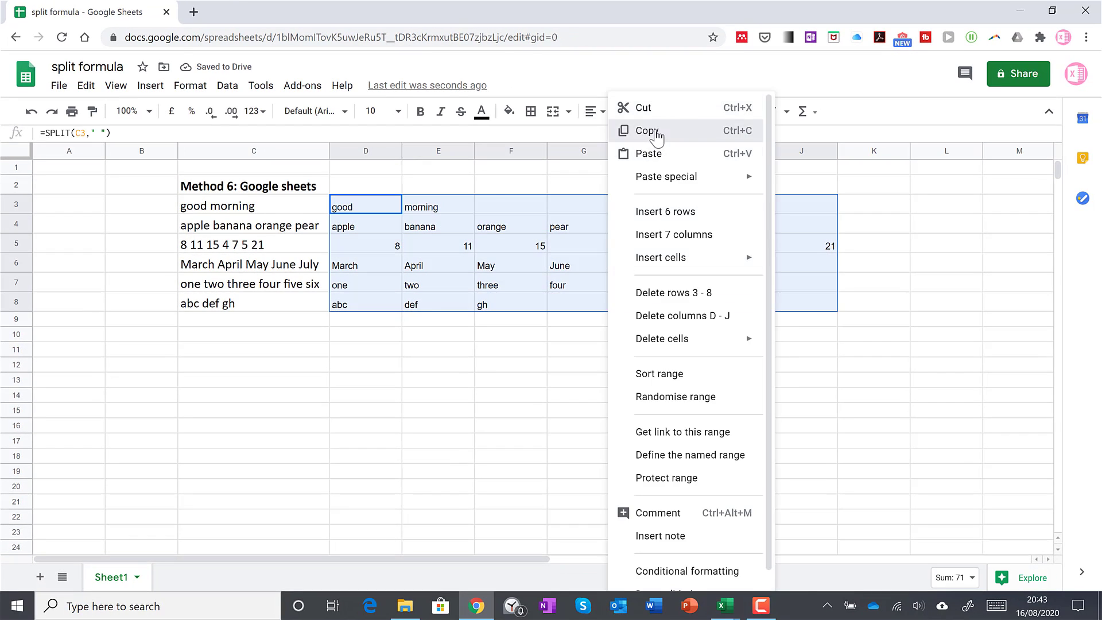
click(630, 120)
click(724, 606)
key(ctrl+v)
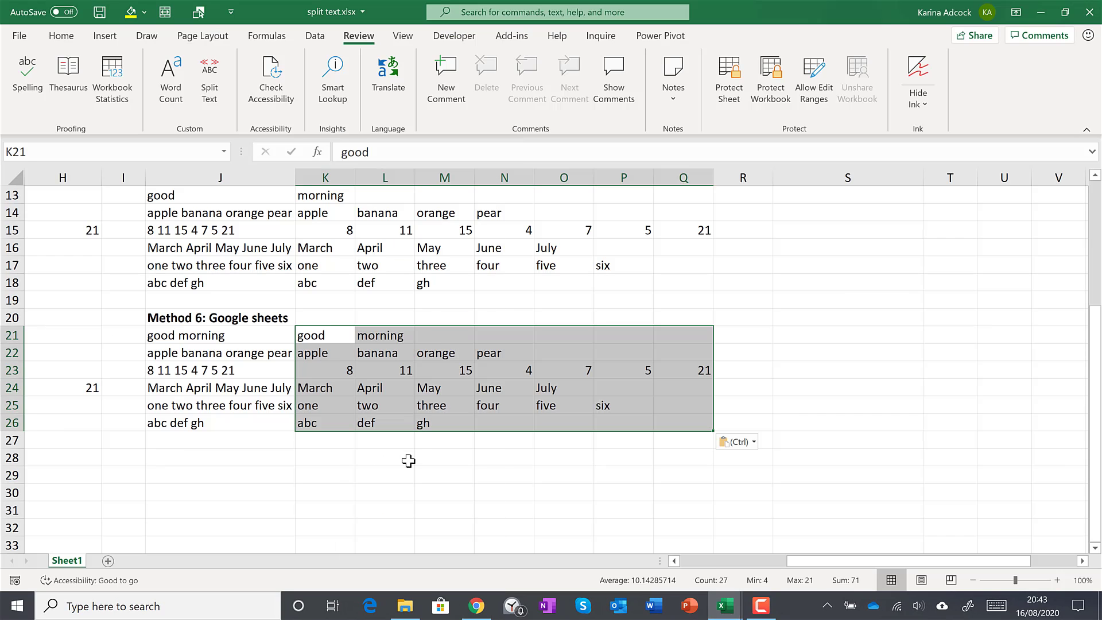
click(405, 457)
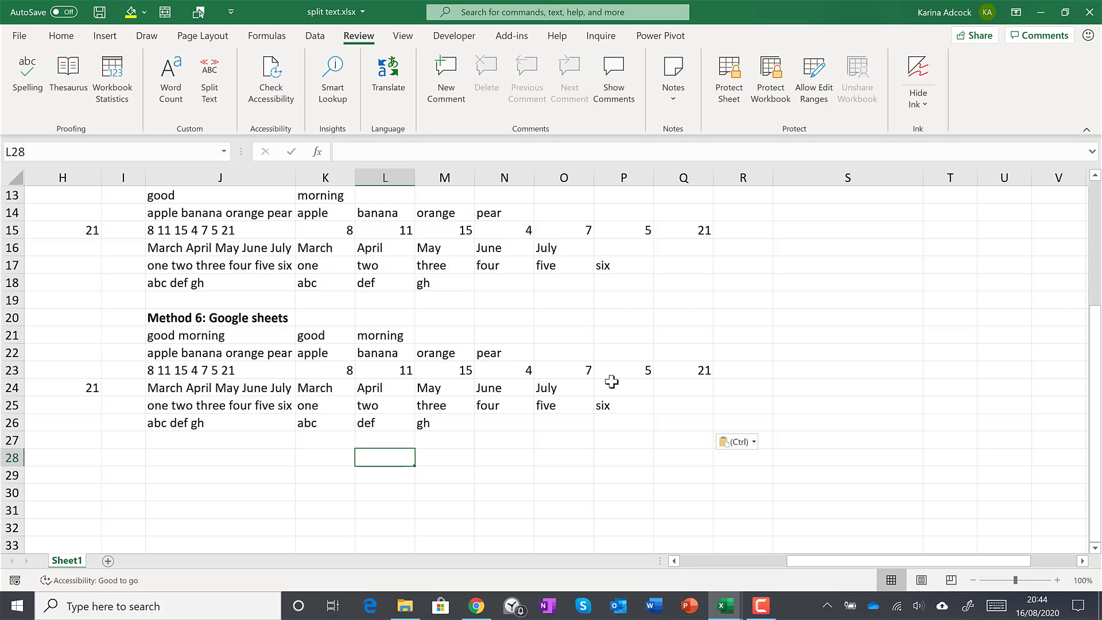
Select cell T3 beside the first text of the Method 7: UDF section
scroll(732, 370, up, 4)
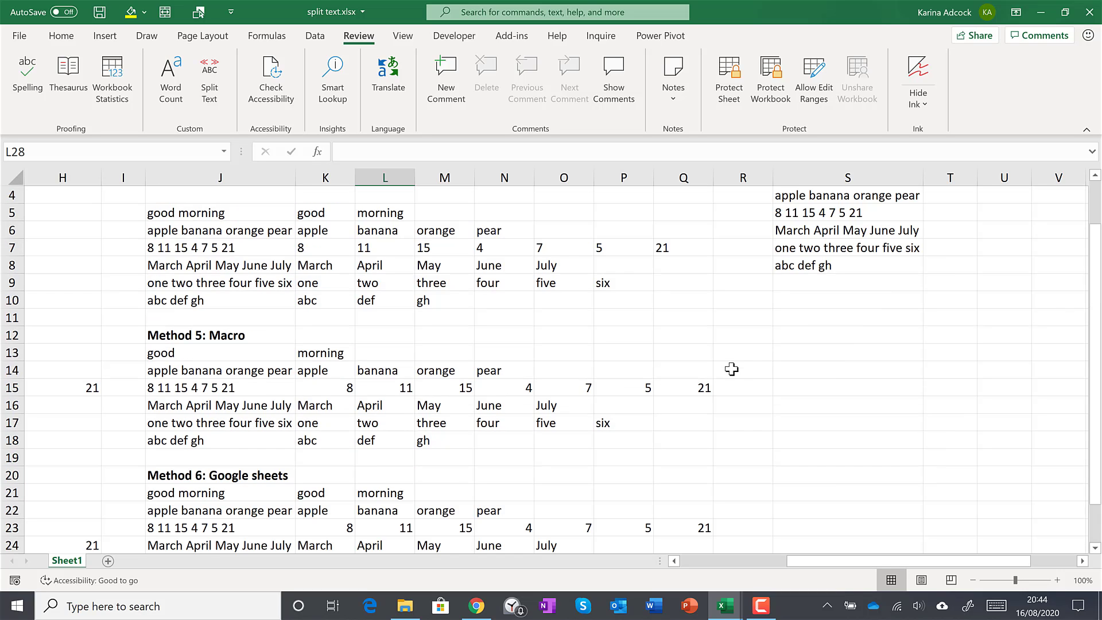
drag(839, 559, 886, 557)
click(672, 238)
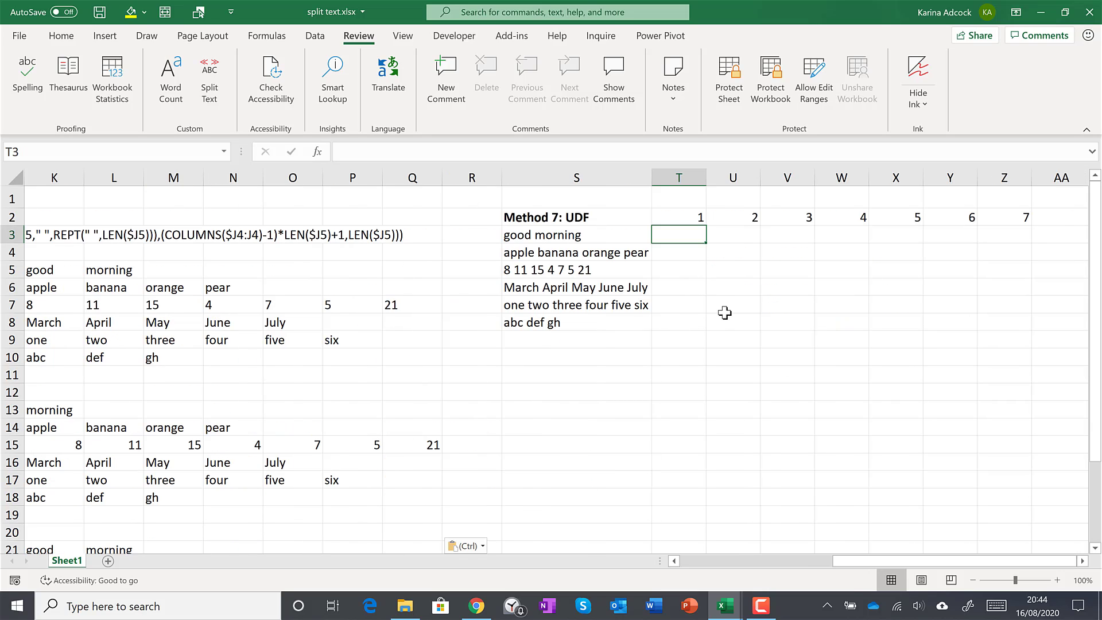
Switch to the Visual Basic editor and insert a new module in the split text.xlsx project
click(728, 604)
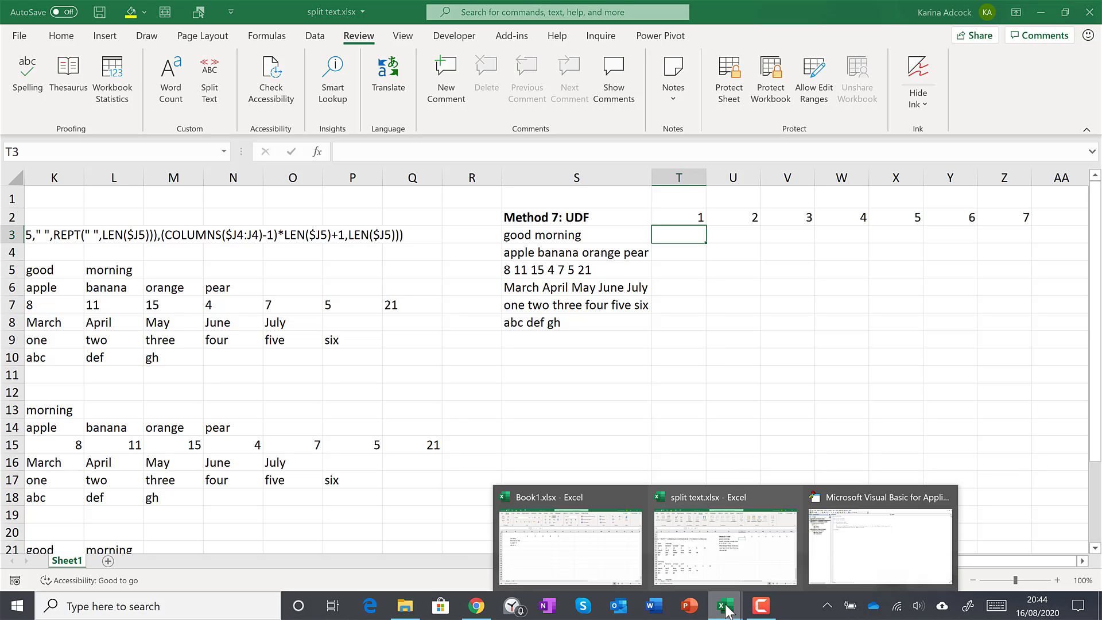
click(898, 539)
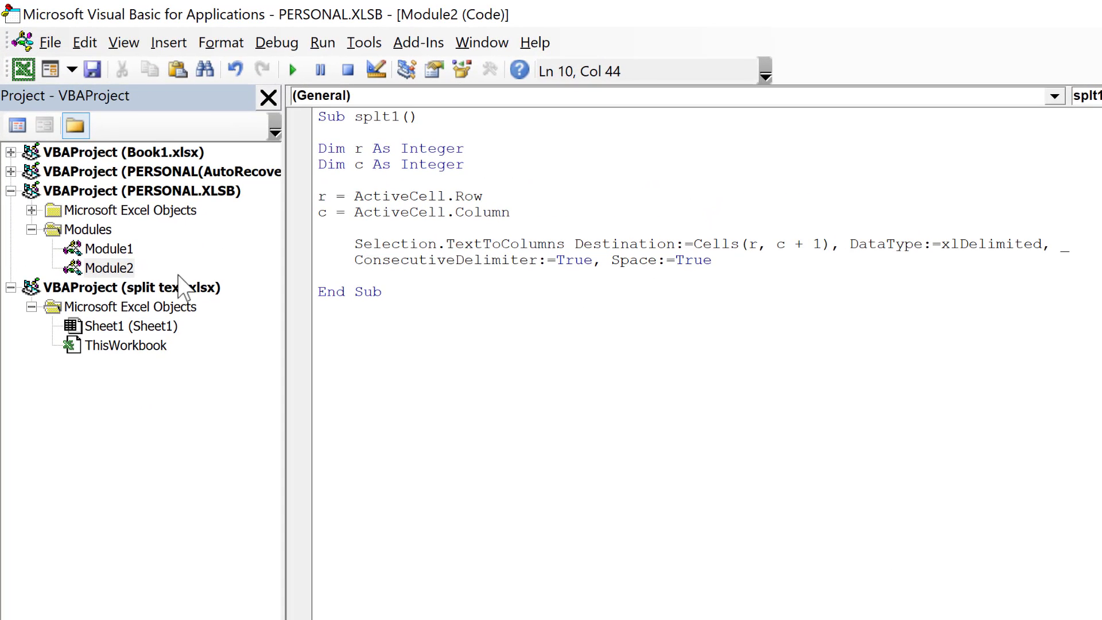
click(201, 288)
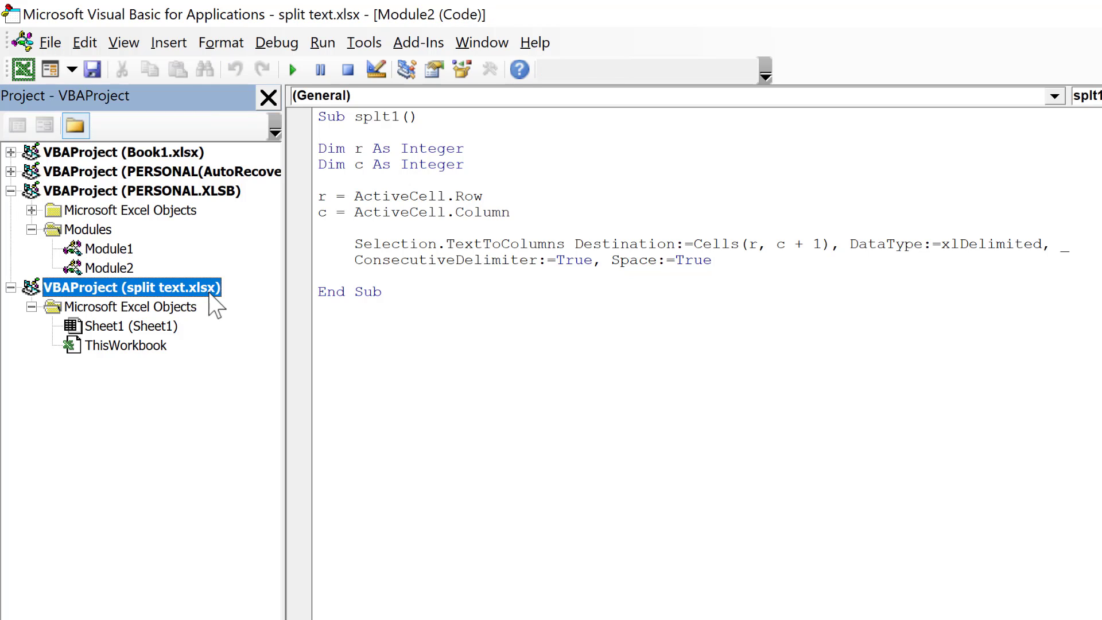
click(169, 43)
click(119, 121)
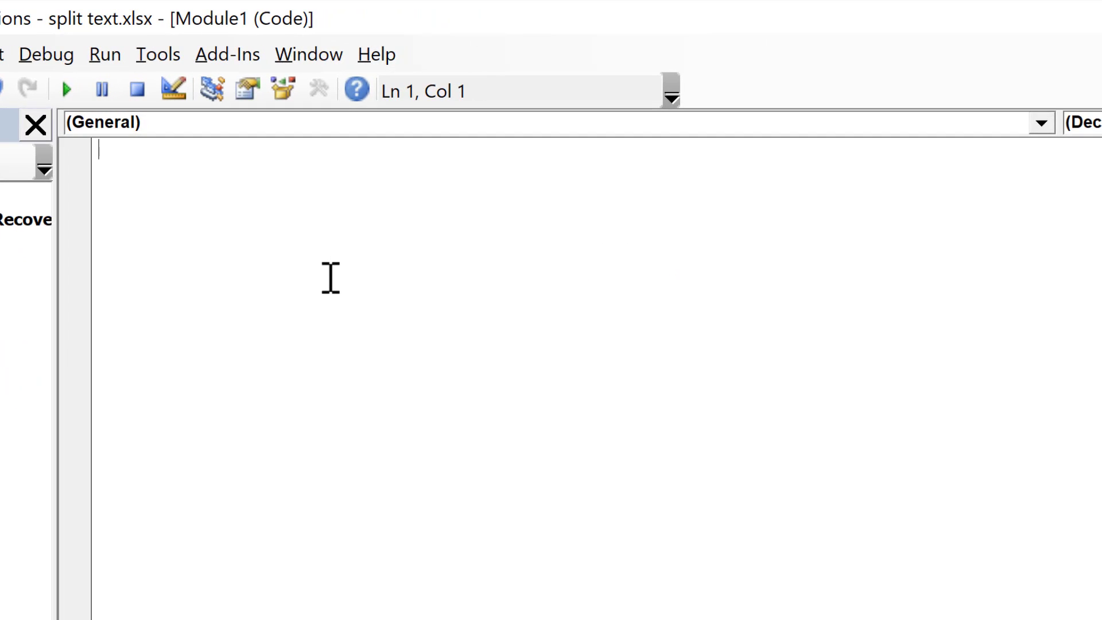
Begin the declaration of a function named splt with an argument list in parentheses
text(Function split)
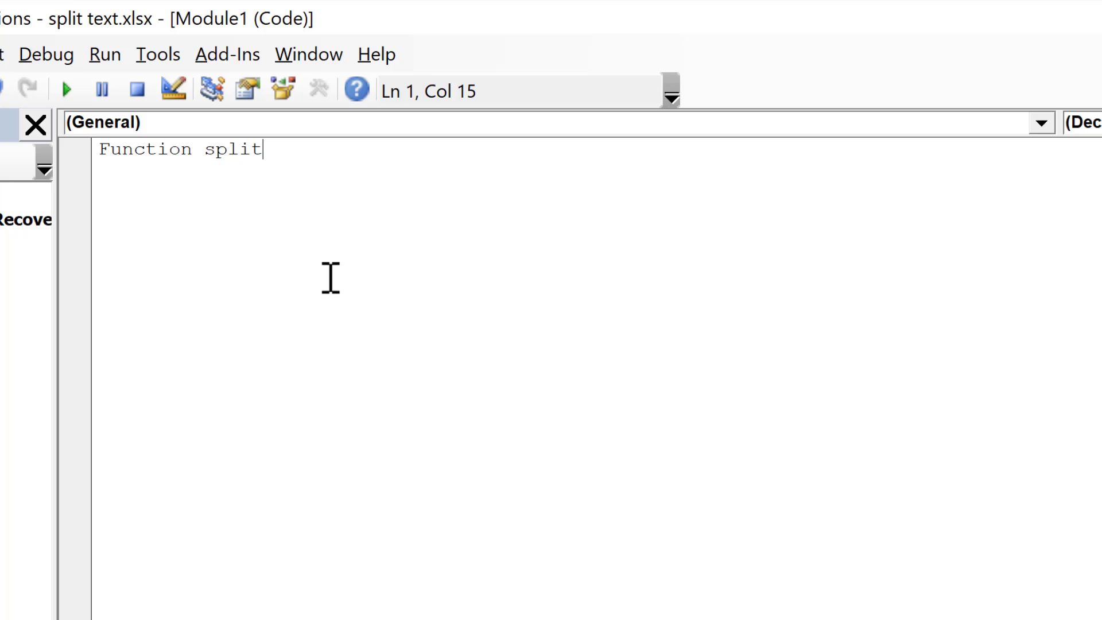
key(BackSpace)
key(BackSpace)
text(T)
key(BackSpace)
text(t())
key(Left)
Complete the splt function declaration with the arguments rng As Range and dlim As String
text(rng as range)
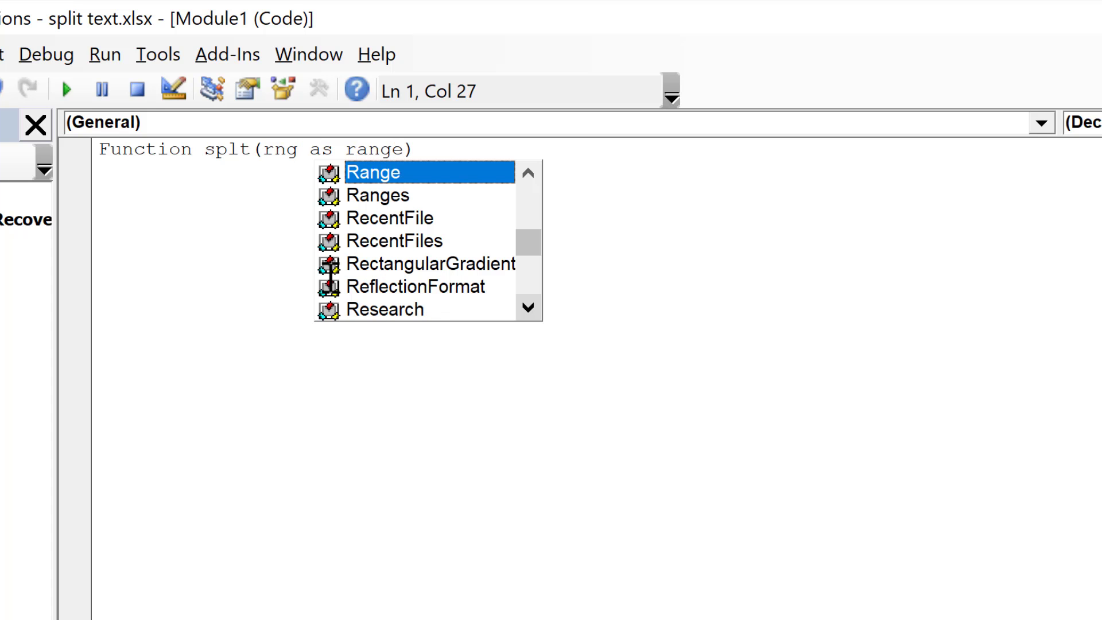
text(, dl)
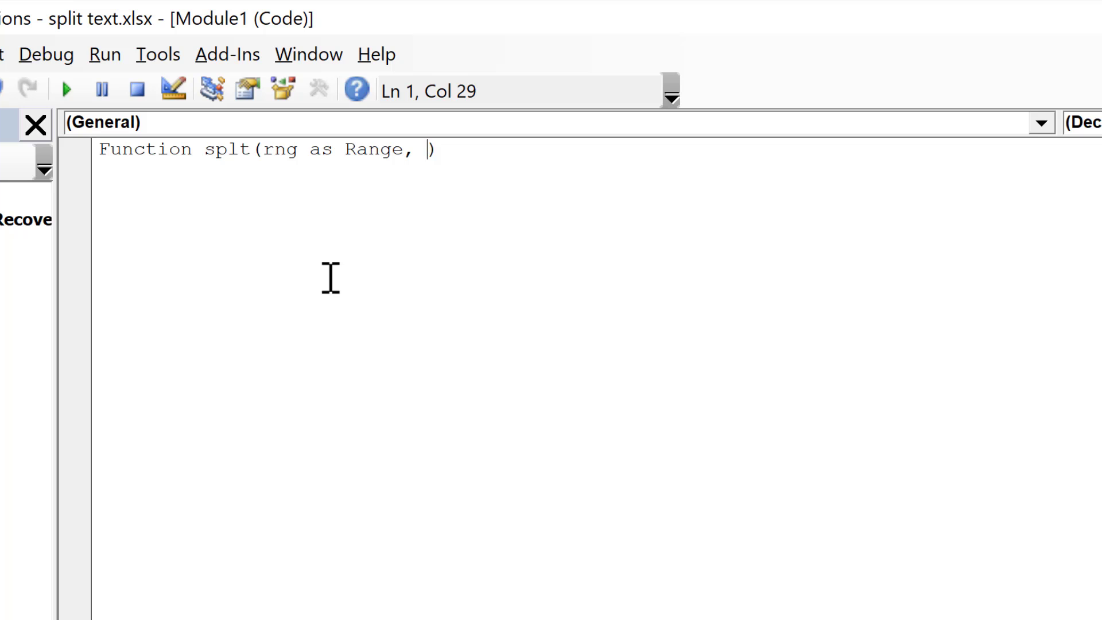
text(im as)
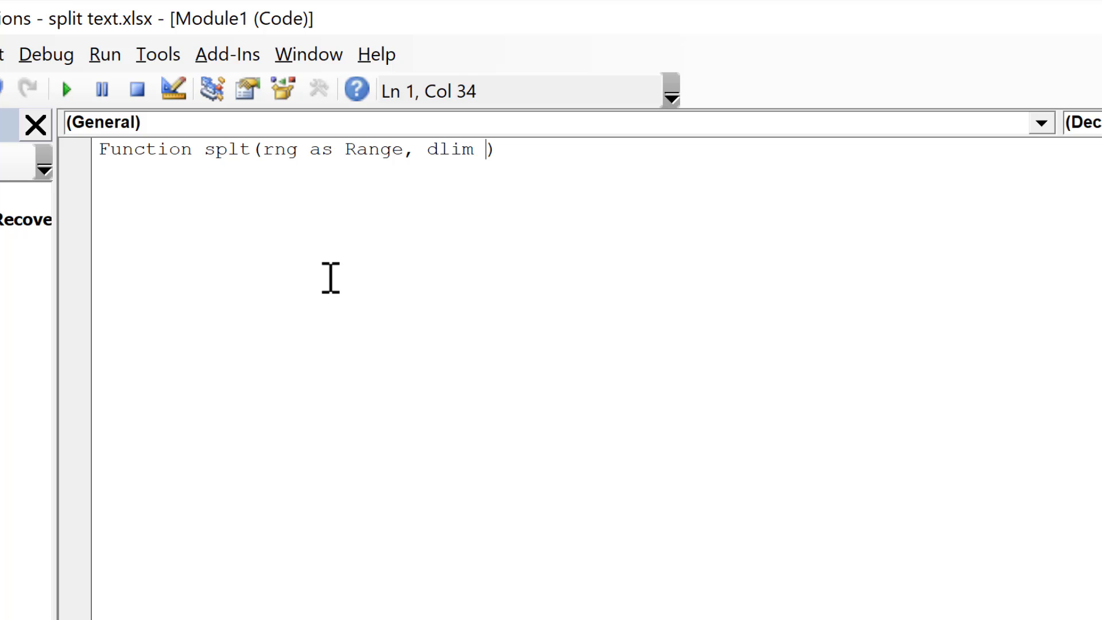
text( str)
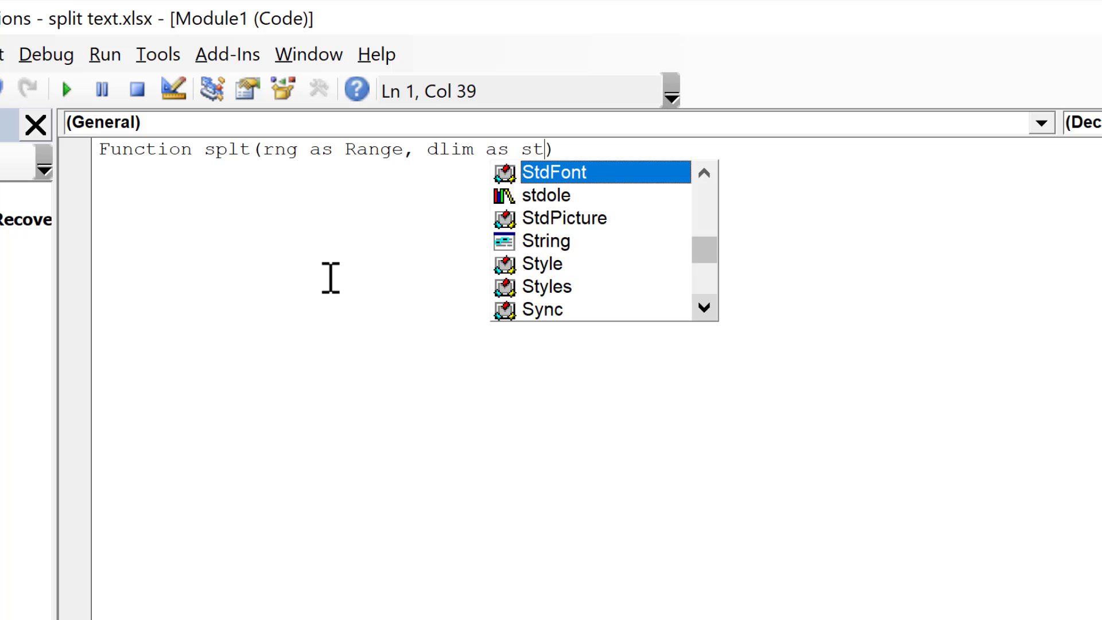
text(ing)
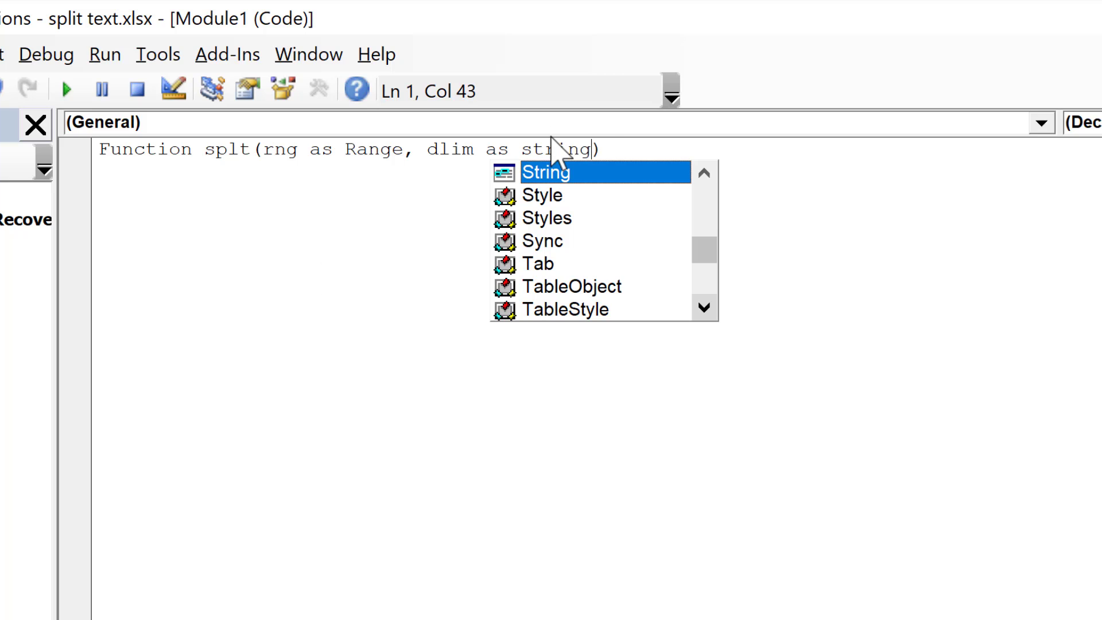
click(615, 151)
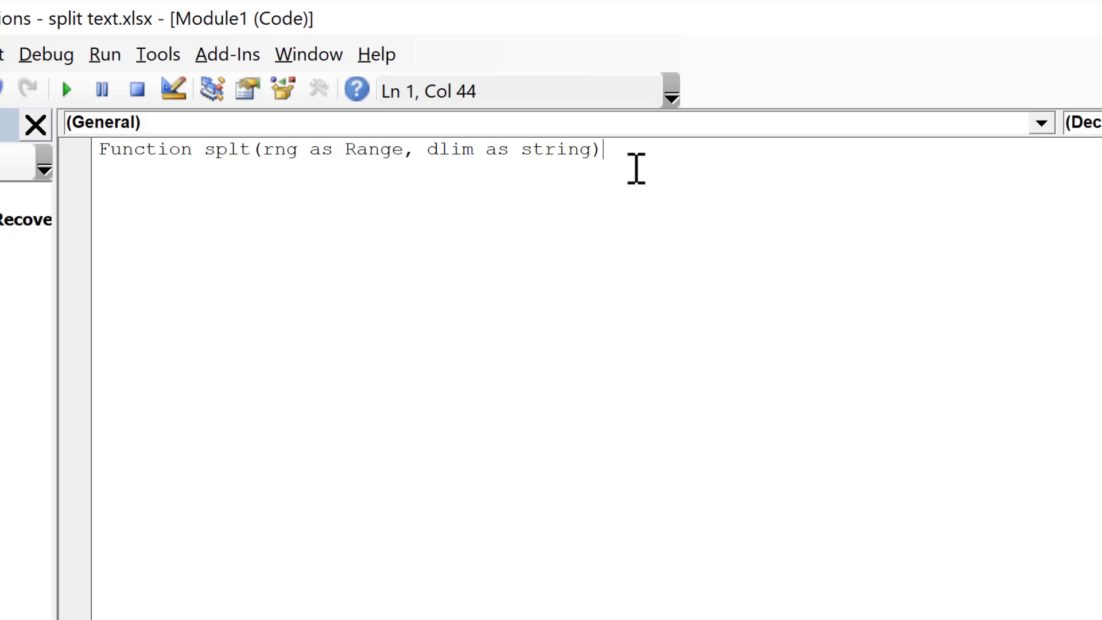
key(Return)
key(Return)
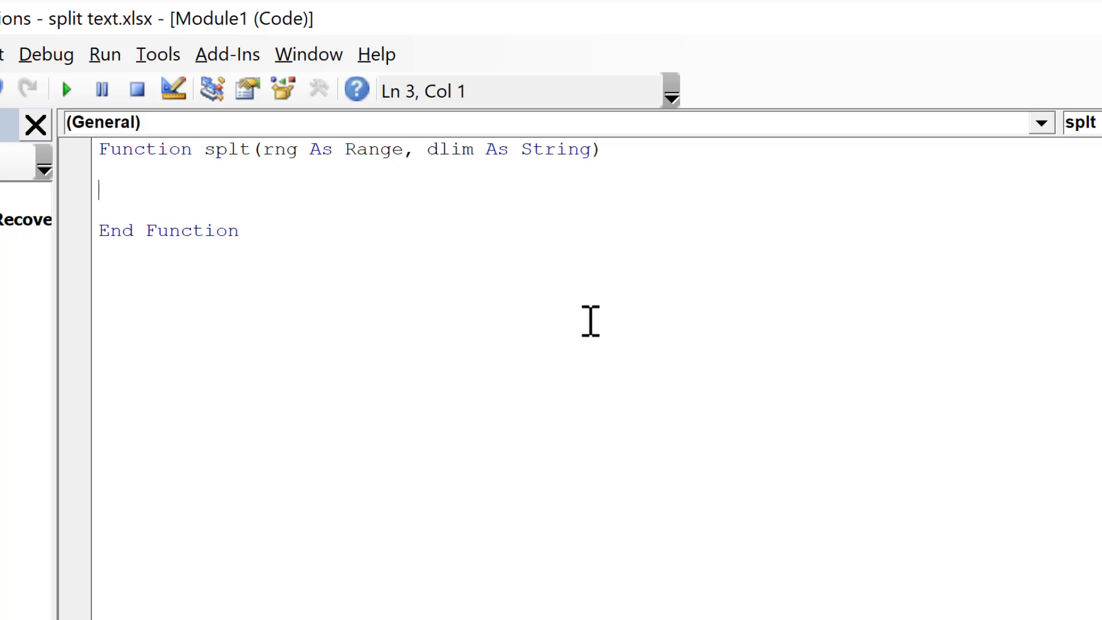
Write the function body line splt = Split(rng, dlim) so the function returns the split text
text(splt = split)
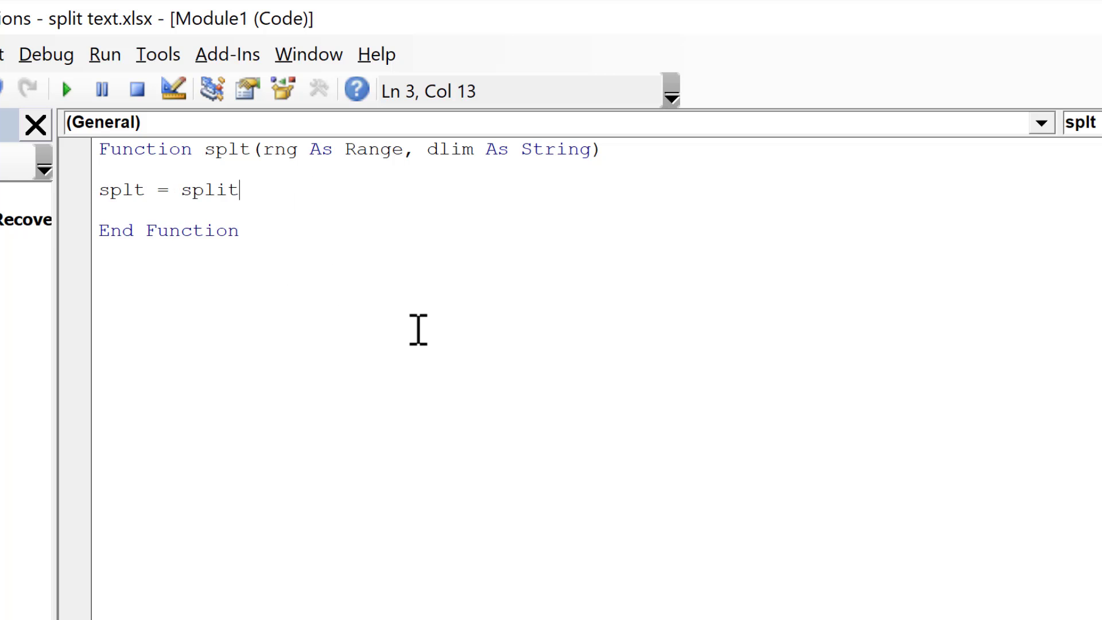
text(()
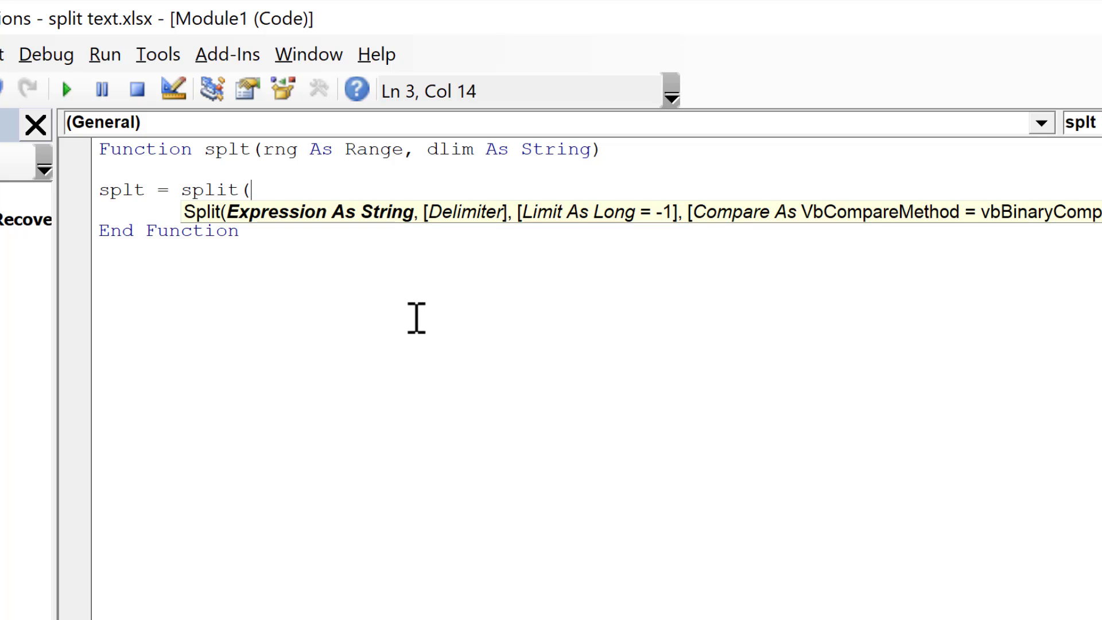
text(rng)
text(, )
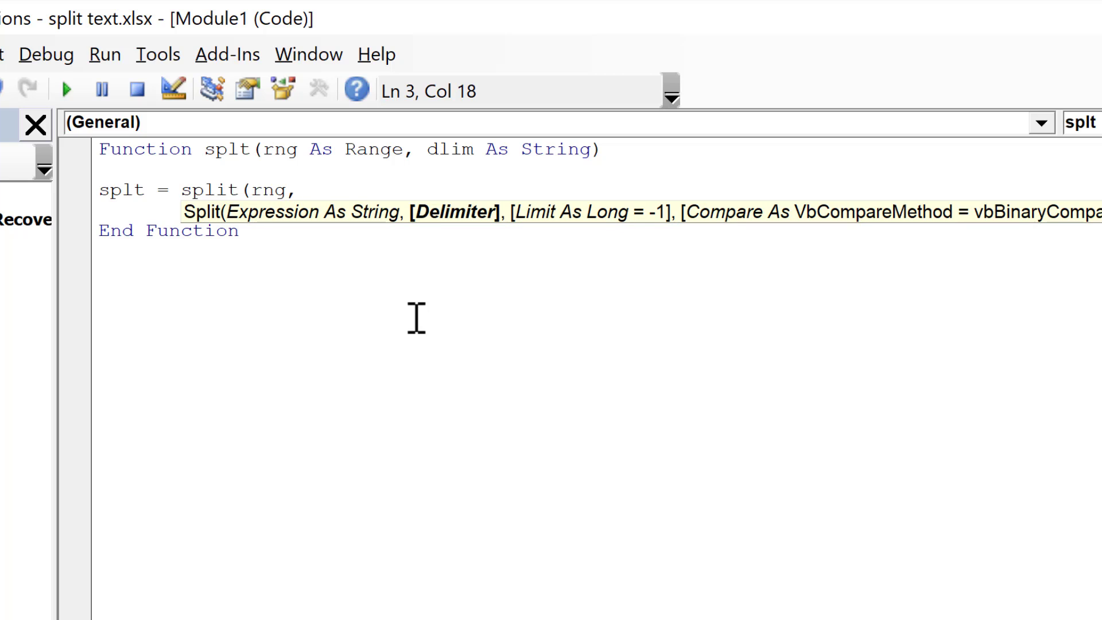
text(dl)
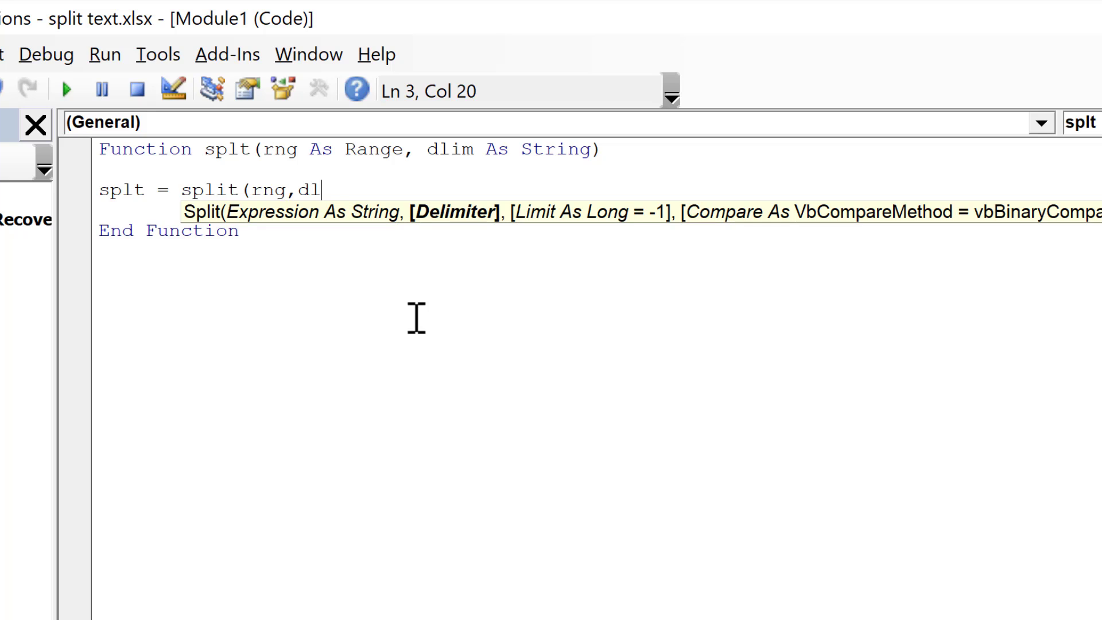
text(im))
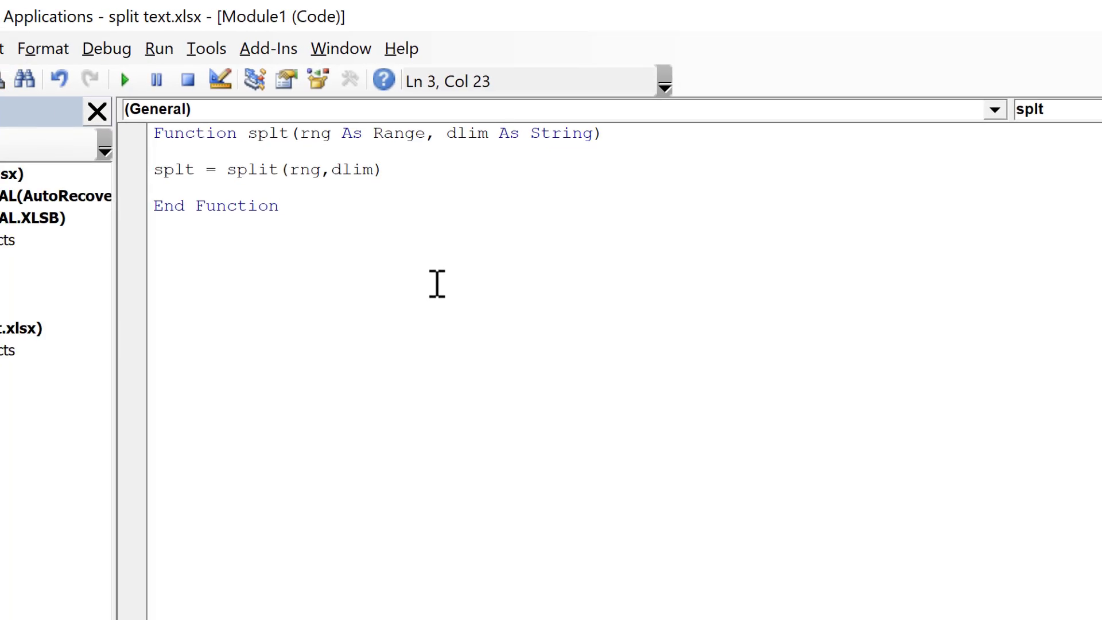
key(Return)
key(Delete)
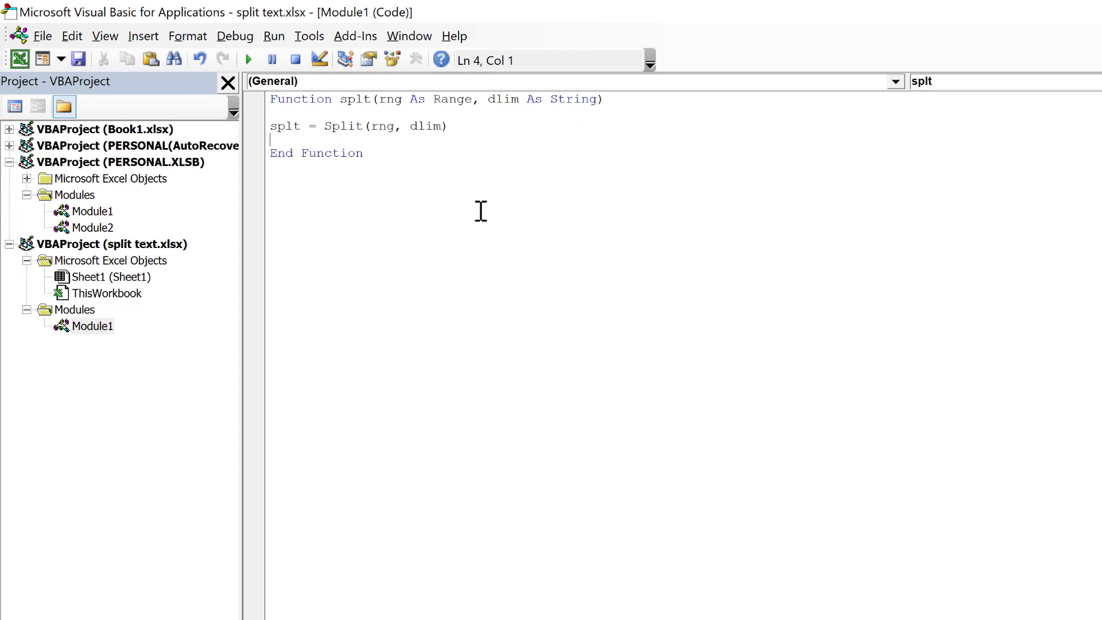
Save the workbook as the Excel Macro-Enabled Workbook split text.xlsm, declining the macro-free format
click(78, 59)
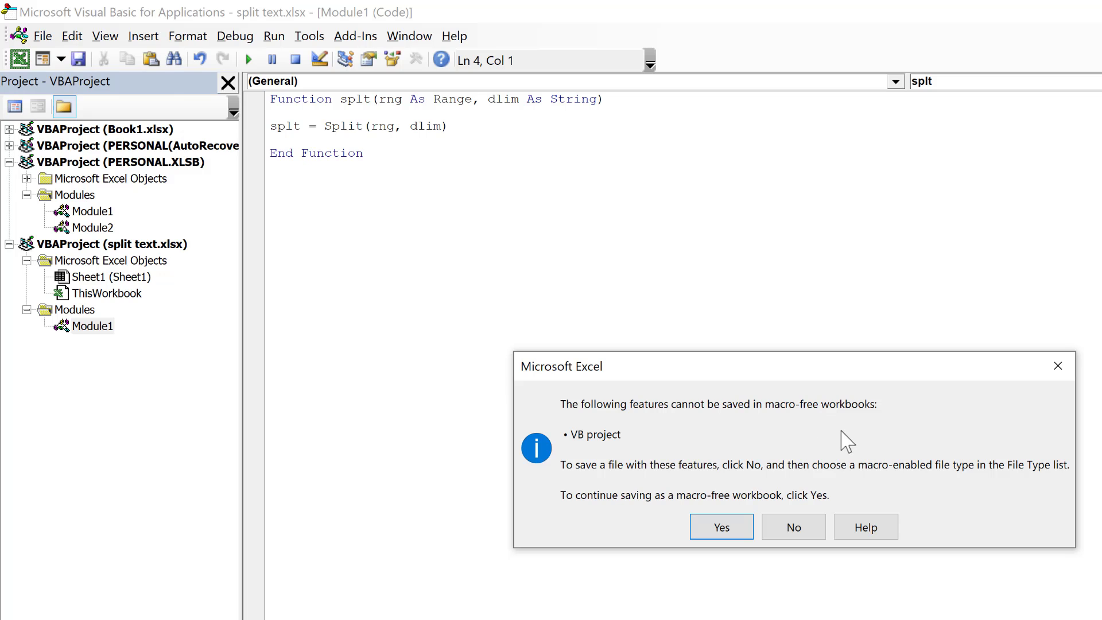
click(807, 524)
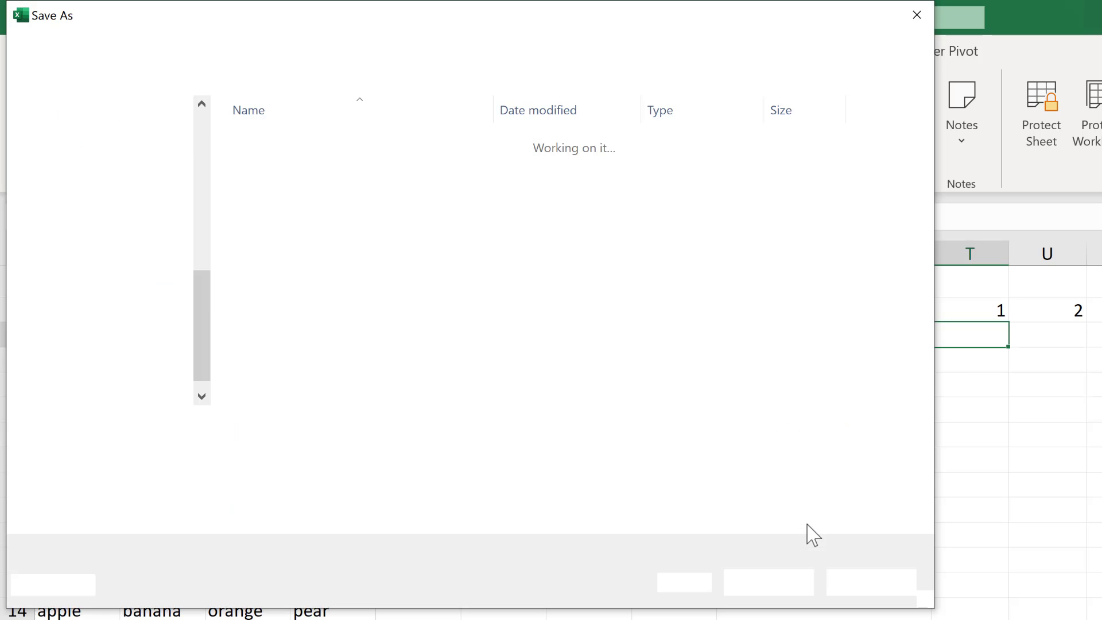
click(353, 455)
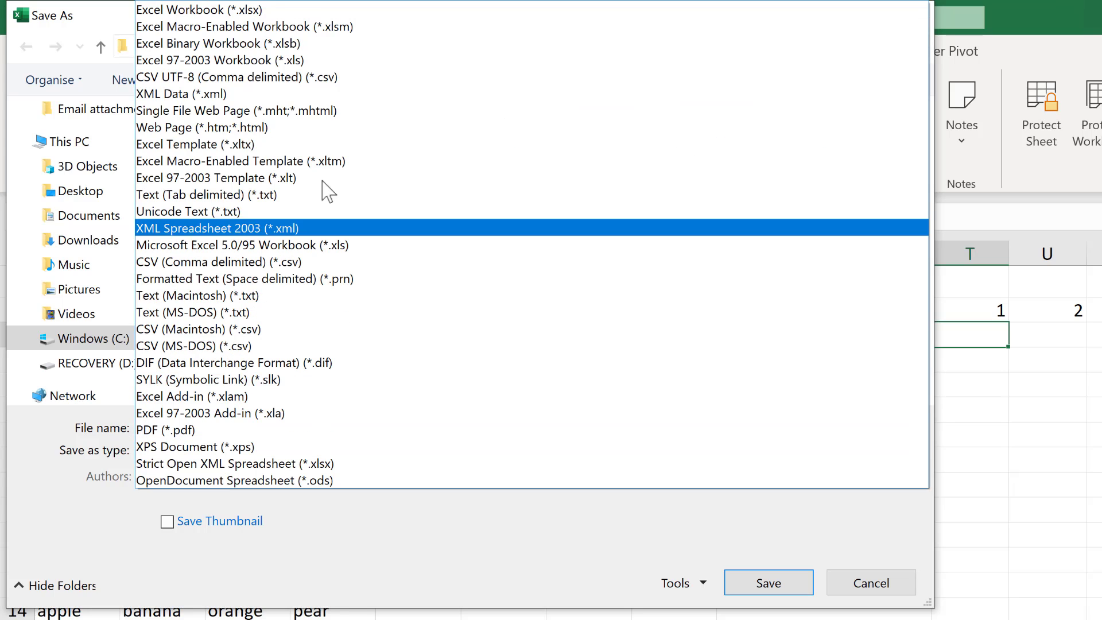
click(275, 29)
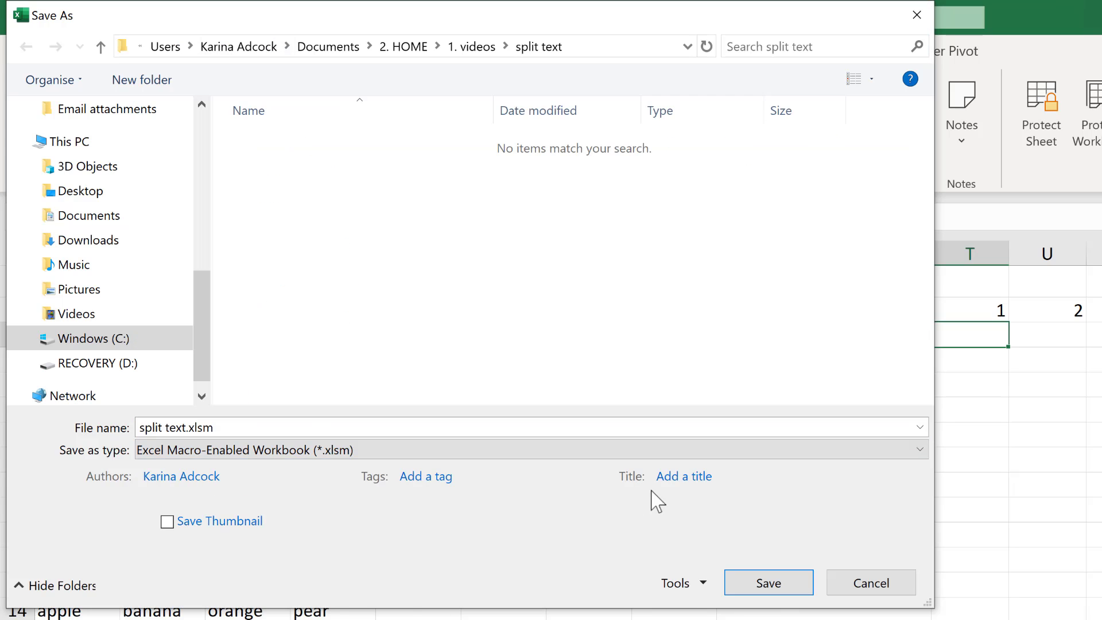
click(769, 583)
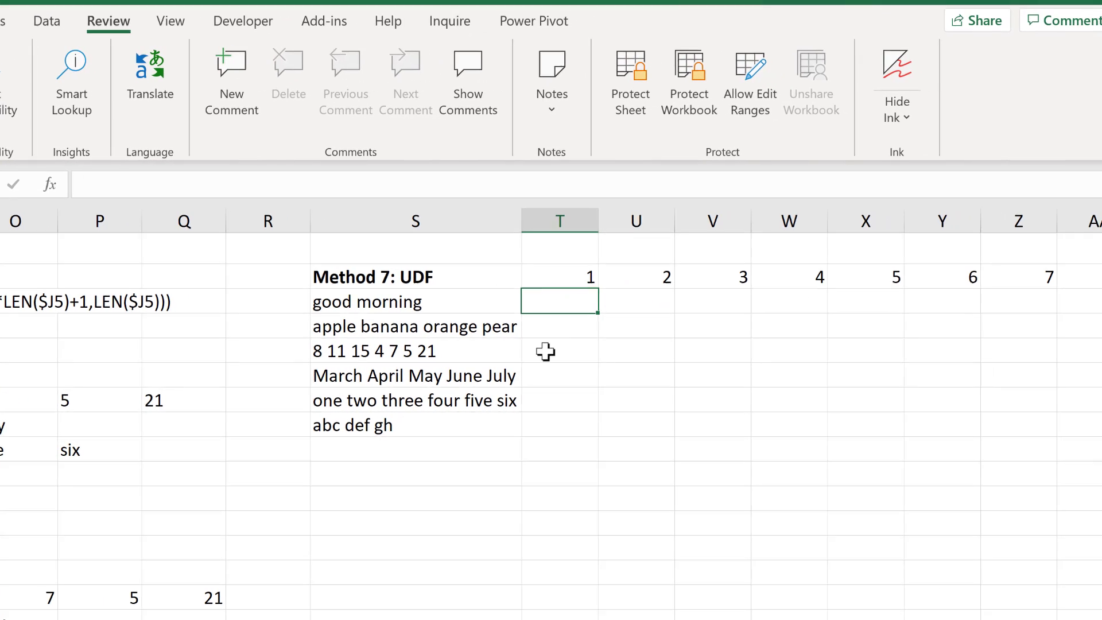
Enter the formula =splt(S3," ") in cell T3 of the Method 7: UDF section
text(=)
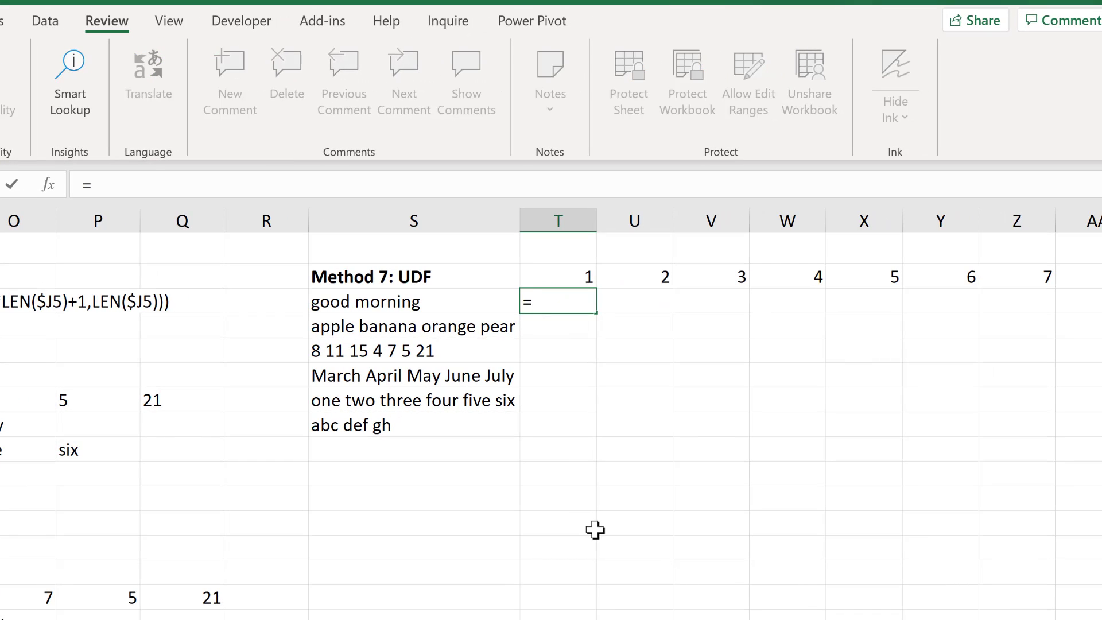
text(splt)
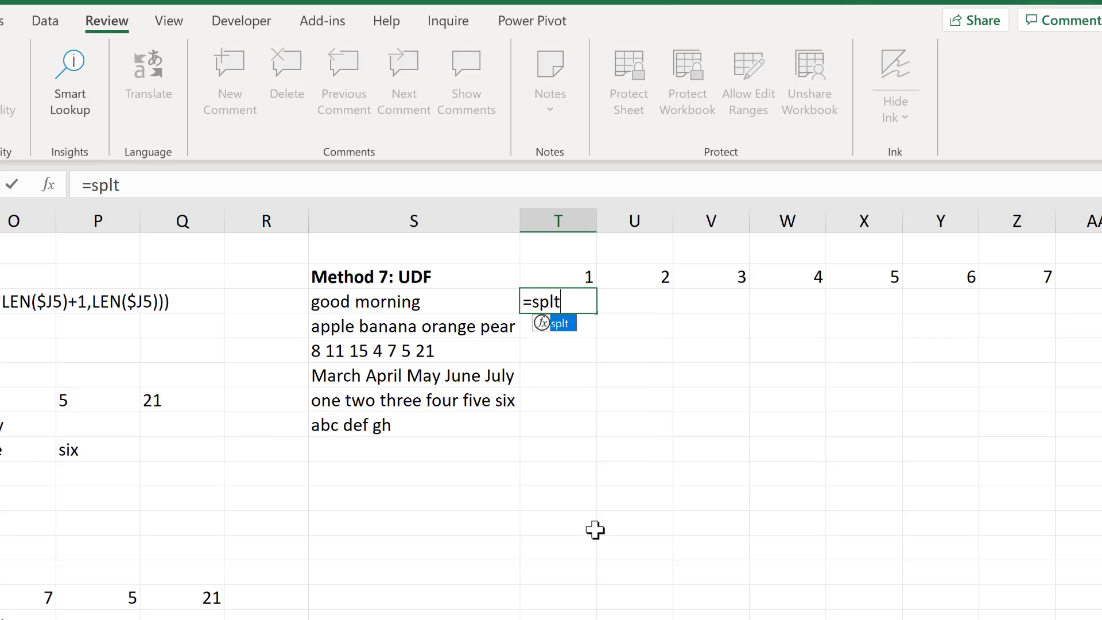
text(()
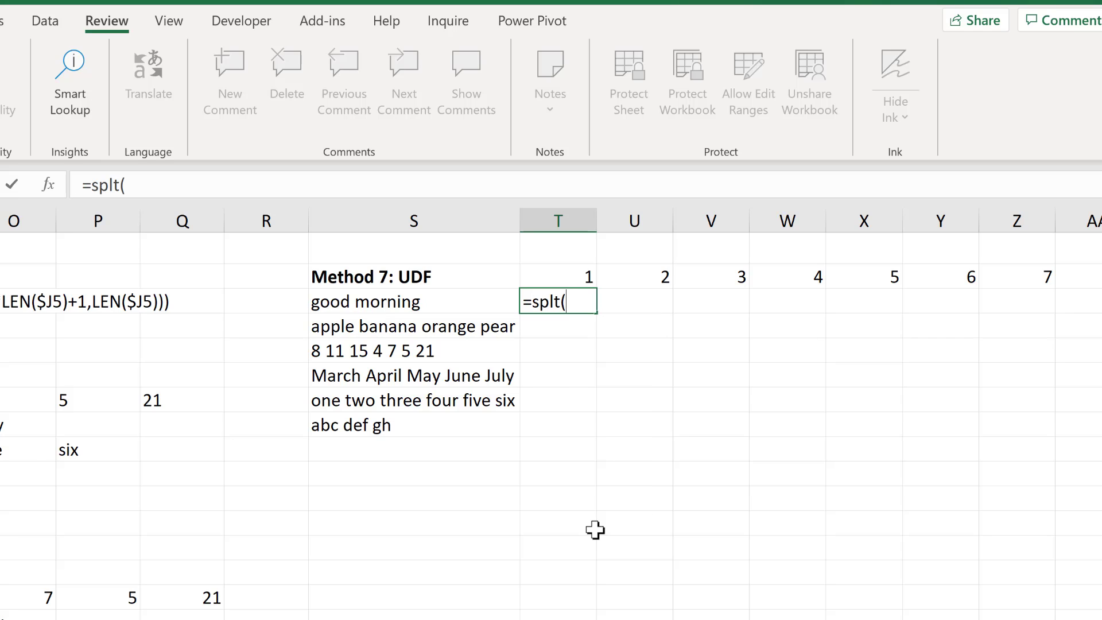
click(474, 301)
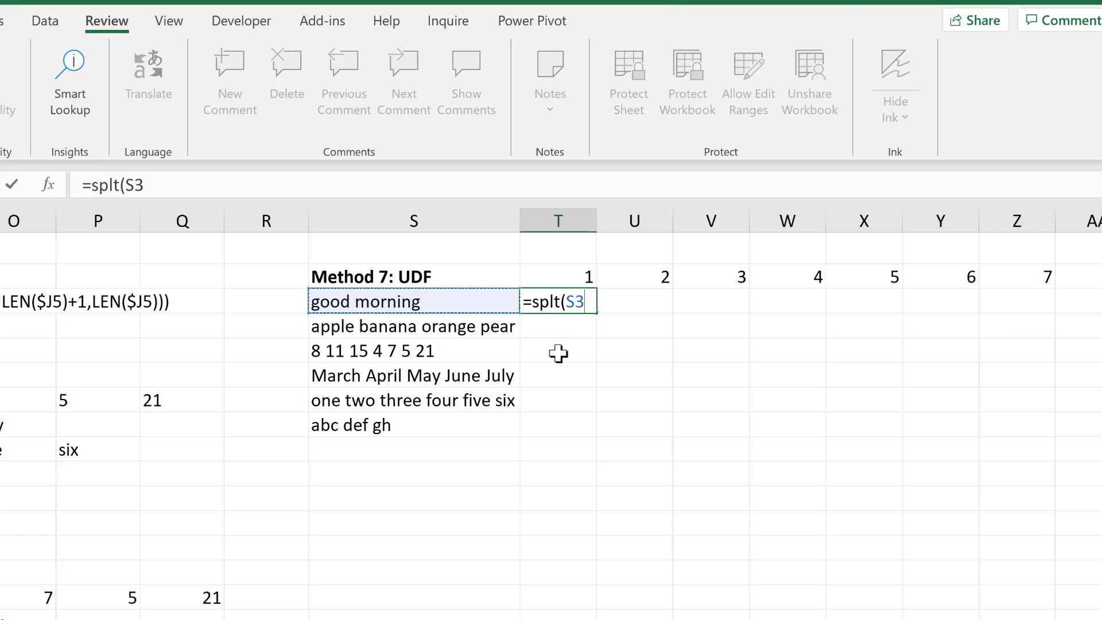
text(,)
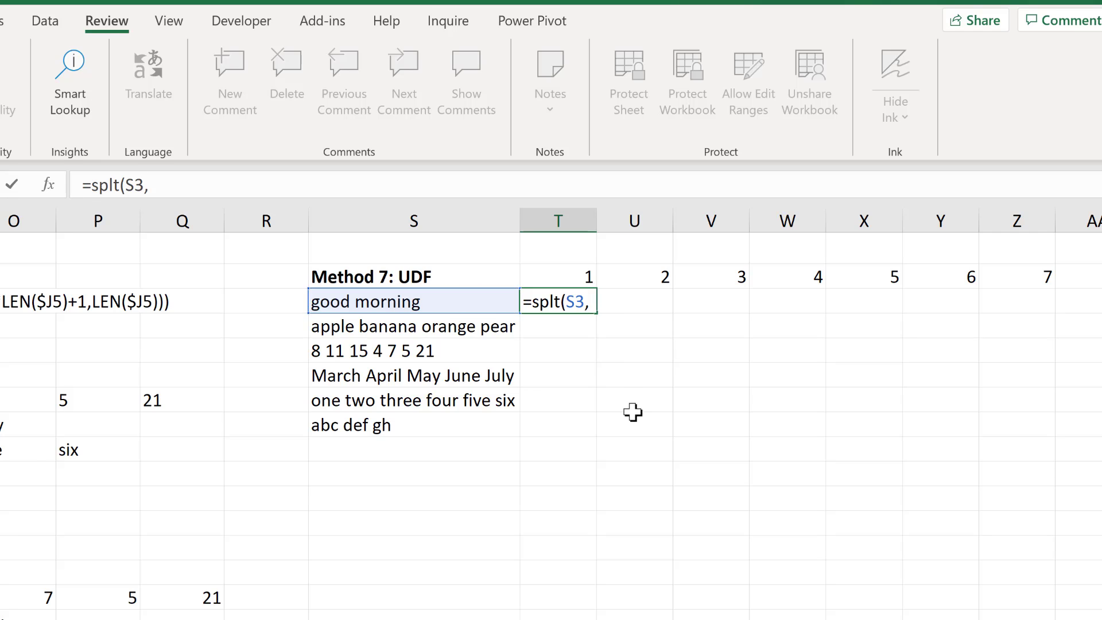
text(" "))
key(Return)
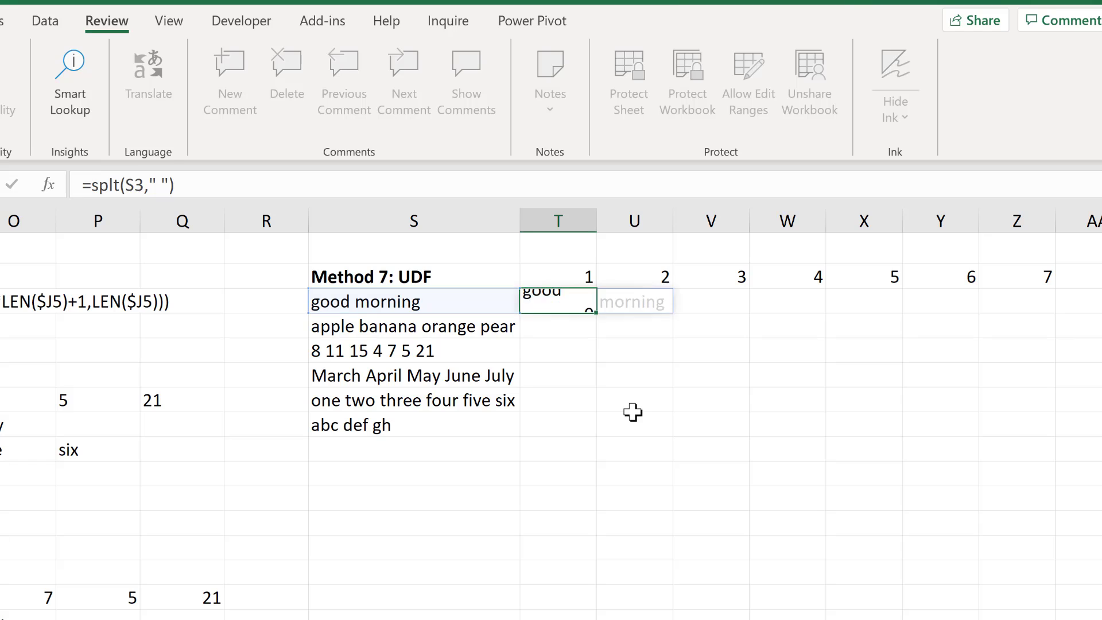
Fill the splt formula from T3 down to T8 to split the remaining texts
click(582, 296)
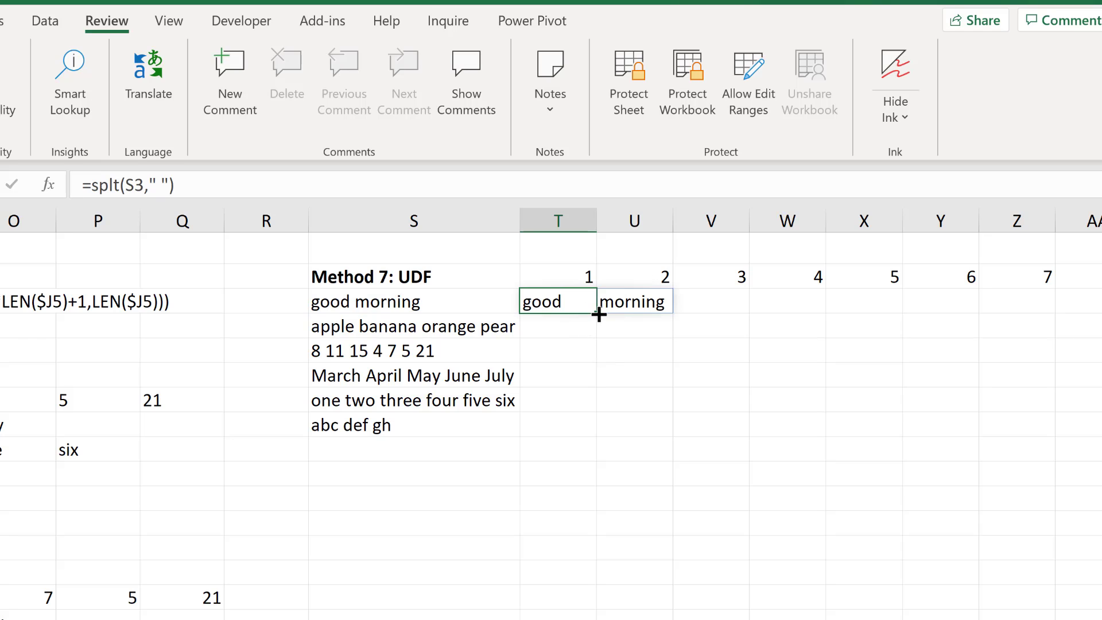
drag(599, 314, 587, 431)
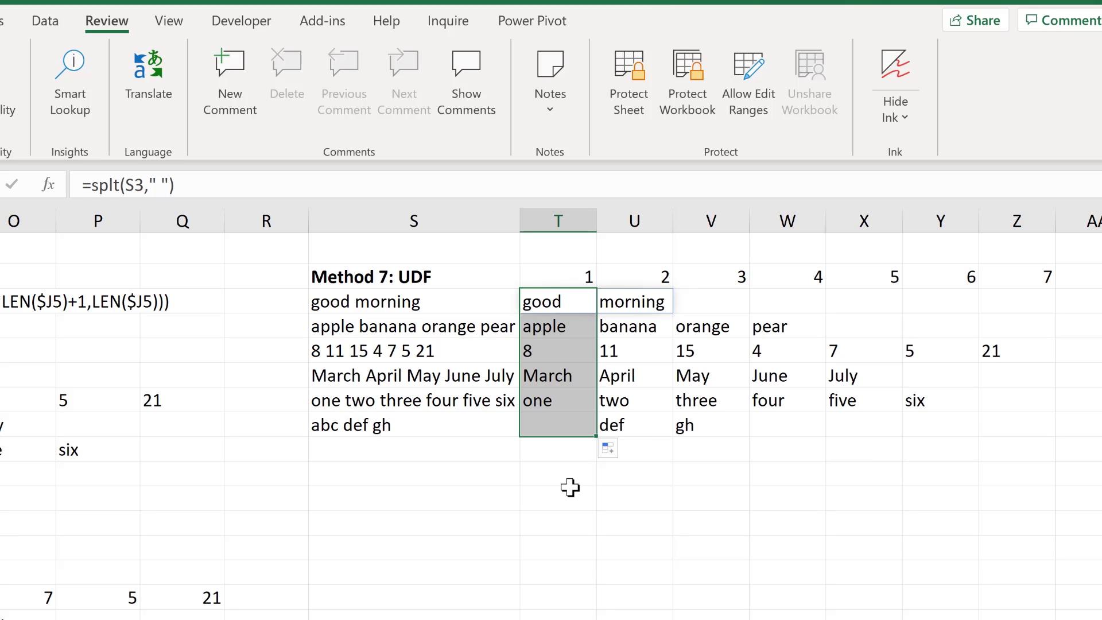
click(568, 492)
Examine the source texts in column S and the splt formulas in T3:T8 with their spilled results
click(477, 323)
drag(477, 358, 480, 424)
click(574, 453)
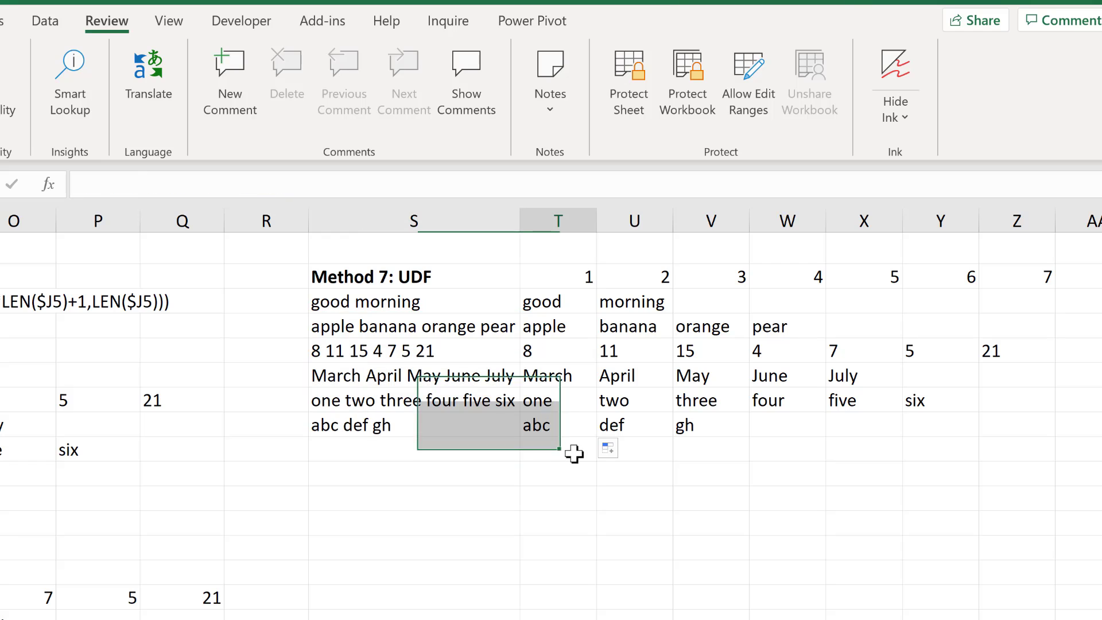
click(564, 301)
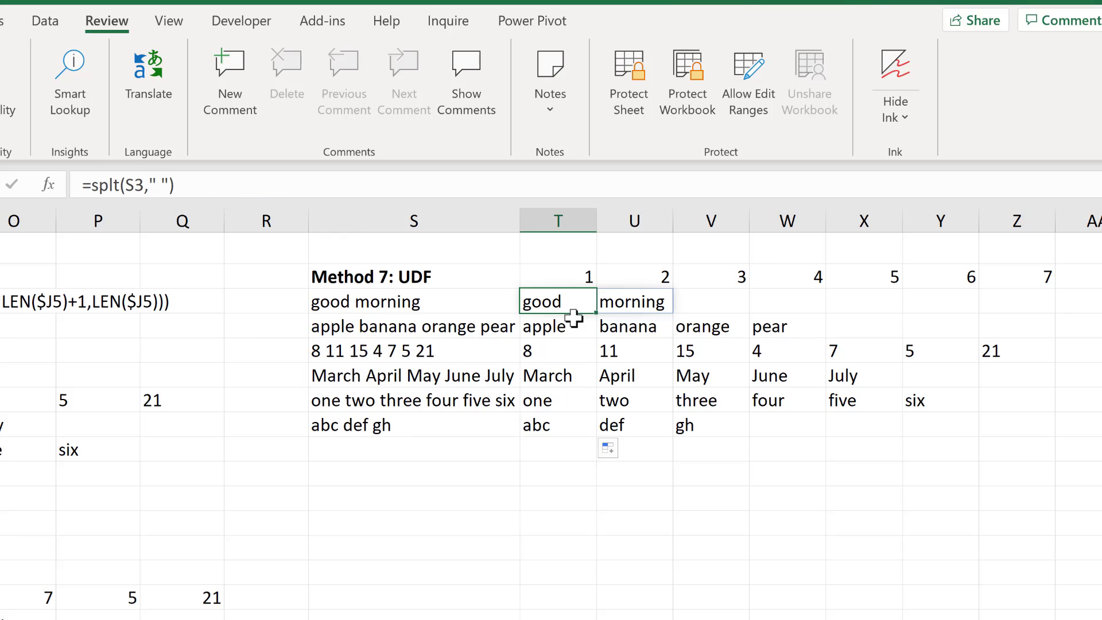
click(593, 331)
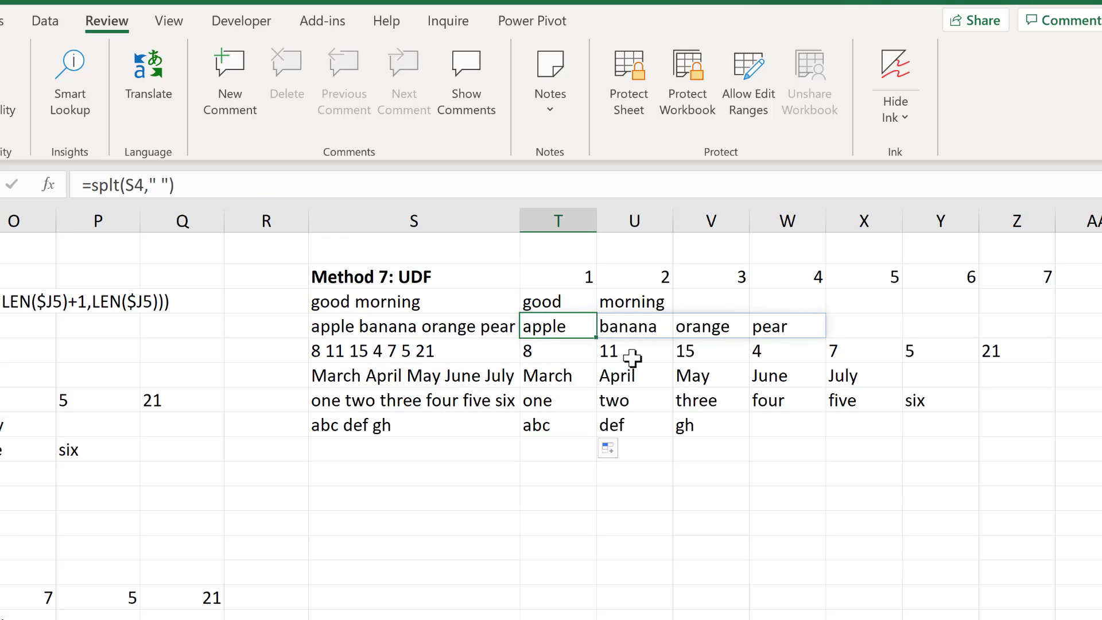
key(Down)
key(Down)
key(Down)
key(Down)
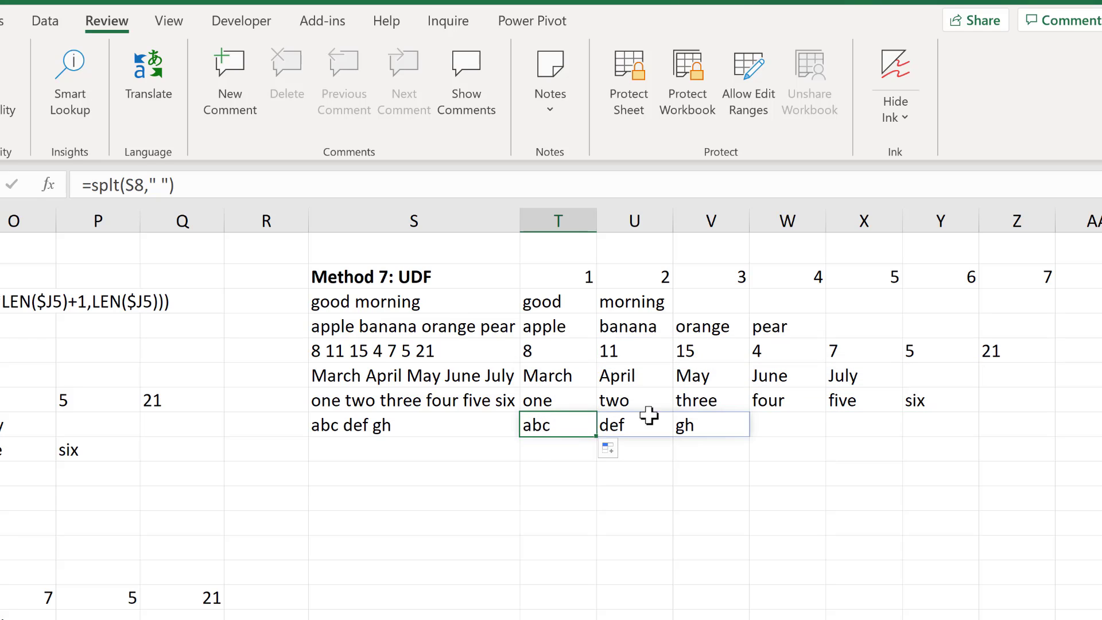
key(Down)
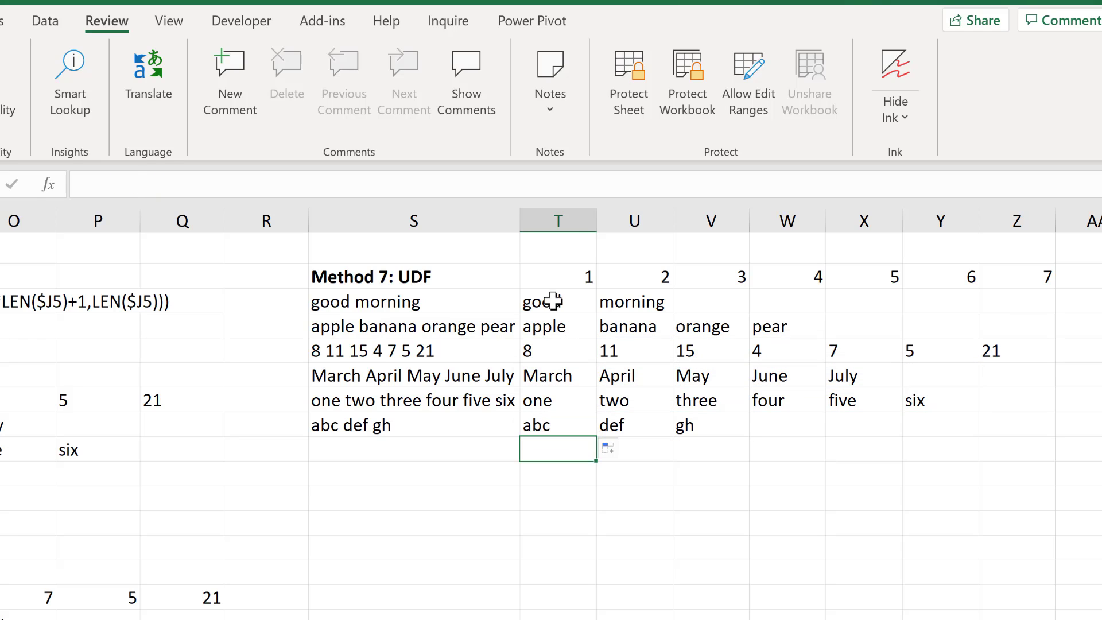
drag(552, 300, 560, 418)
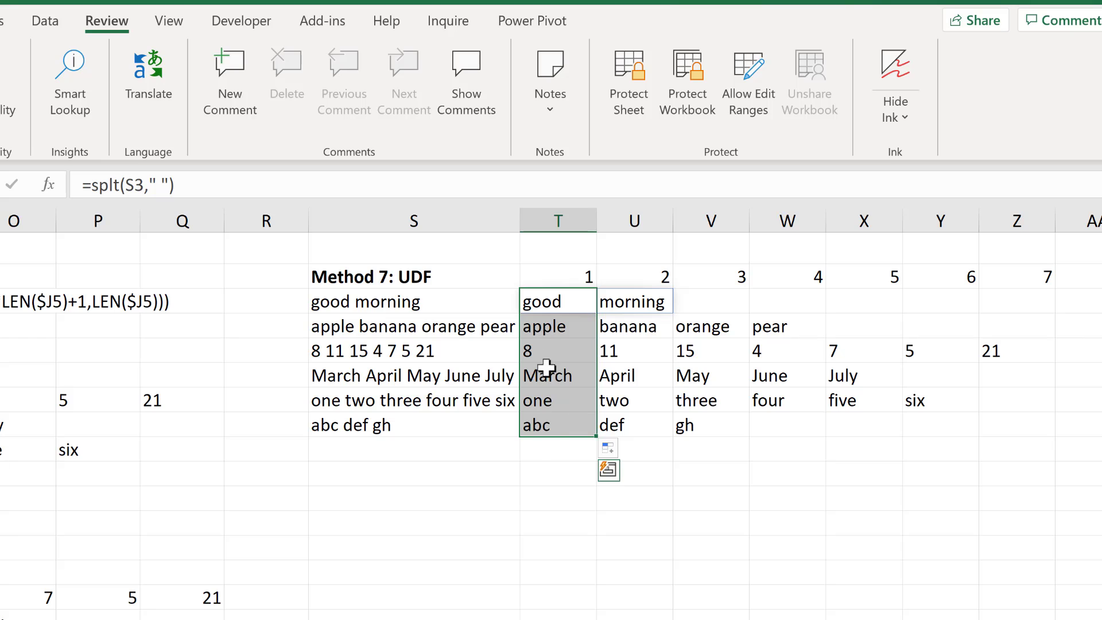
click(544, 451)
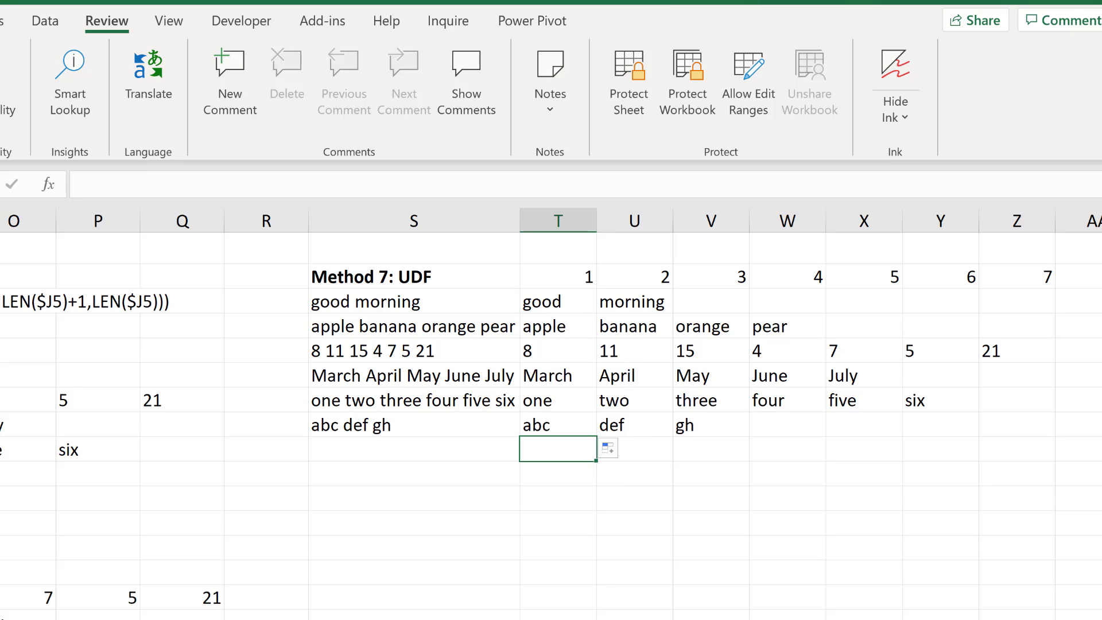
In the Visual Basic editor, insert application.worksheetfunction.index( before Split(rng, dlim) in the splt function
key(alt+F11)
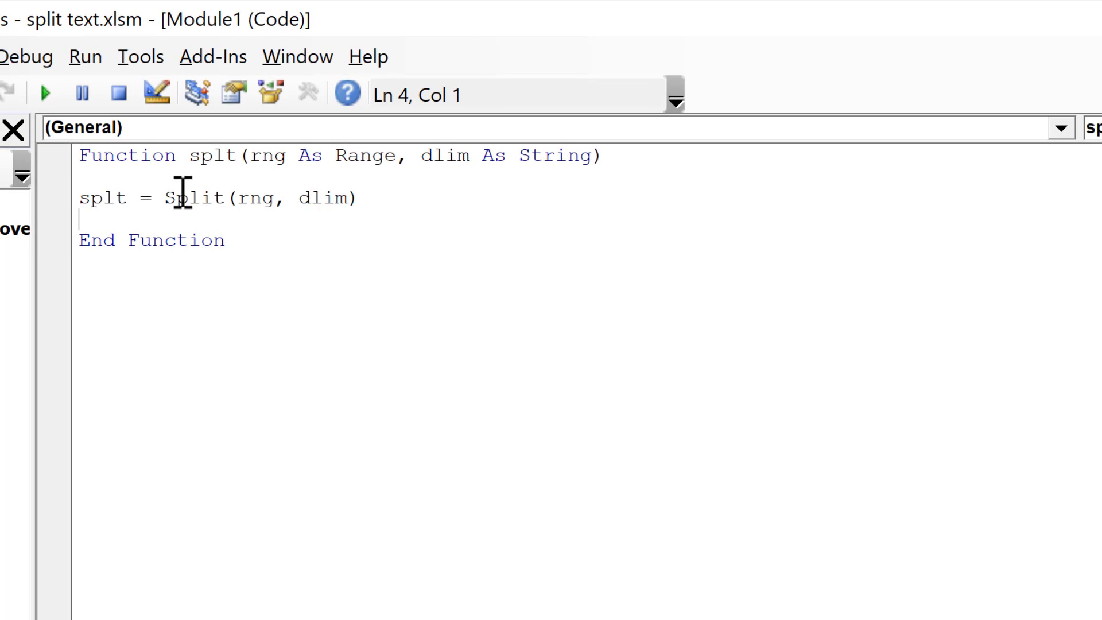
click(165, 198)
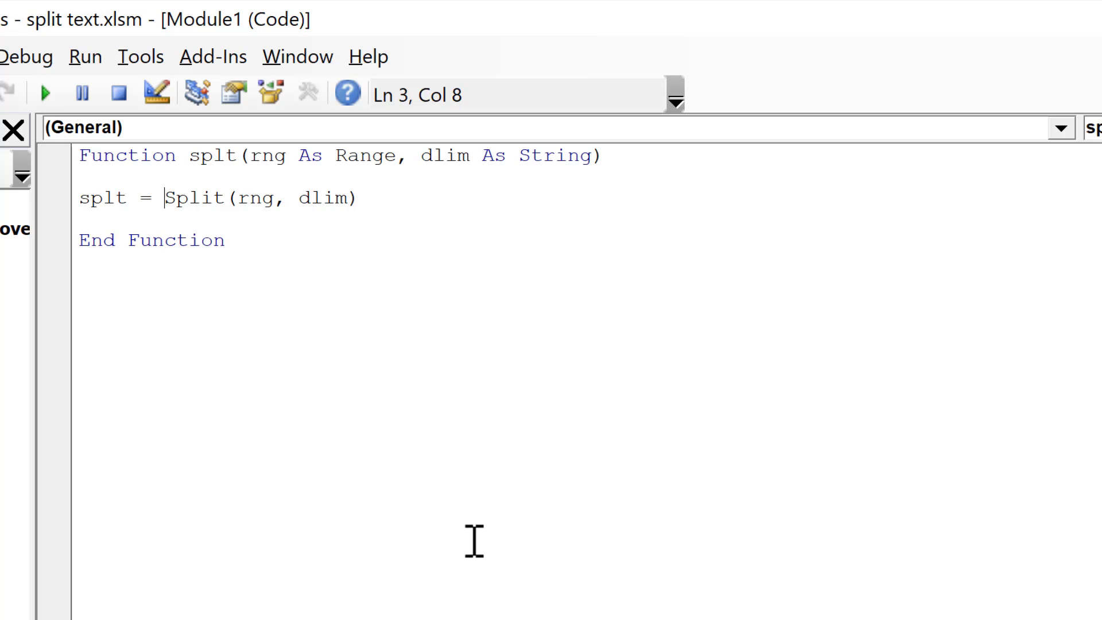
text(appli)
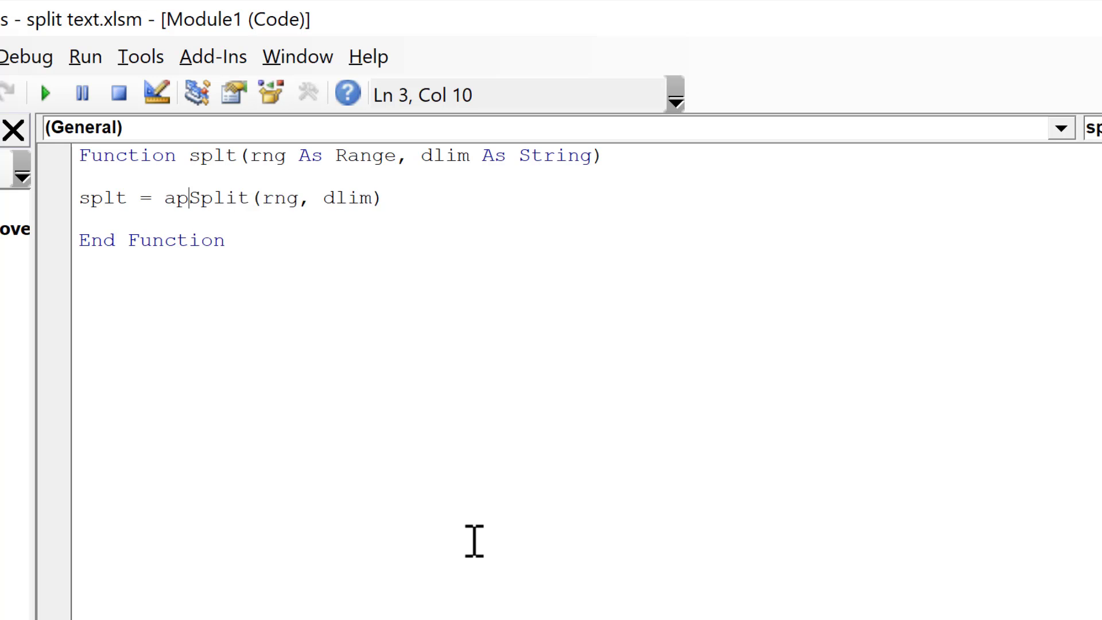
text(cation.w)
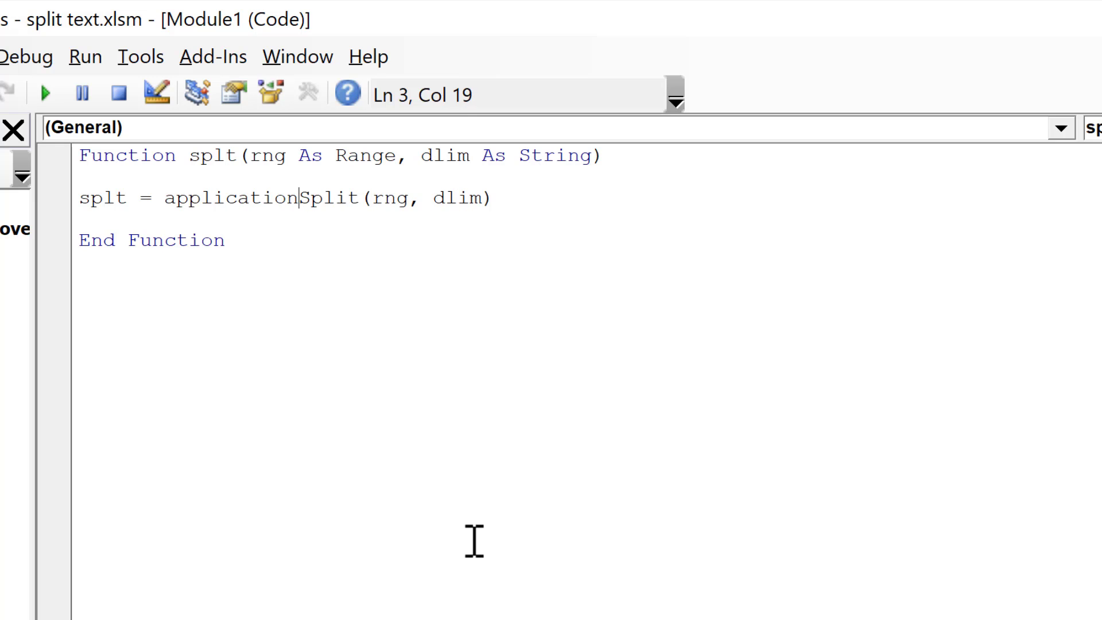
text(orksheet)
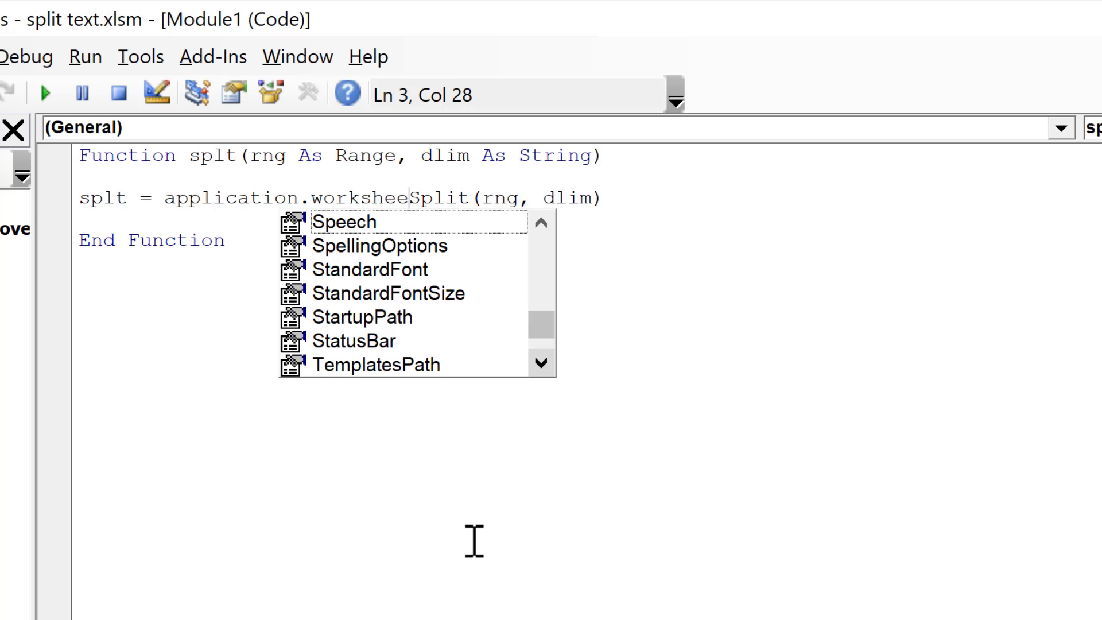
text(function.)
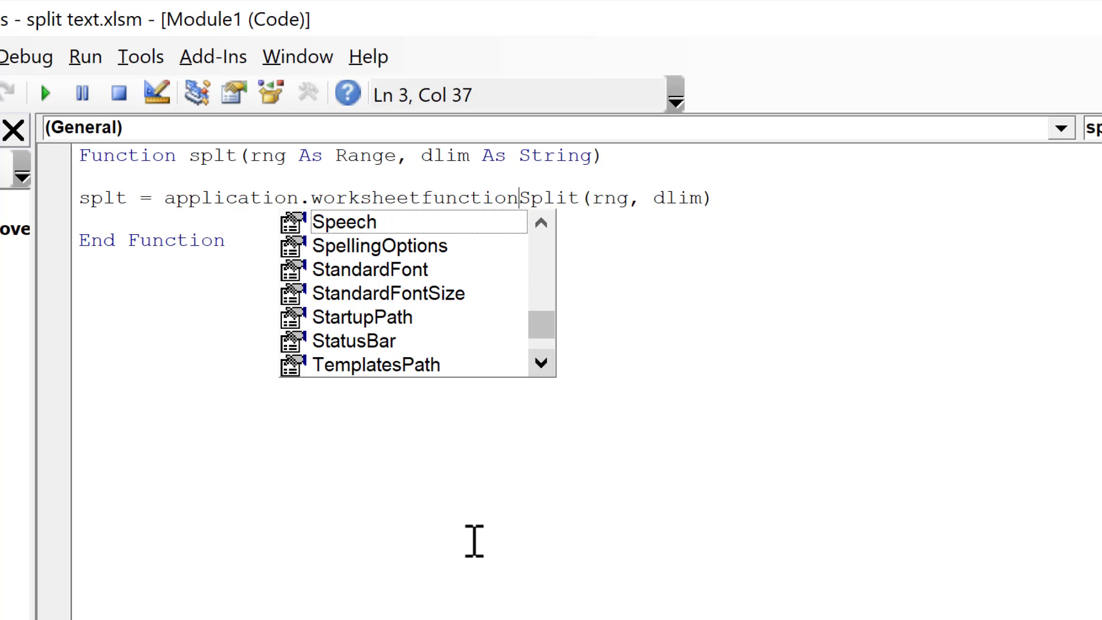
text(index)
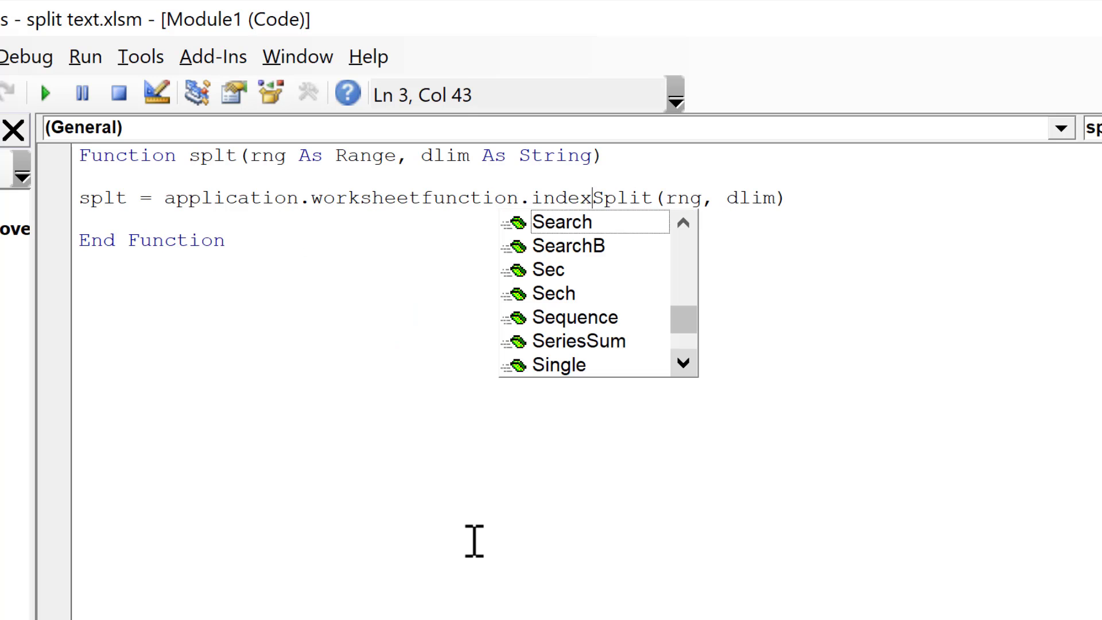
text(()
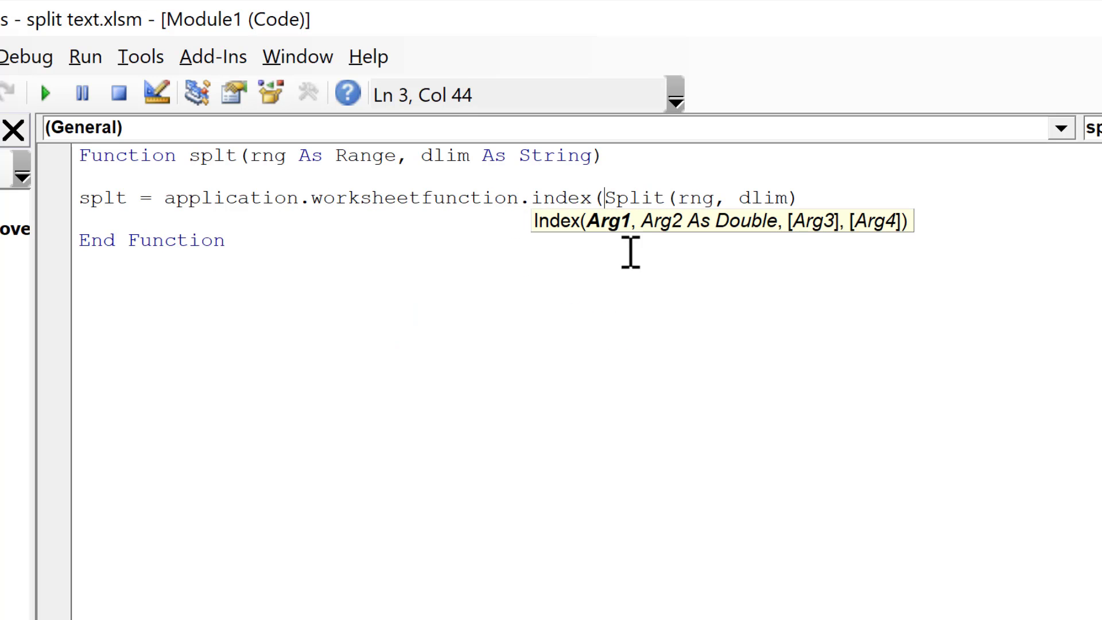
Complete the Index call after Split(rng, dlim) with the arguments 1 and num and a closing parenthesis
key(End)
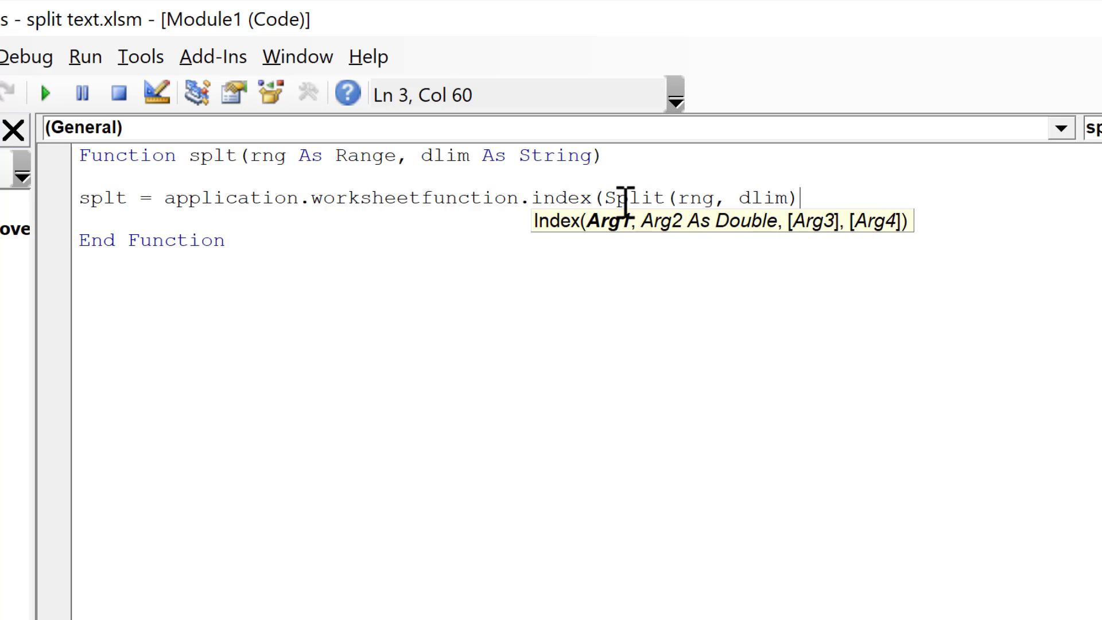
drag(605, 198, 809, 202)
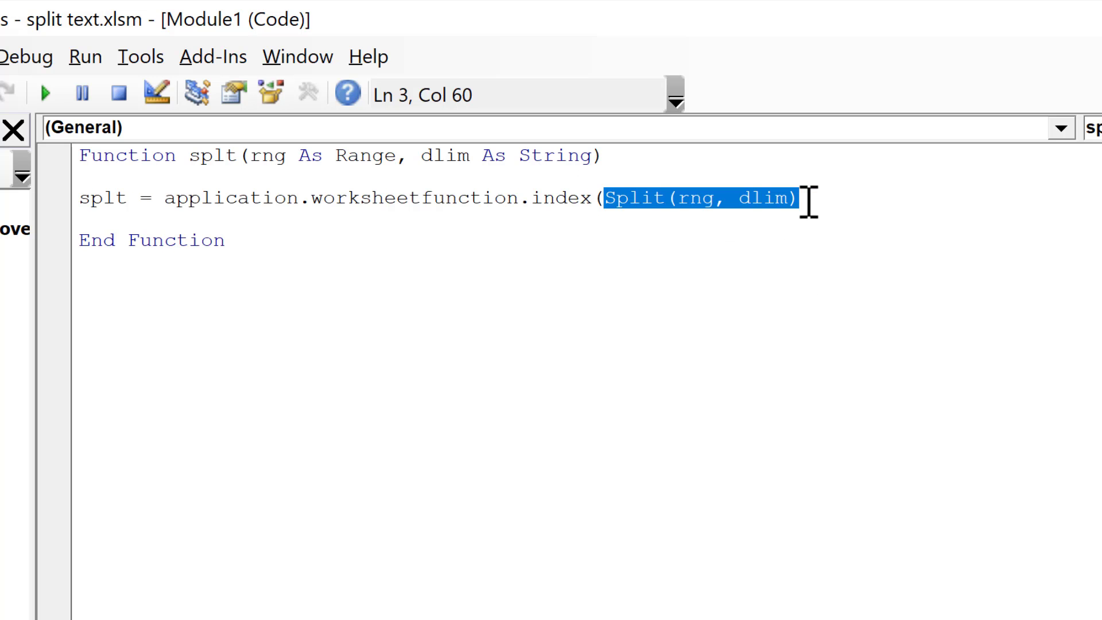
click(807, 198)
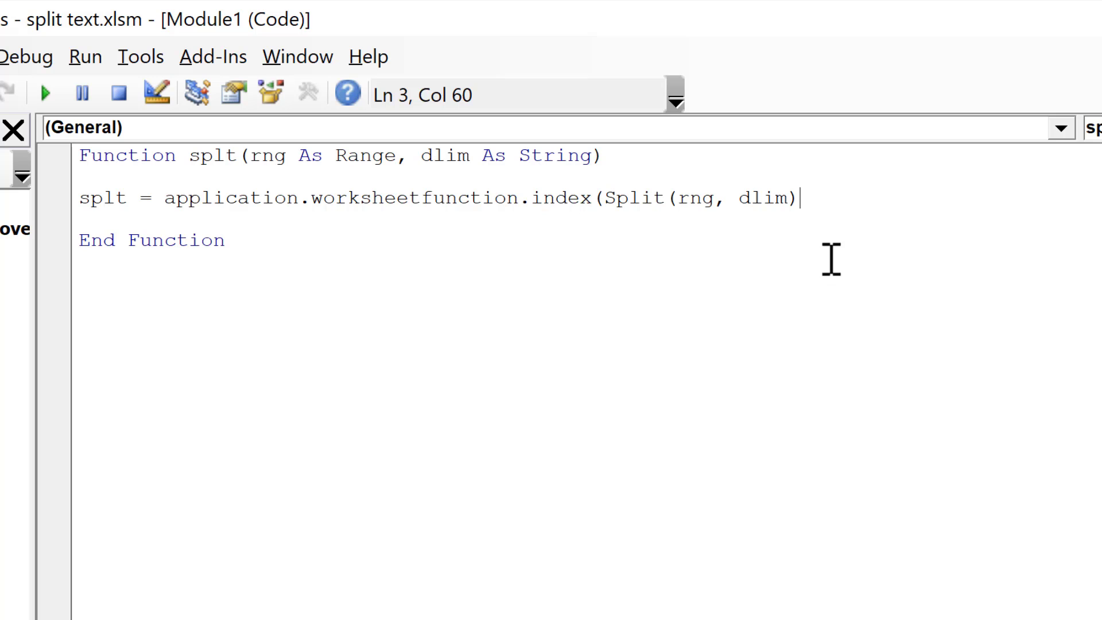
text(,)
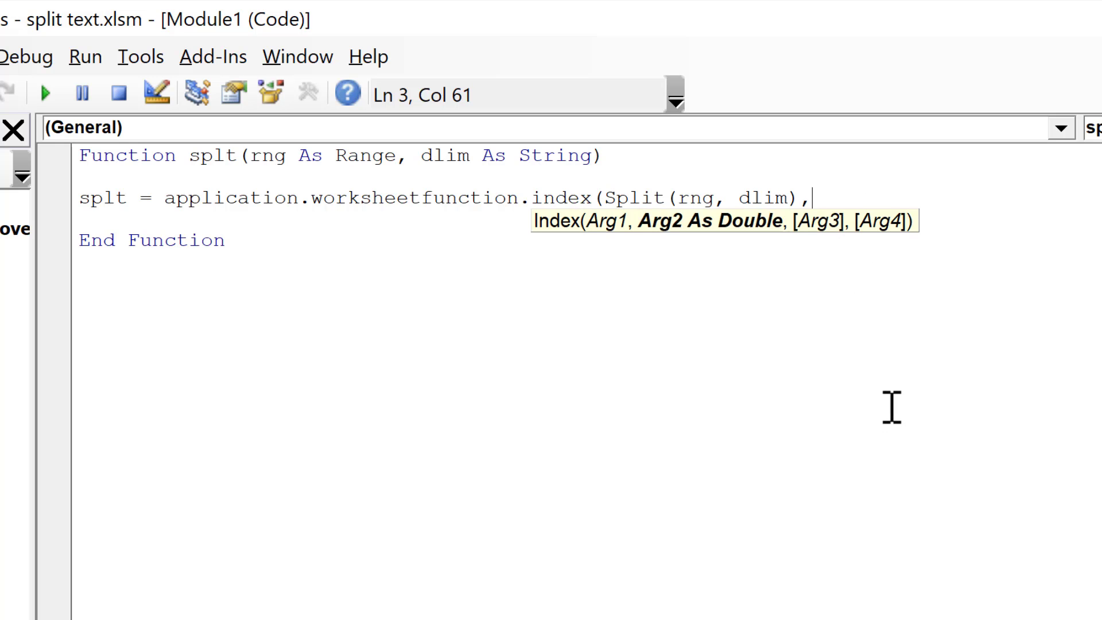
text(1,)
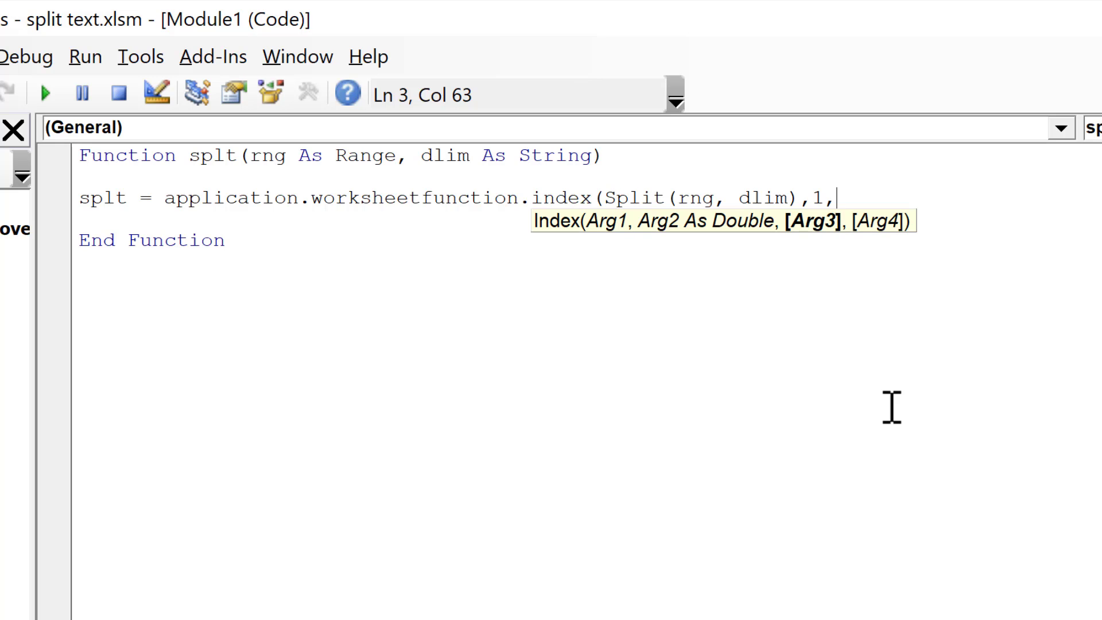
text(num))
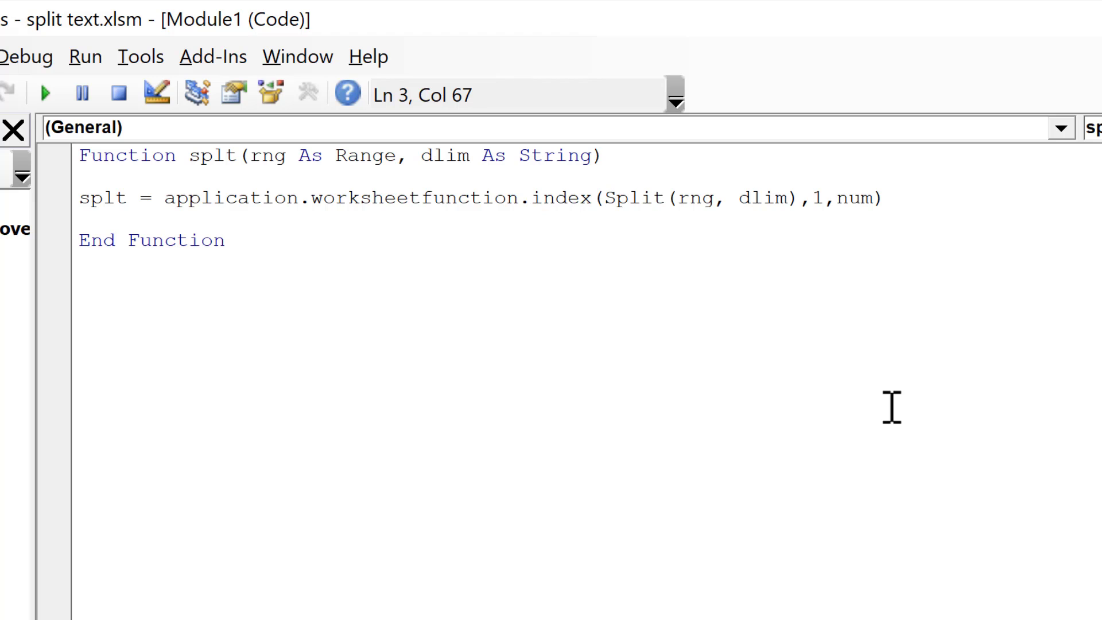
Add the third parameter num As Integer to the splt function declaration and save the project
click(593, 156)
text(,)
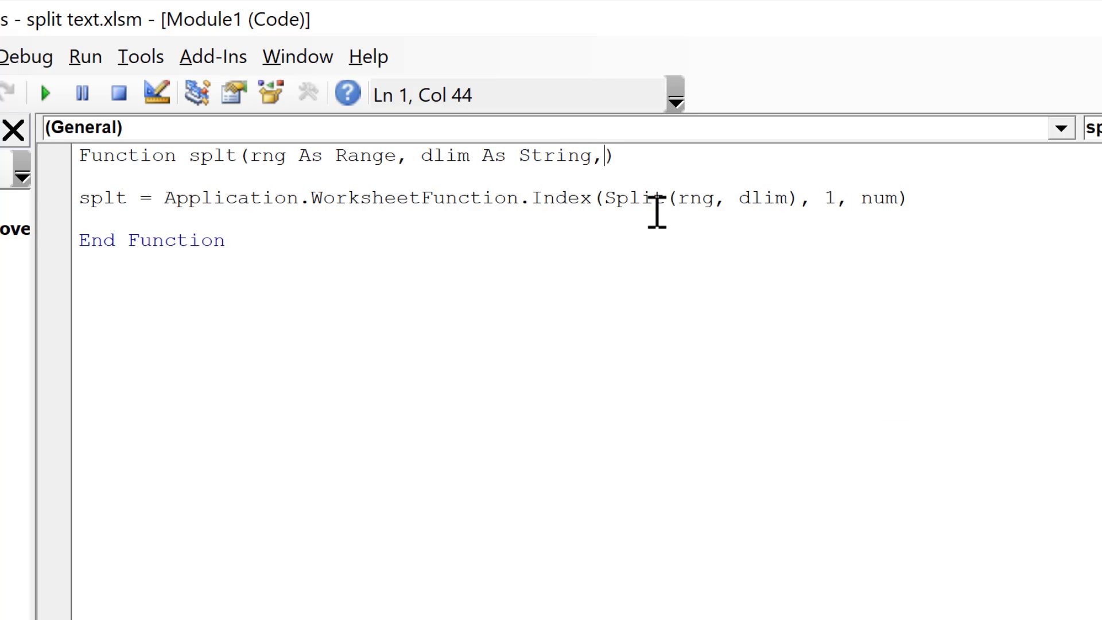
text(num as integer)
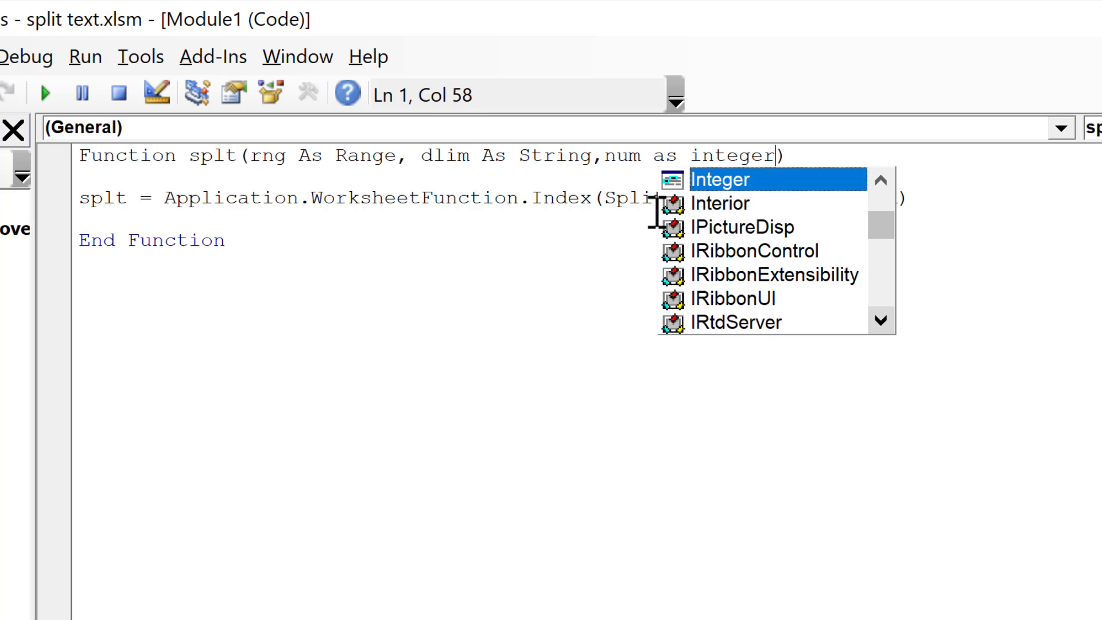
click(614, 217)
click(909, 198)
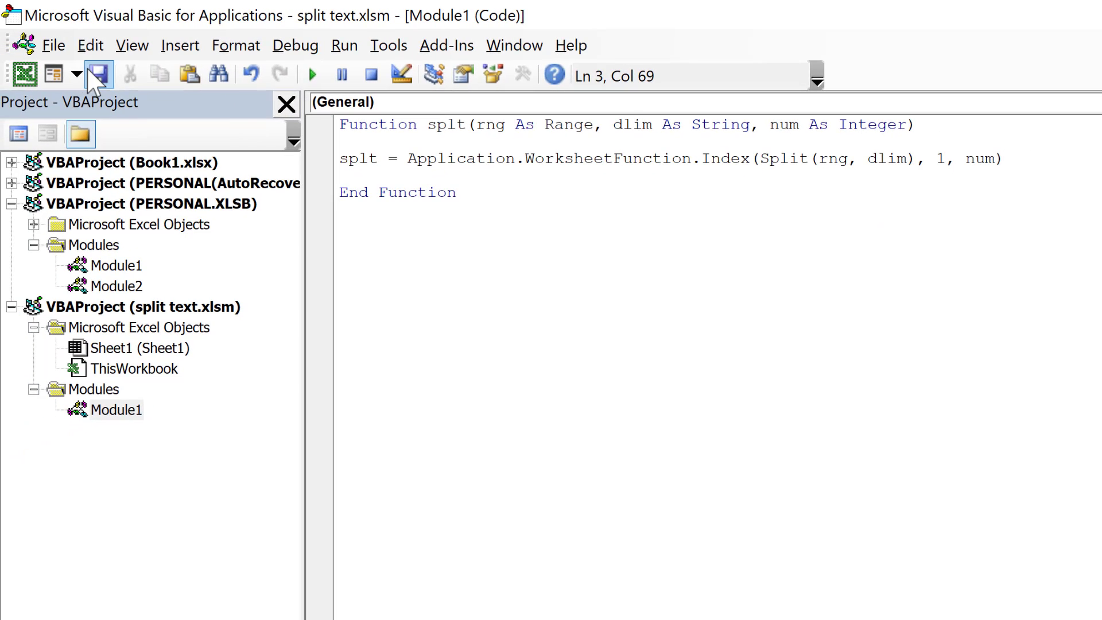
click(94, 74)
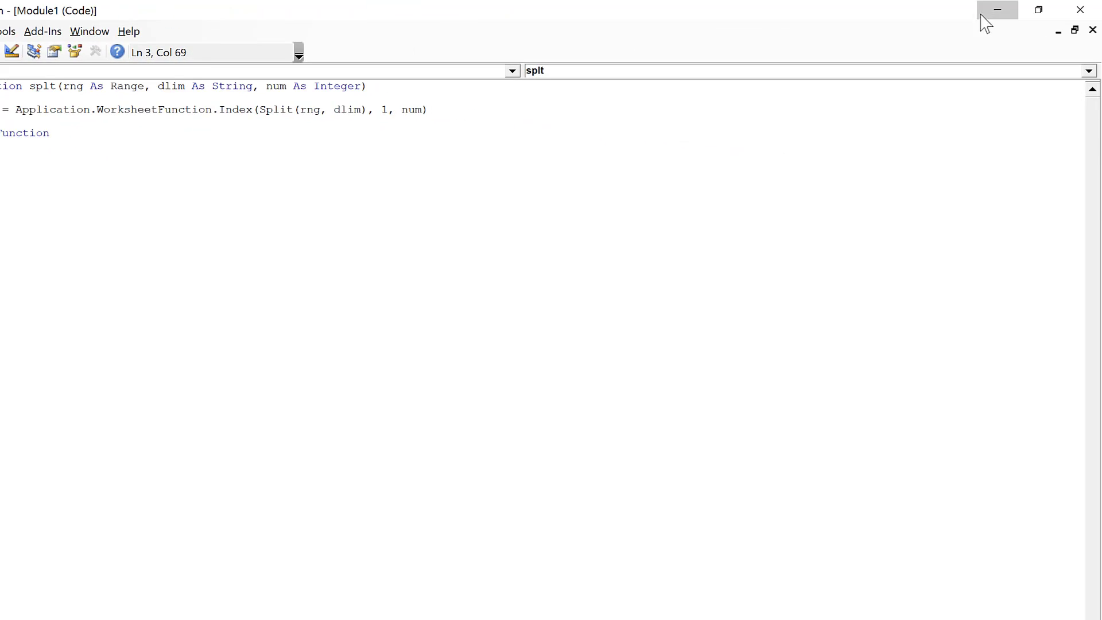
Switch back to the Excel worksheet and clear the old splt formulas from T3:T8
click(982, 17)
drag(584, 292, 584, 392)
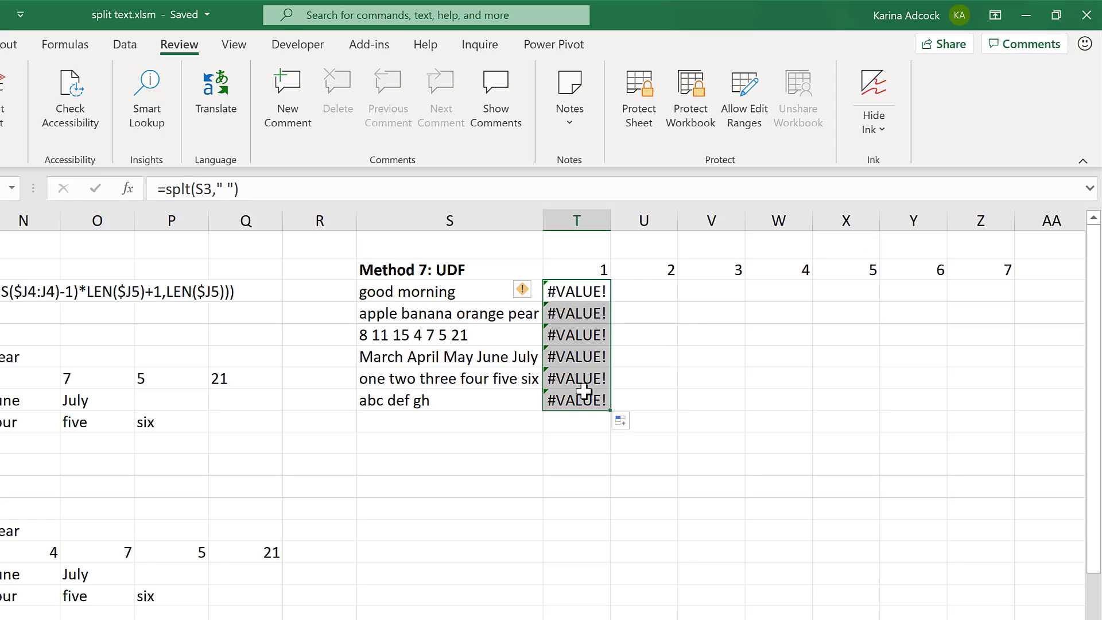
key(Delete)
Enter the formula =splt(S3," ",T2) in cell T3 of the Method 7: UDF section
click(576, 291)
text(=)
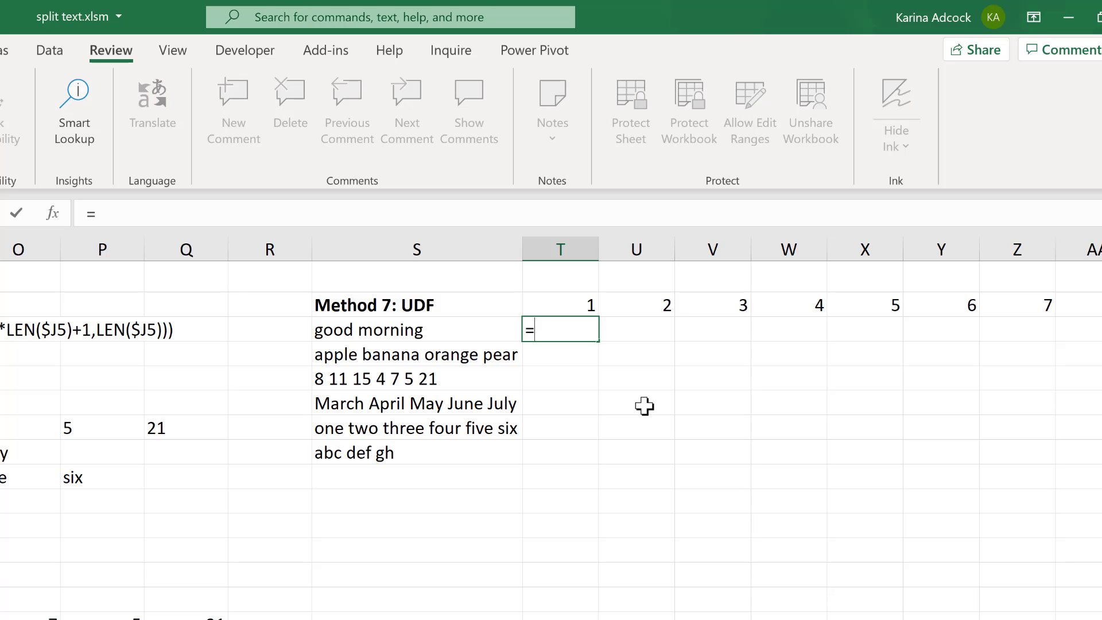
text(splt()
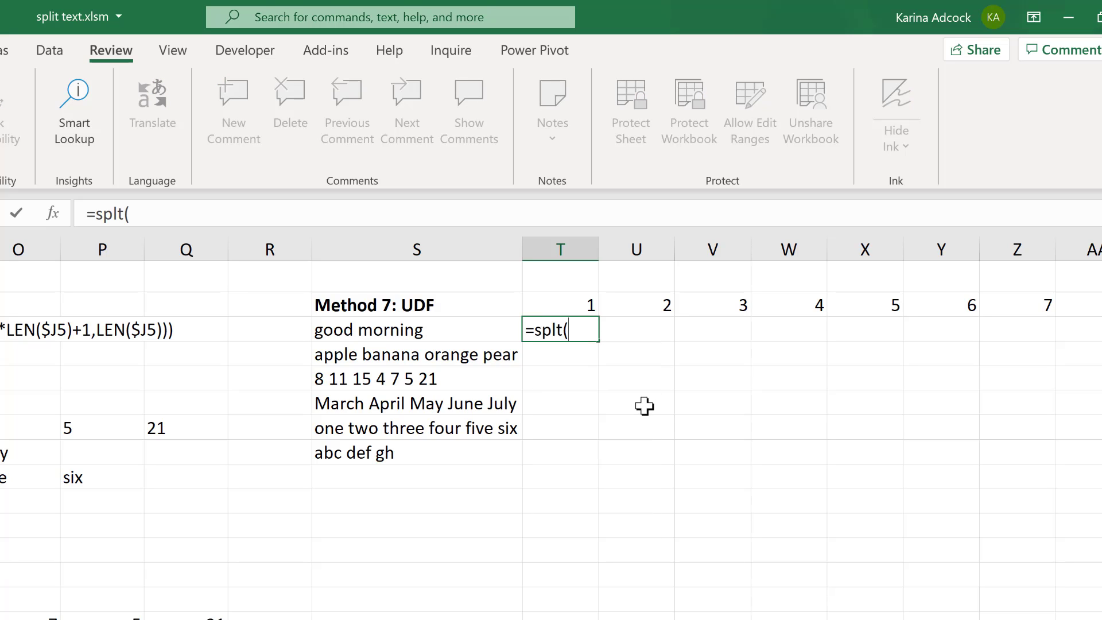
click(430, 332)
text(," ",)
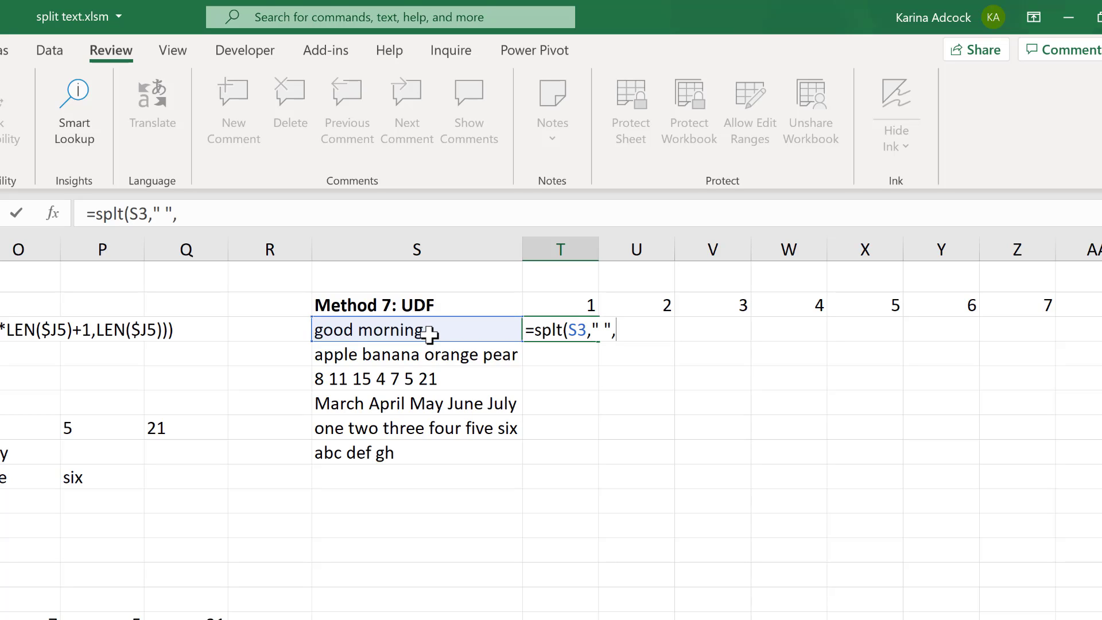
click(563, 301)
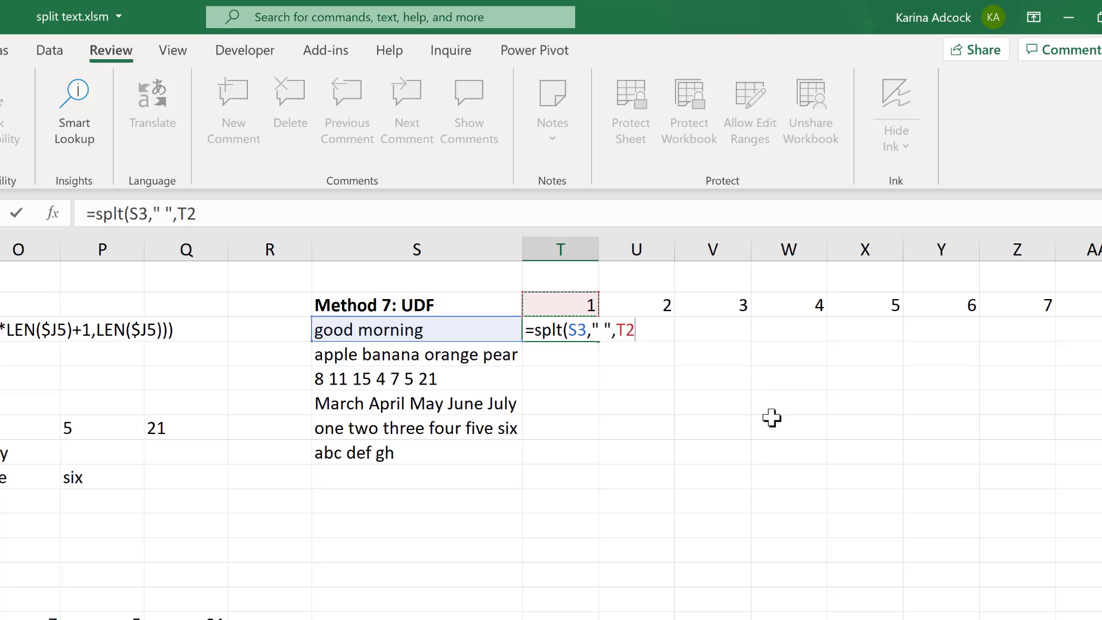
key(Return)
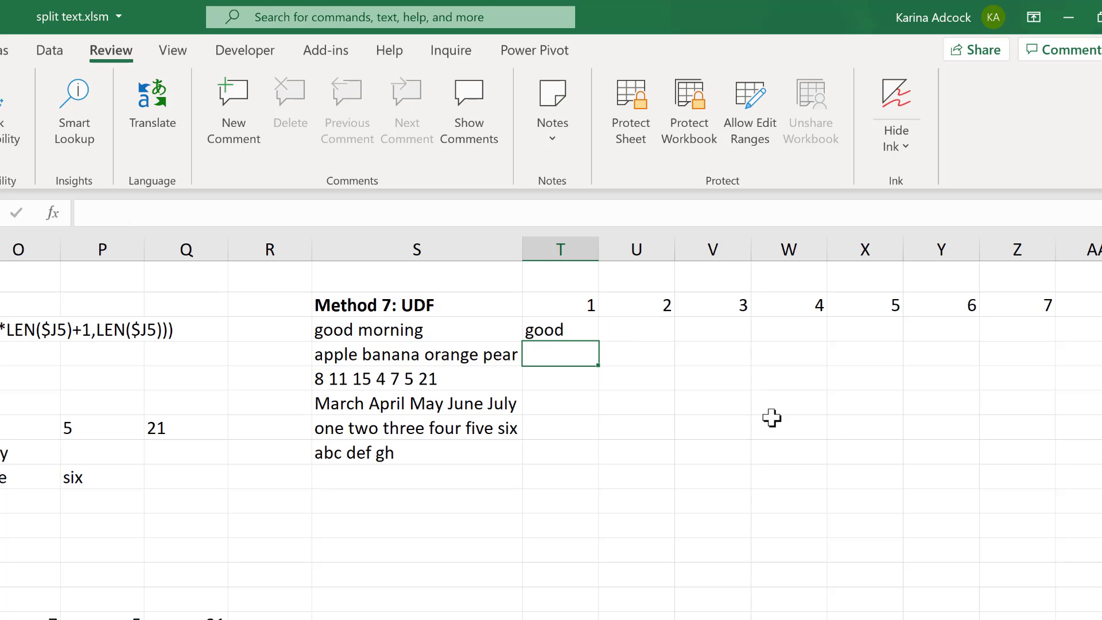
Make the references in T3 mixed so the formula reads =splt($S3," ",T$2)
click(551, 330)
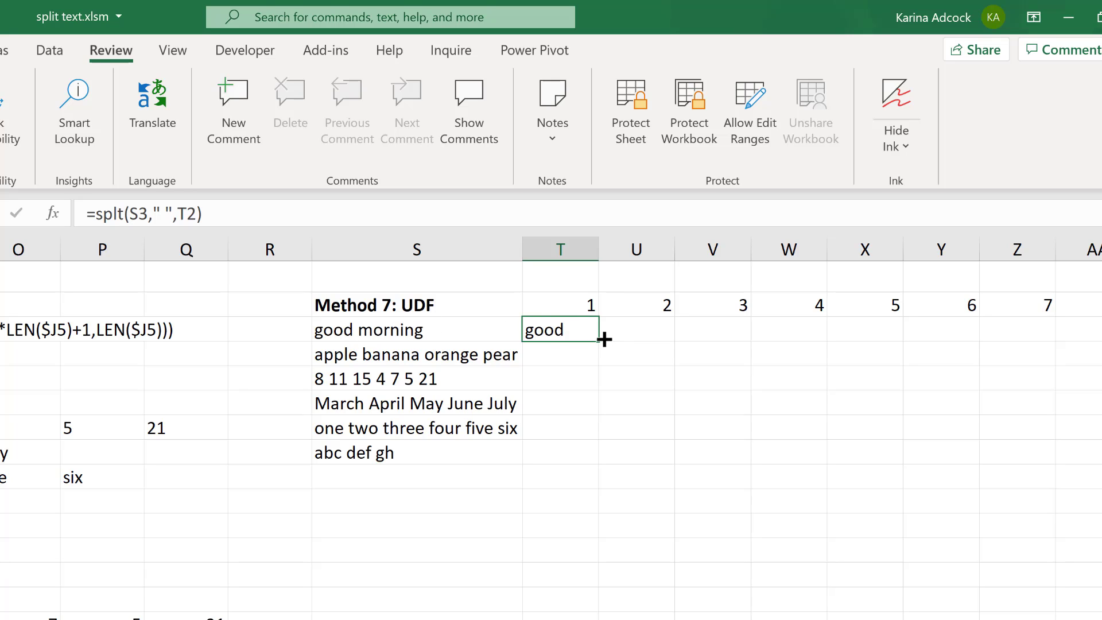
key(F2)
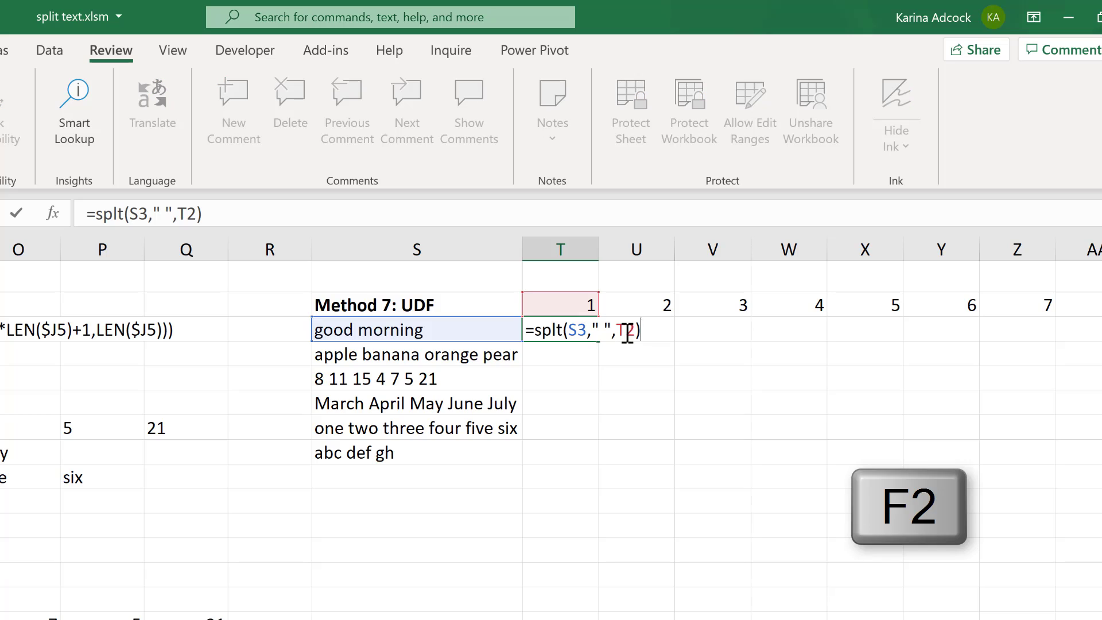
key(F4)
key(F4)
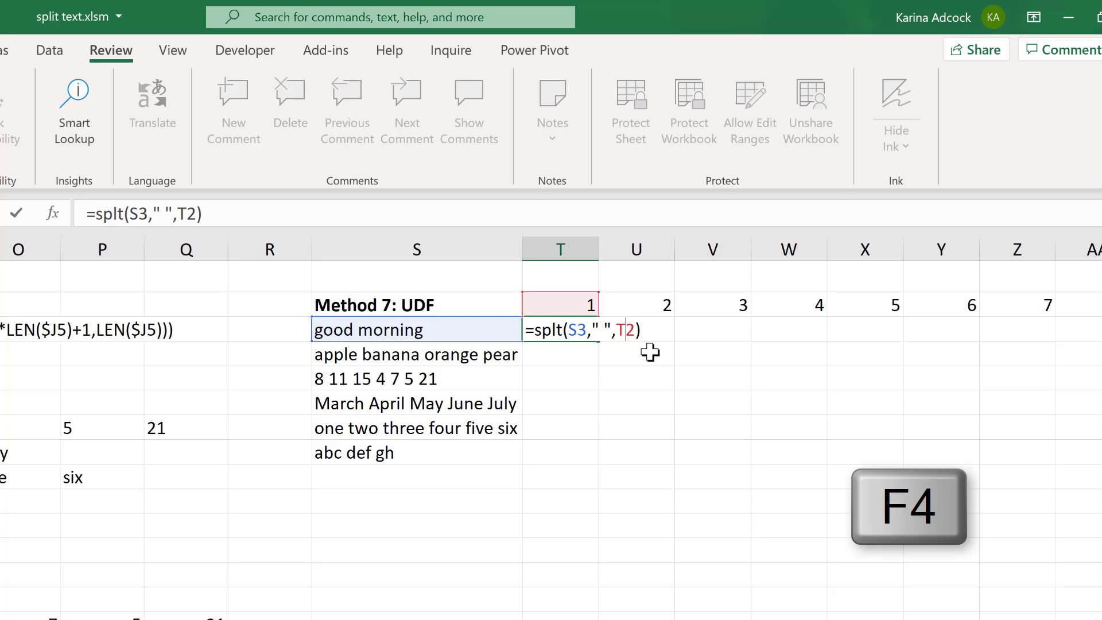
click(578, 331)
key(F4)
key(F4)
key(F4)
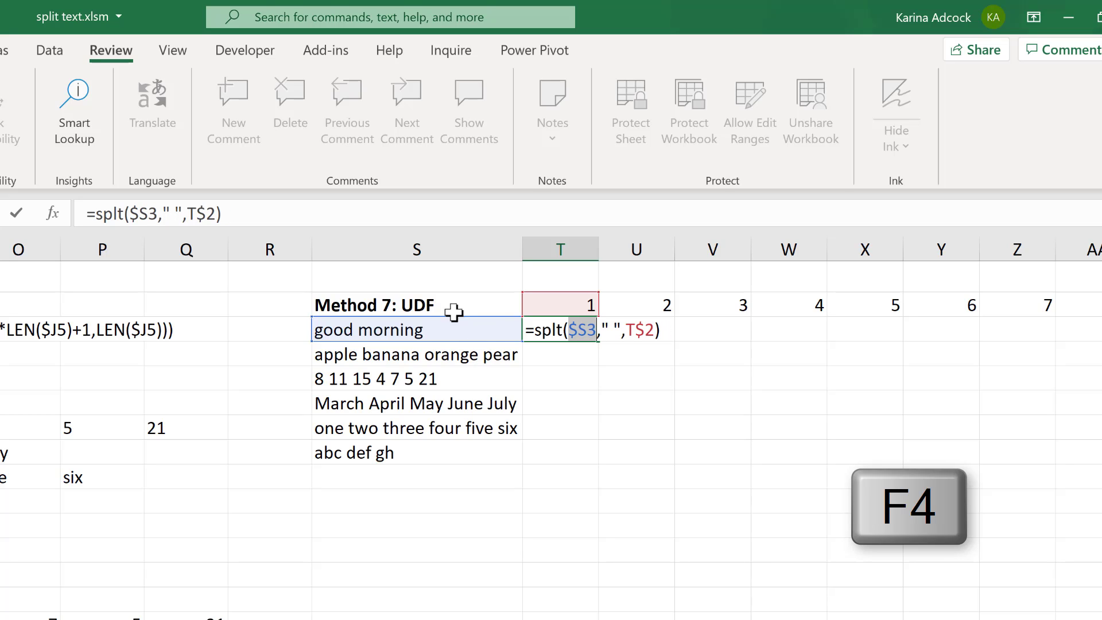
click(665, 328)
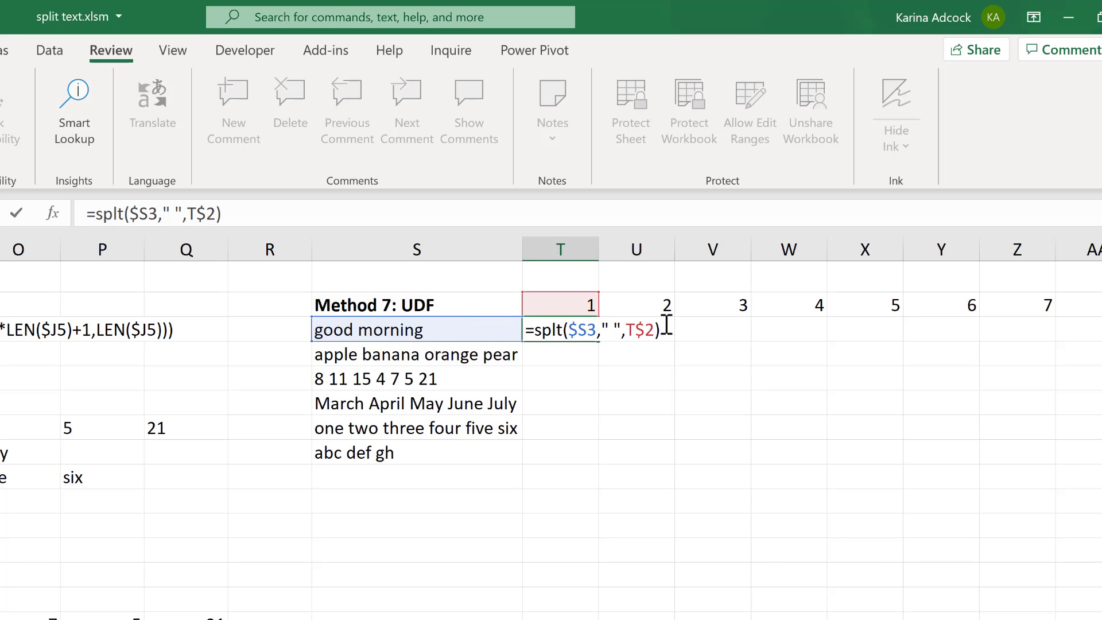
key(Return)
Fill the splt formula from T3 across and down through Z8 and check cells in the filled range
click(593, 336)
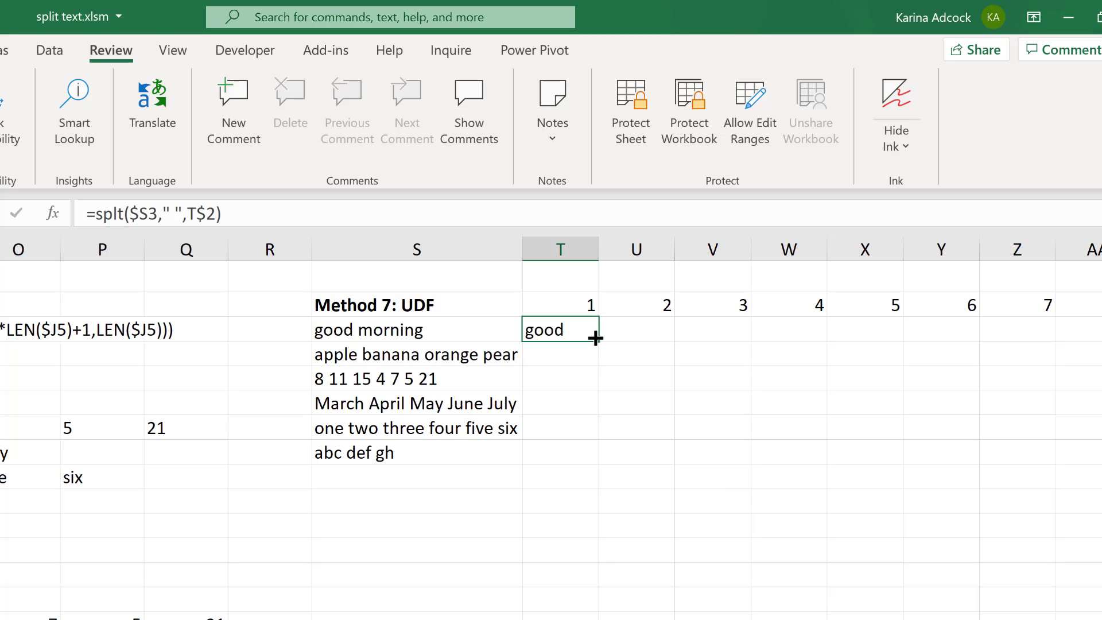
drag(597, 340, 1032, 455)
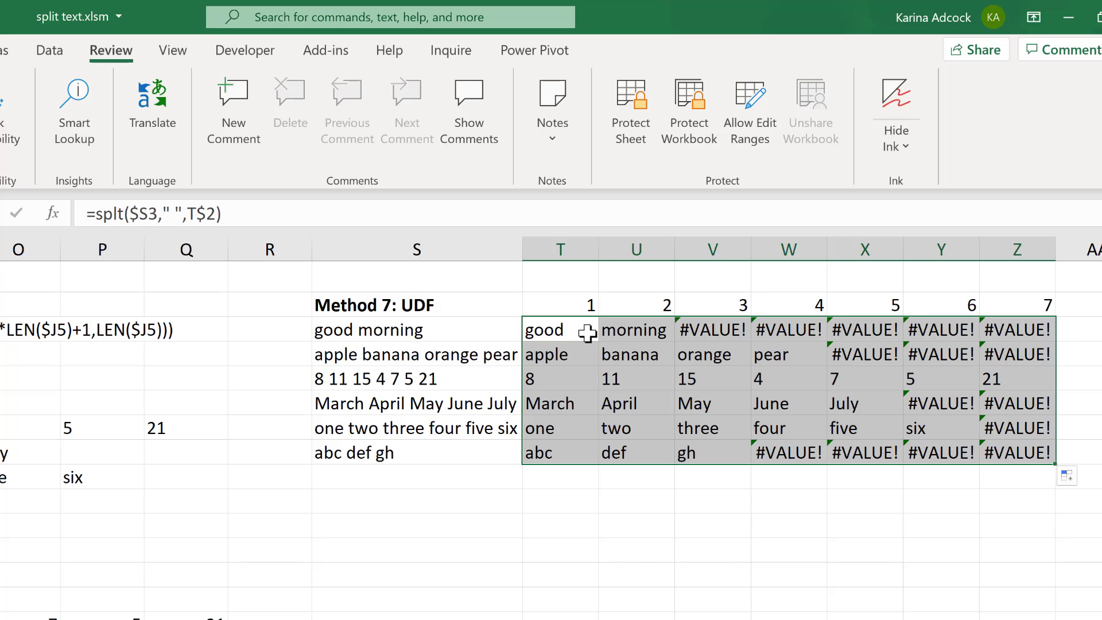
click(561, 331)
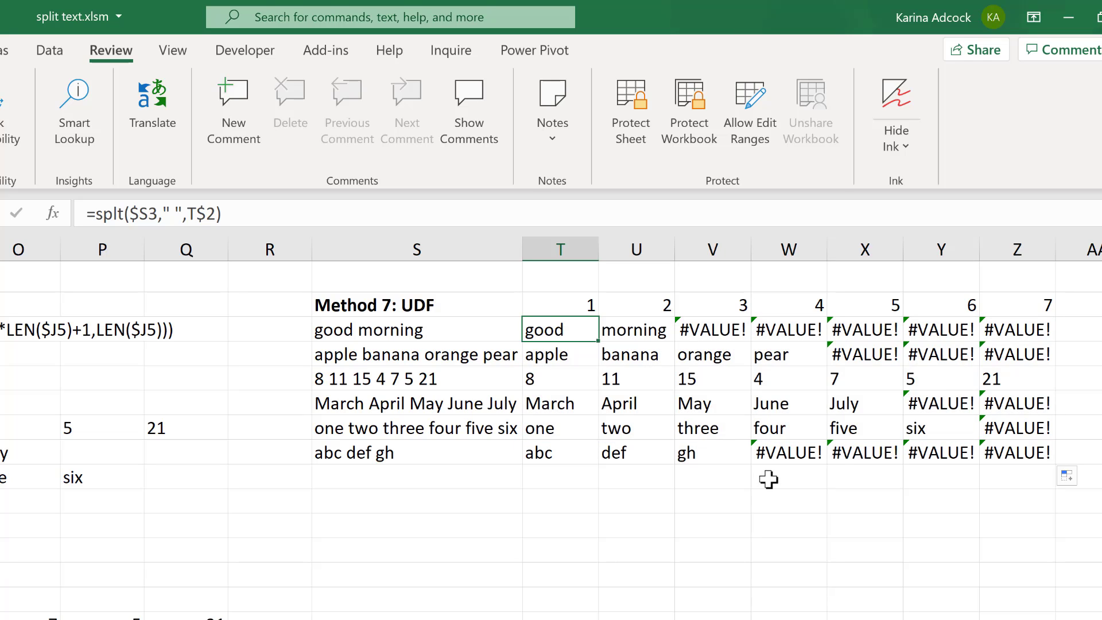
click(724, 330)
click(869, 327)
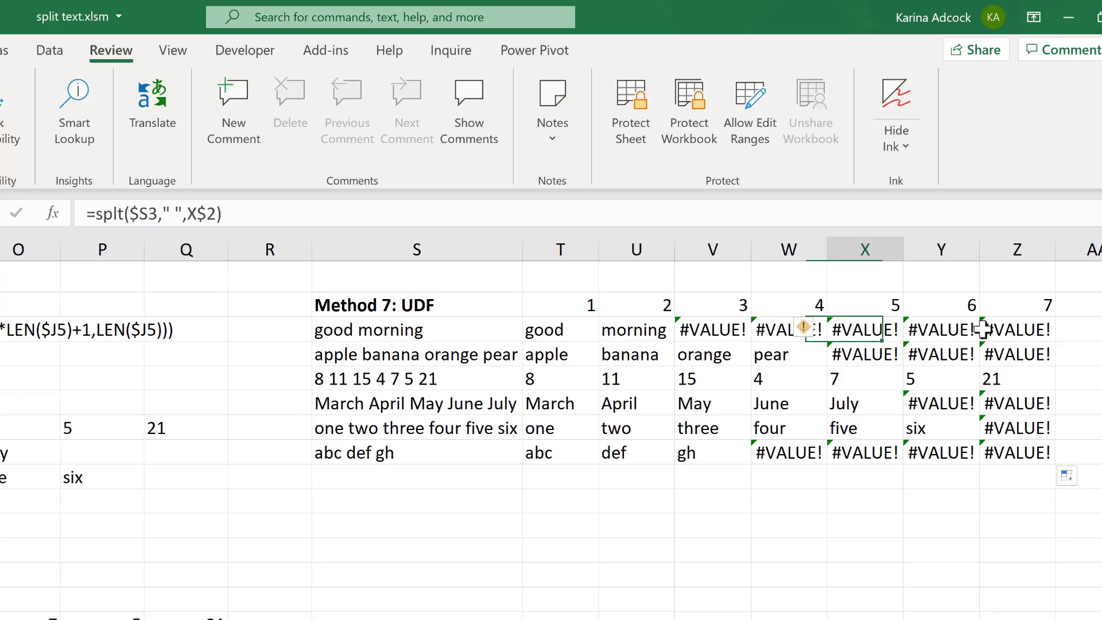
click(1012, 329)
click(1019, 451)
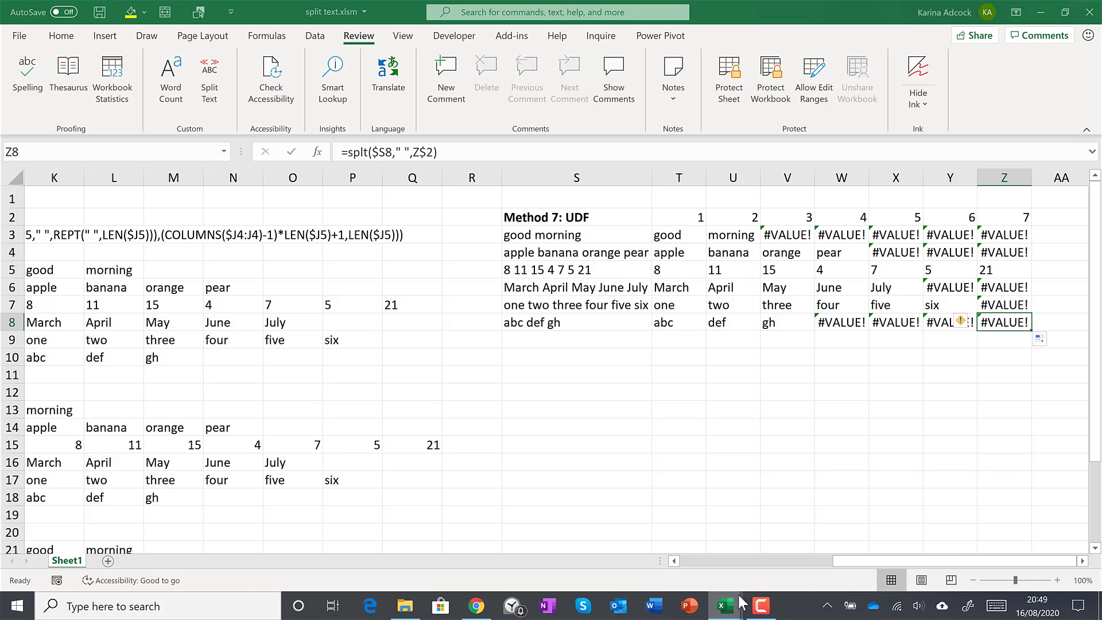
Switch to the VBA editor and add a With Application line above the splt assignment in the splt function
mouse_move(725, 606)
click(871, 531)
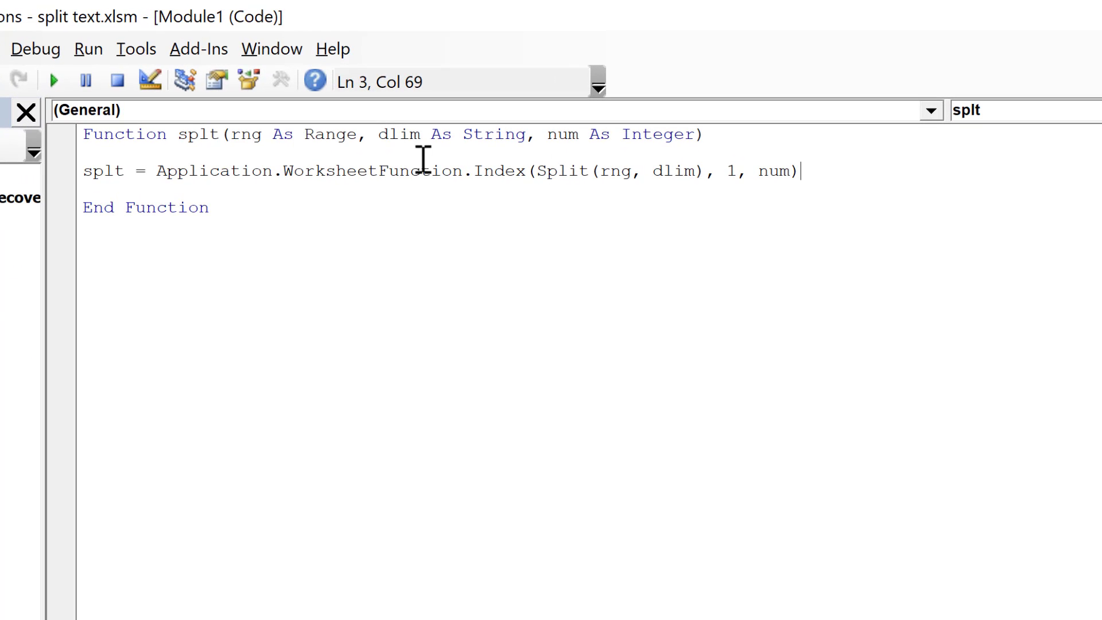
drag(815, 171, 164, 173)
click(119, 174)
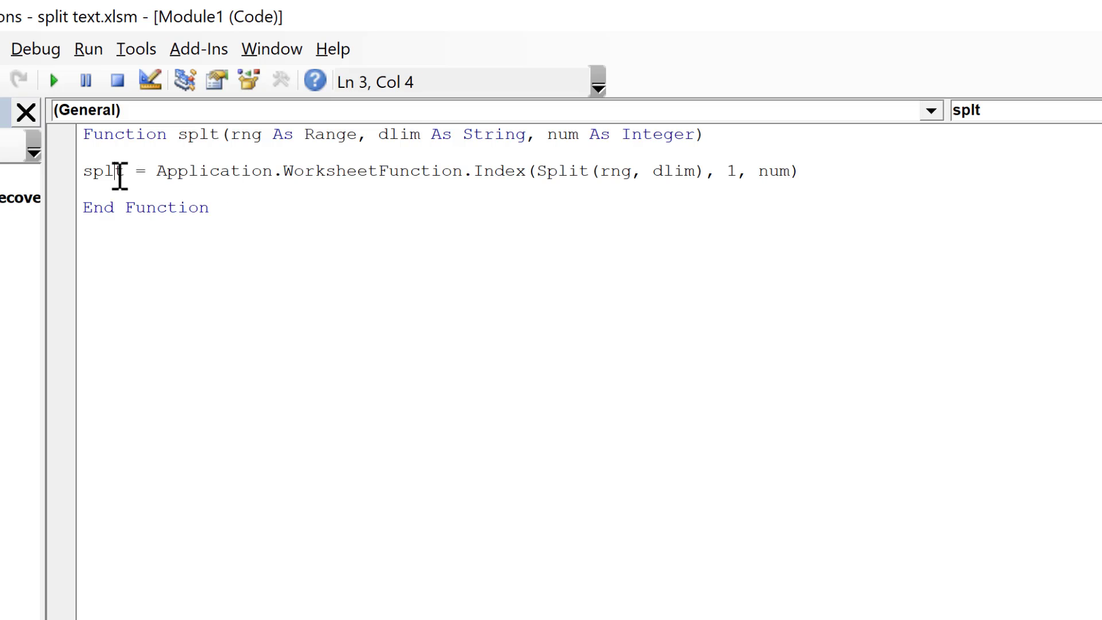
click(140, 145)
click(140, 155)
key(Return)
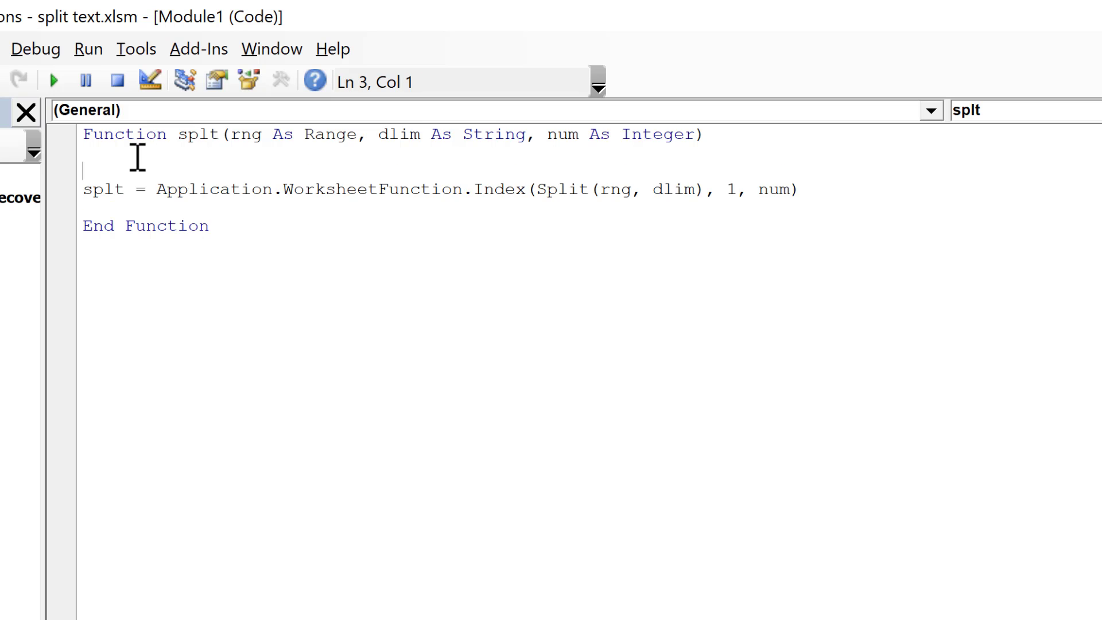
key(Return)
click(123, 163)
click(101, 173)
text(with )
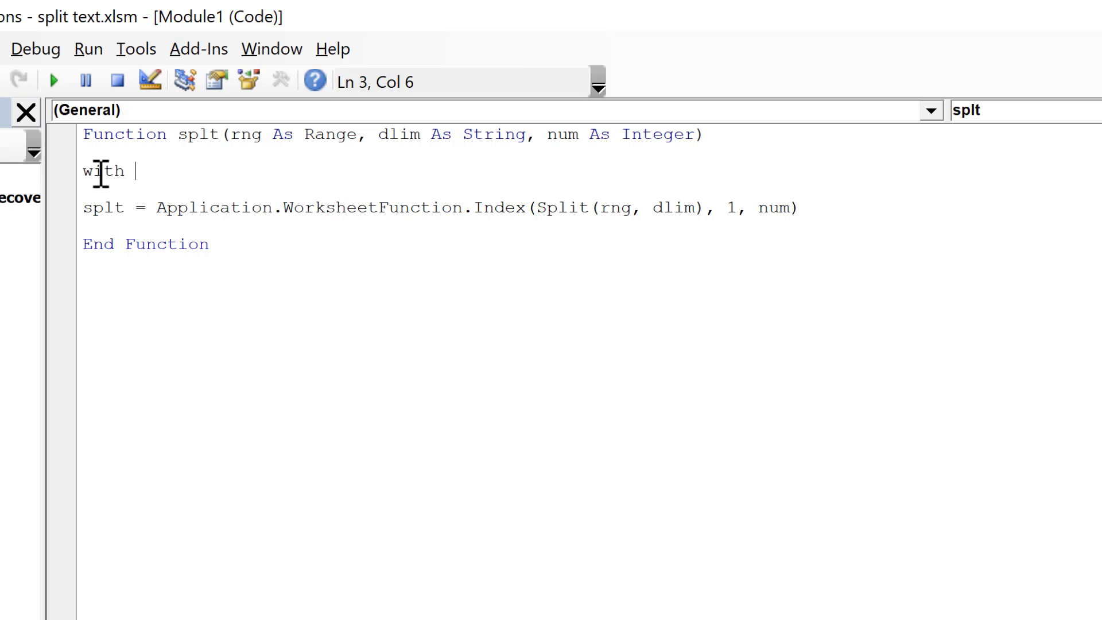
text(application)
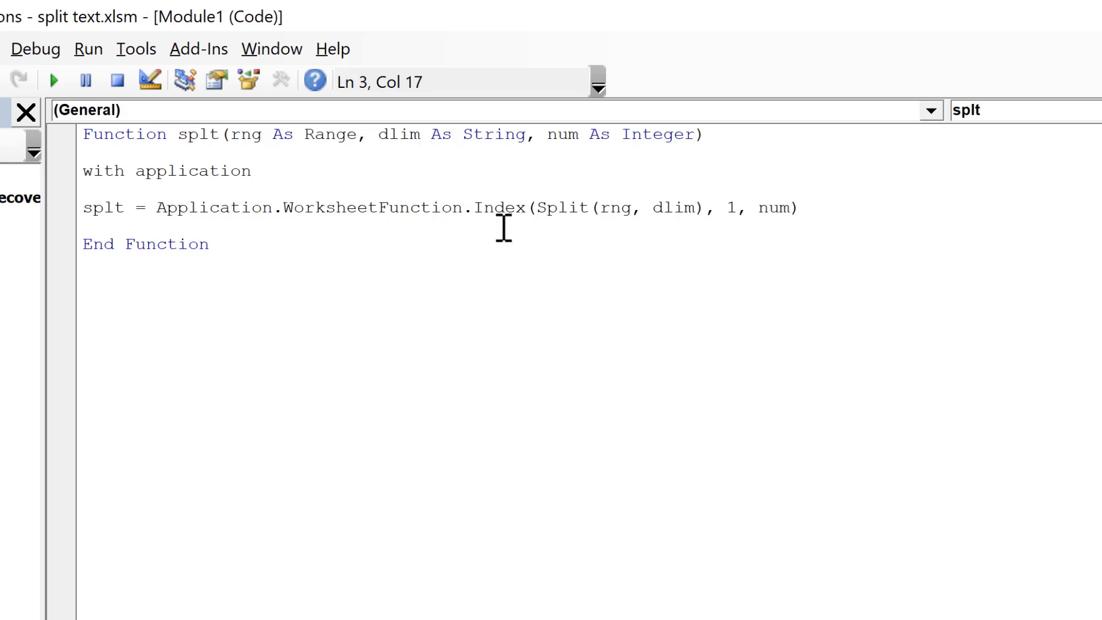
Close the With block by adding End With below the splt assignment
click(816, 208)
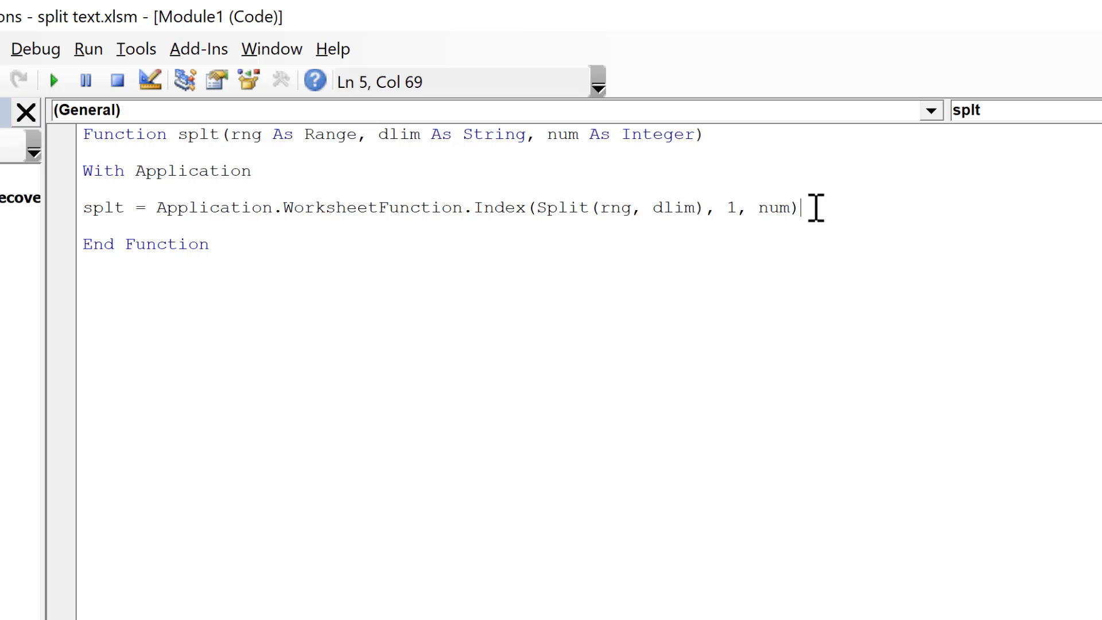
key(Return)
key(Return)
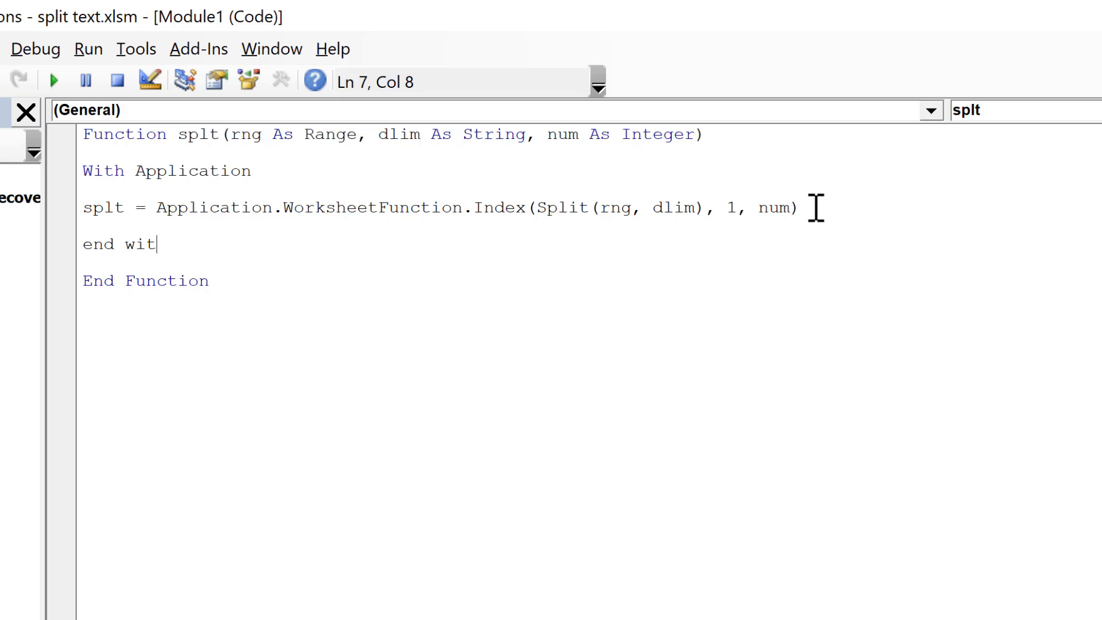
text(end with)
click(177, 225)
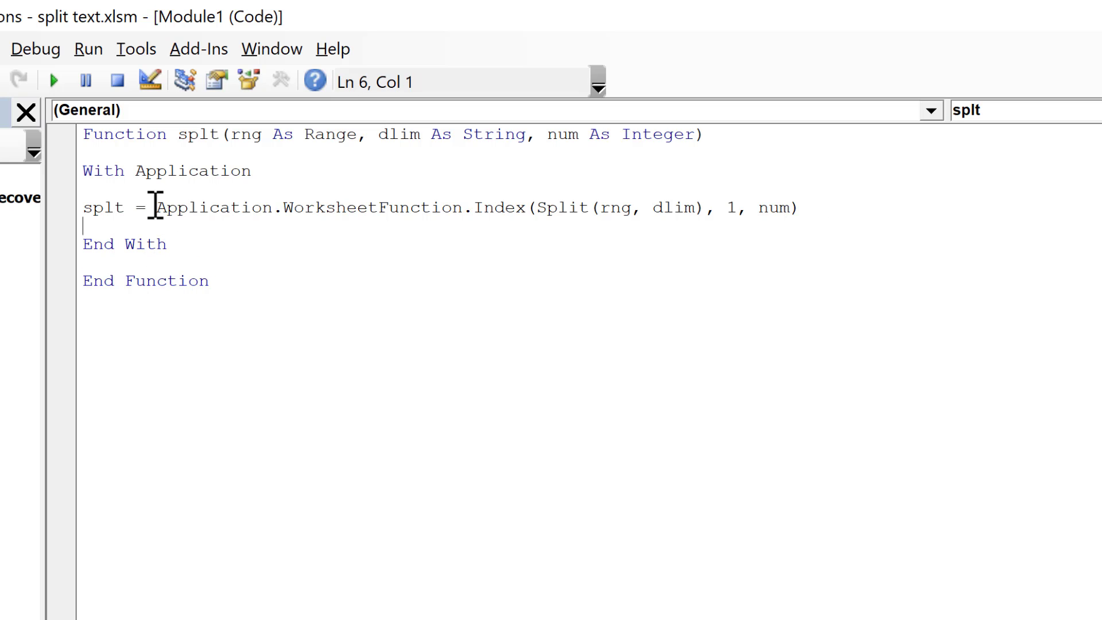
Drop Application.WorksheetFunction and add error handling so the line reads splt = .IfError(.Index(Split(rng, dlim), 1, num), "")
drag(160, 207, 465, 207)
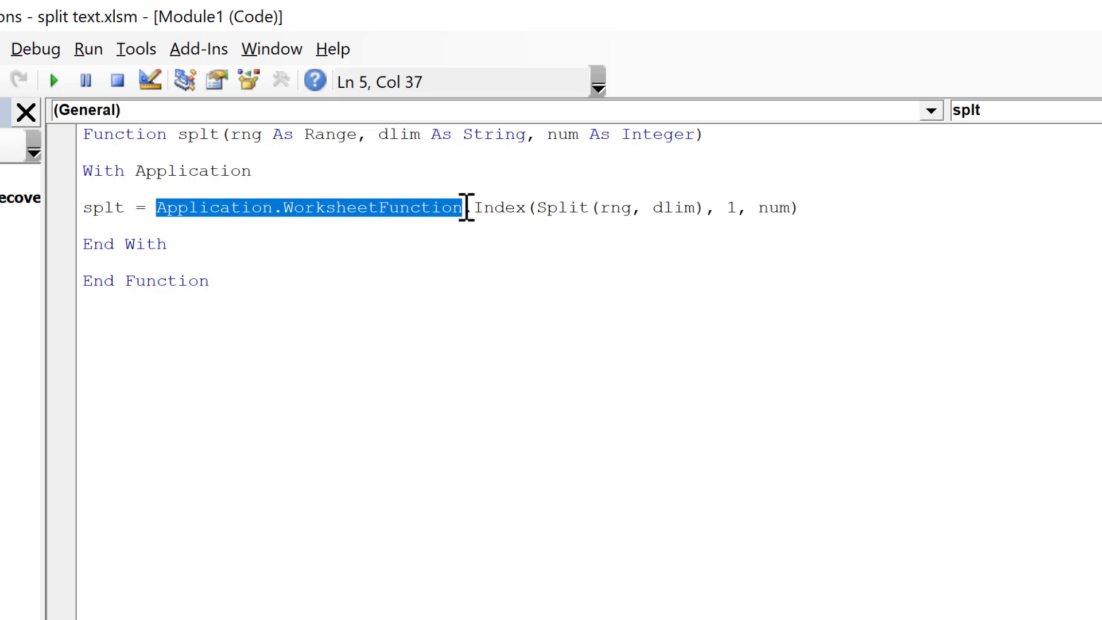
key(Delete)
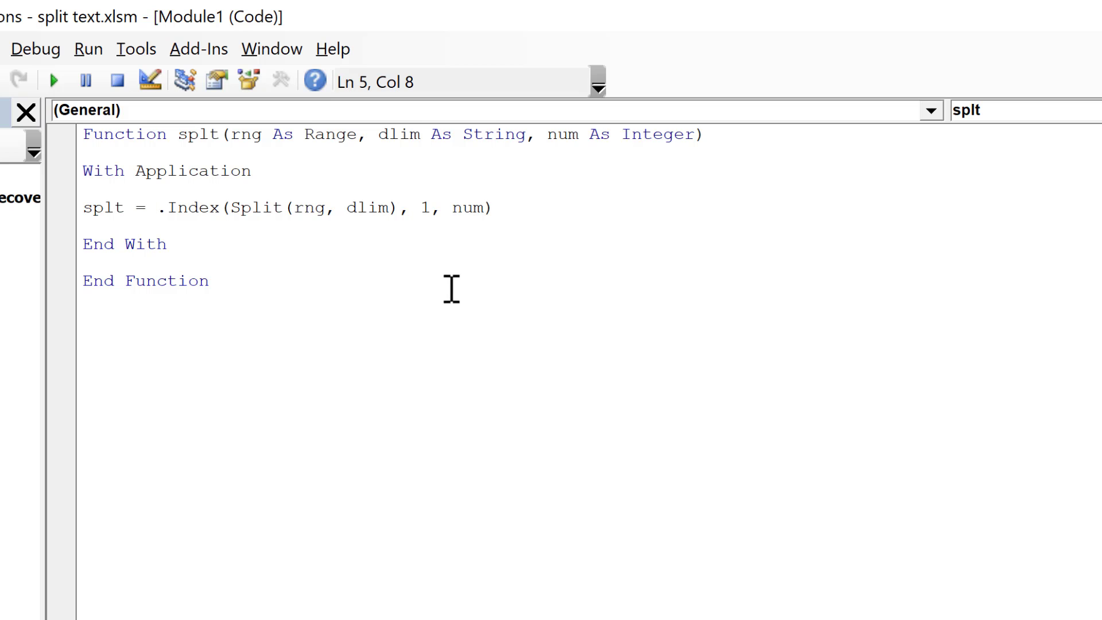
text(.iferr)
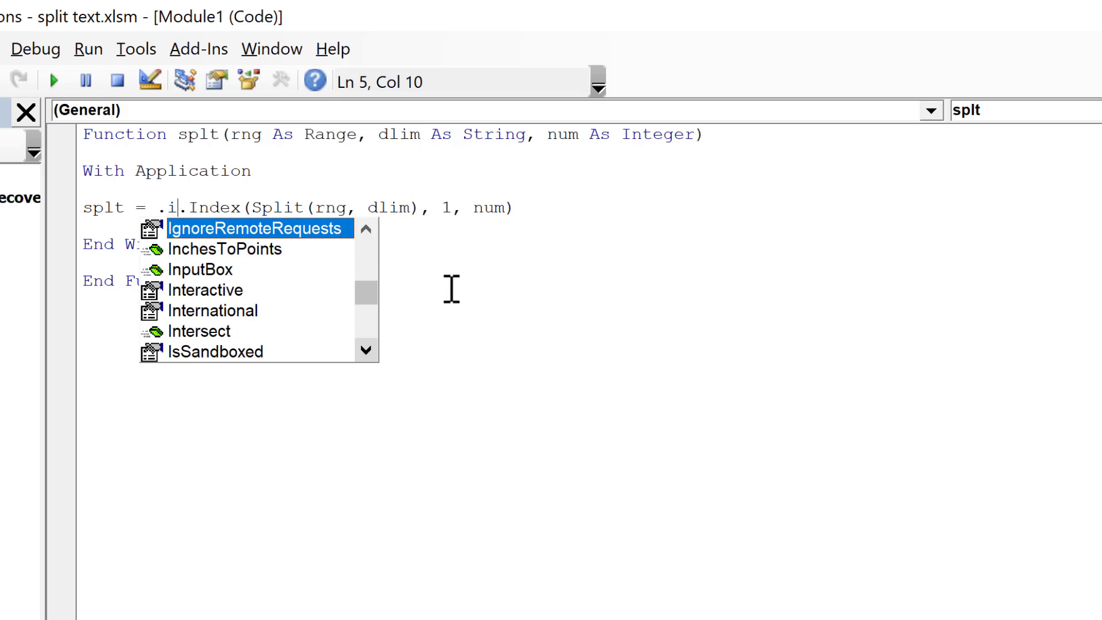
text(or)
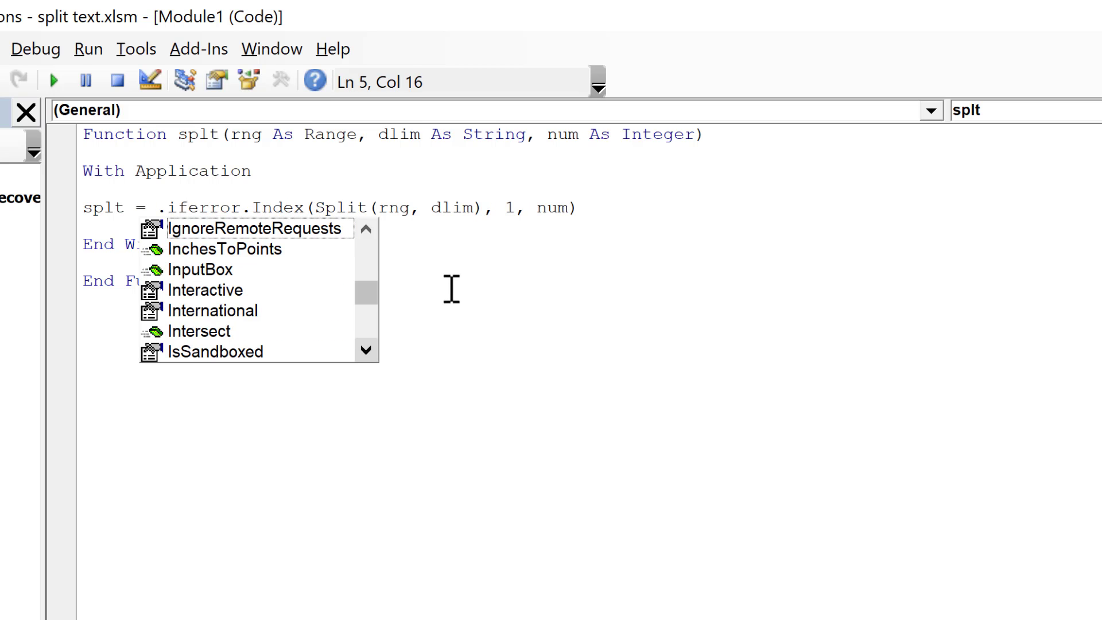
text(()
click(620, 216)
text(,)
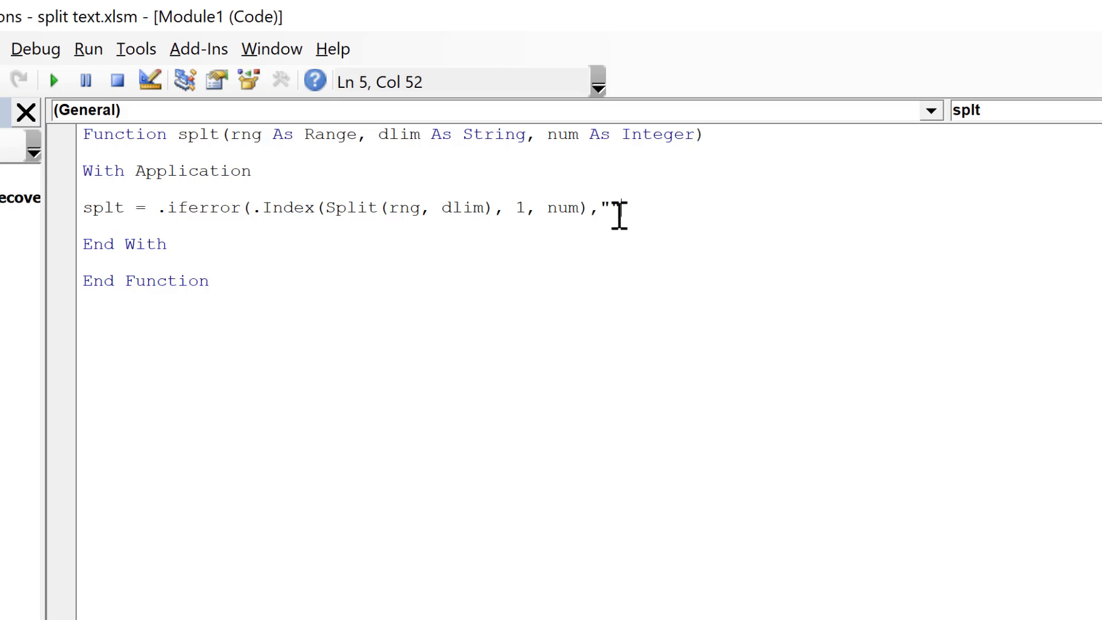
click(345, 176)
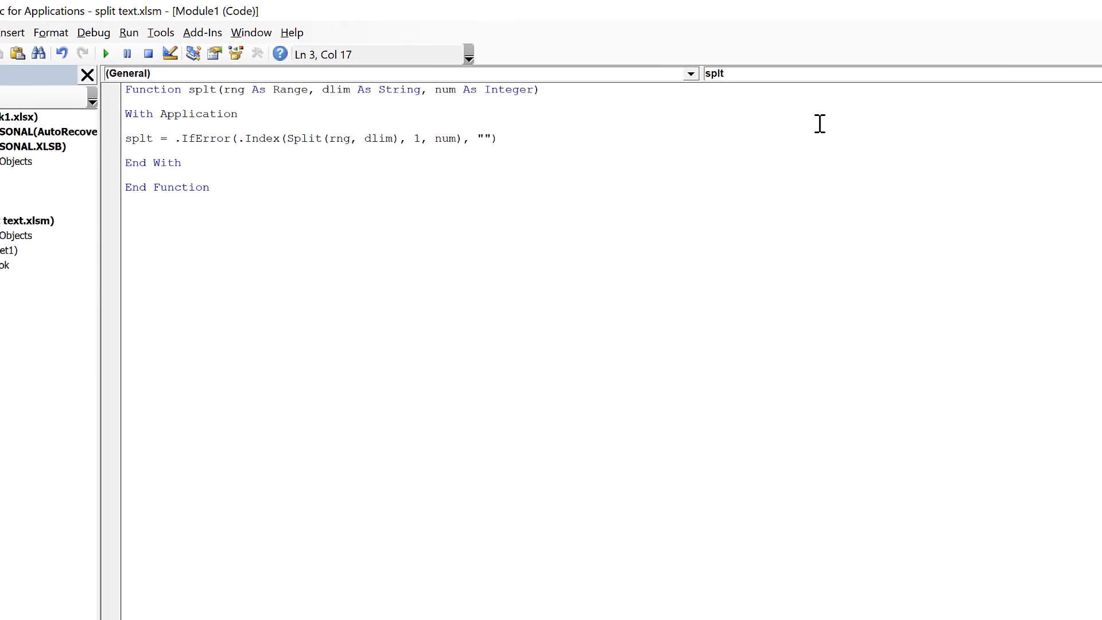
Return to the split text.xlsm worksheet and refill the splt formula from T3 across and down through Z8
click(989, 15)
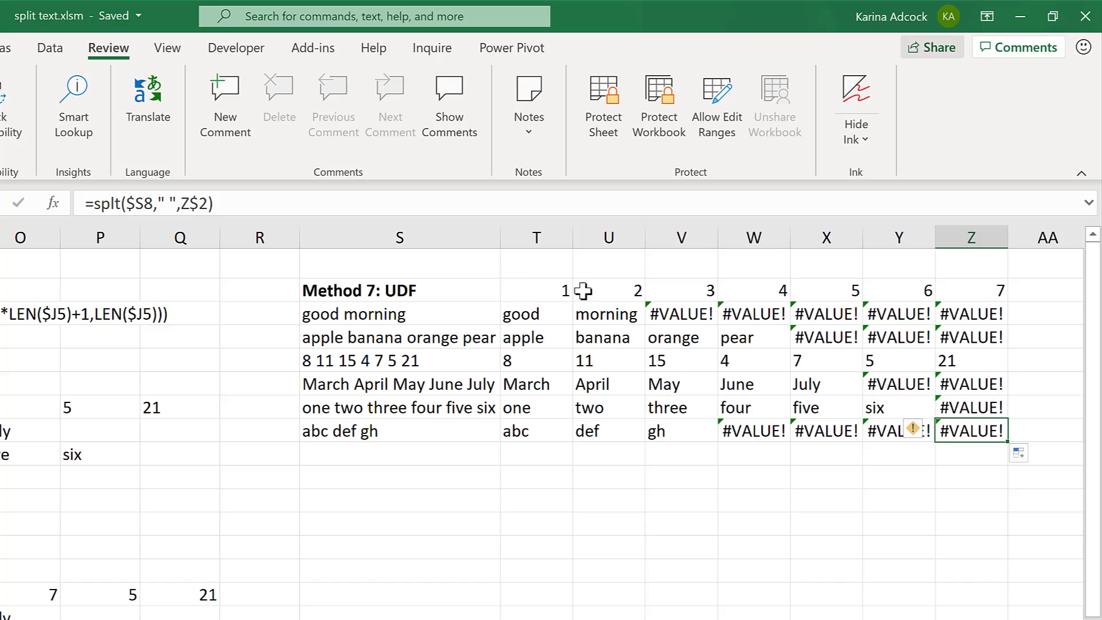
click(538, 316)
drag(572, 324, 964, 451)
click(768, 481)
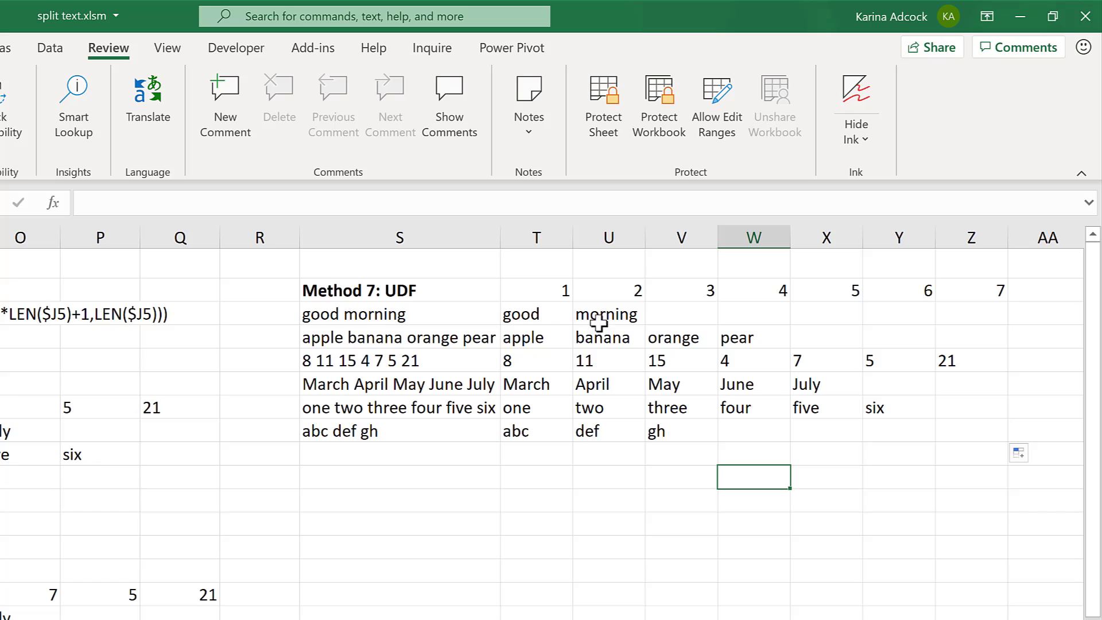
click(546, 311)
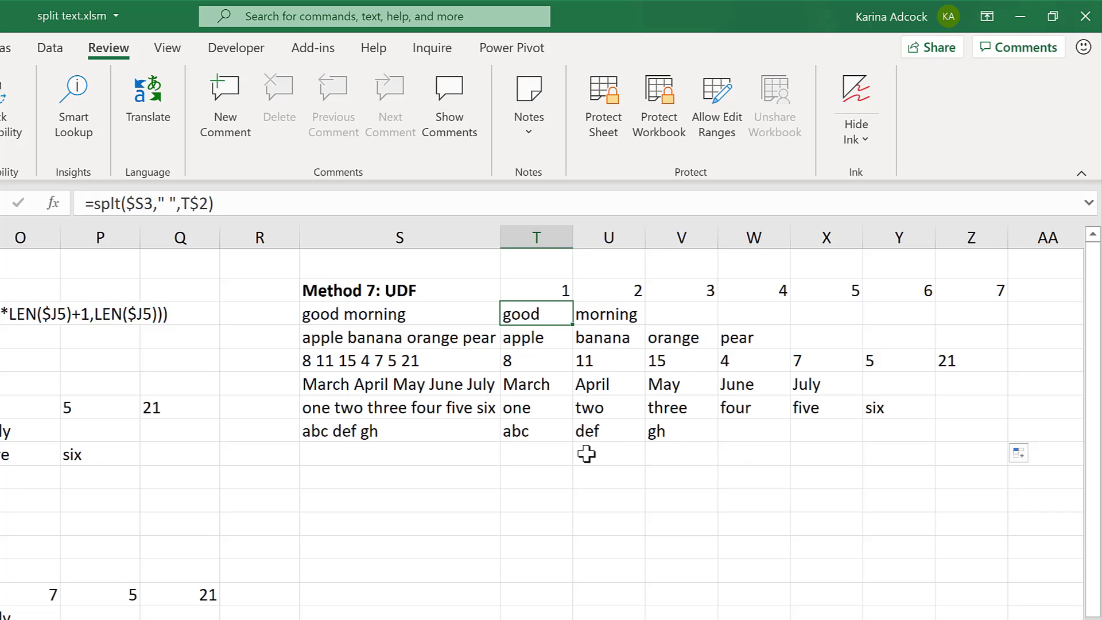
click(608, 459)
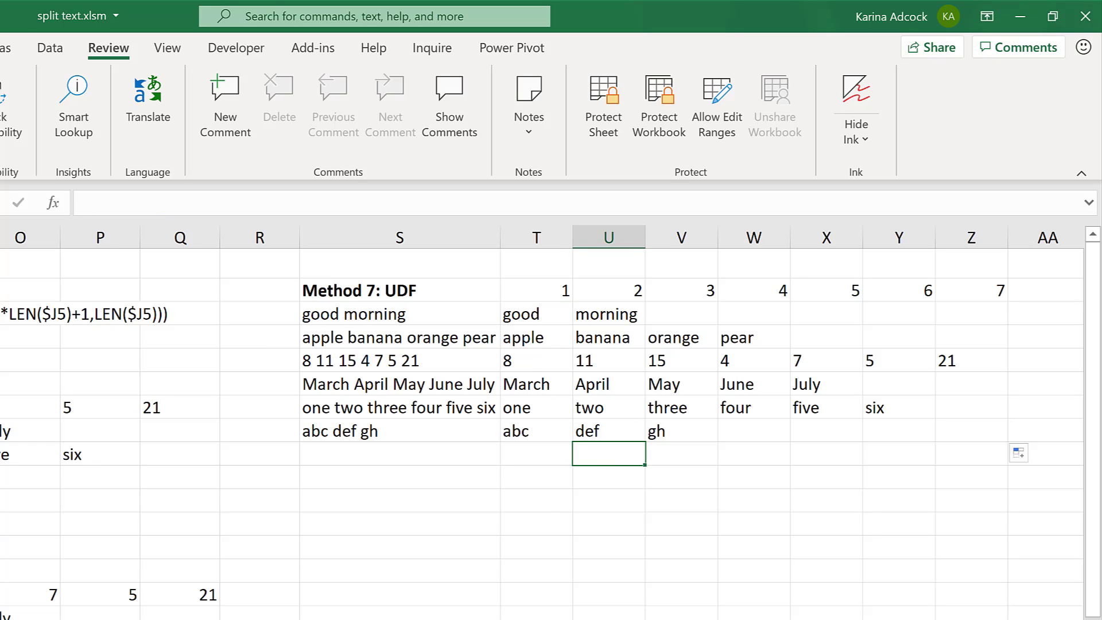
Go back to the VBA editor and copy the entire splt function from Module1 of split text.xlsm
key(alt+F11)
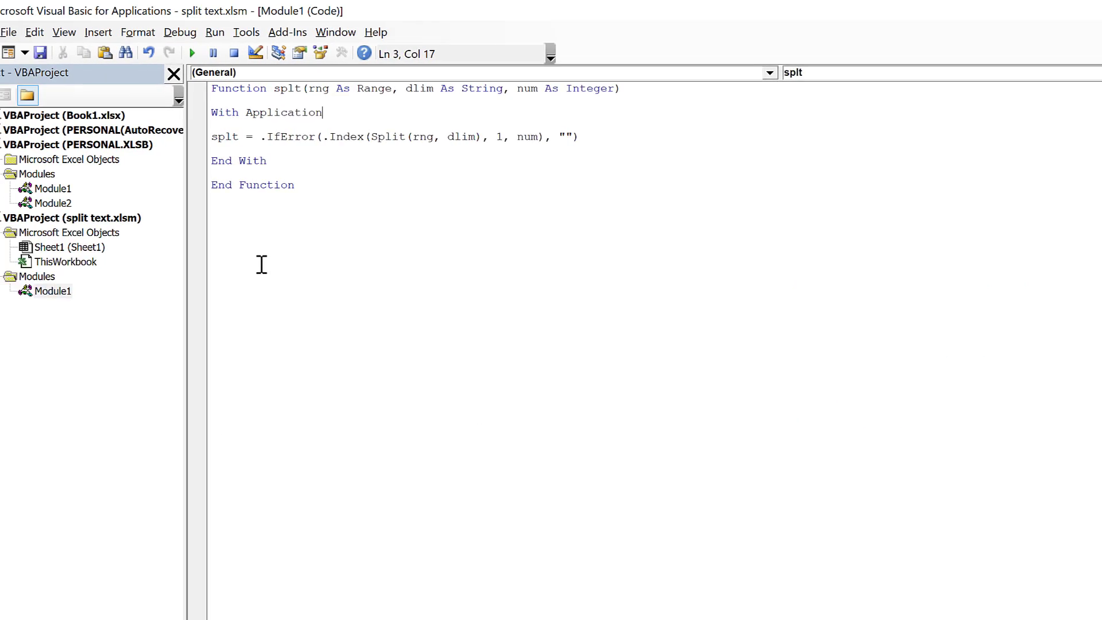
drag(340, 189, 228, 89)
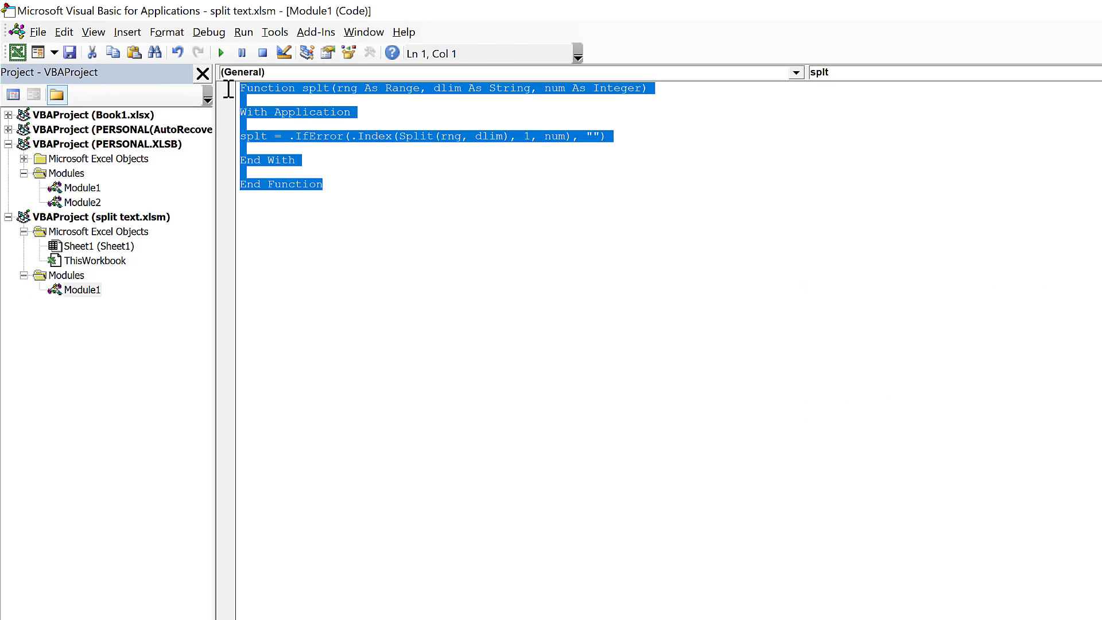
right_click(257, 109)
click(206, 139)
Paste the splt function below the splt1 macro in Module2 of PERSONAL.XLSB
click(143, 146)
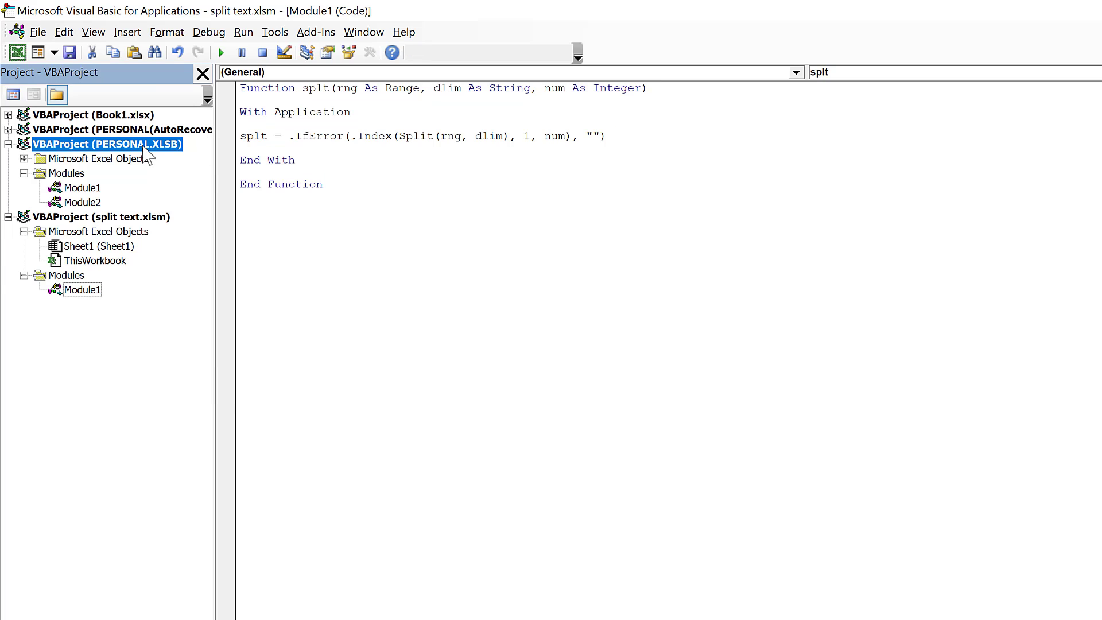
double_click(100, 202)
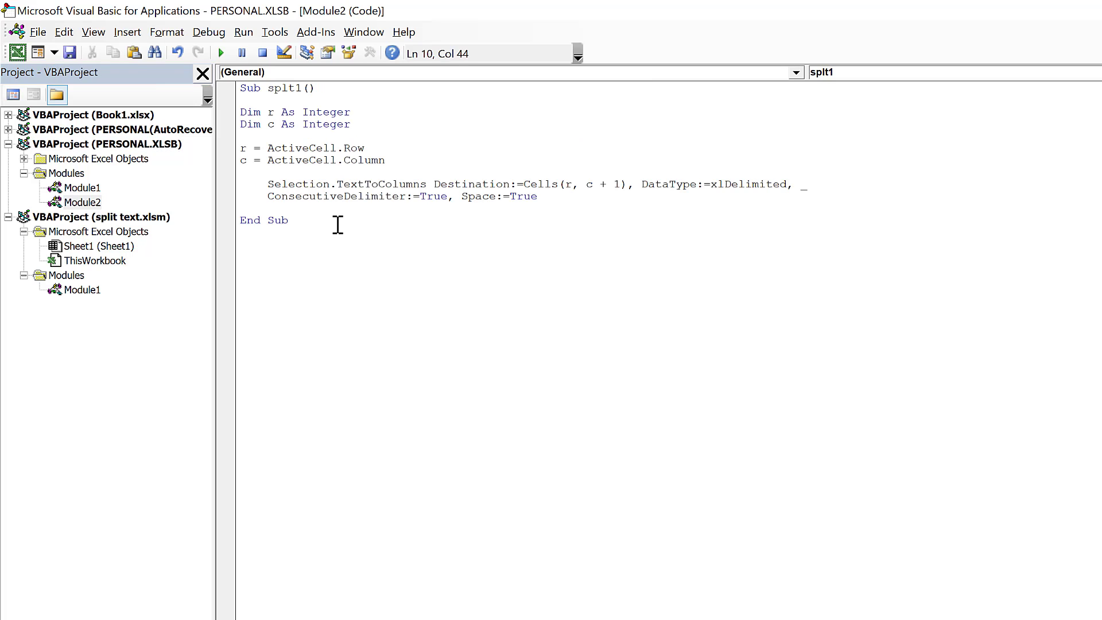
key(Return)
key(ctrl+v)
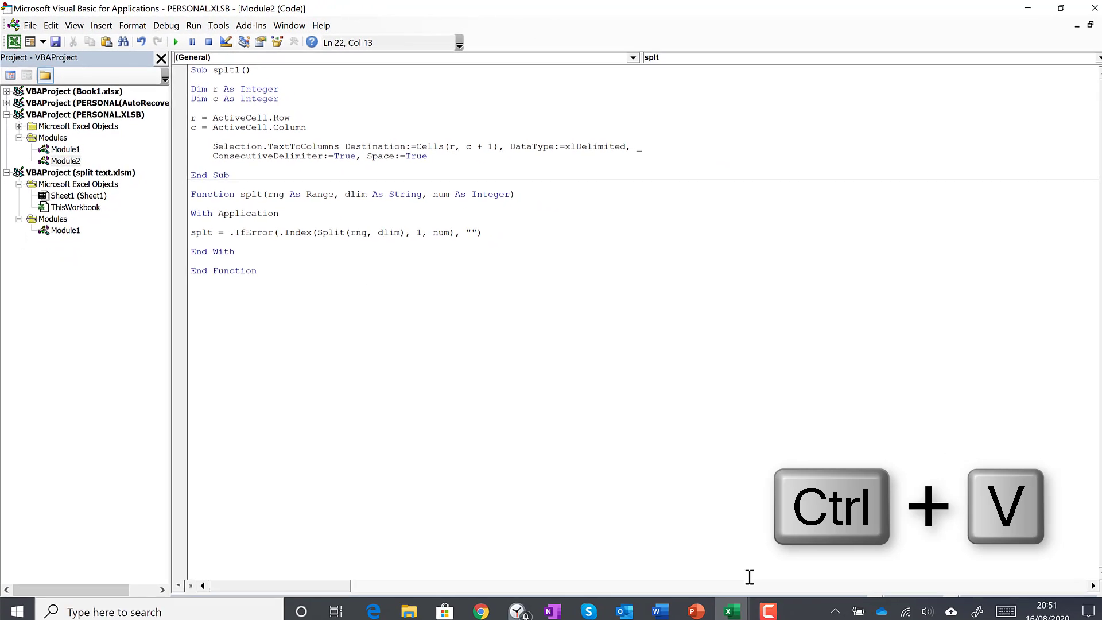
Switch to Book1.xlsx and insert the user-defined function PERSONAL.XLSB!splt in cell C3
mouse_move(726, 611)
click(609, 570)
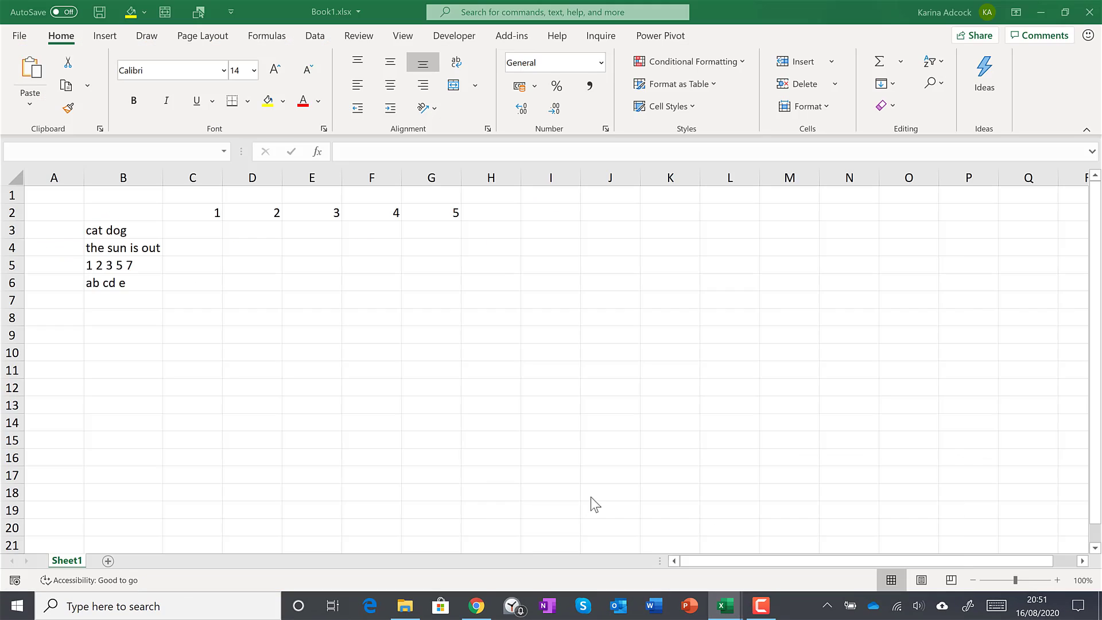
click(190, 228)
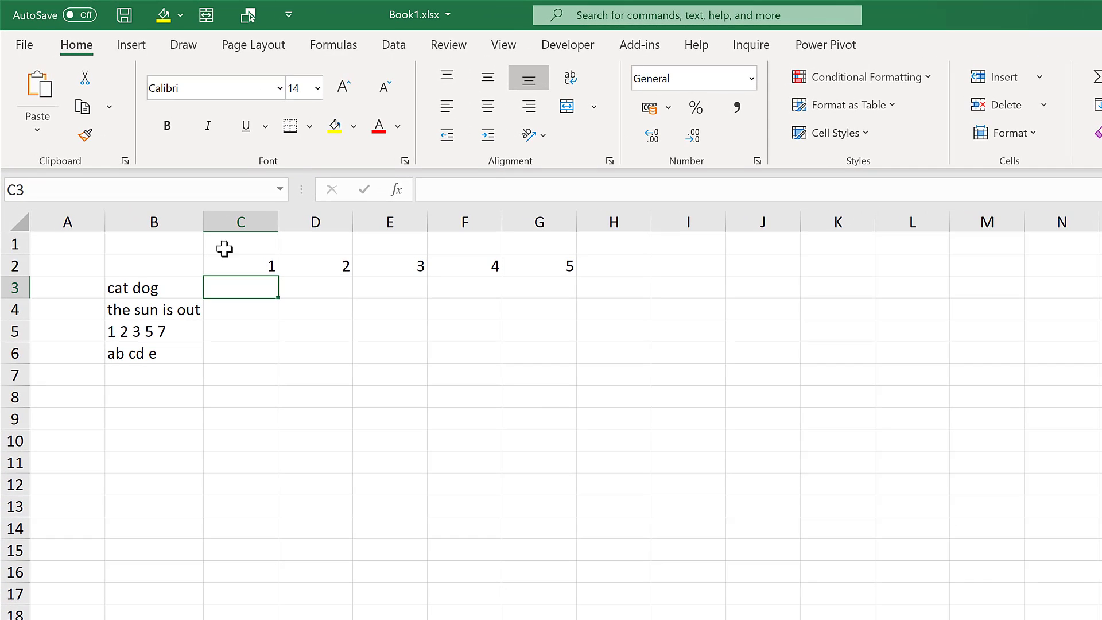
click(398, 190)
click(931, 326)
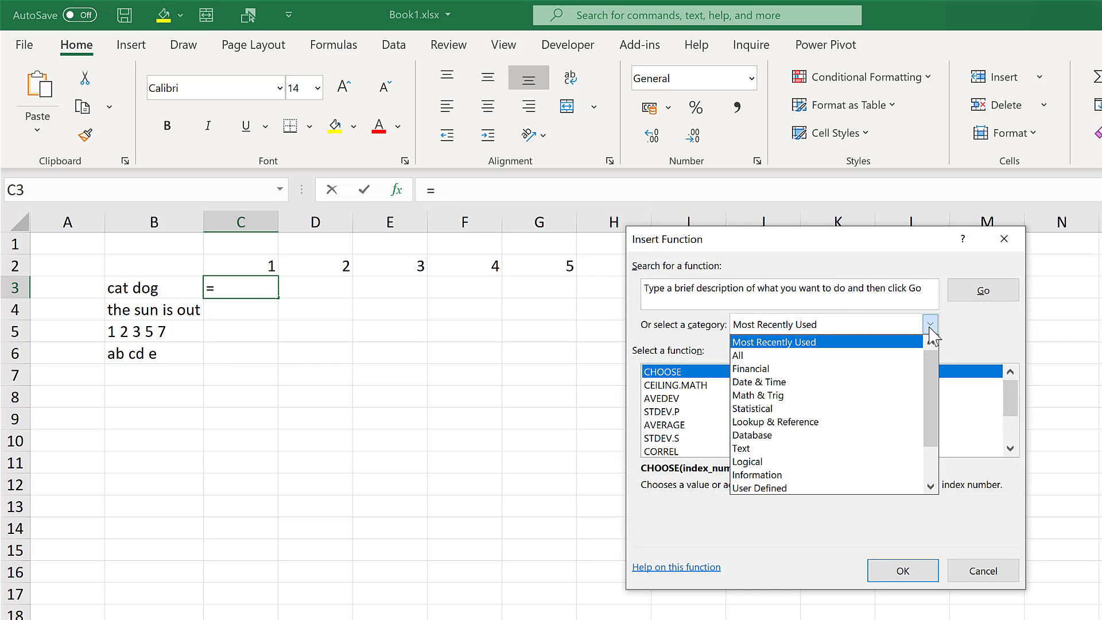
click(811, 487)
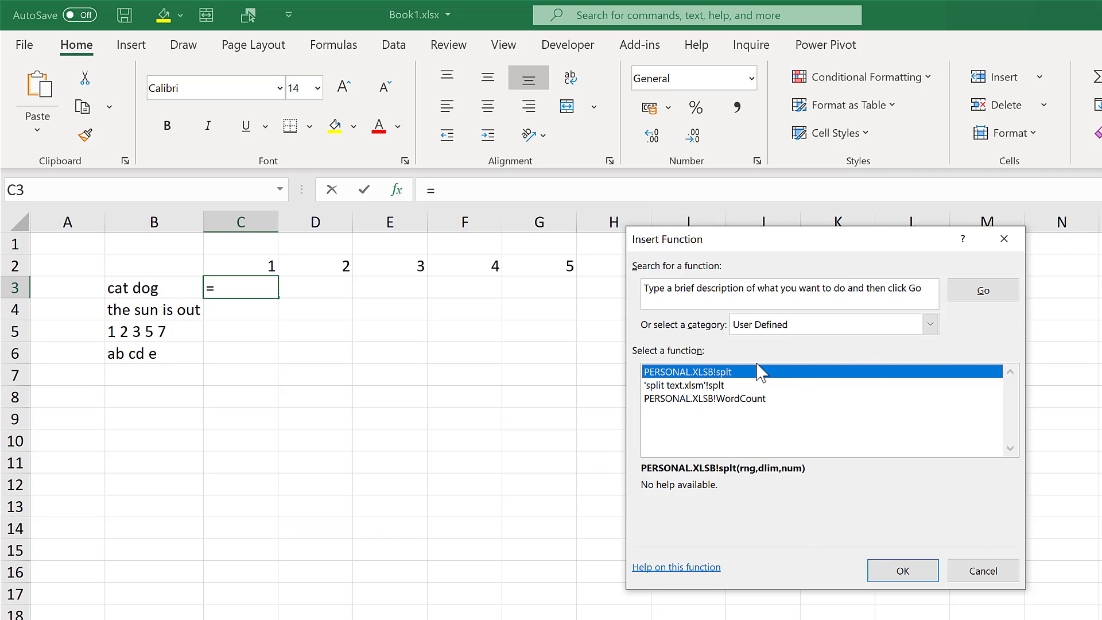
click(905, 570)
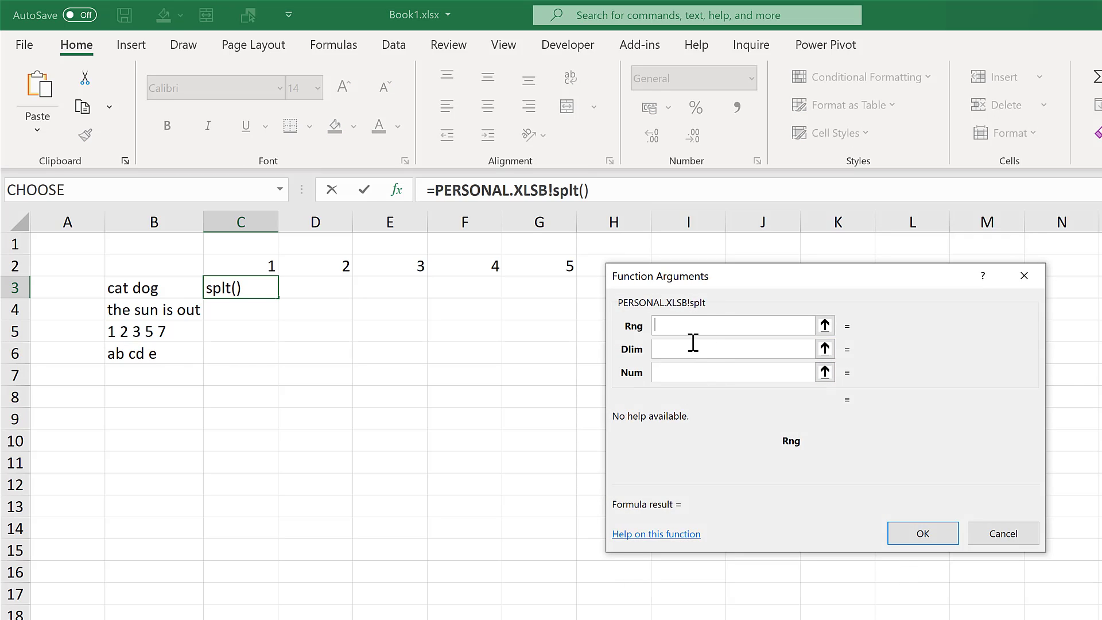
Set the function arguments to B3 for Rng, " " for Dlim and C2 for Num
click(149, 283)
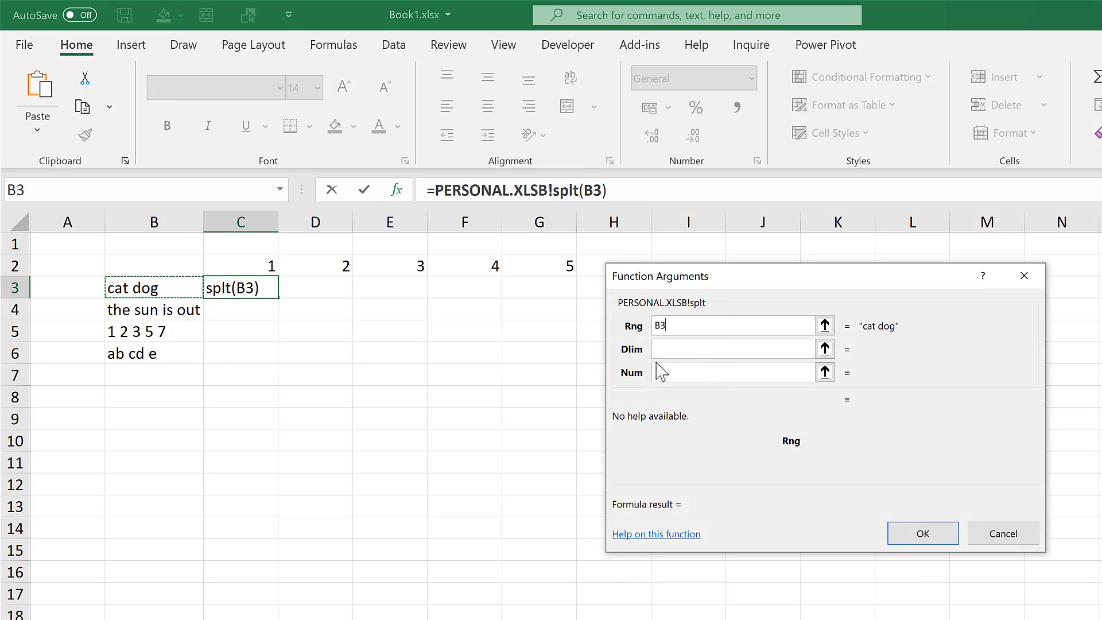
click(669, 352)
text(" ")
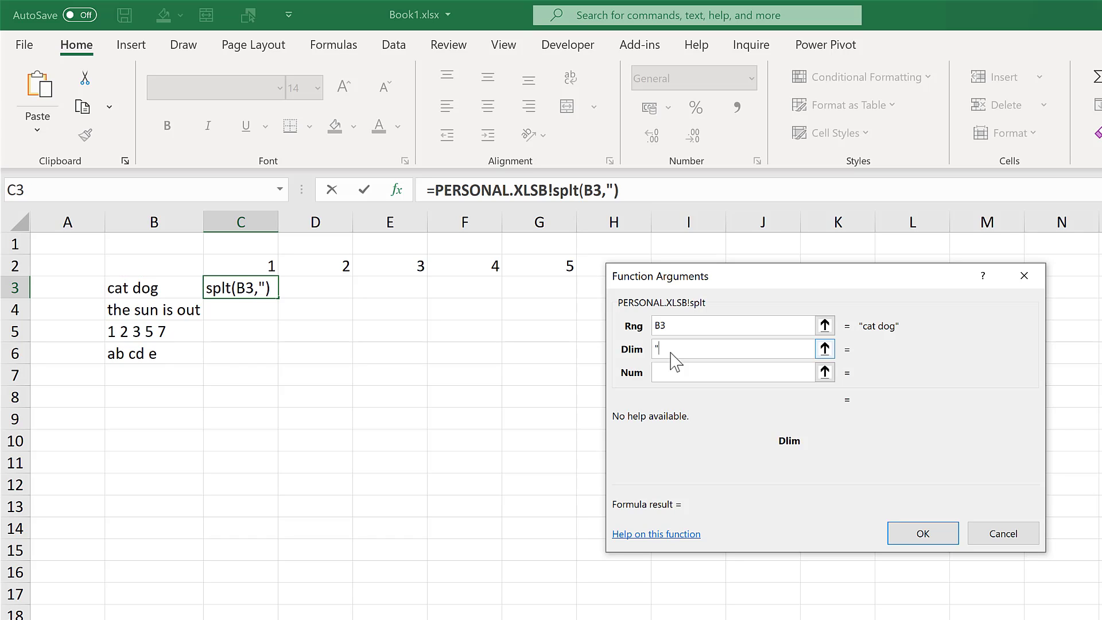
click(678, 372)
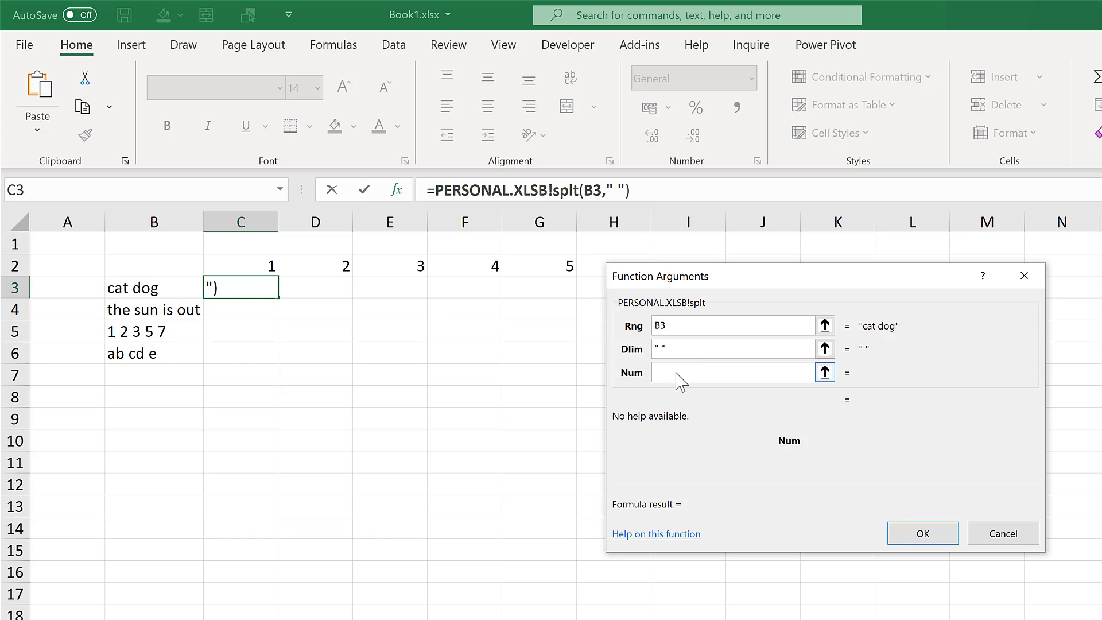
click(274, 266)
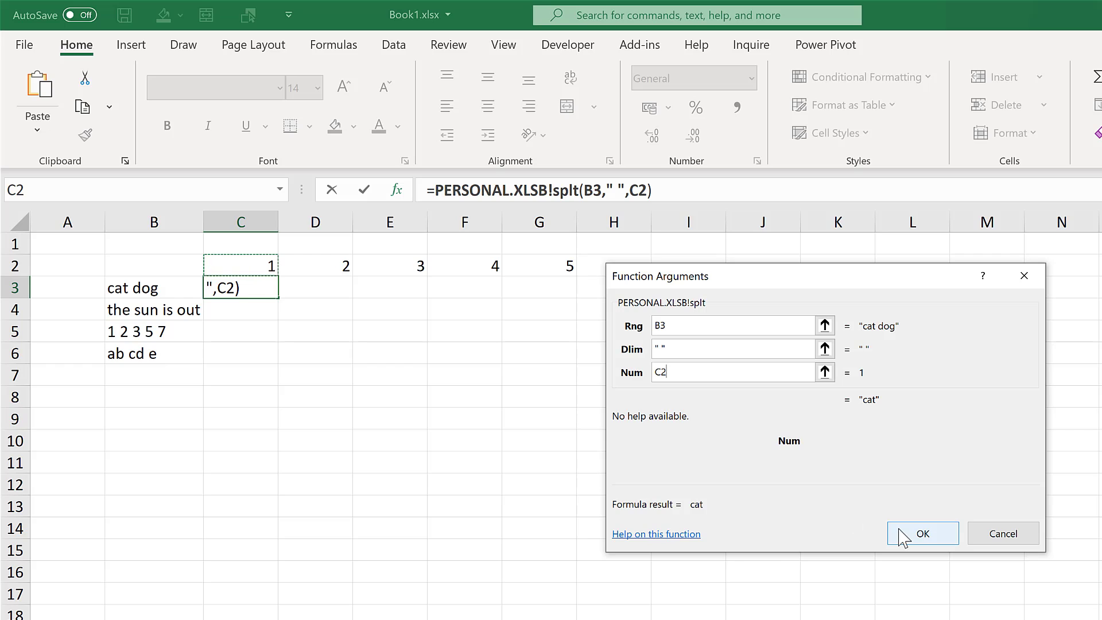
click(918, 532)
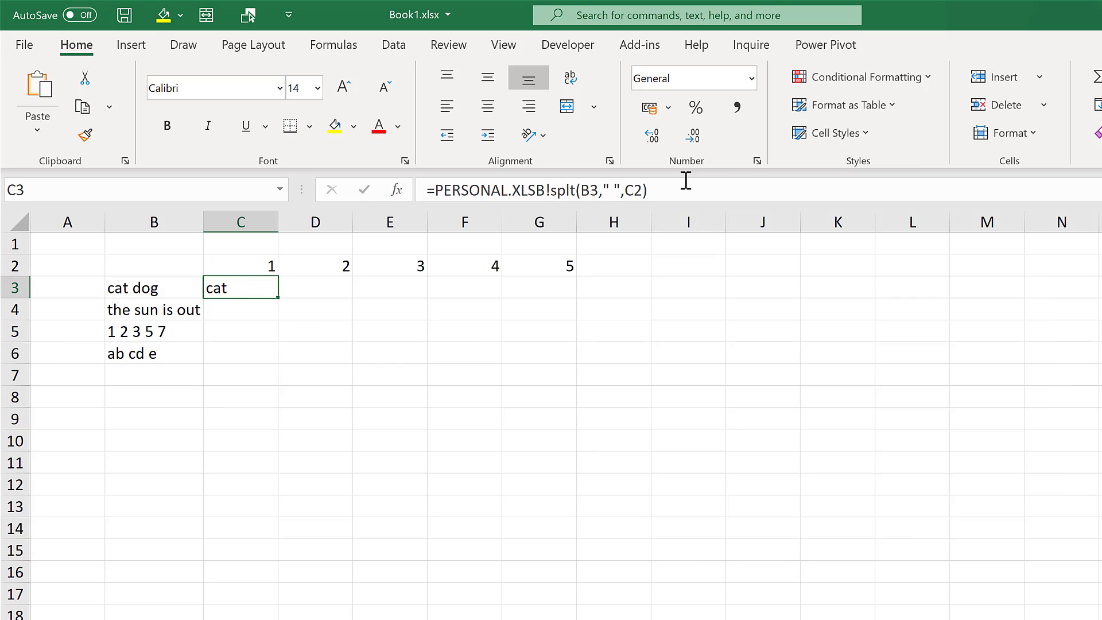
Make the references in C3's splt formula mixed, locking the column as $B3 and the row as C$2
click(593, 190)
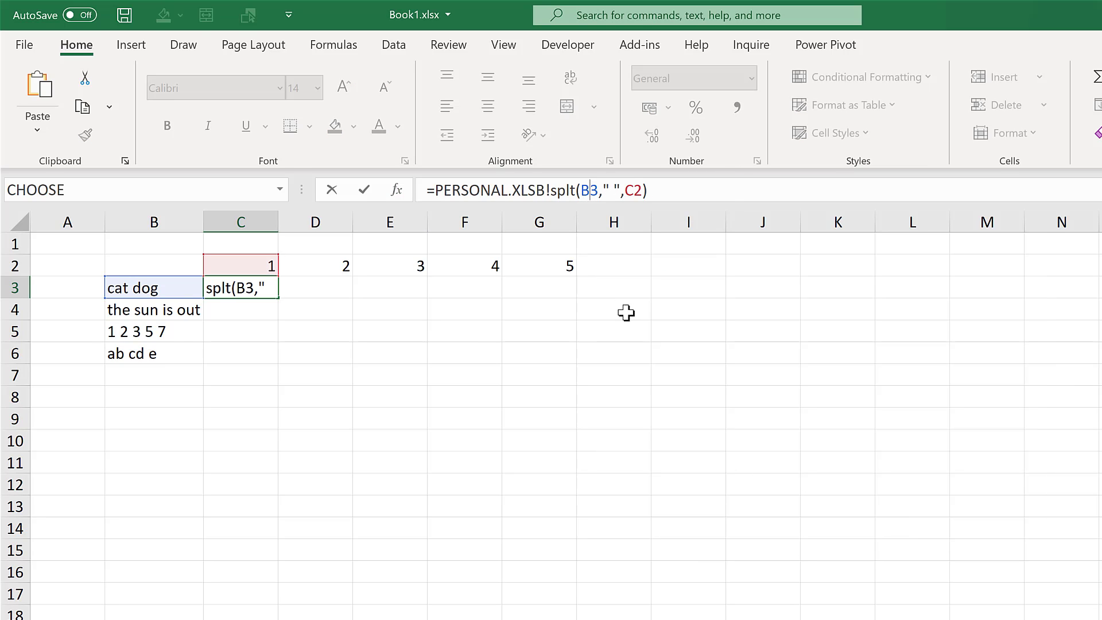
key(F4)
key(F4)
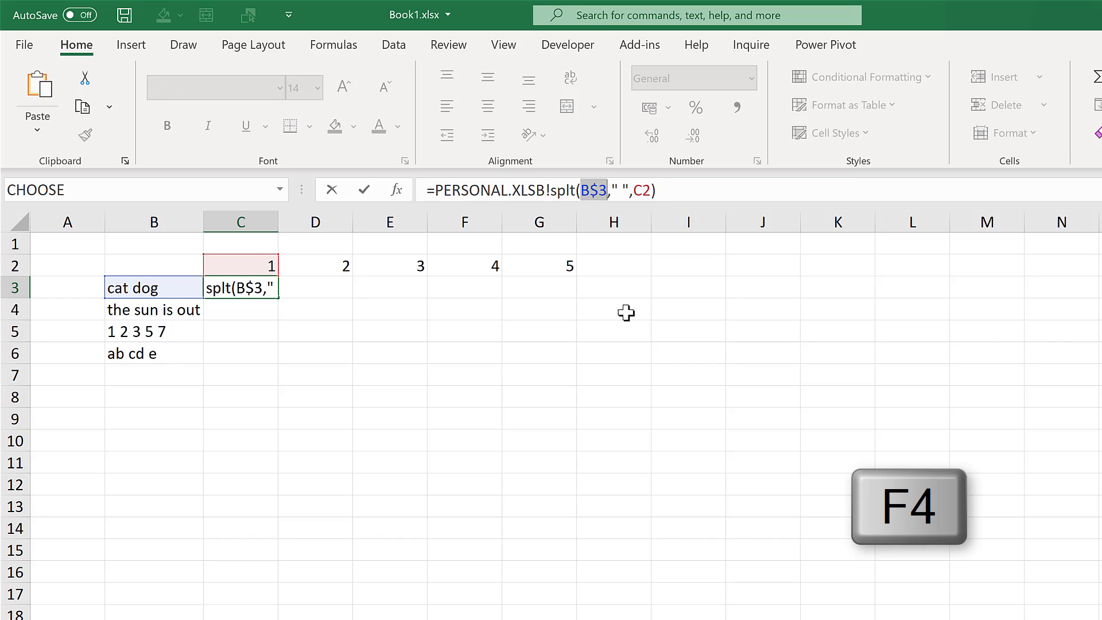
click(645, 197)
key(F4)
key(F4)
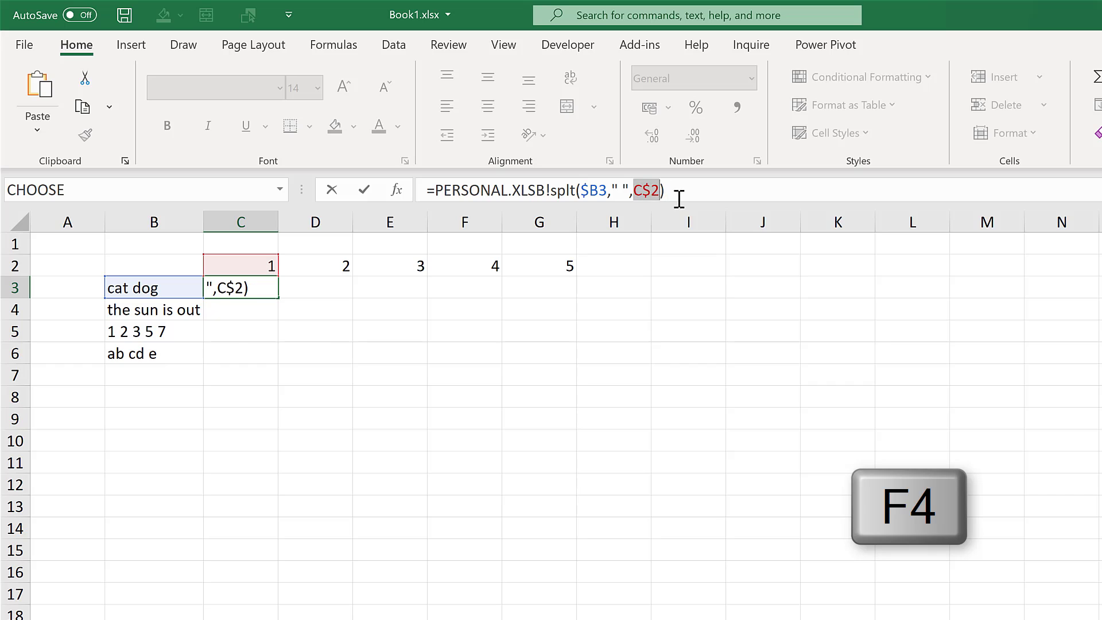
click(682, 189)
key(Return)
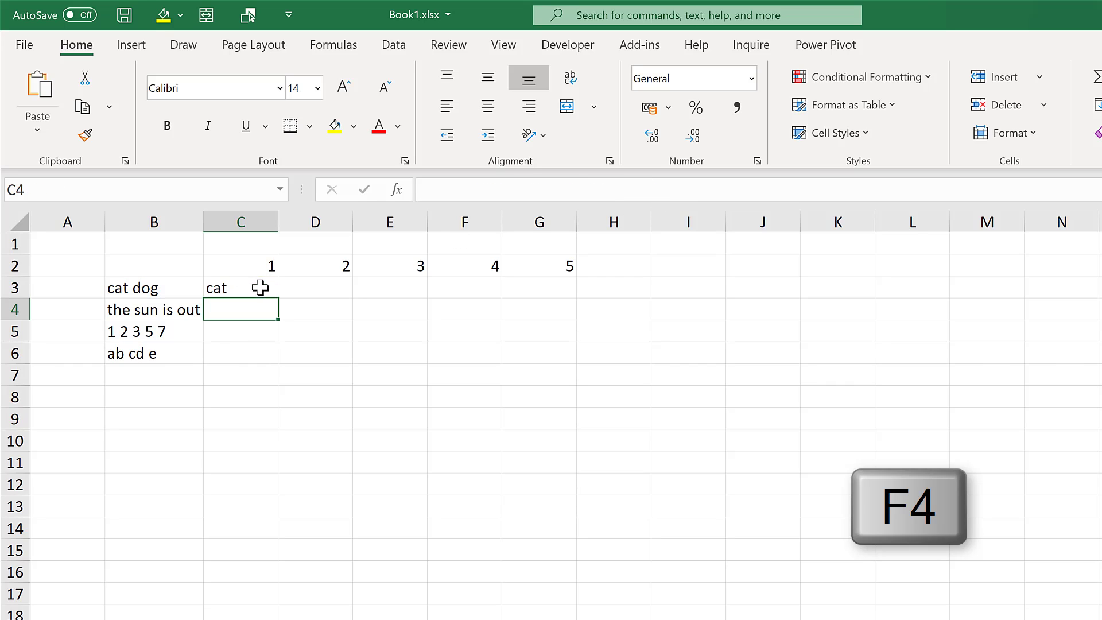
Fill the splt formula from C3 across to column G and down to row 6
click(258, 287)
drag(279, 297, 576, 298)
drag(576, 298, 576, 363)
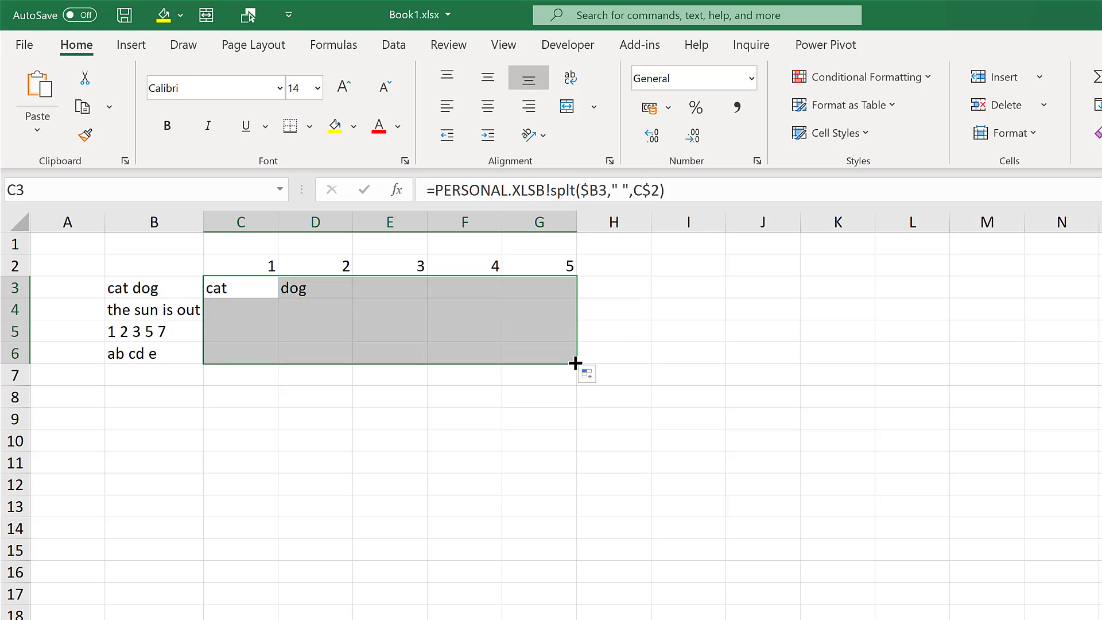
Enter the formula =personal.xlsb!splt(B3," ",C2) directly in cell I3 and check it
click(674, 285)
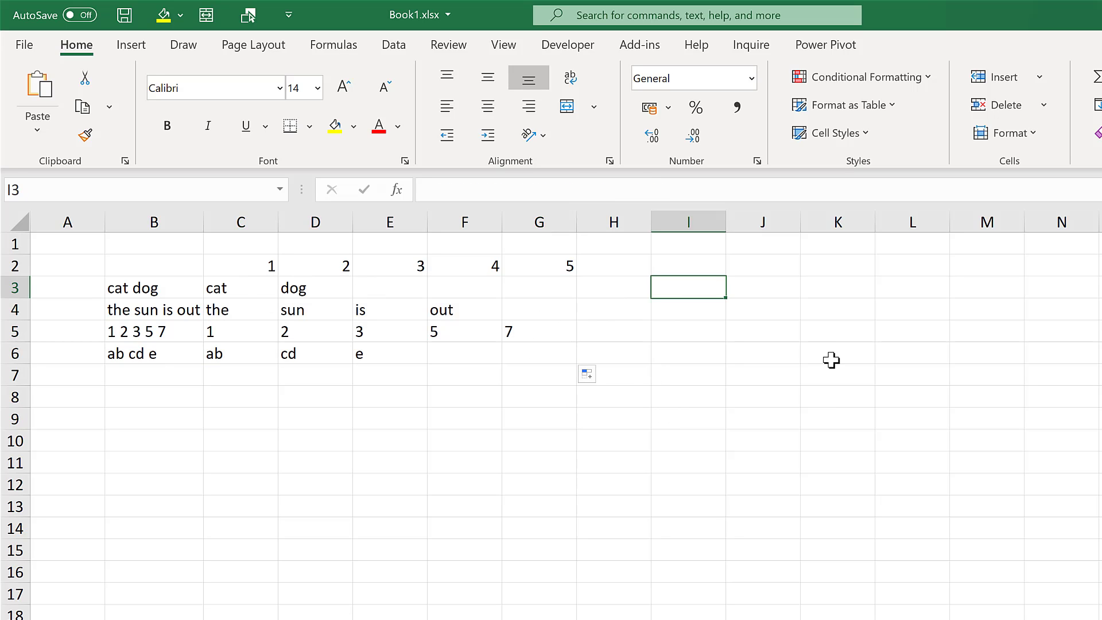
text(=personal.xlsb!splt()
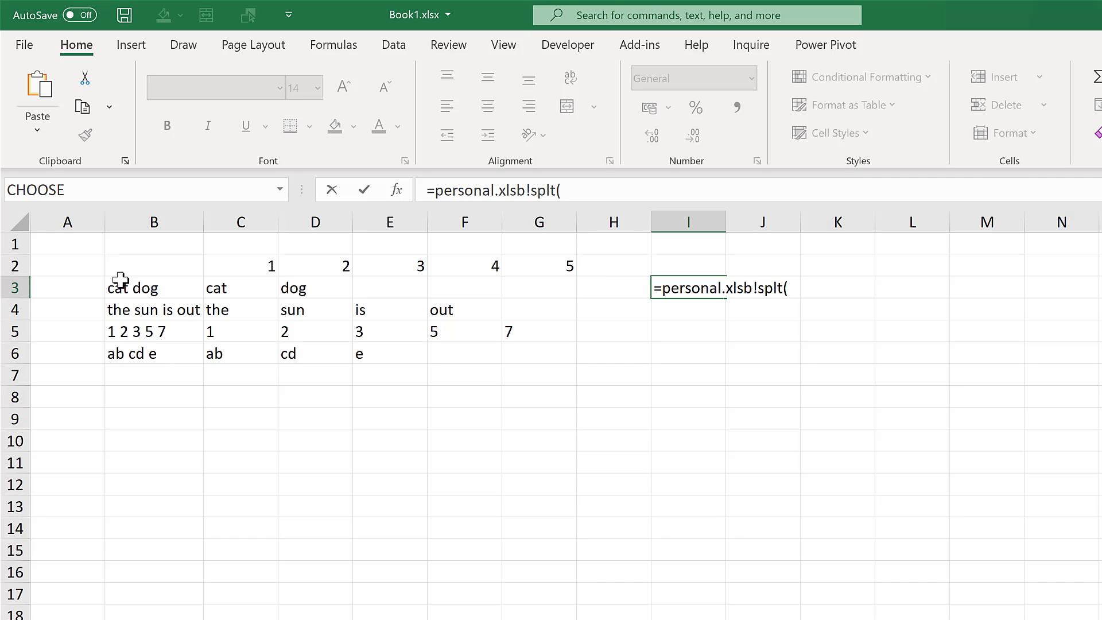
click(142, 286)
text(," ",)
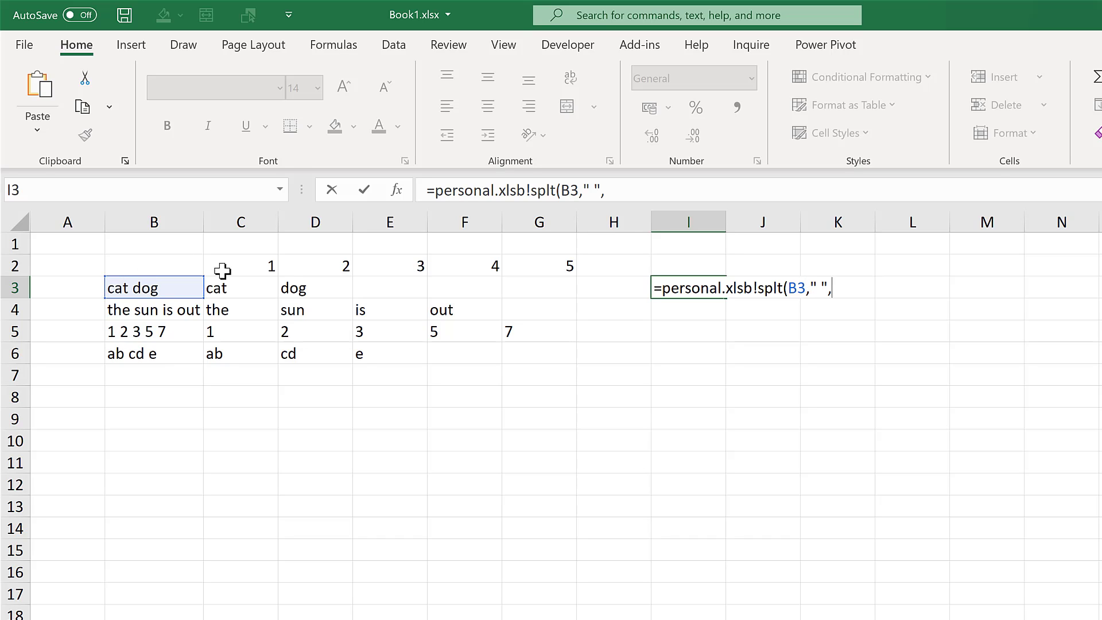
click(222, 271)
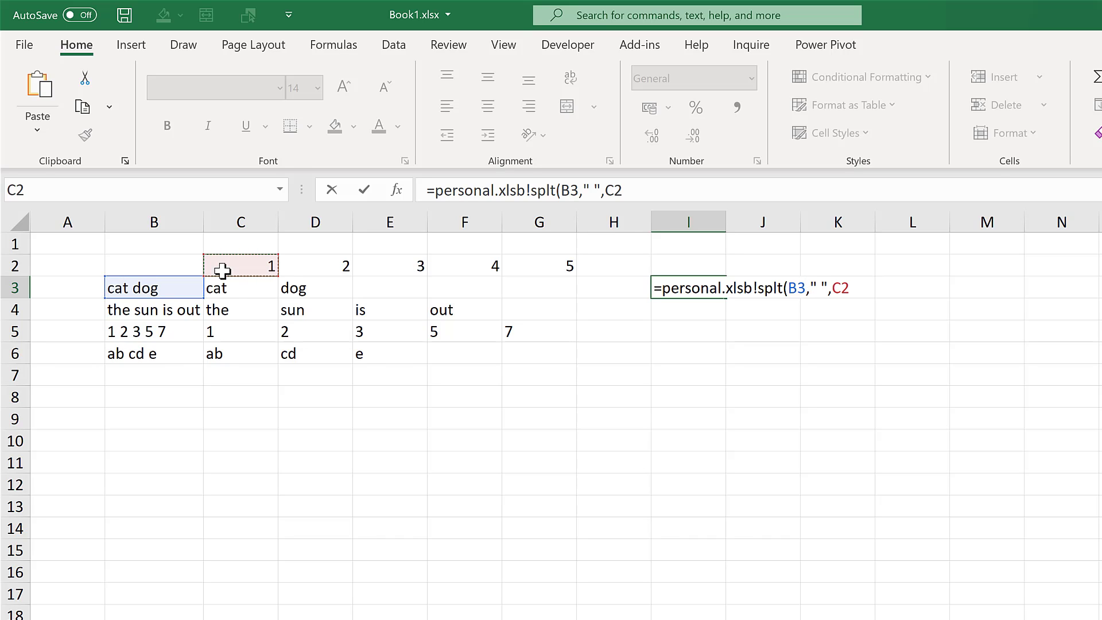
text())
key(Return)
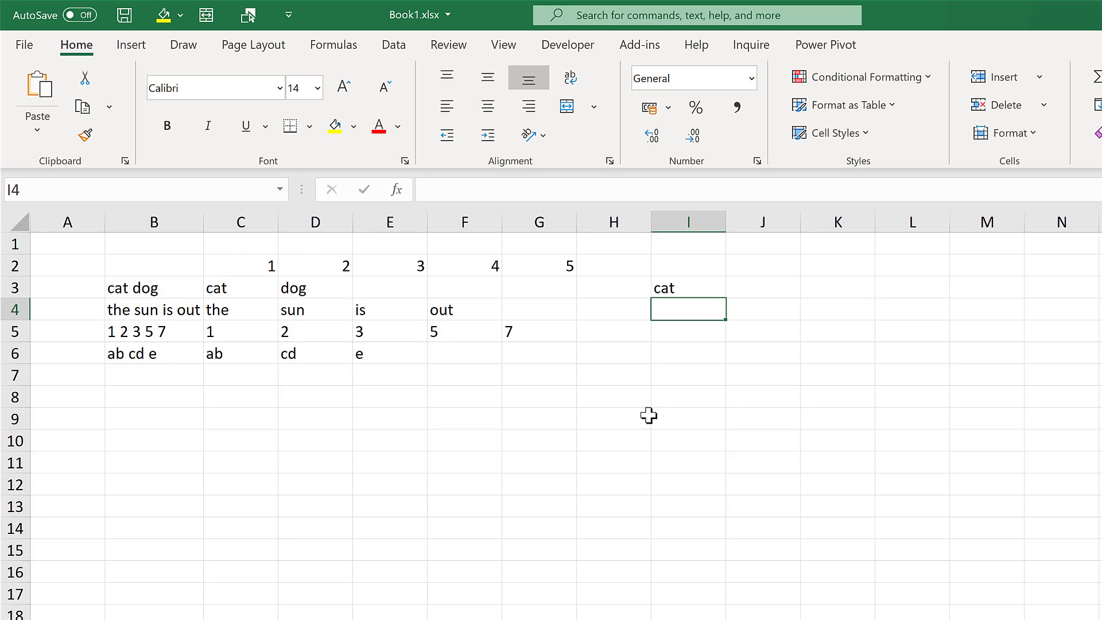
click(680, 282)
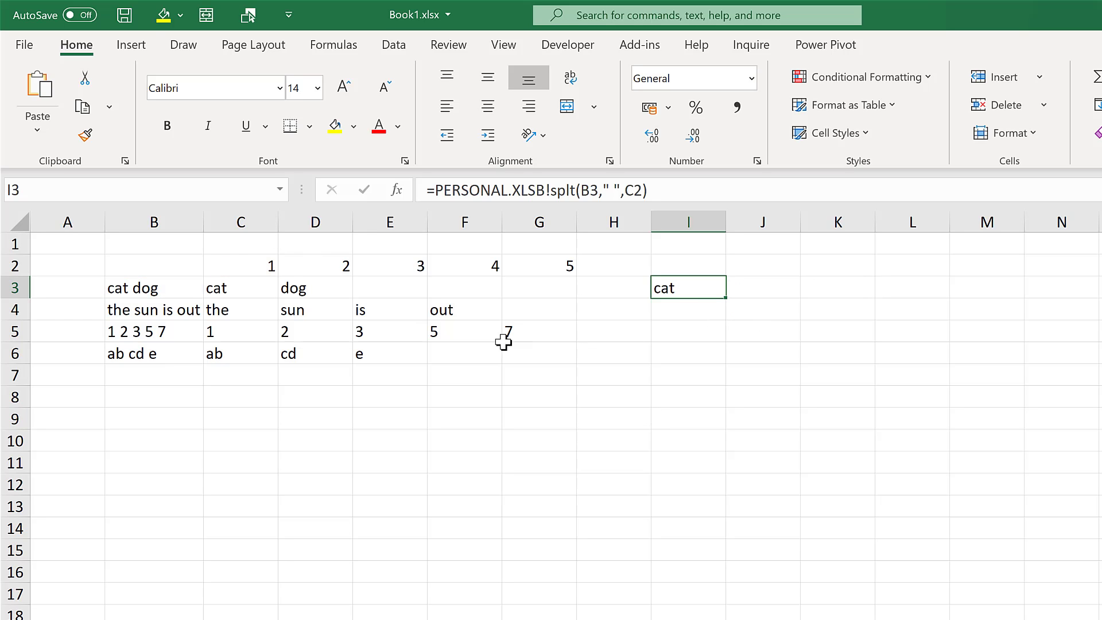
click(689, 331)
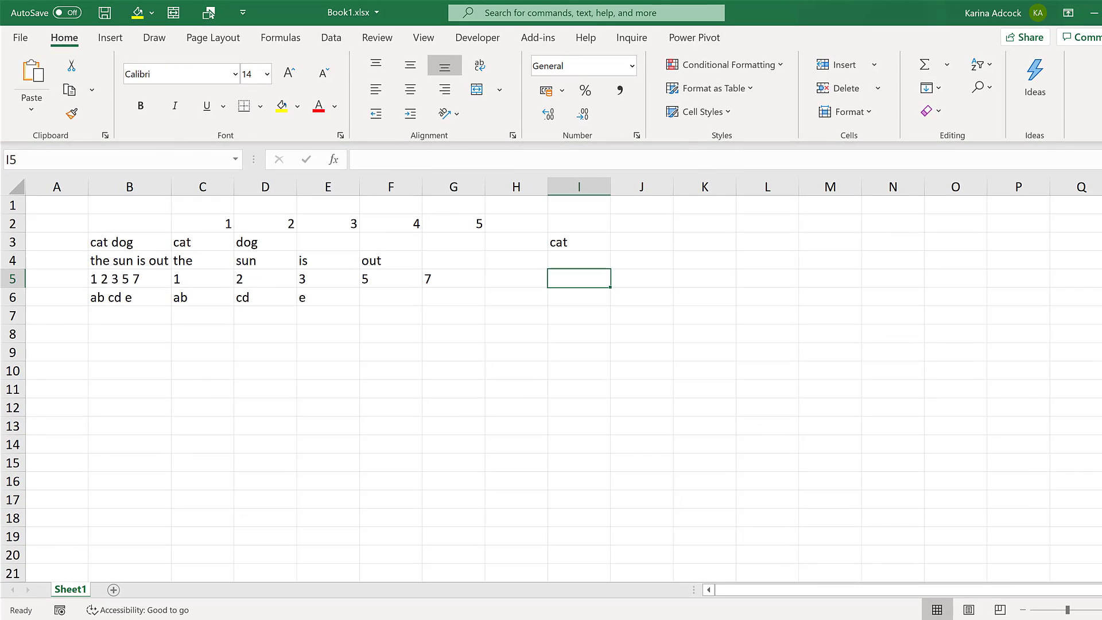
Switch to split text.xlsm and review all seven text-splitting methods together on Sheet1
click(774, 583)
drag(963, 594, 717, 591)
click(1023, 609)
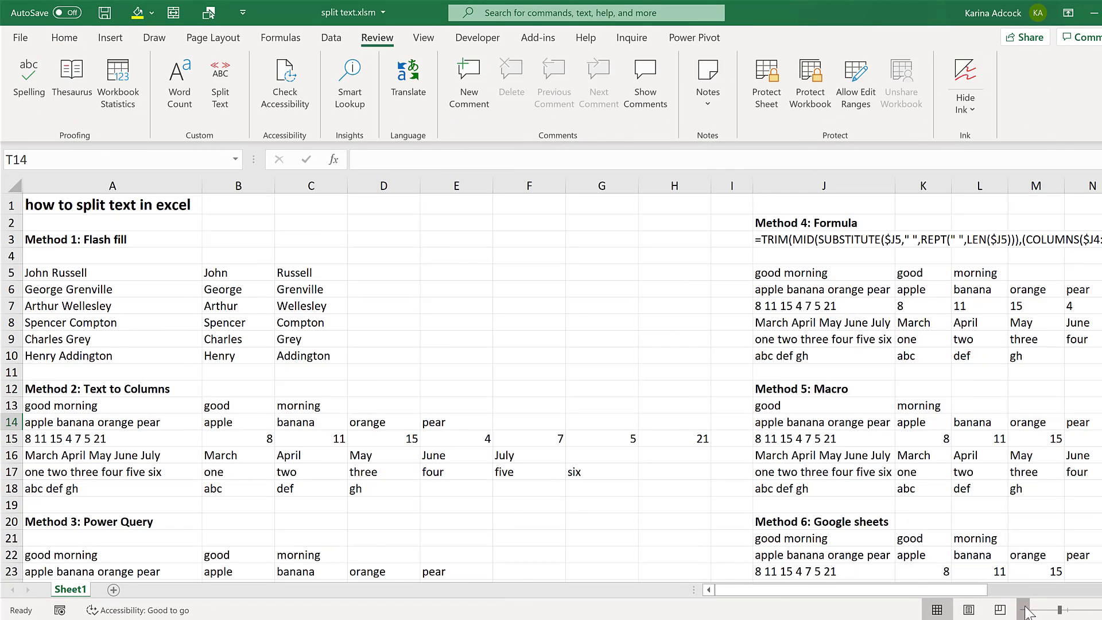
click(1024, 609)
click(1024, 609)
click(1024, 609)
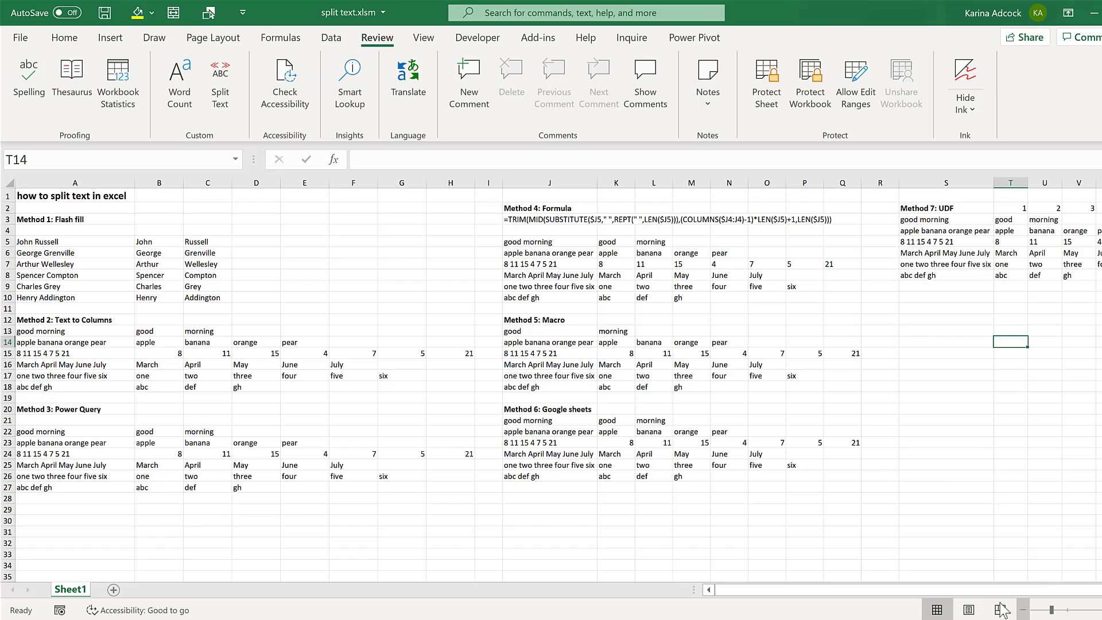
click(553, 519)
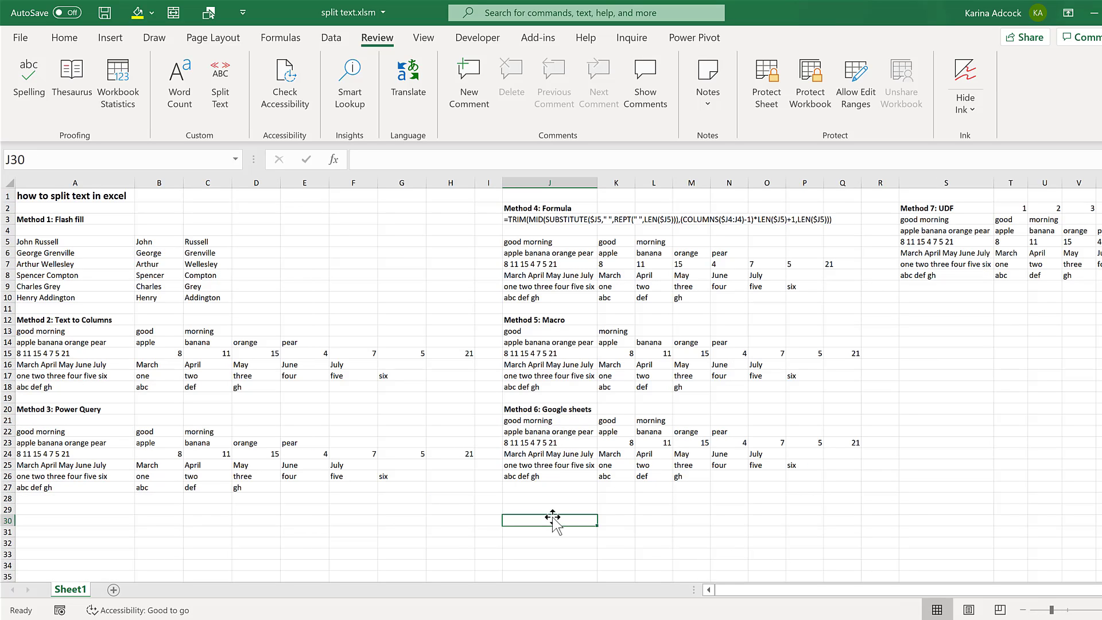